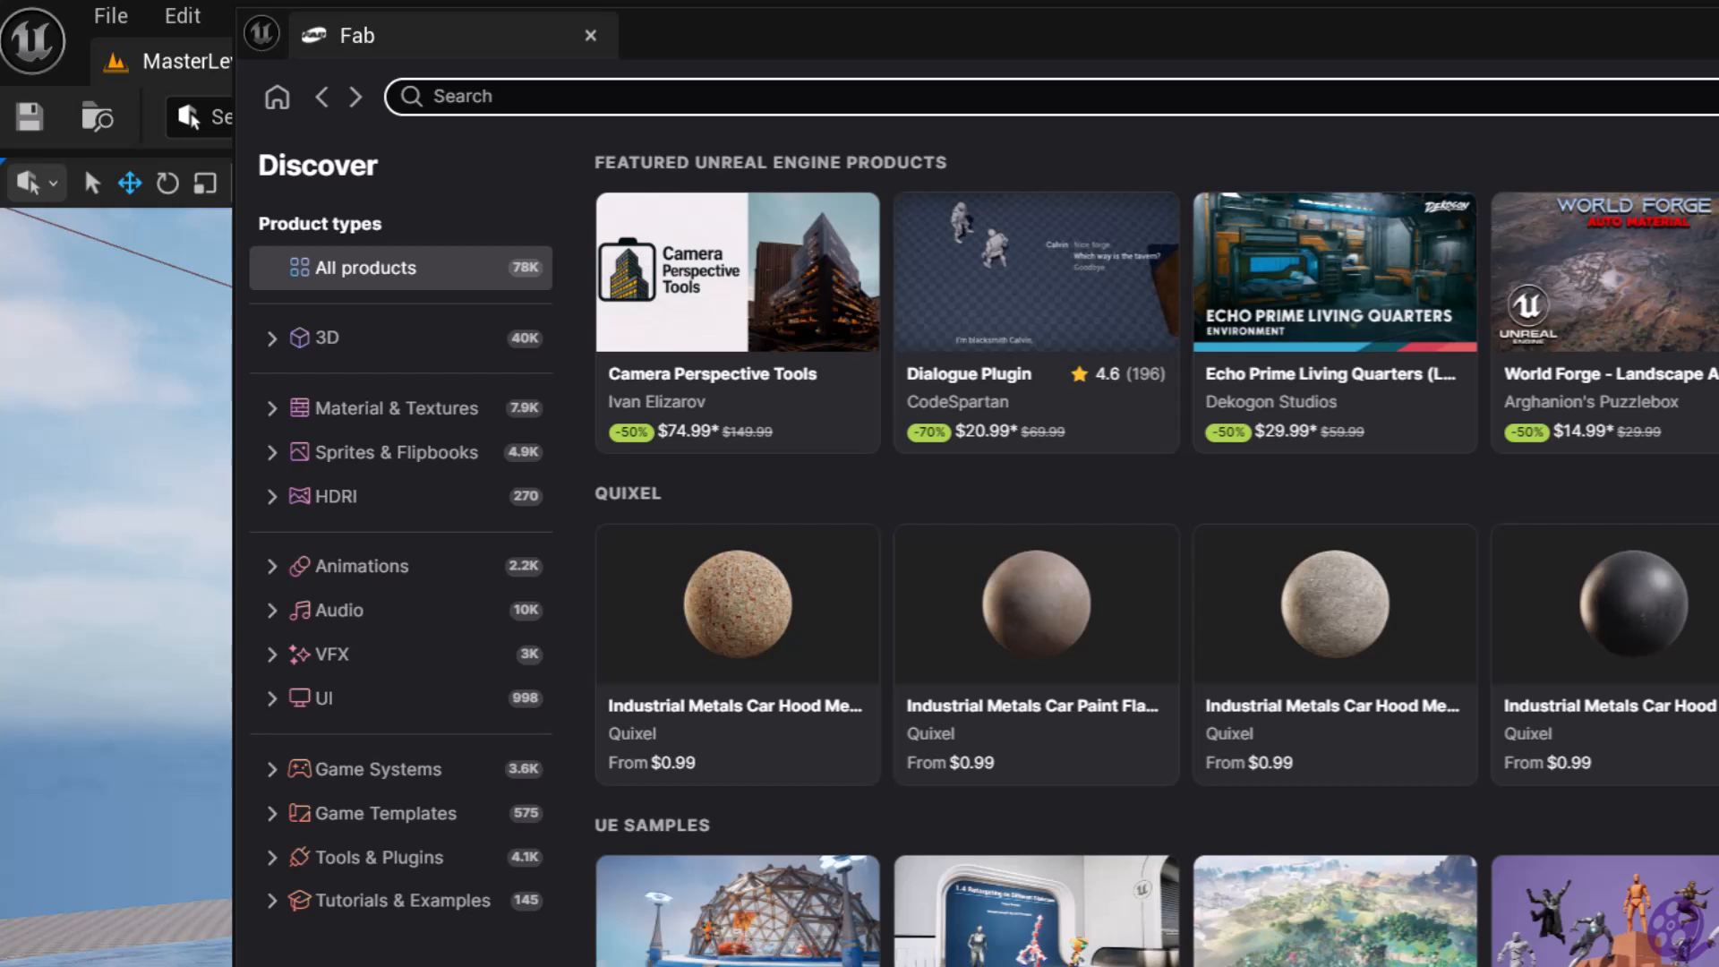
Search Fab for "quixel nordic moss" and filter the results to free products.
left_click(800, 90)
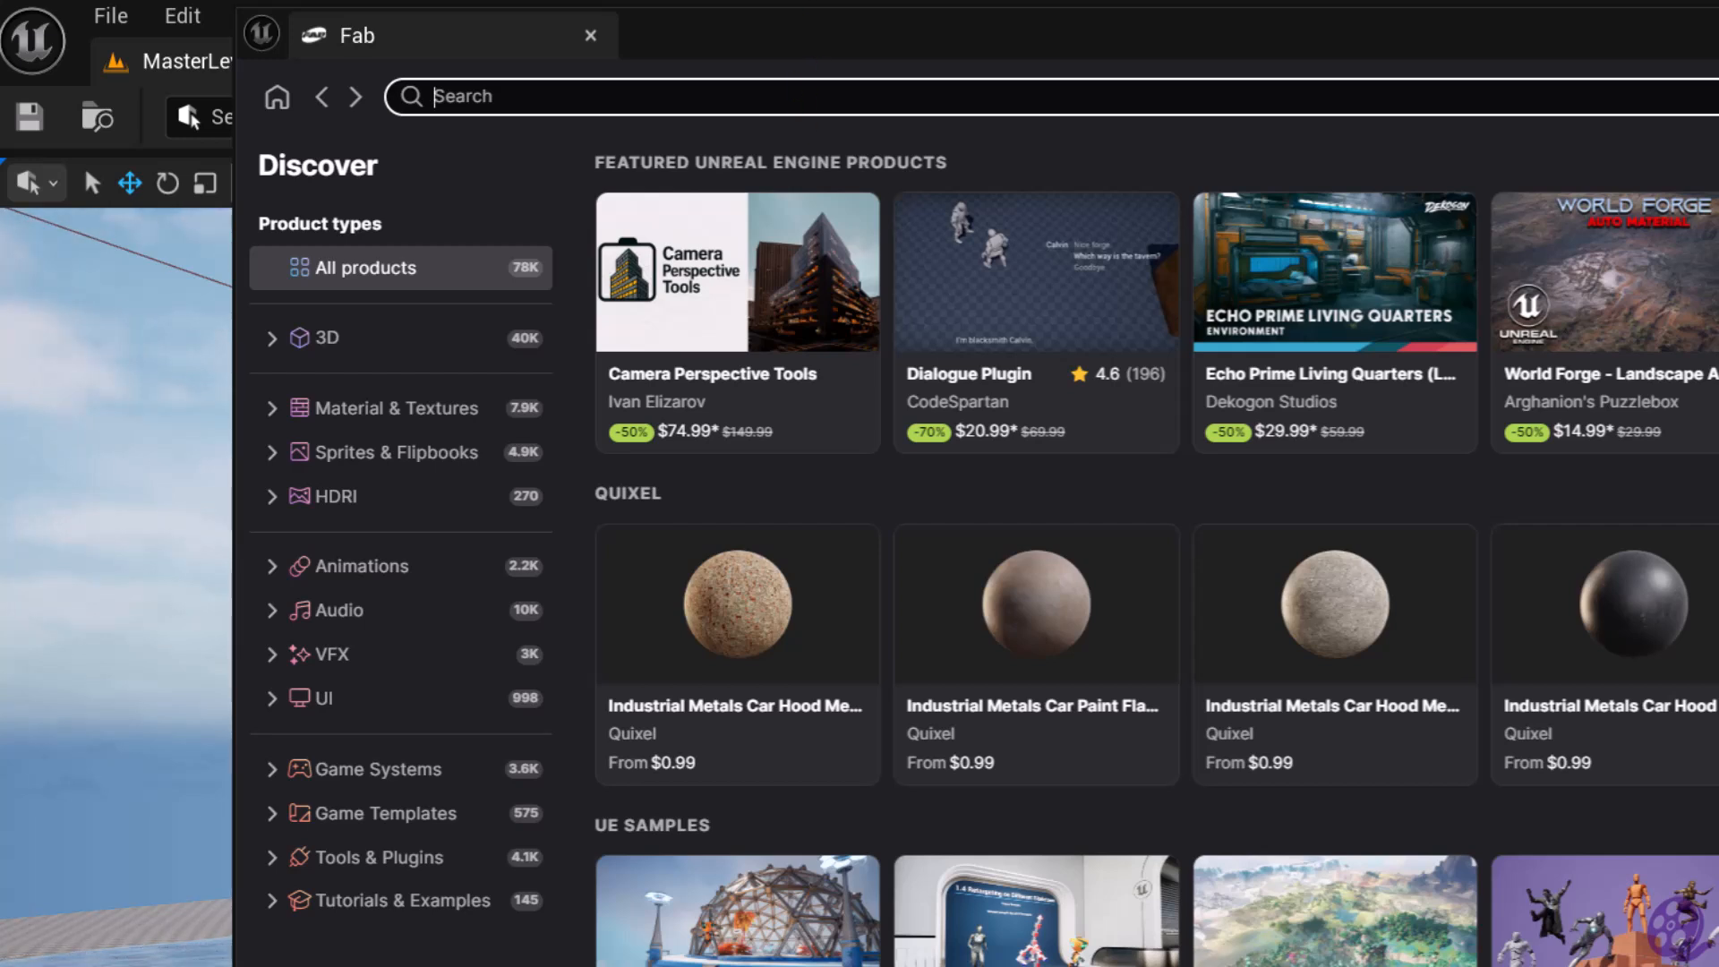
type("quix")
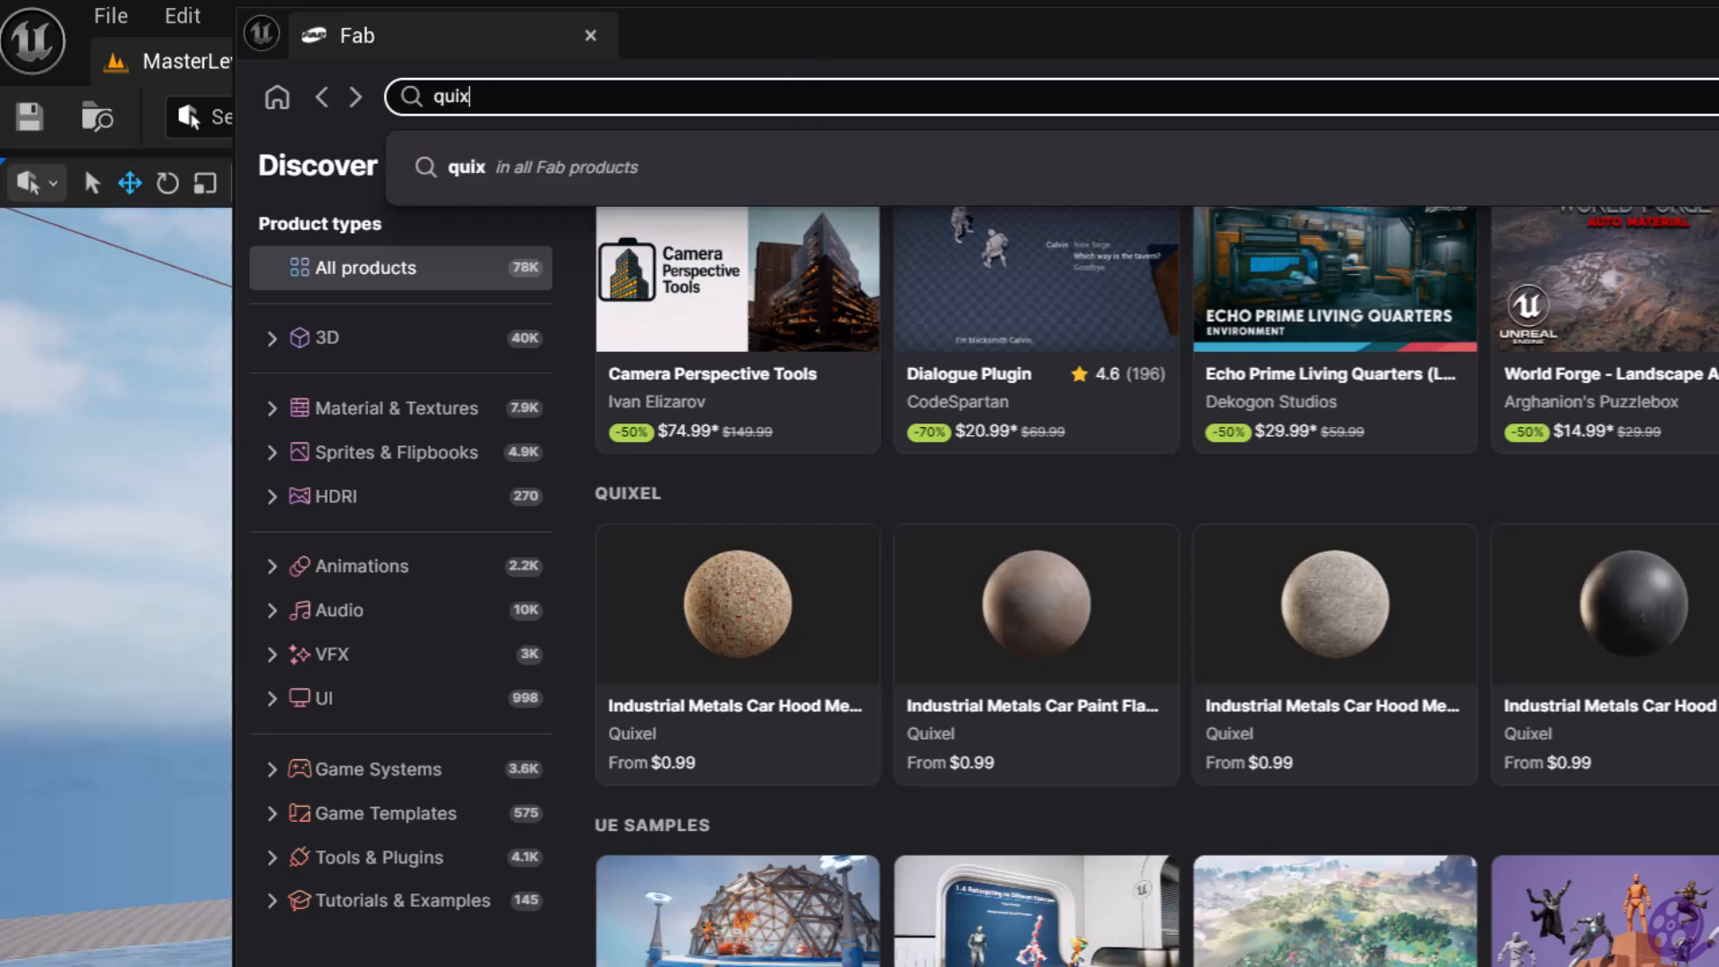
type("el nordic moss")
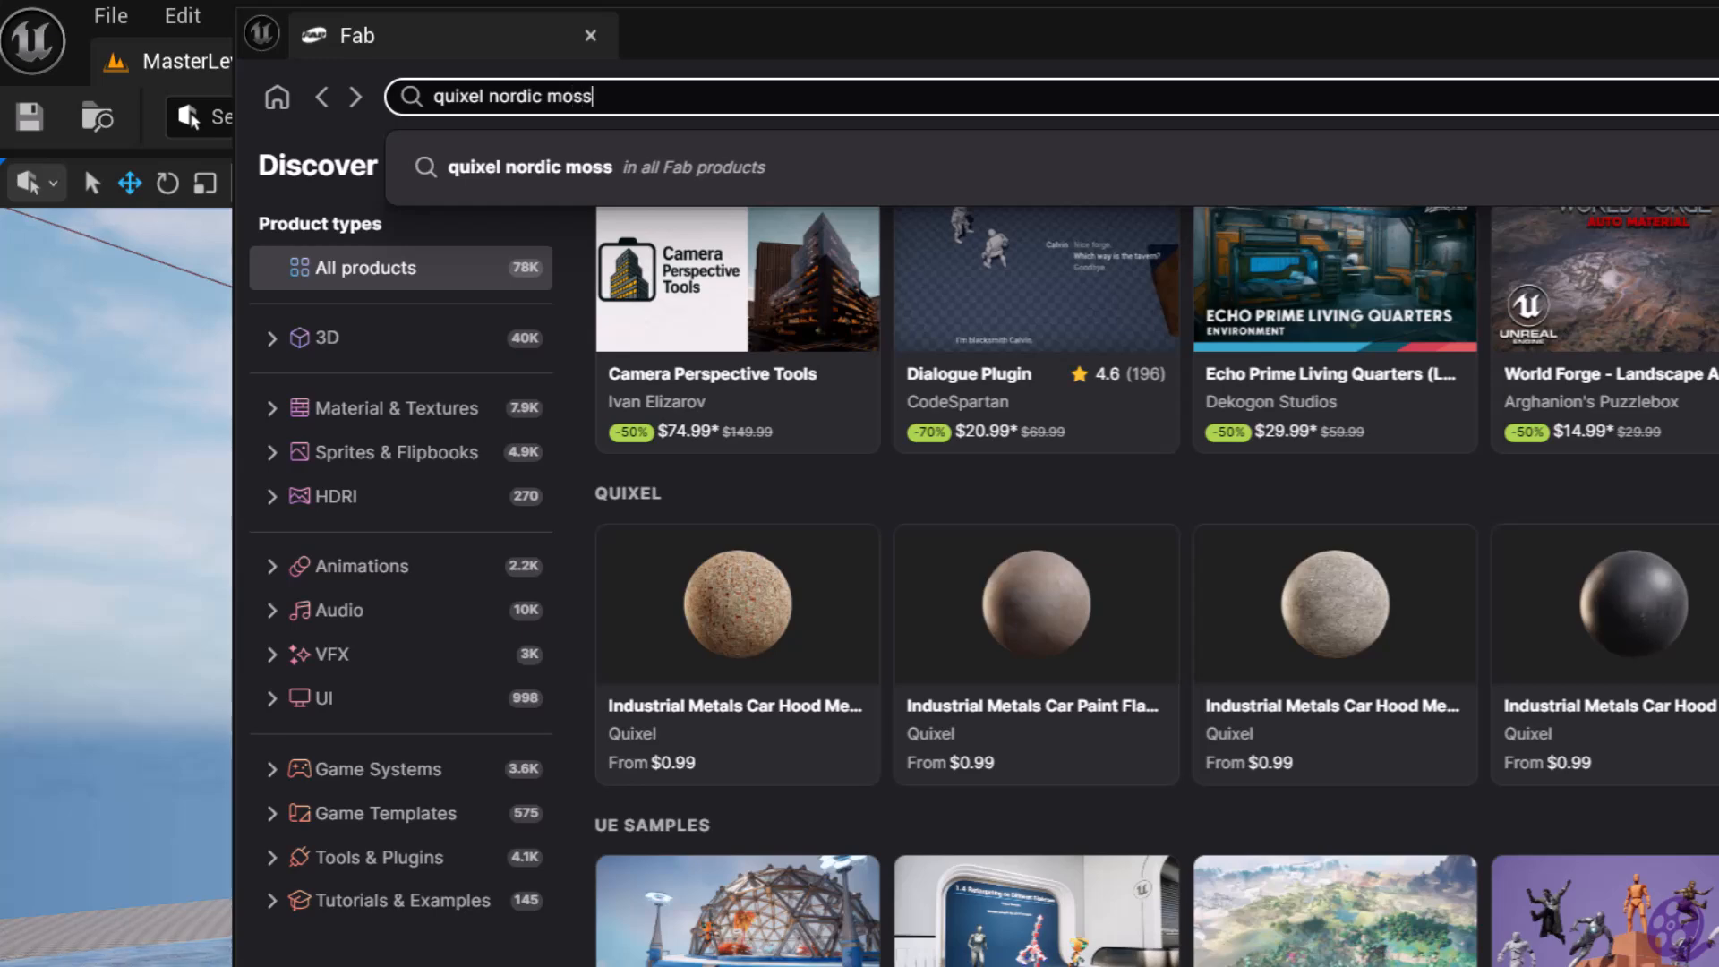
key("Return")
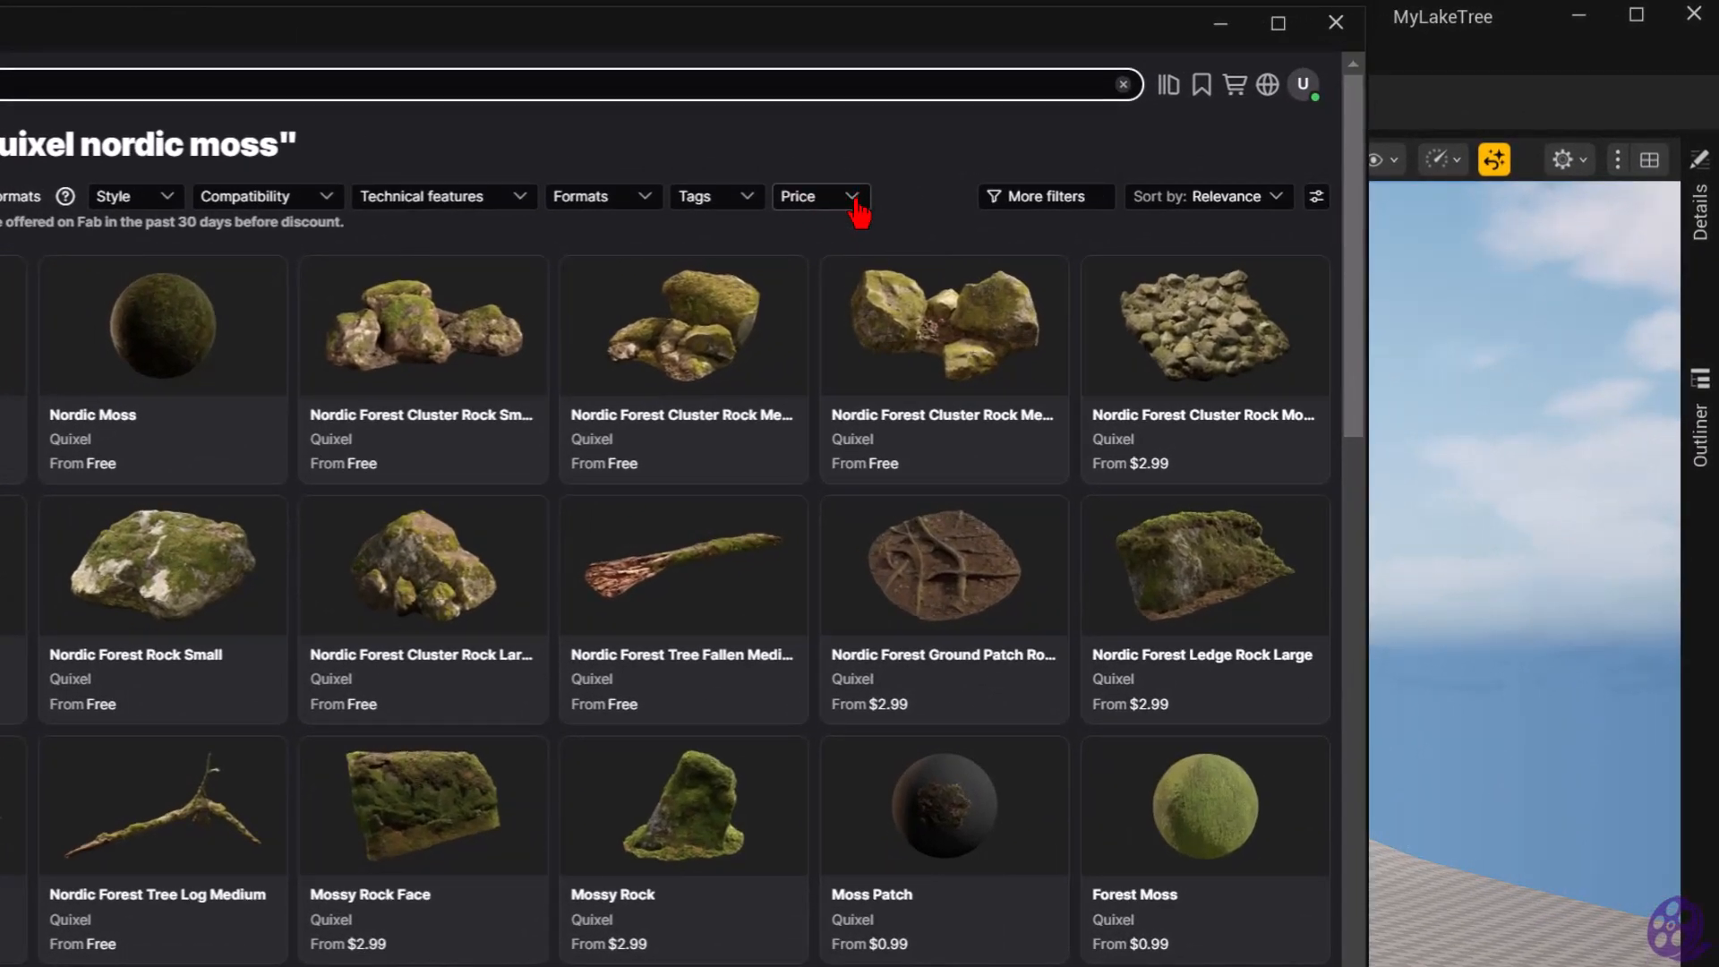
left_click(853, 199)
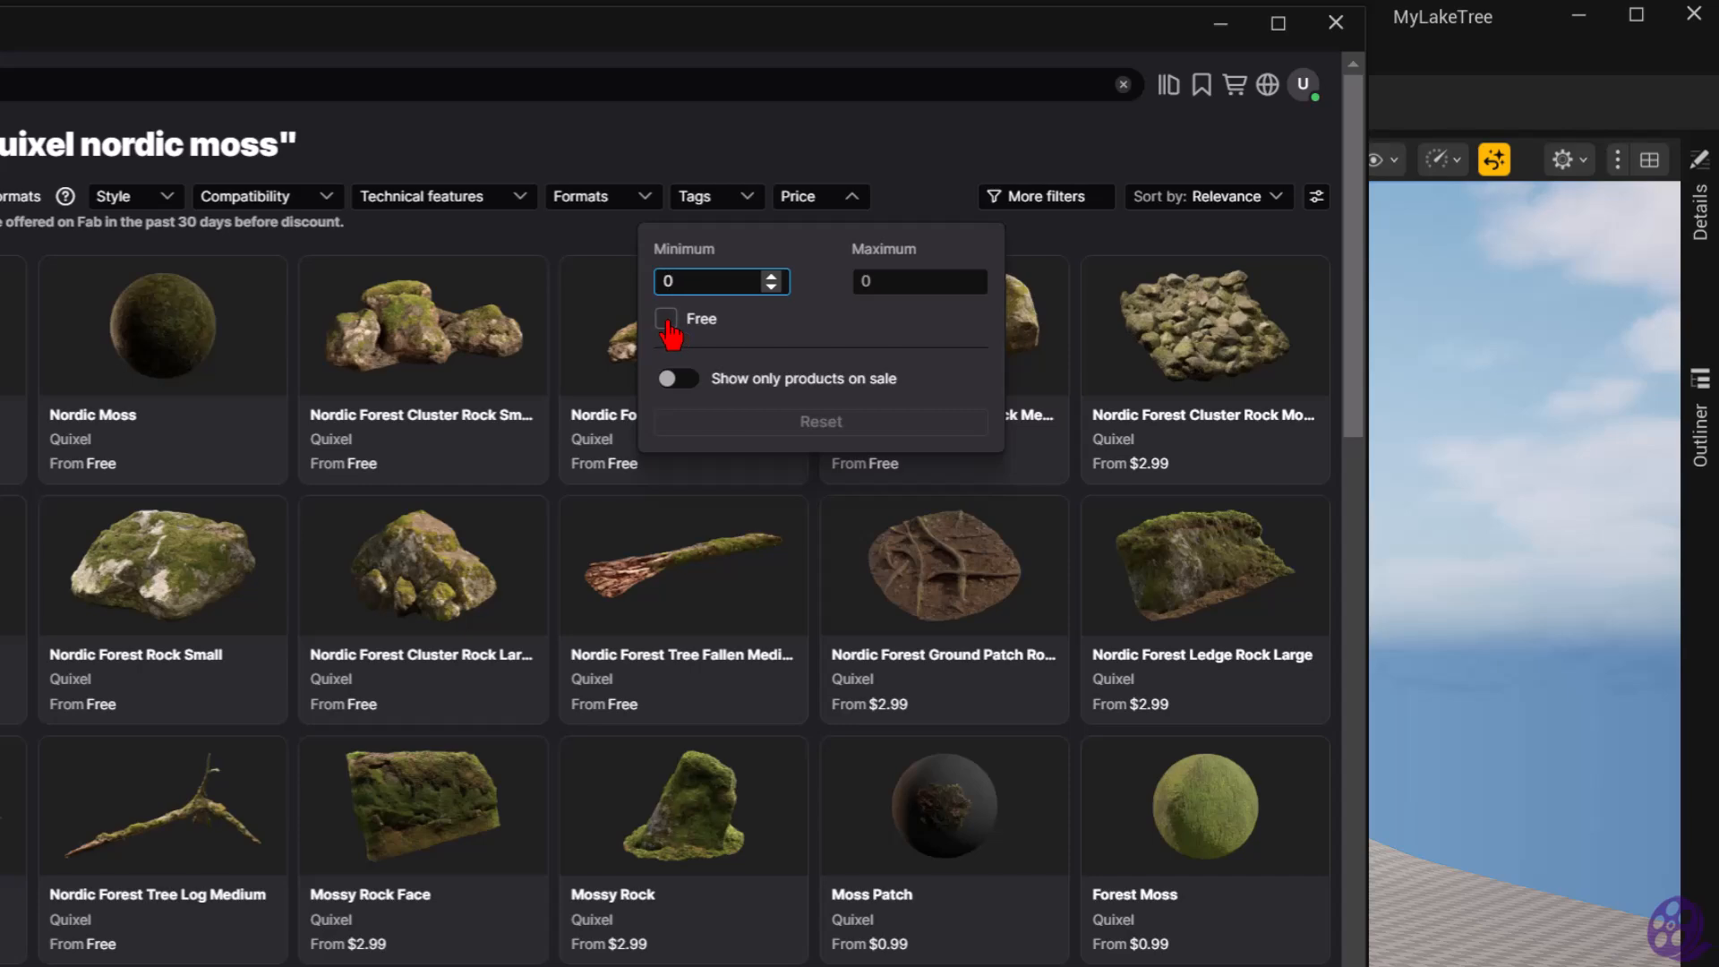
left_click(667, 320)
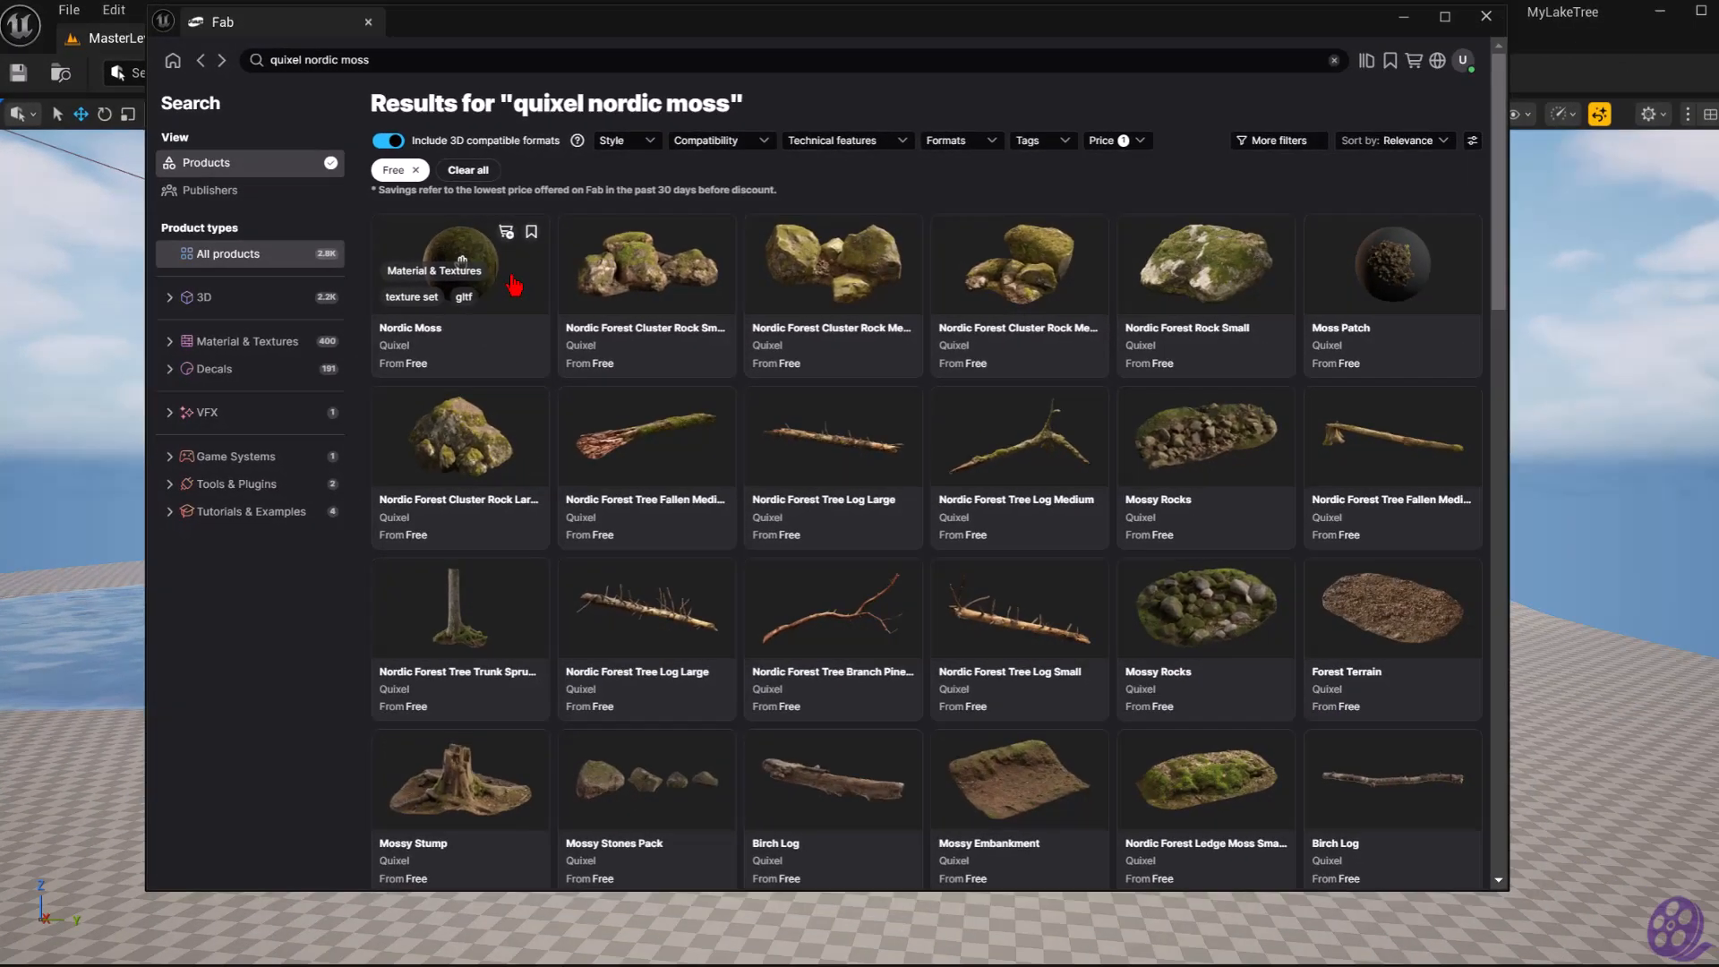
Add the Nordic Moss surface to the project in High quality and close the Content Browser window.
left_click(842, 465)
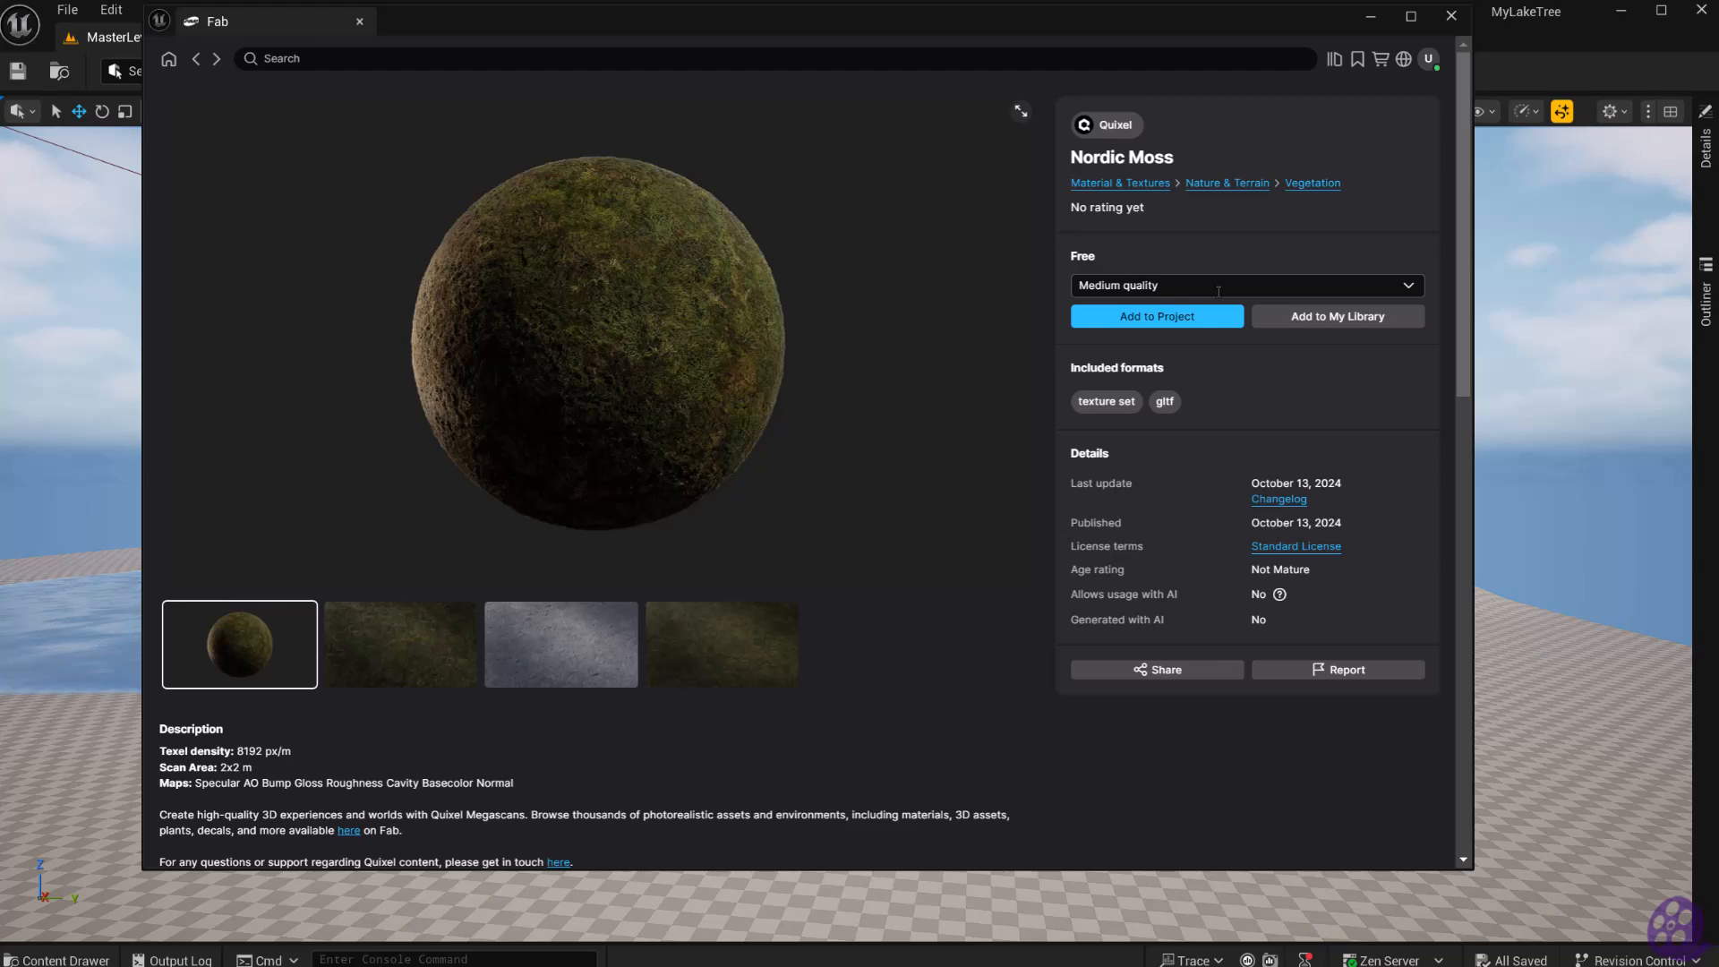
left_click(1110, 285)
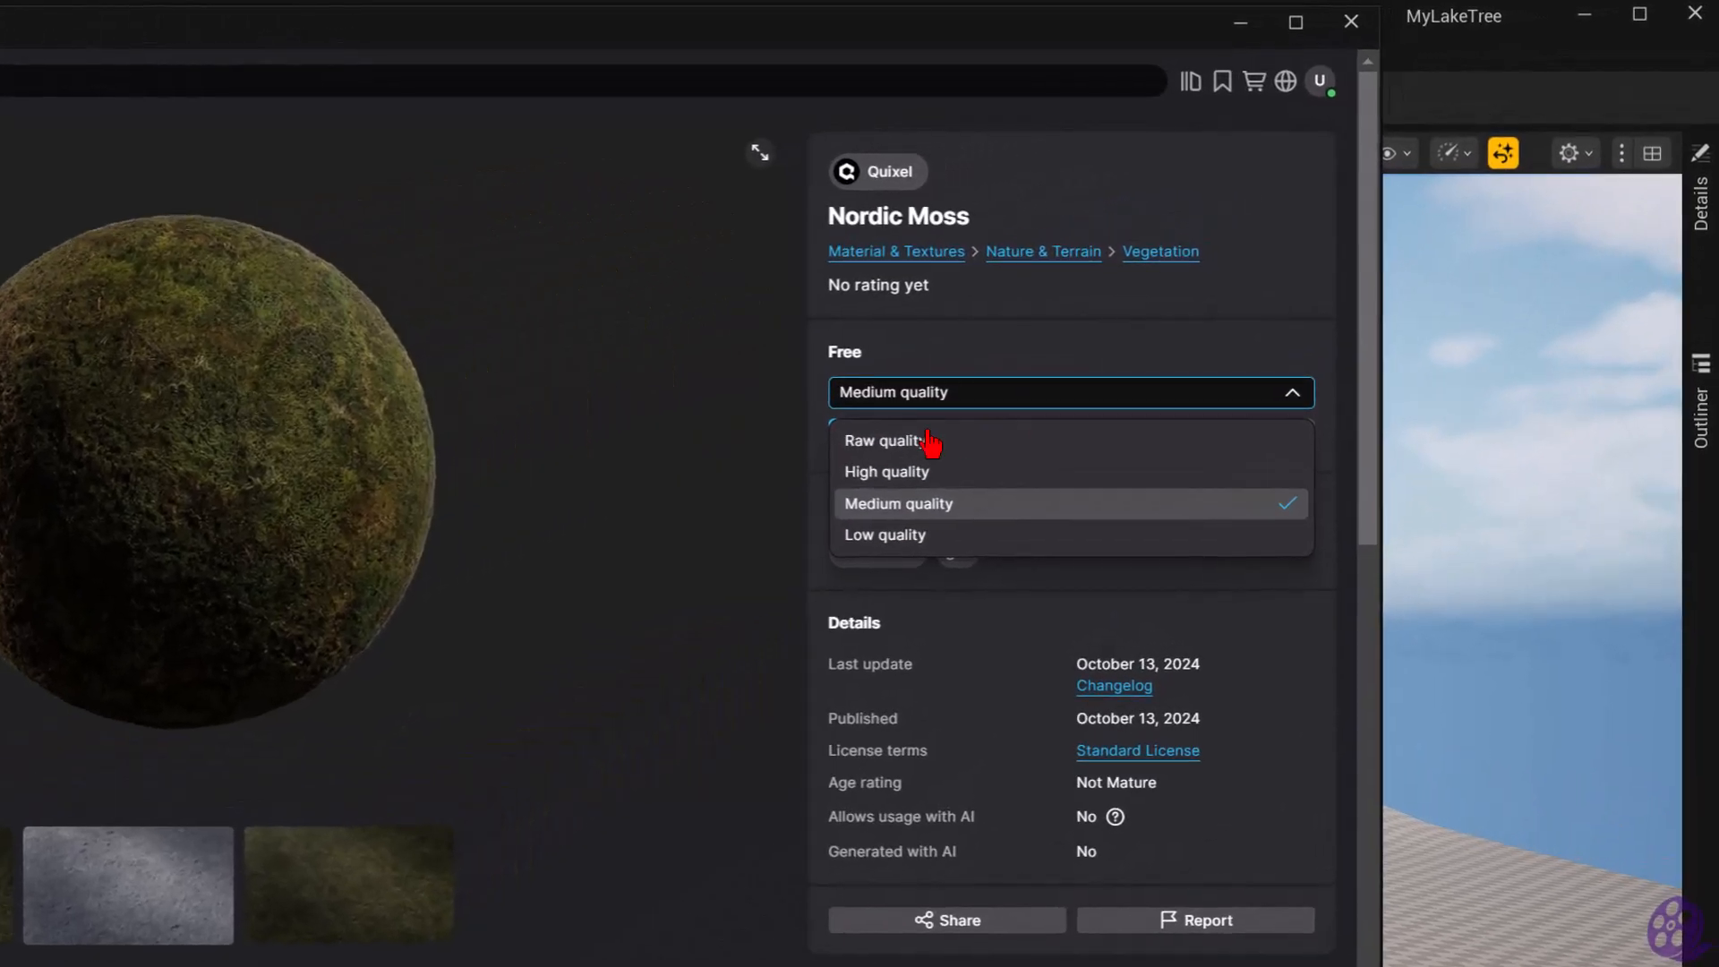
left_click(933, 473)
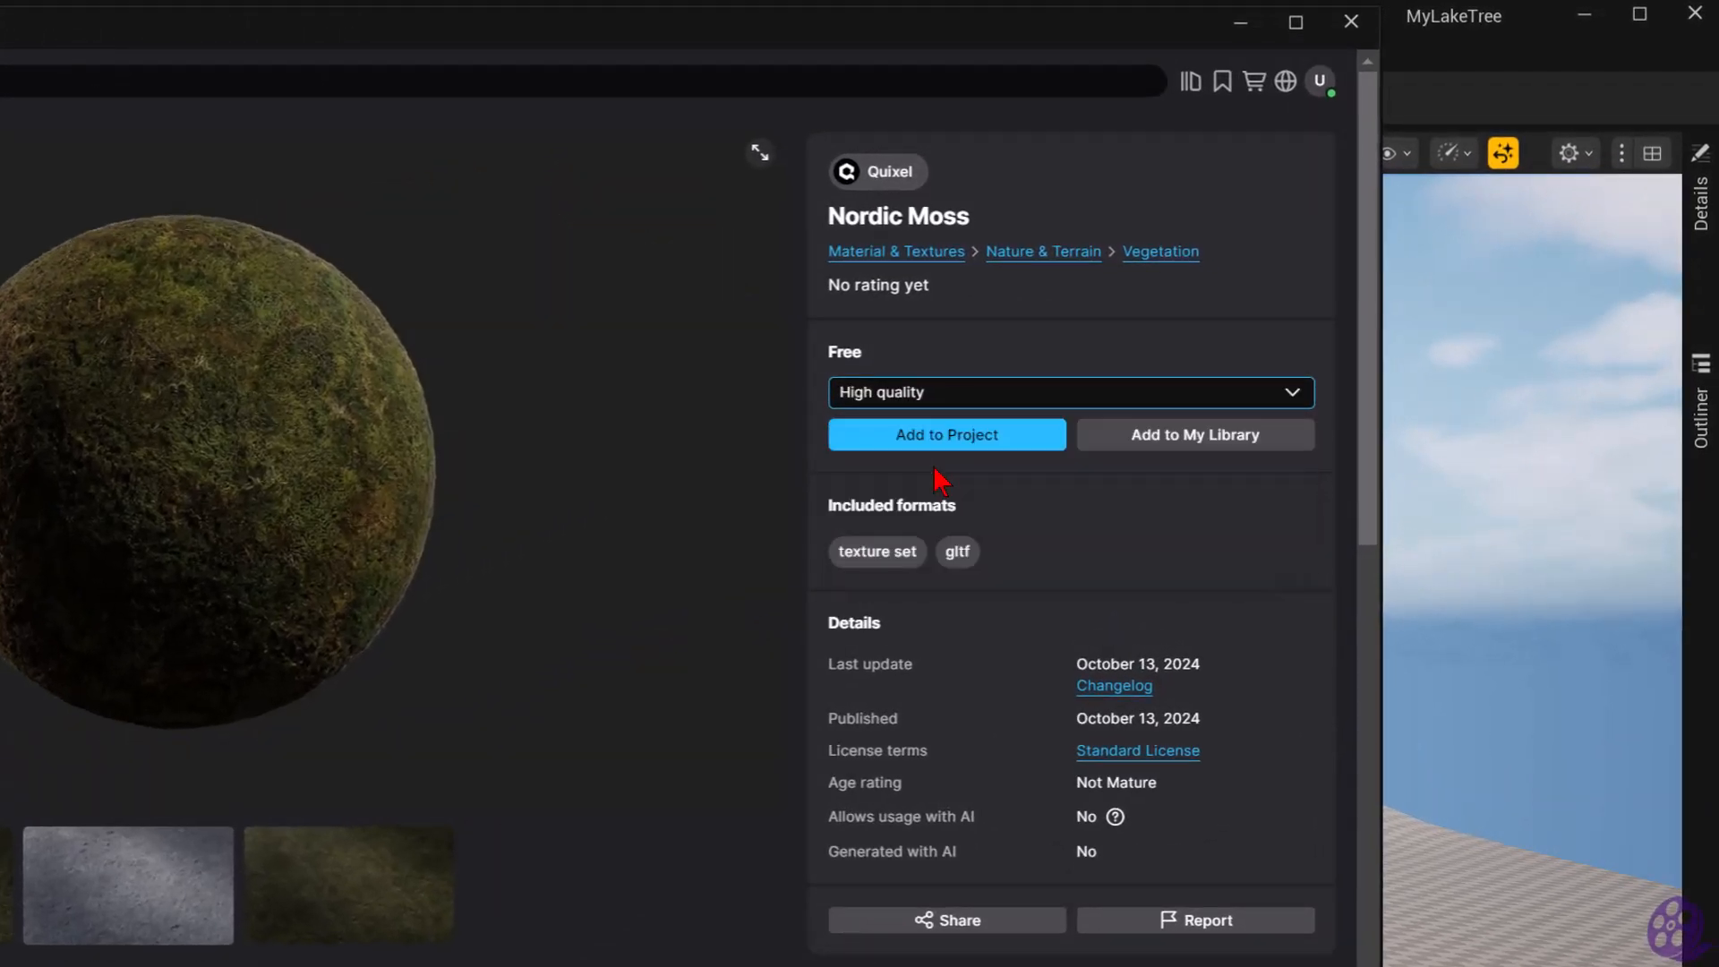
left_click(960, 447)
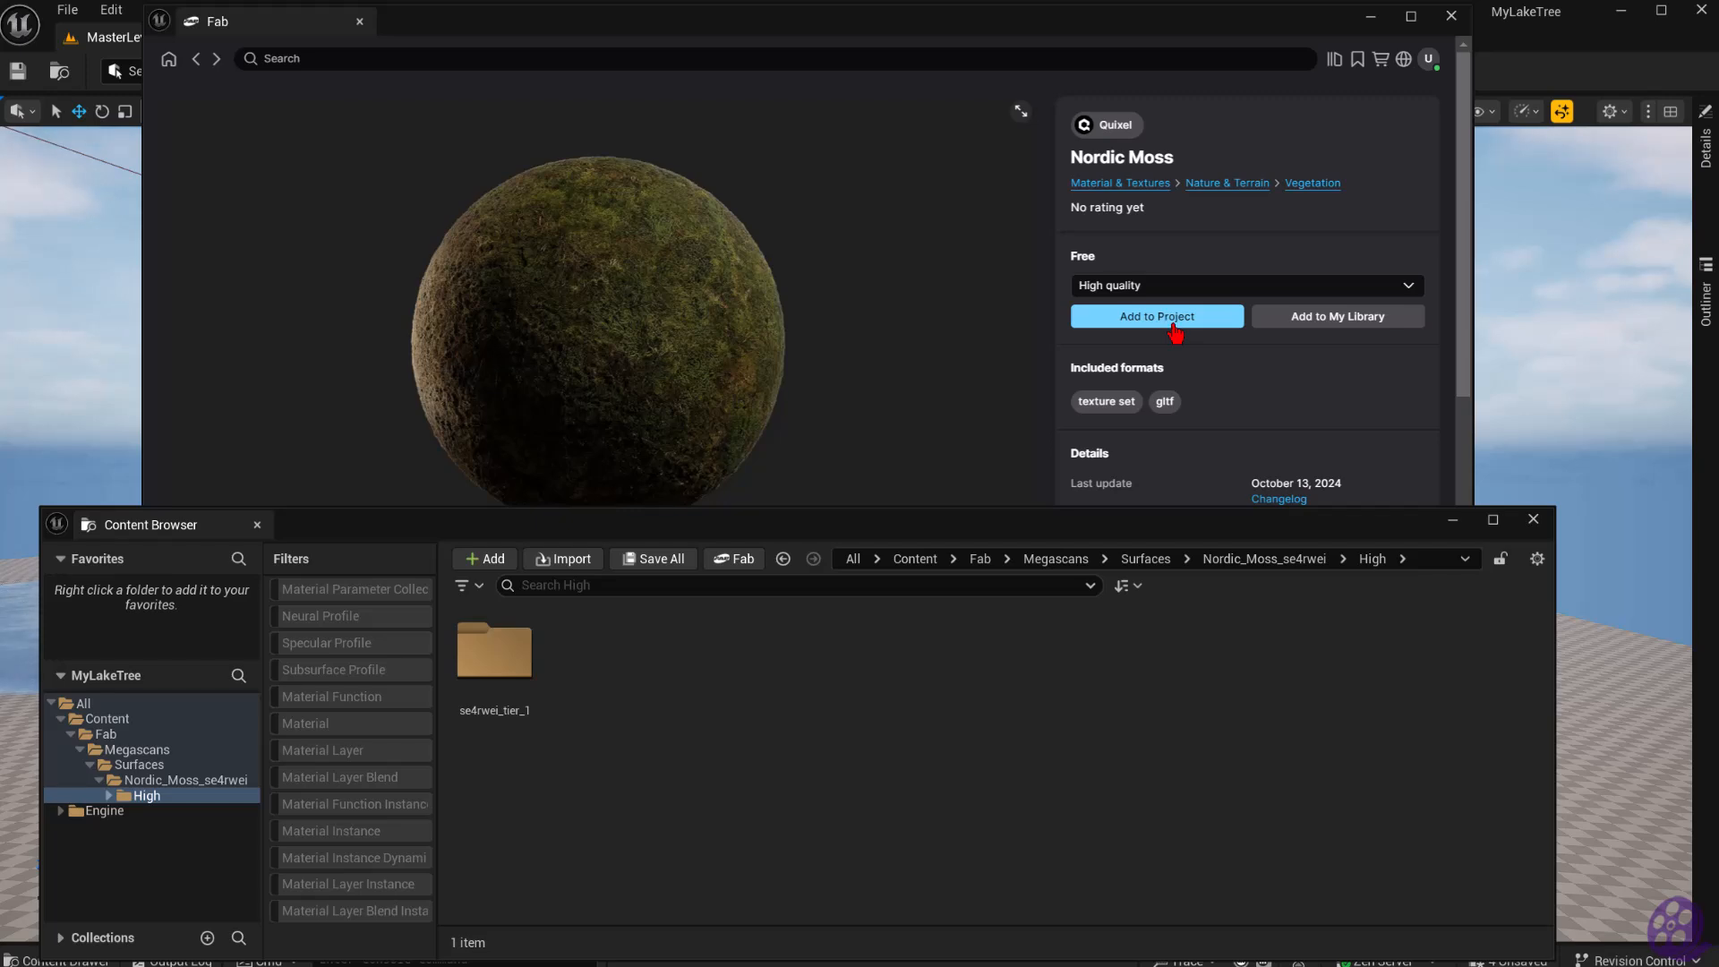
left_click(1534, 522)
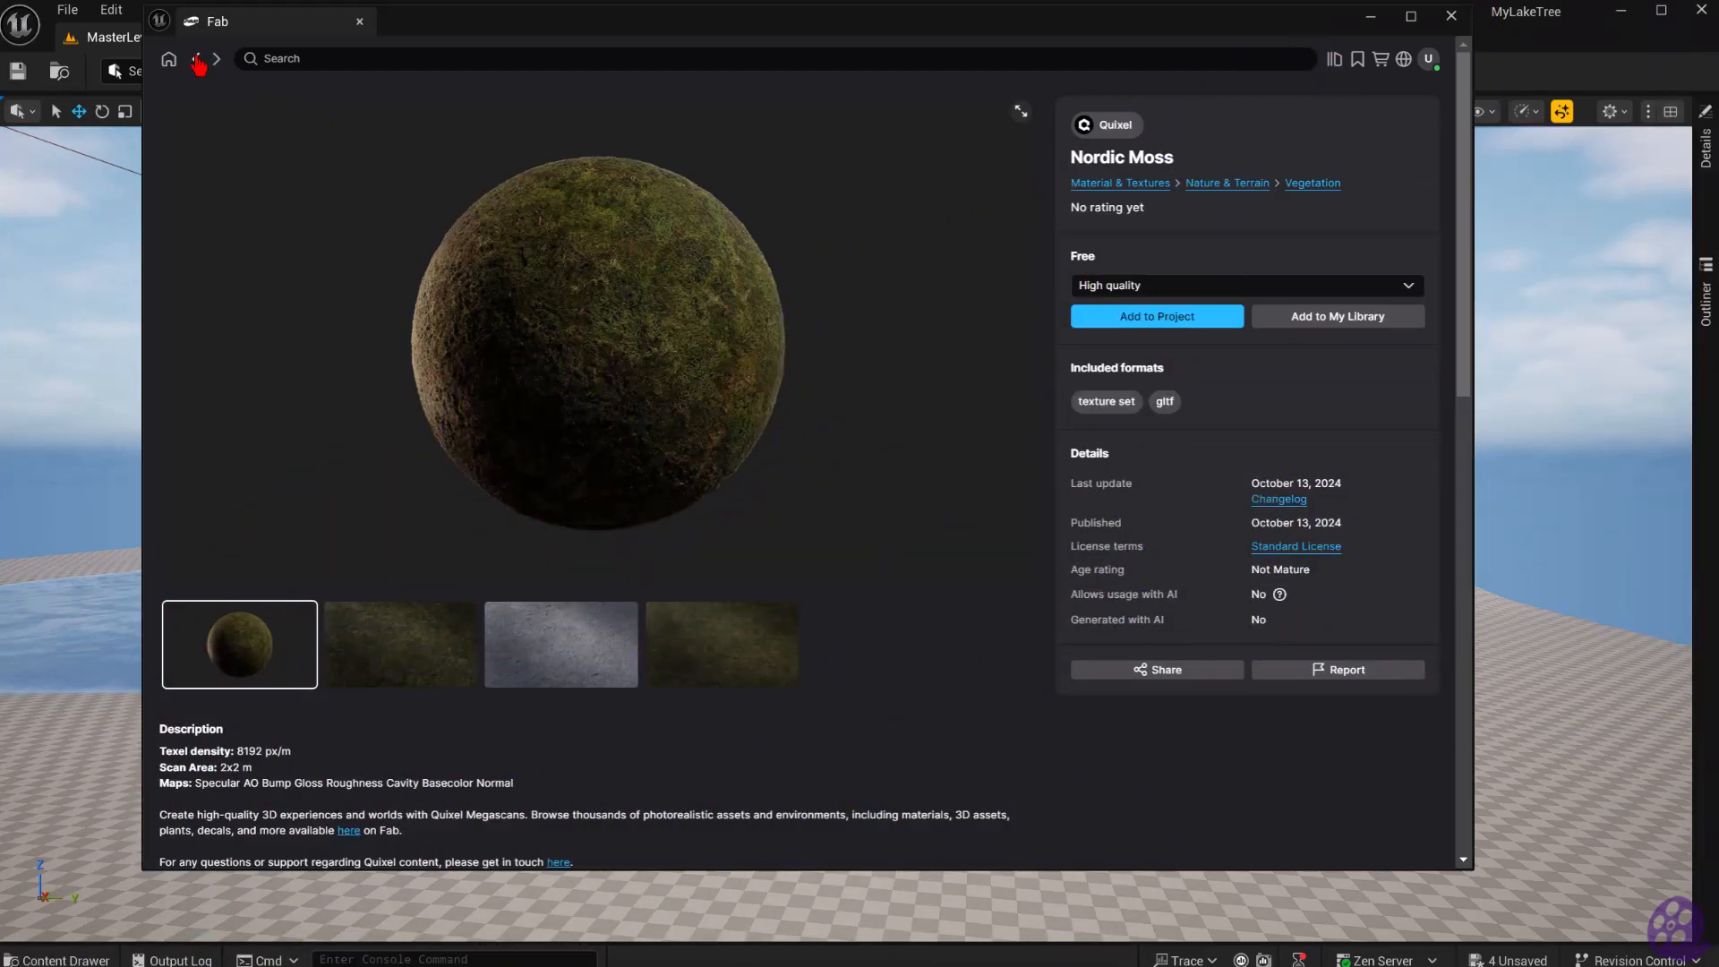
Return to the search results and search for "quixel nordic forest" instead.
left_click(199, 62)
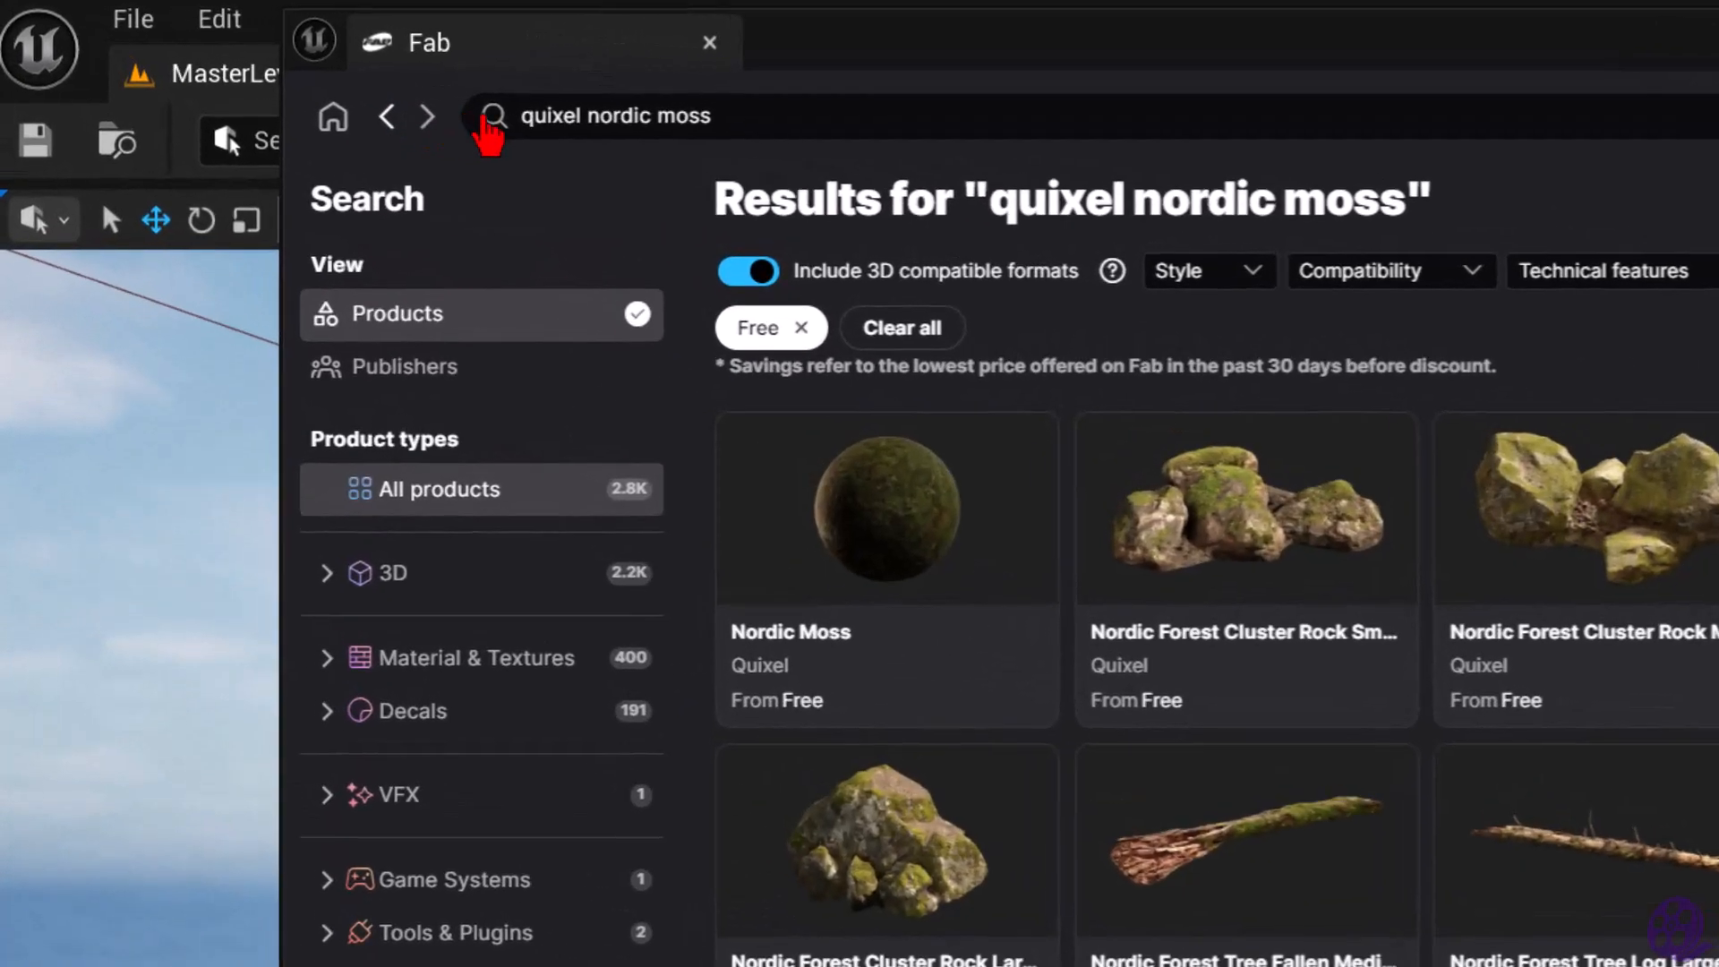
left_click_drag(358, 58, 282, 63)
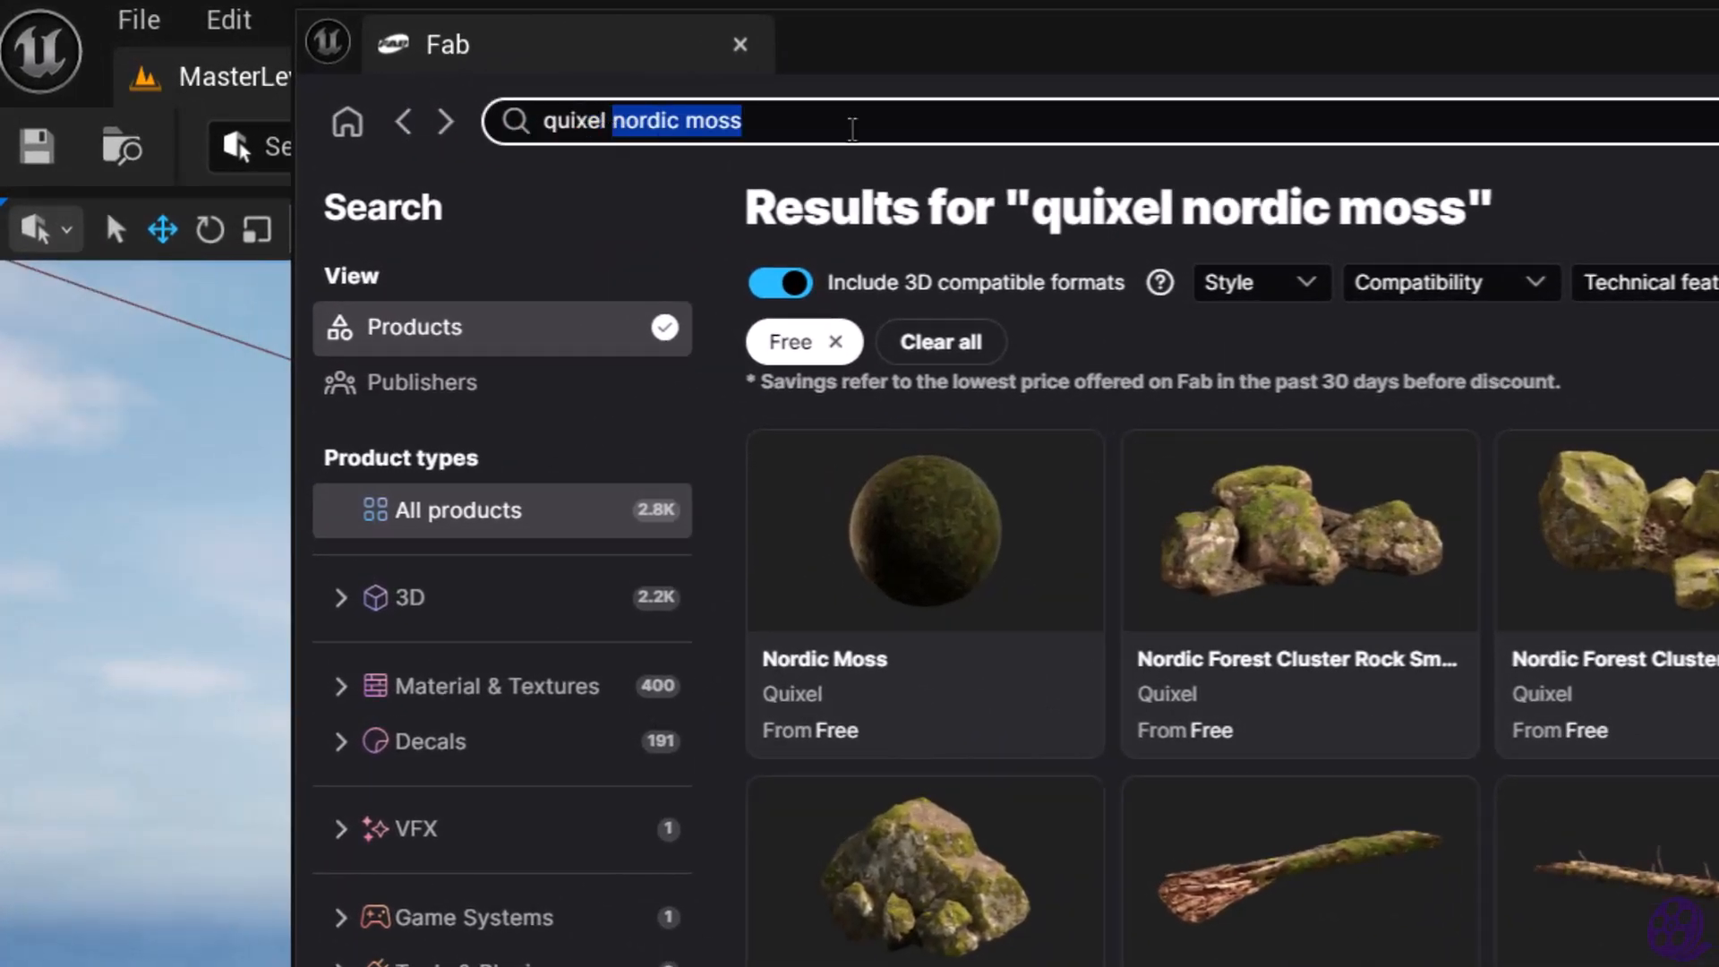
key("BackSpace")
type("nordi")
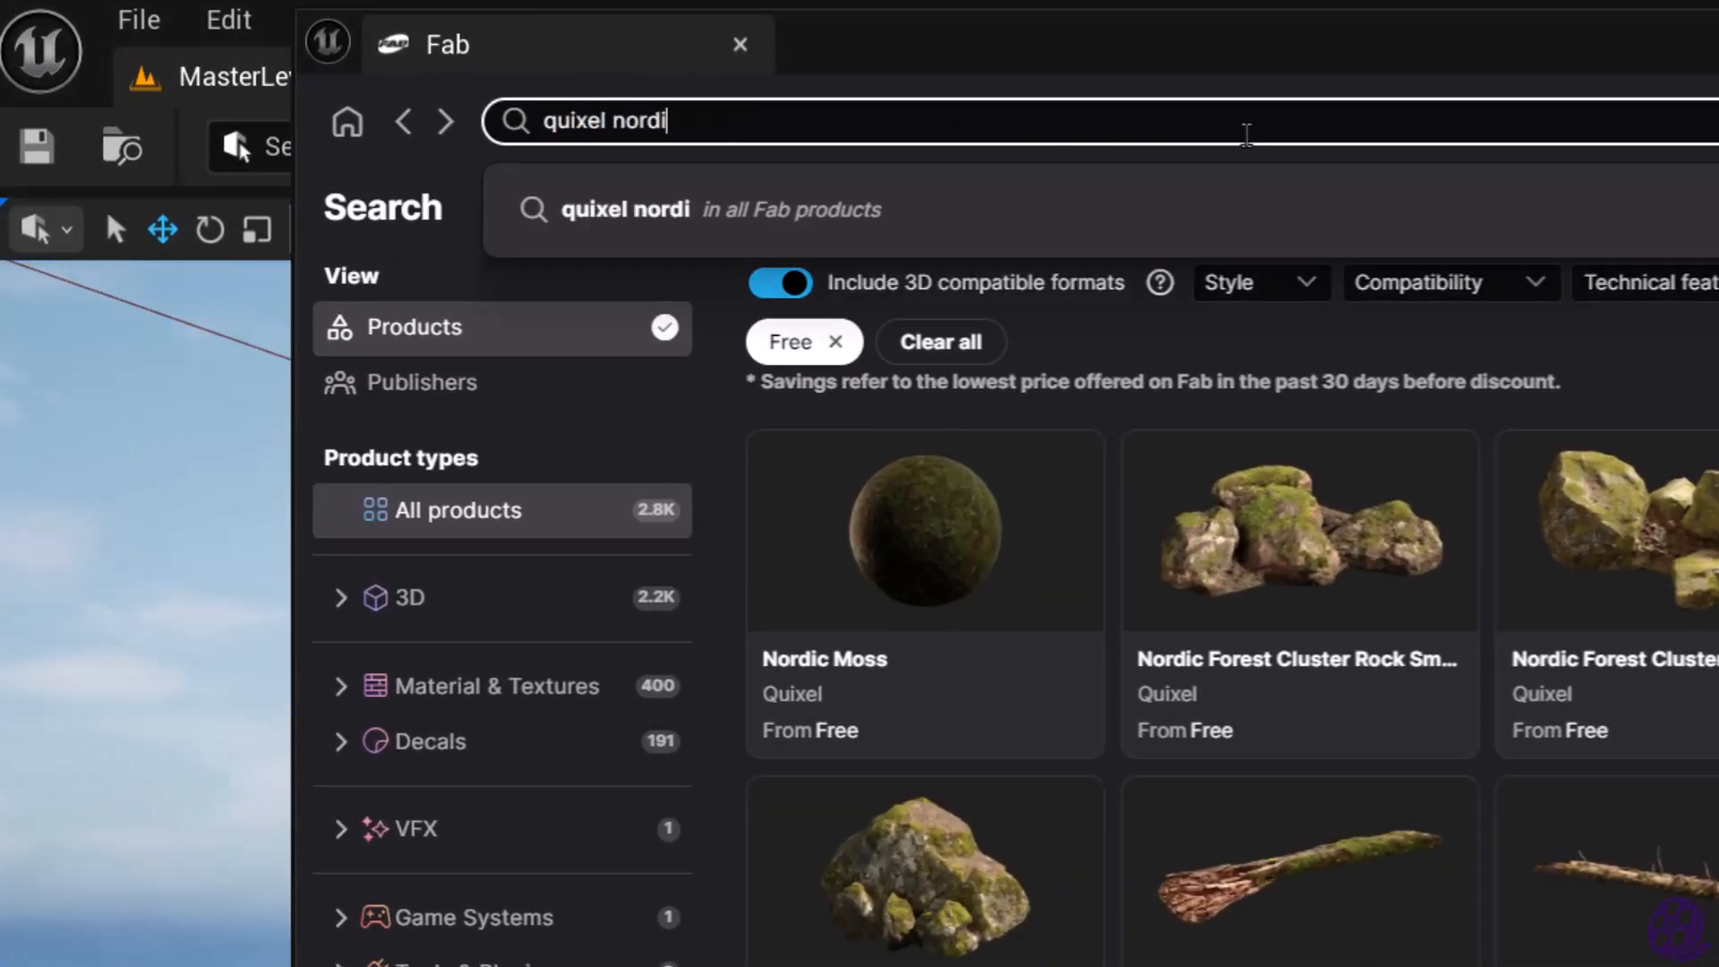
type("c forest")
key("Return")
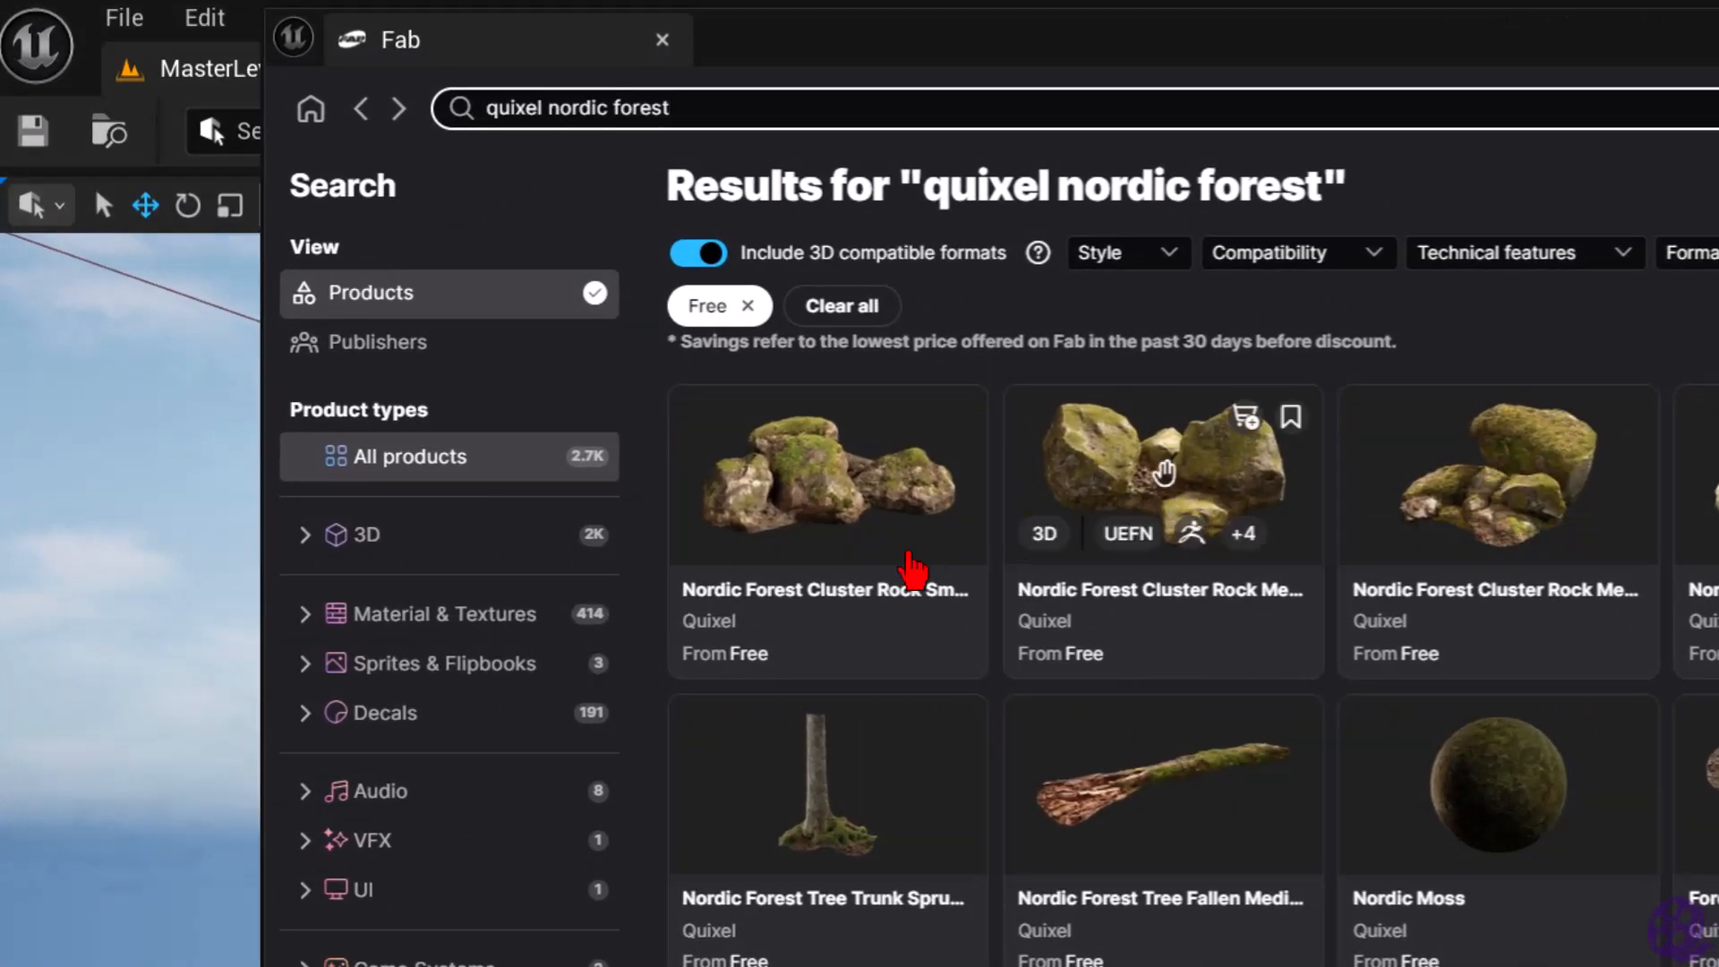
Check the licence options of the Nordic Forest Cluster Rock Small product and return to the results.
mouse_move(531, 324)
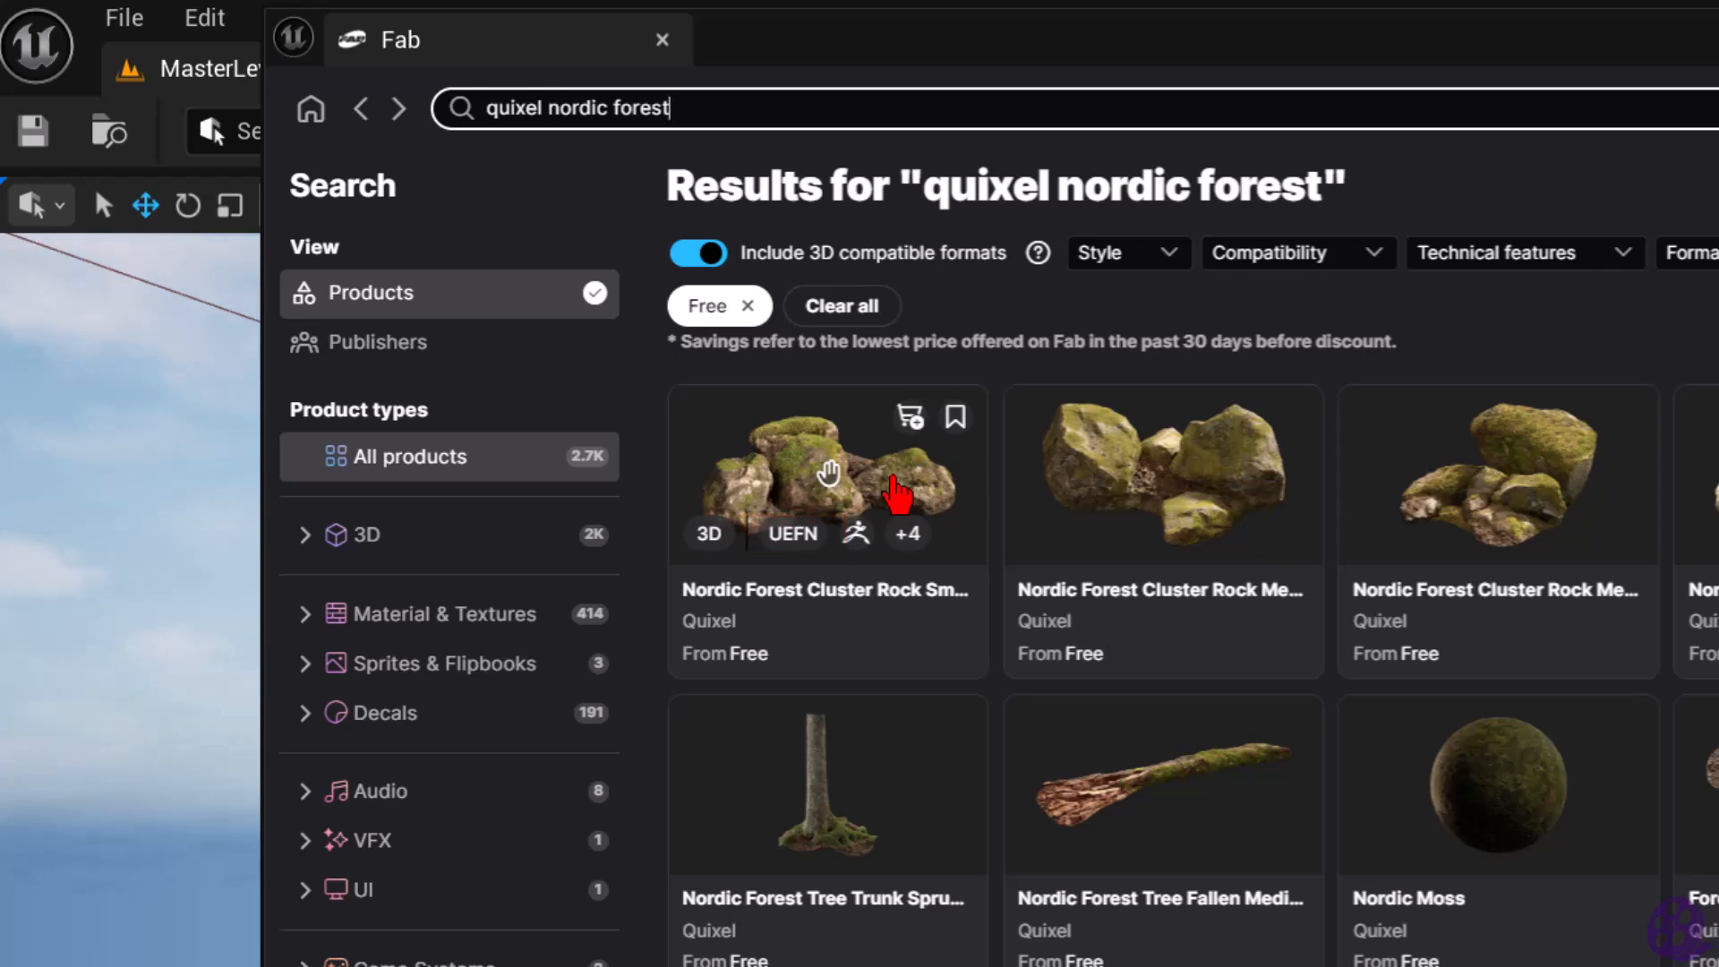
left_click(828, 472)
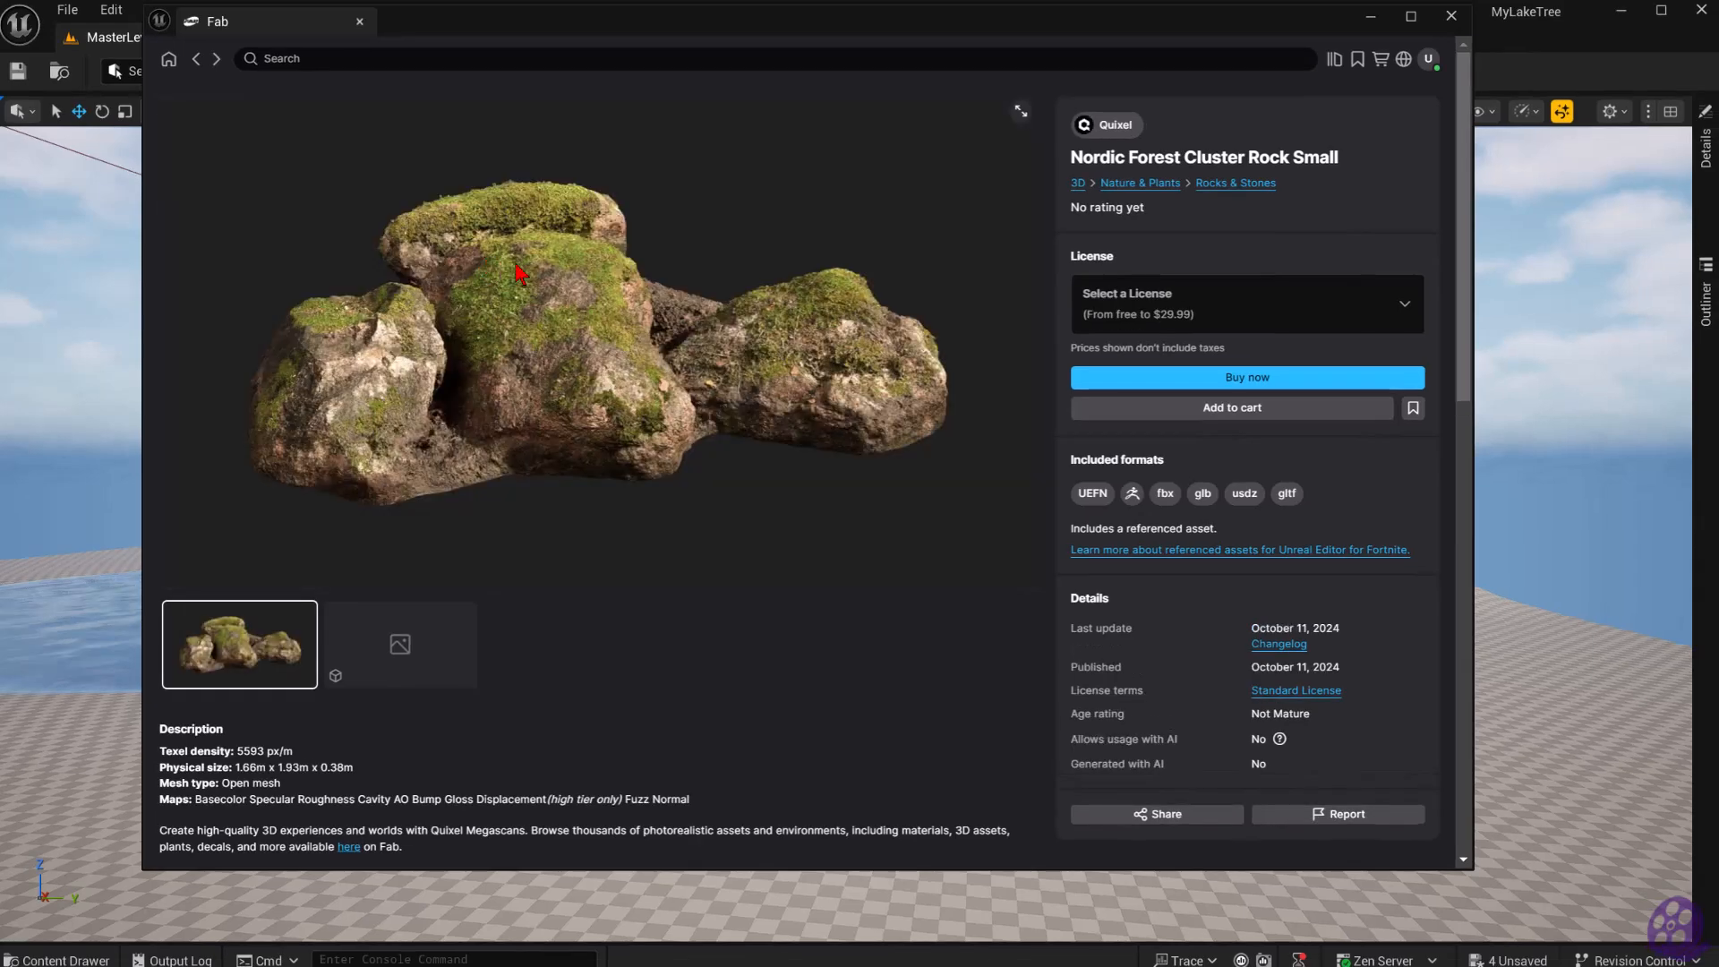
left_click(1299, 301)
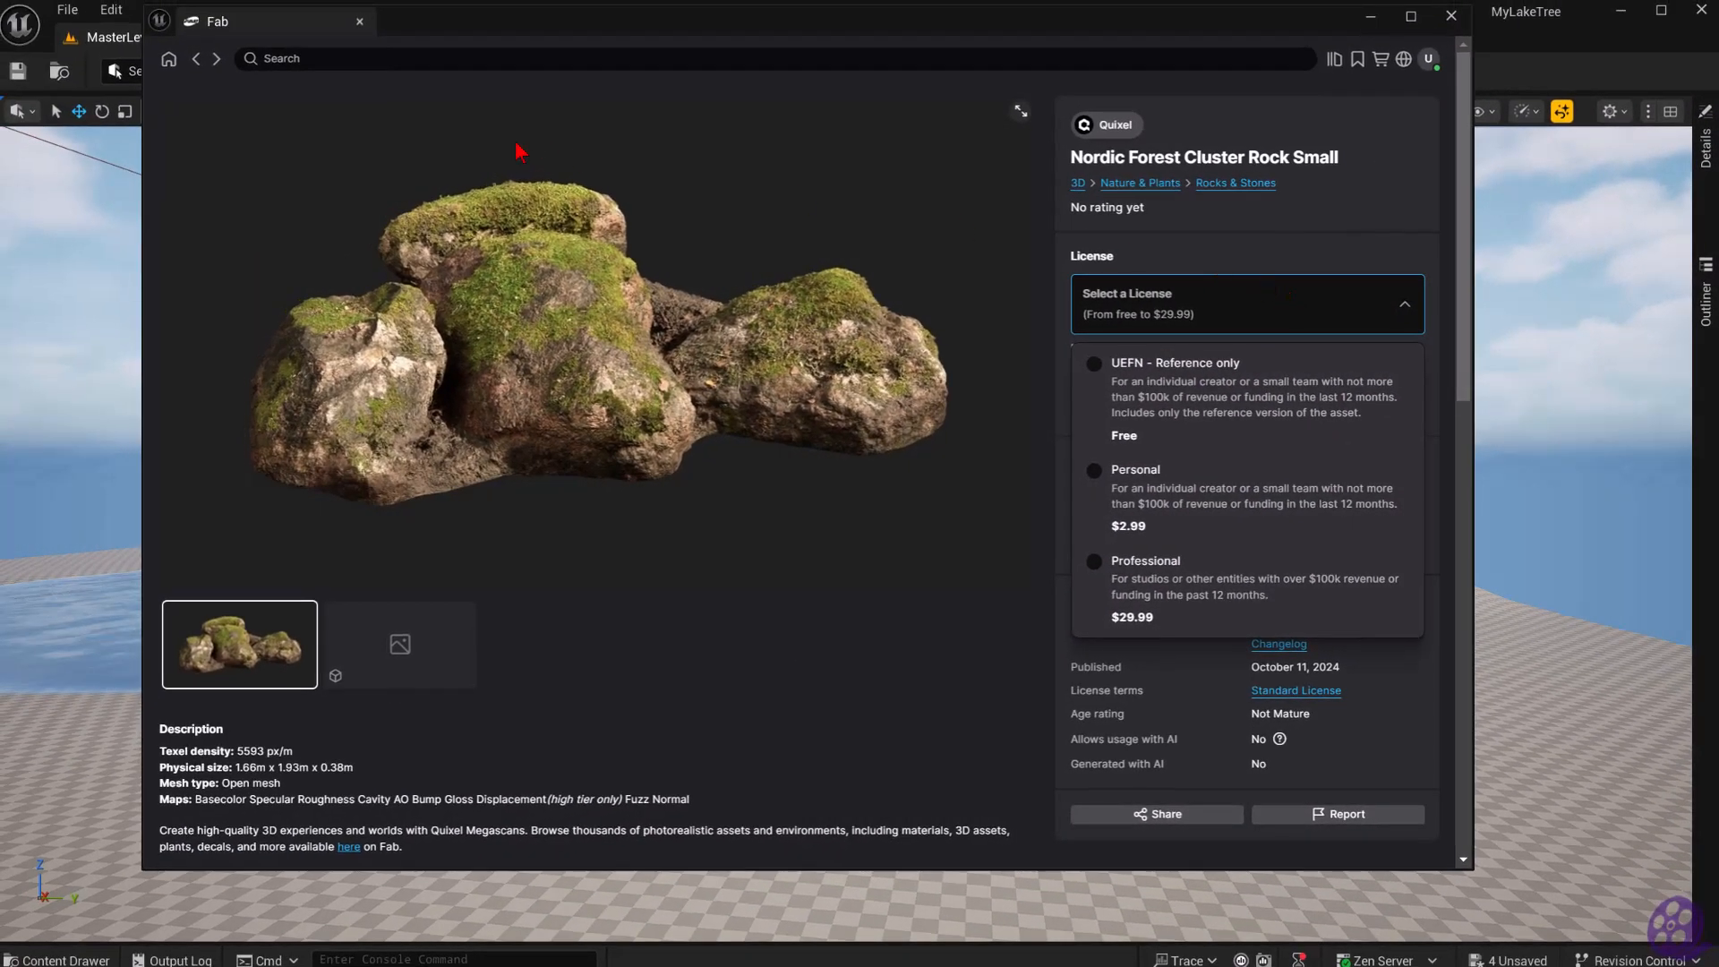
left_click(197, 63)
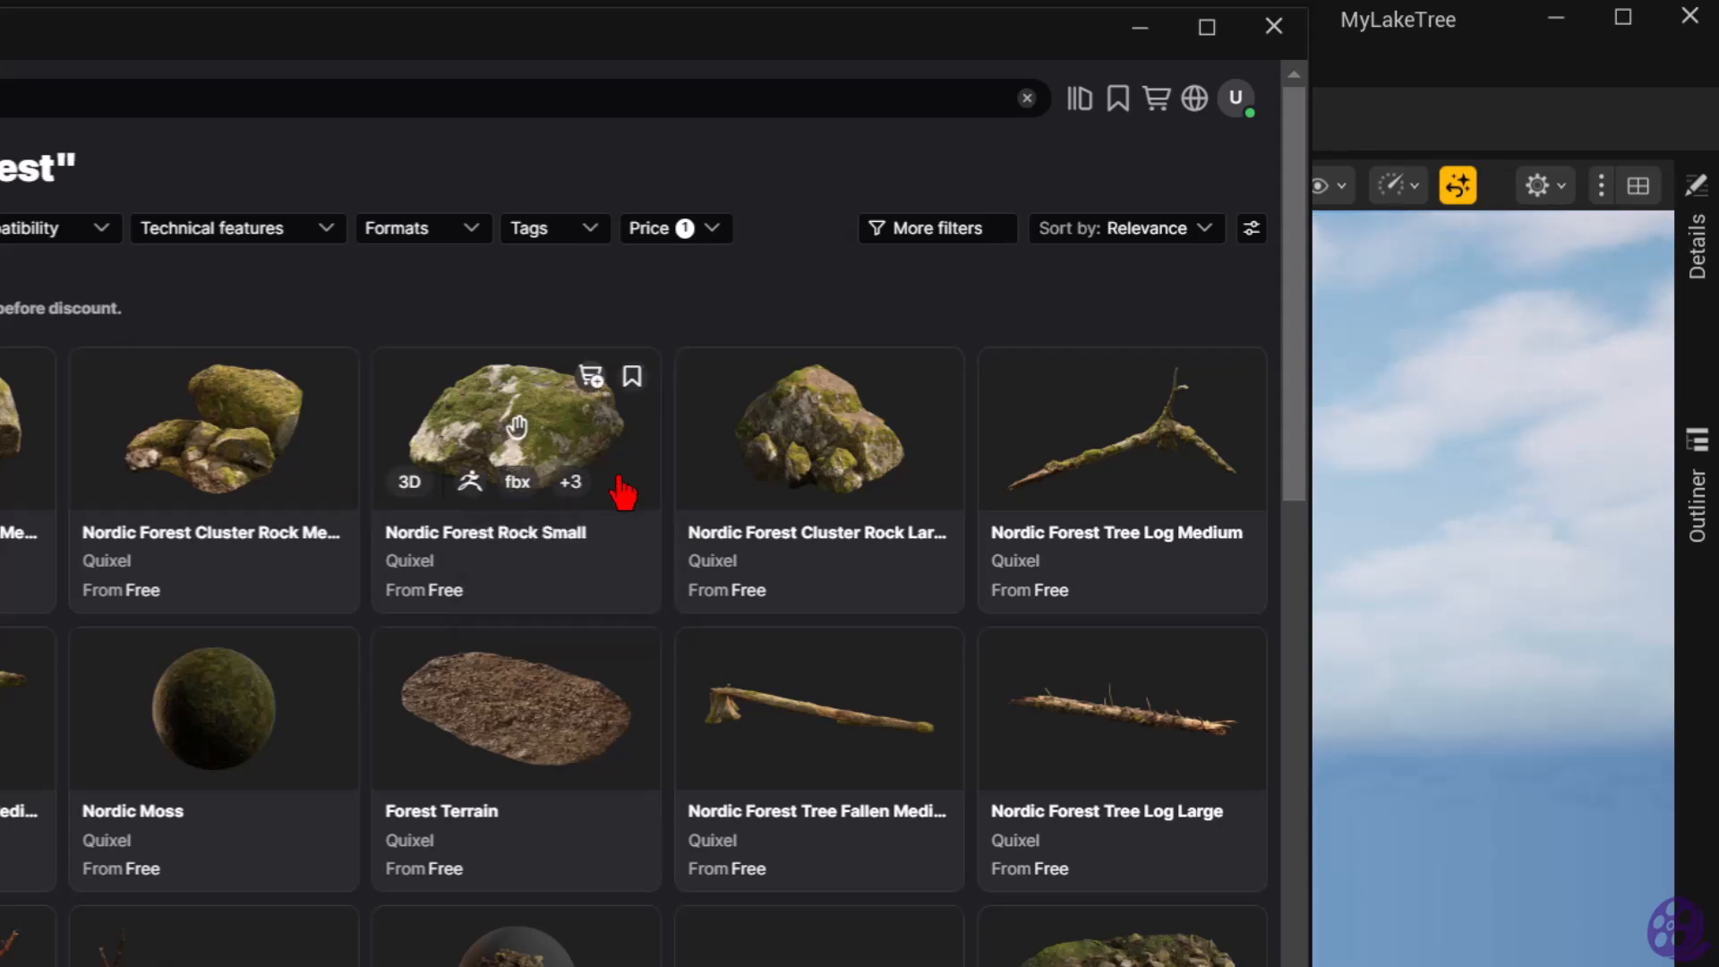
Add the Nordic Forest Rock Small asset to the project in High quality and close the Content Browser window.
left_click(620, 484)
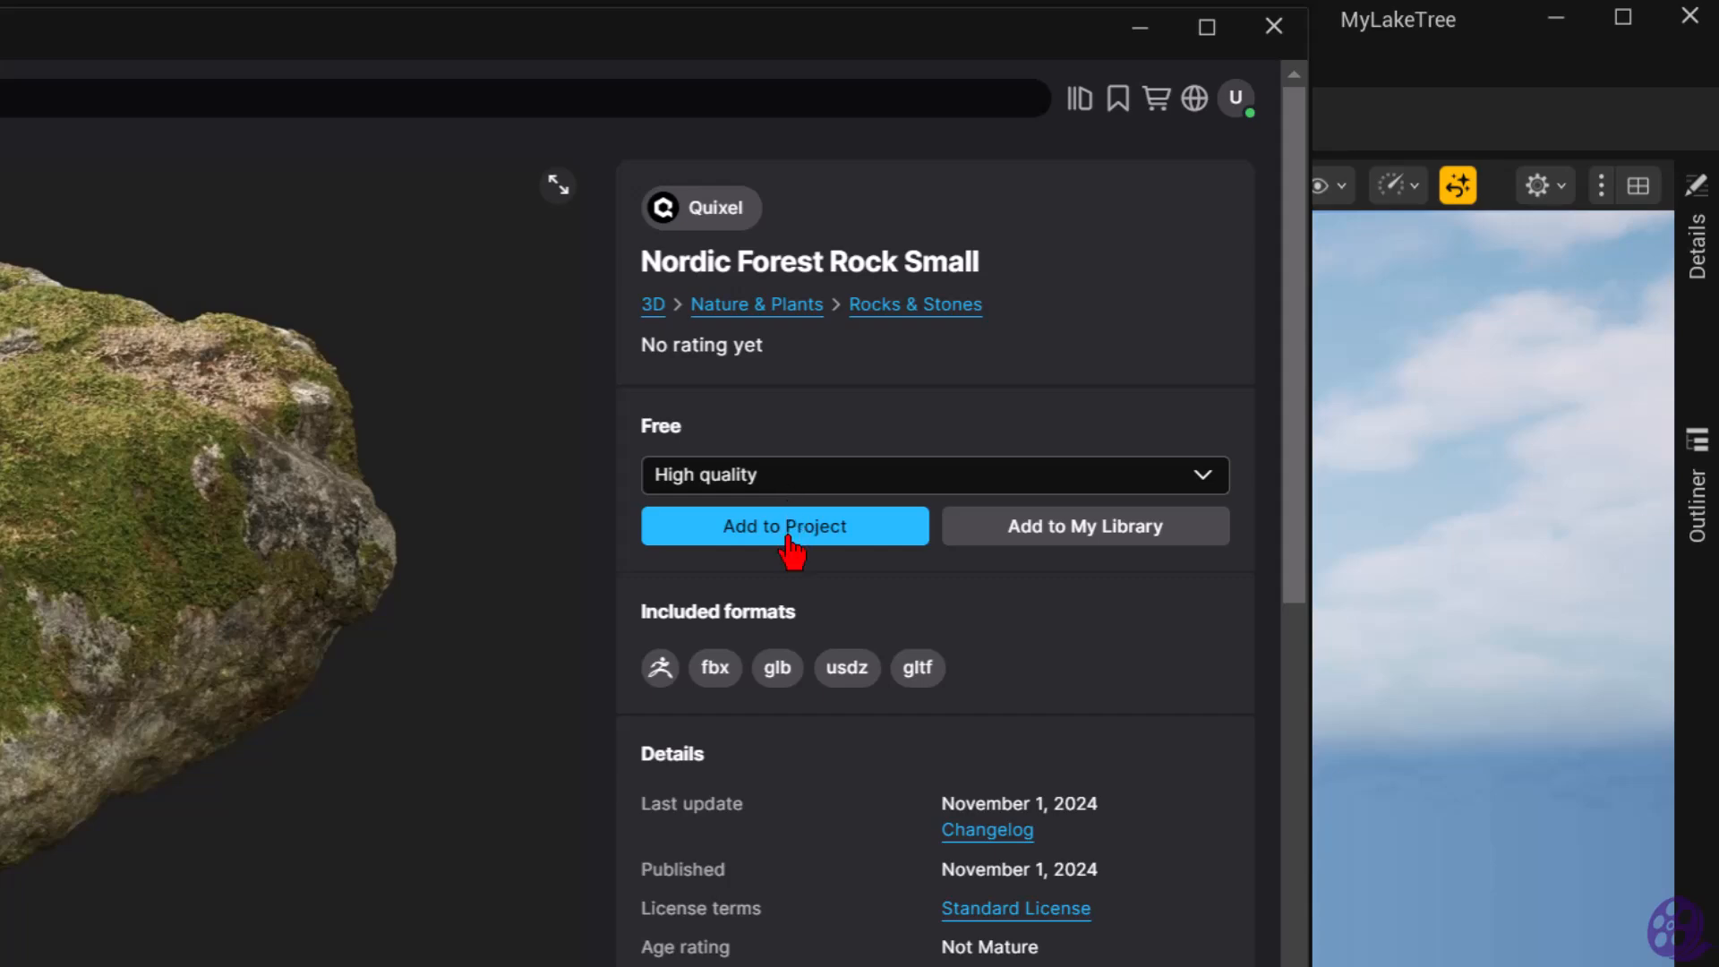
left_click(900, 543)
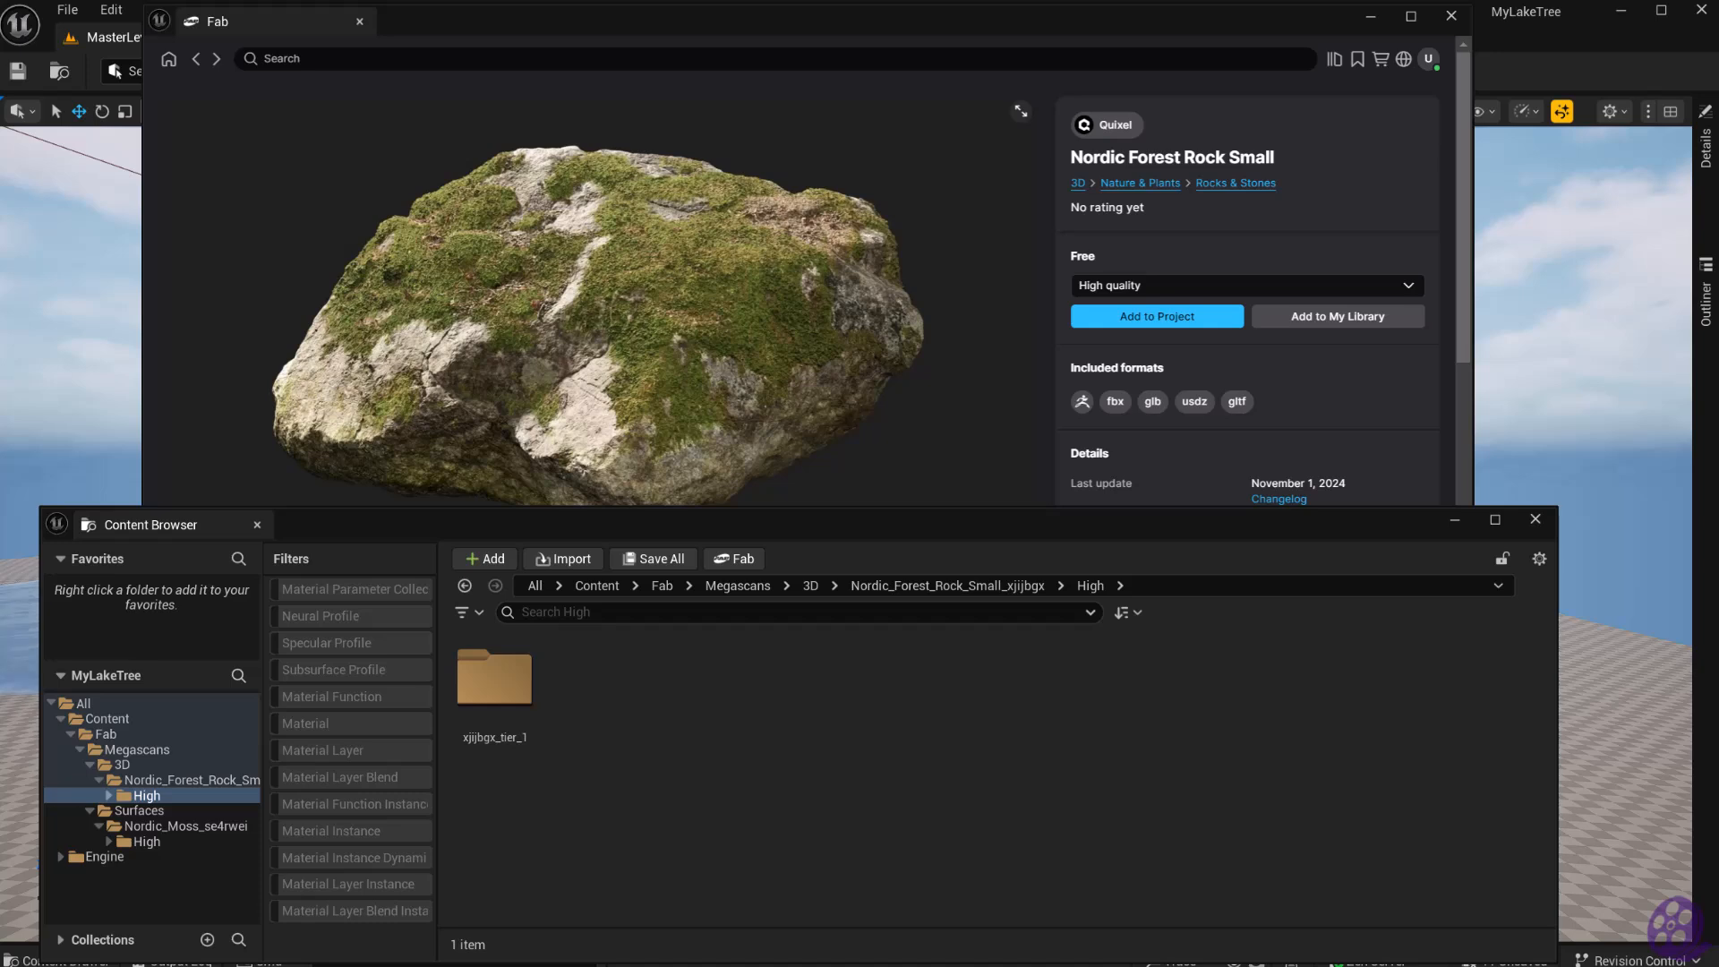
left_click(1537, 523)
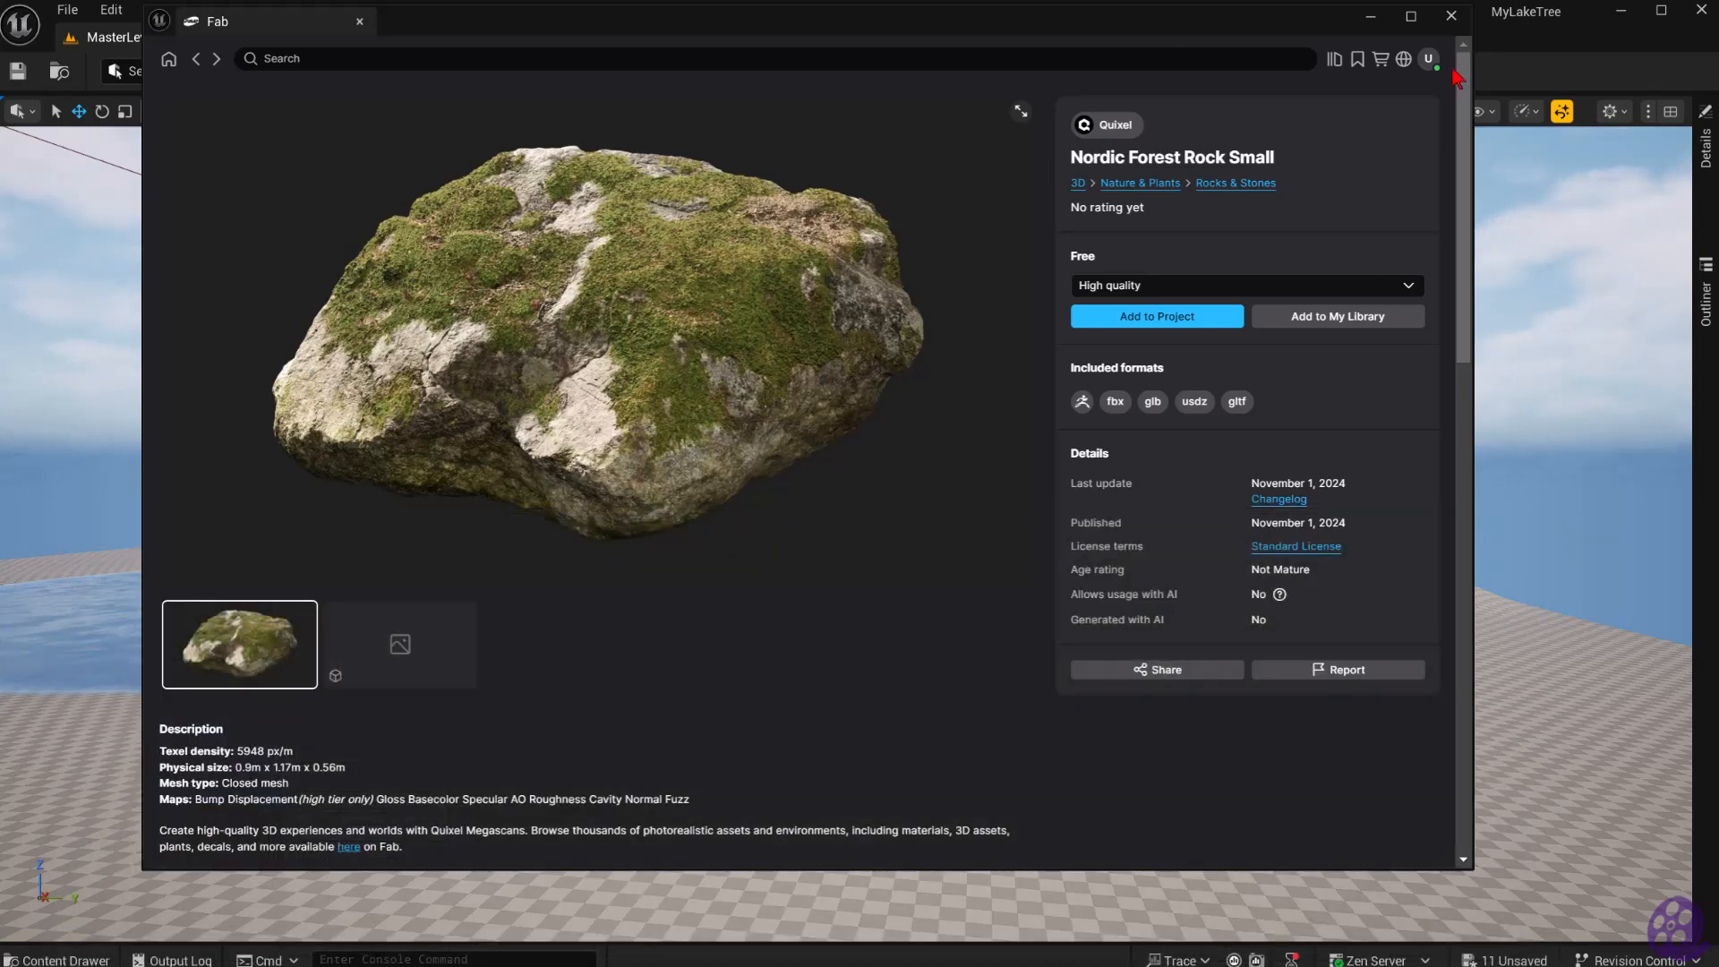
Close the Fab window and save everything in the project.
left_click(1452, 26)
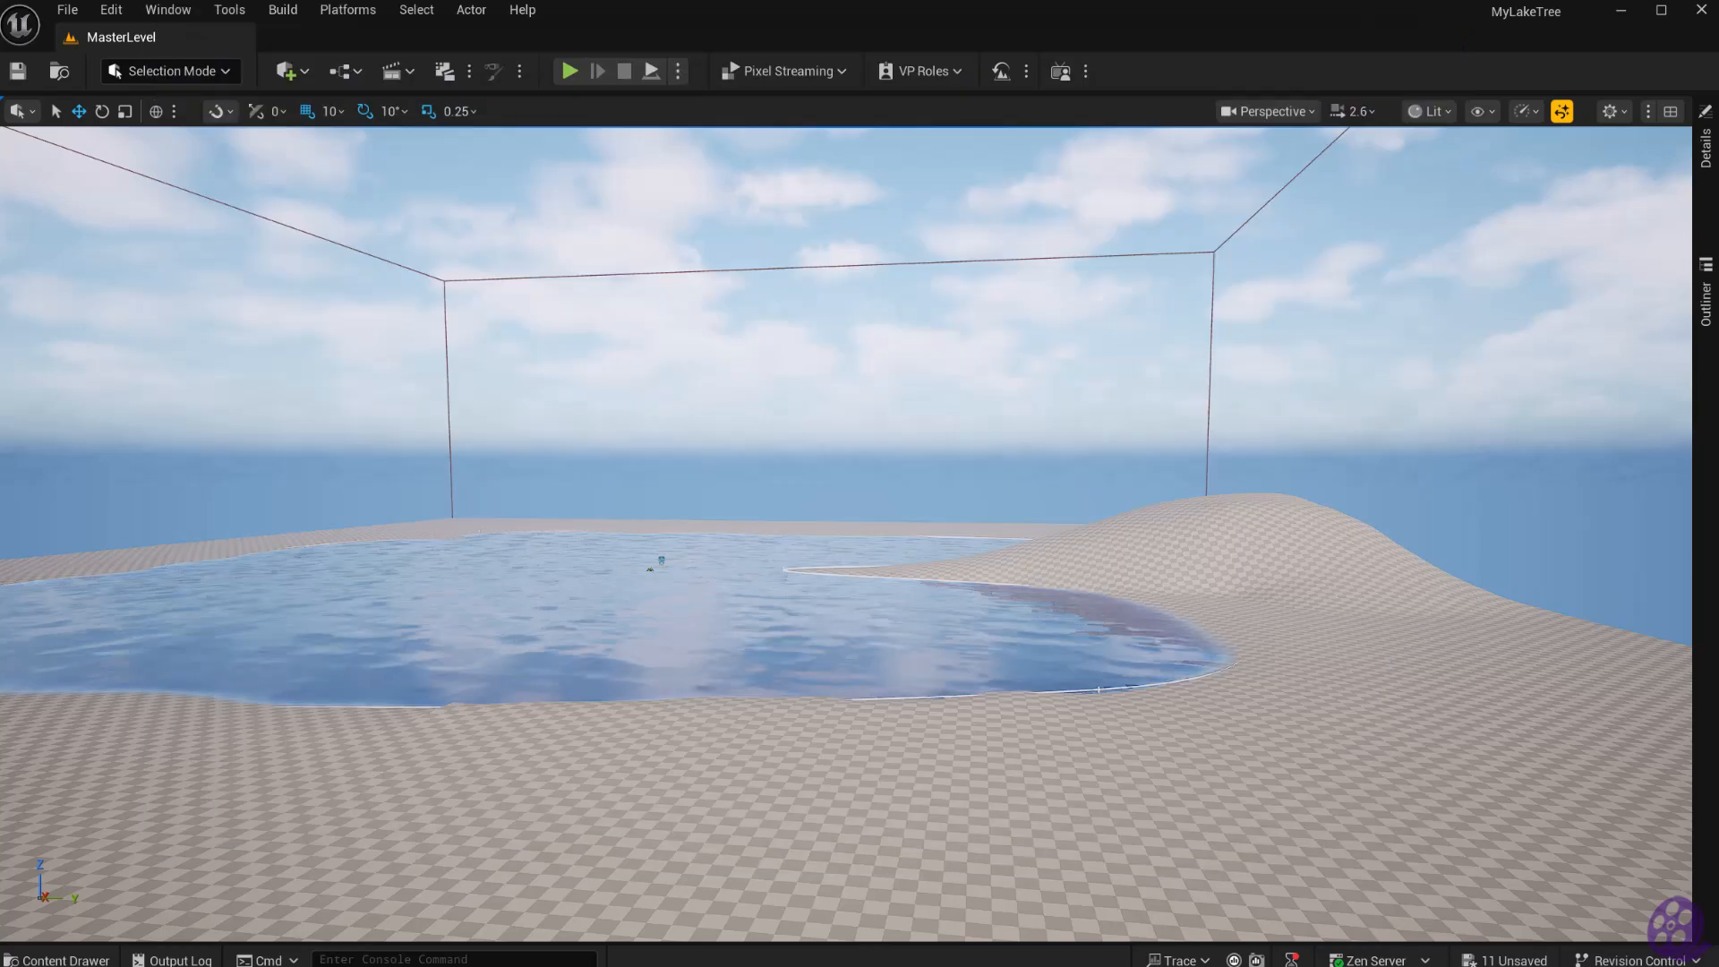
left_click(67, 10)
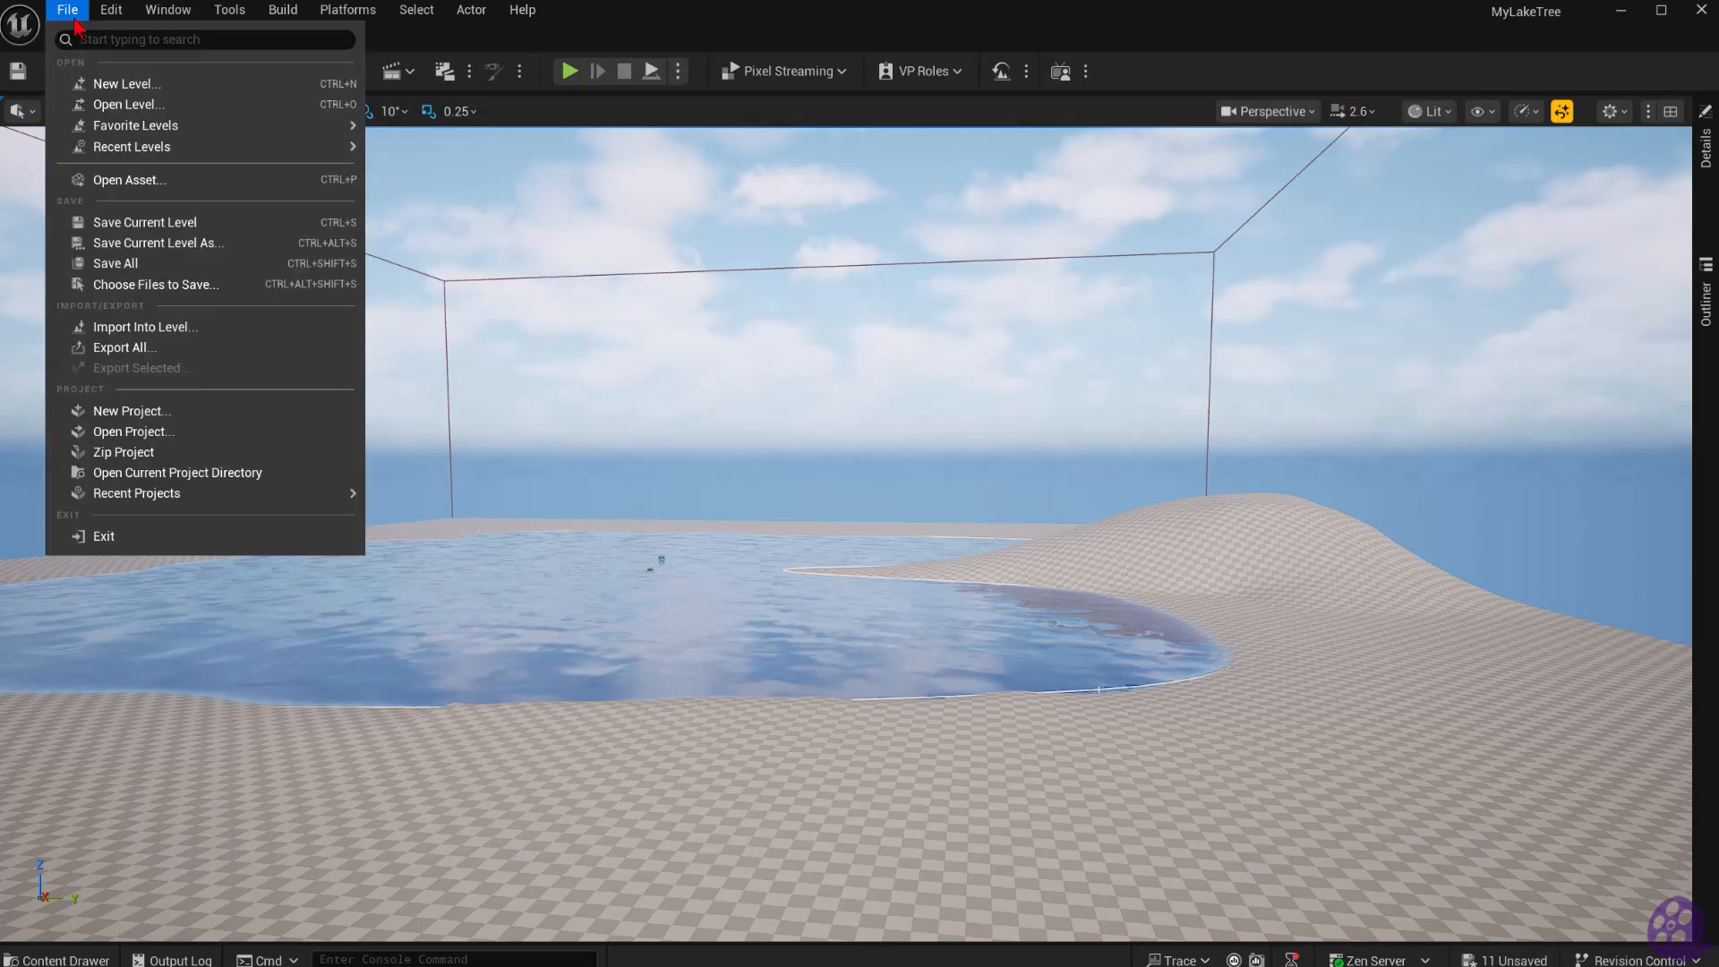
left_click(149, 266)
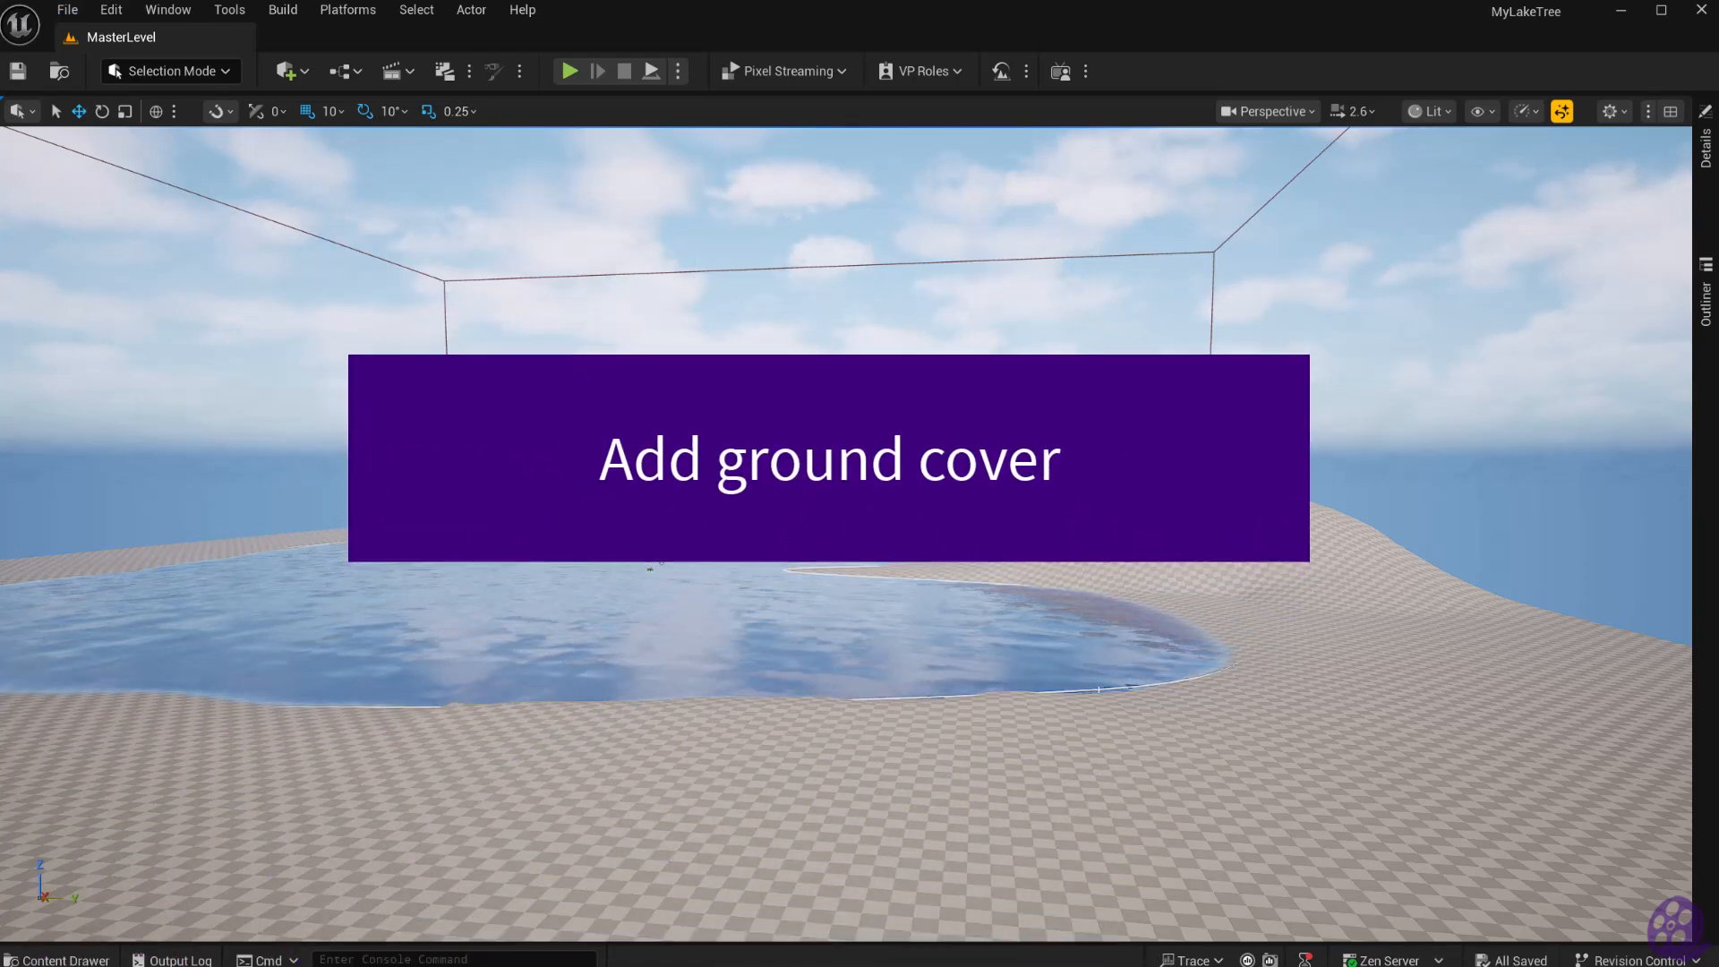
Select the landscape, keep its details pinned open and bring up the Landscape Material setting.
left_click(1227, 721)
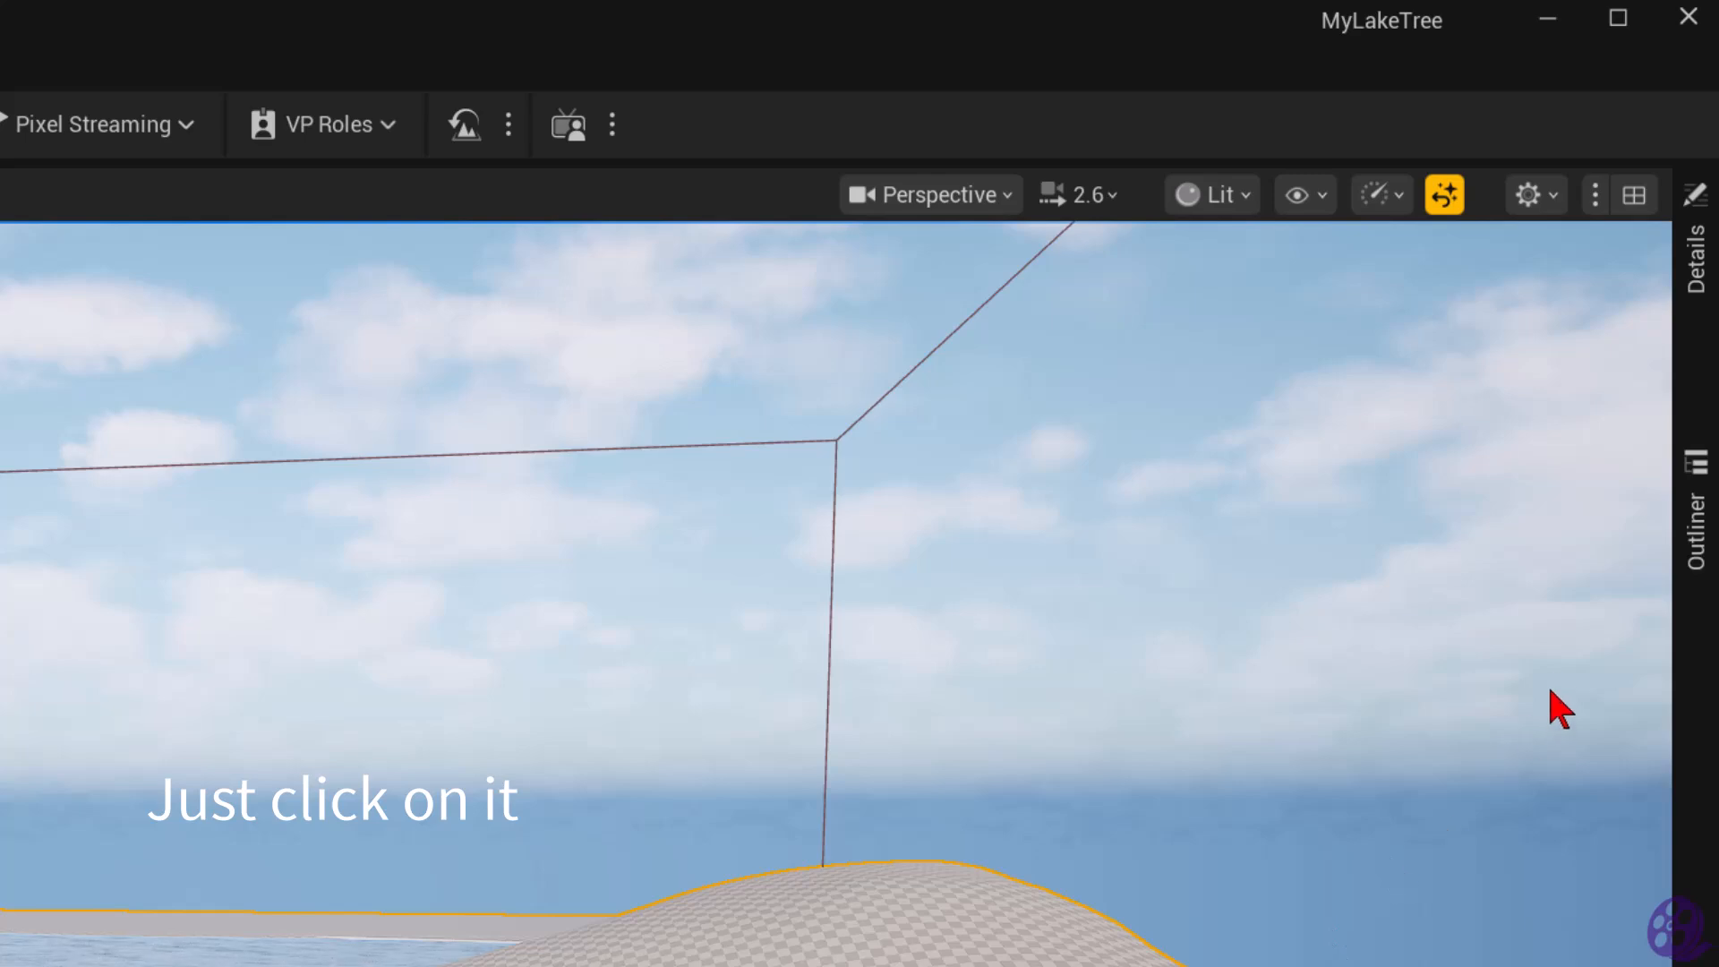
left_click(1695, 557)
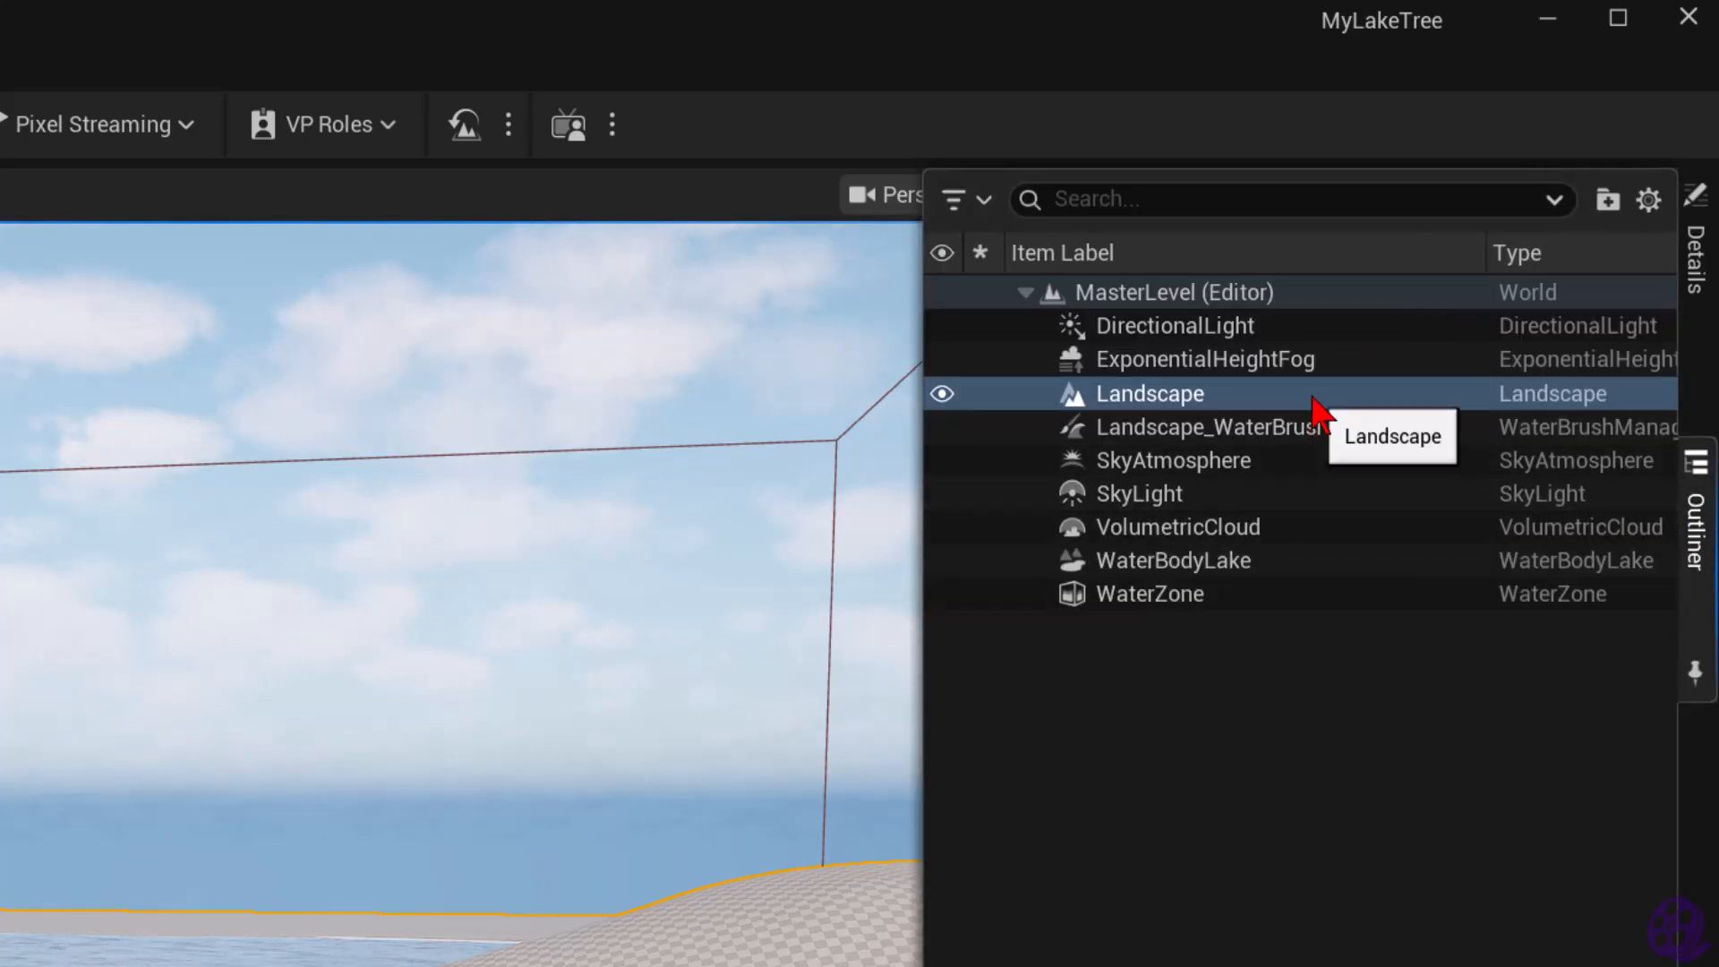
left_click(1692, 268)
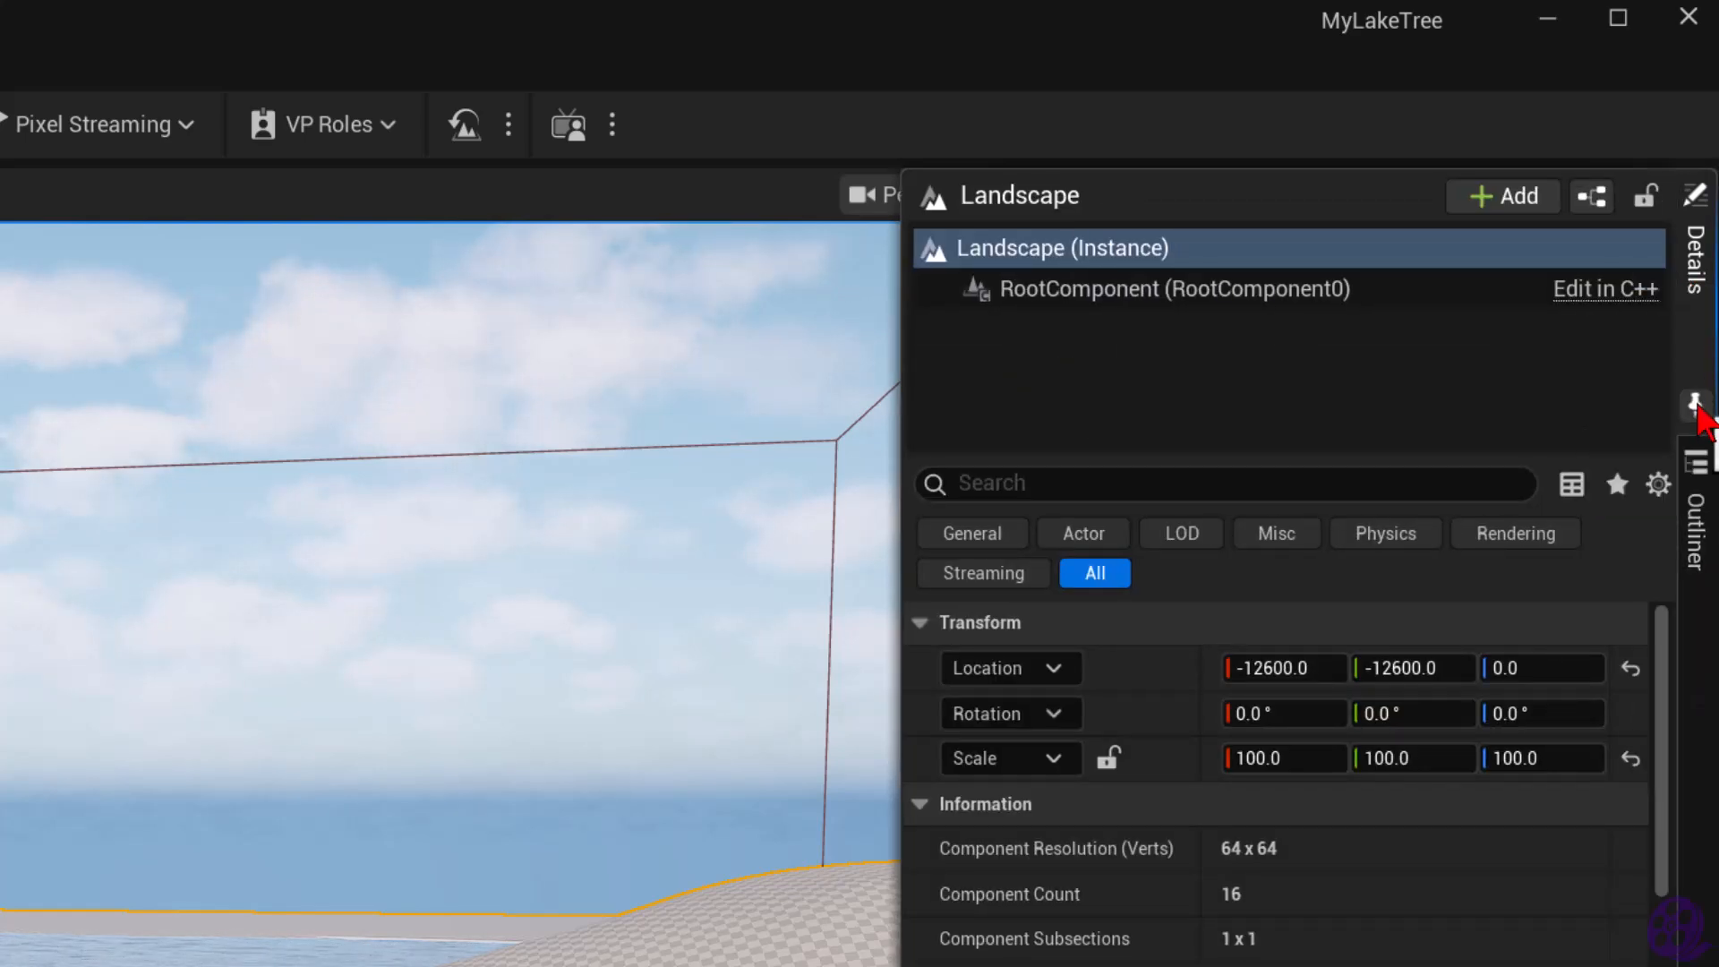
left_click(1695, 406)
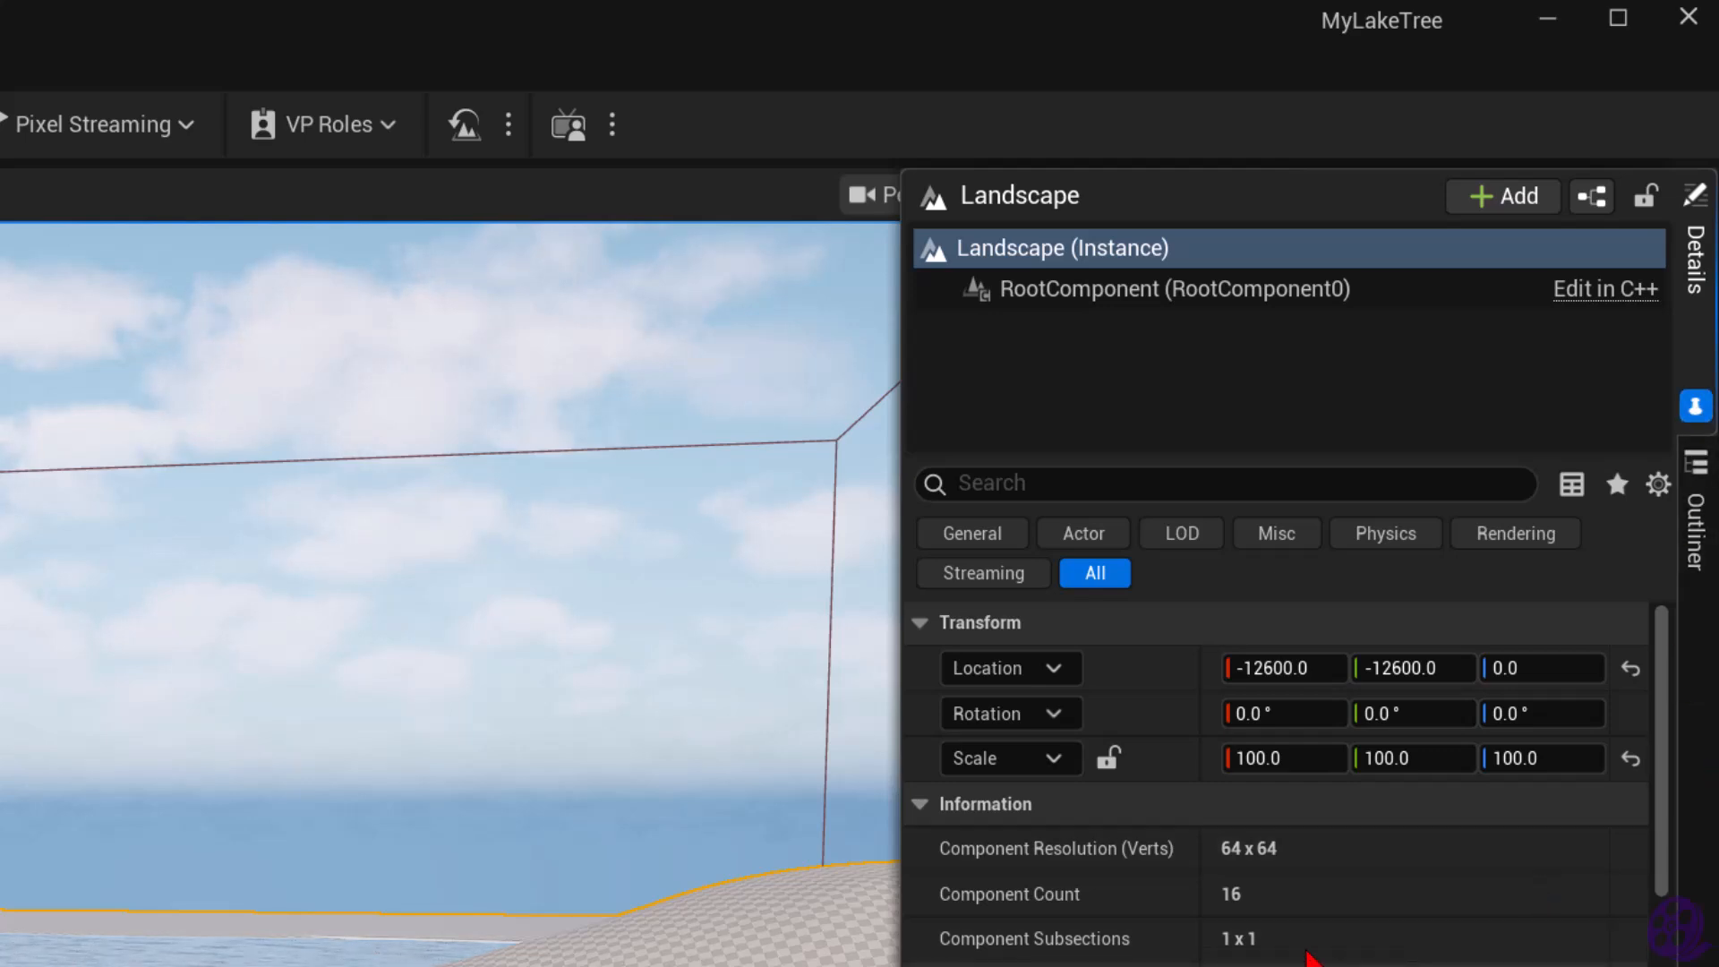
scroll(1140, 927, "down", 5)
scroll(1138, 935, "down", 8)
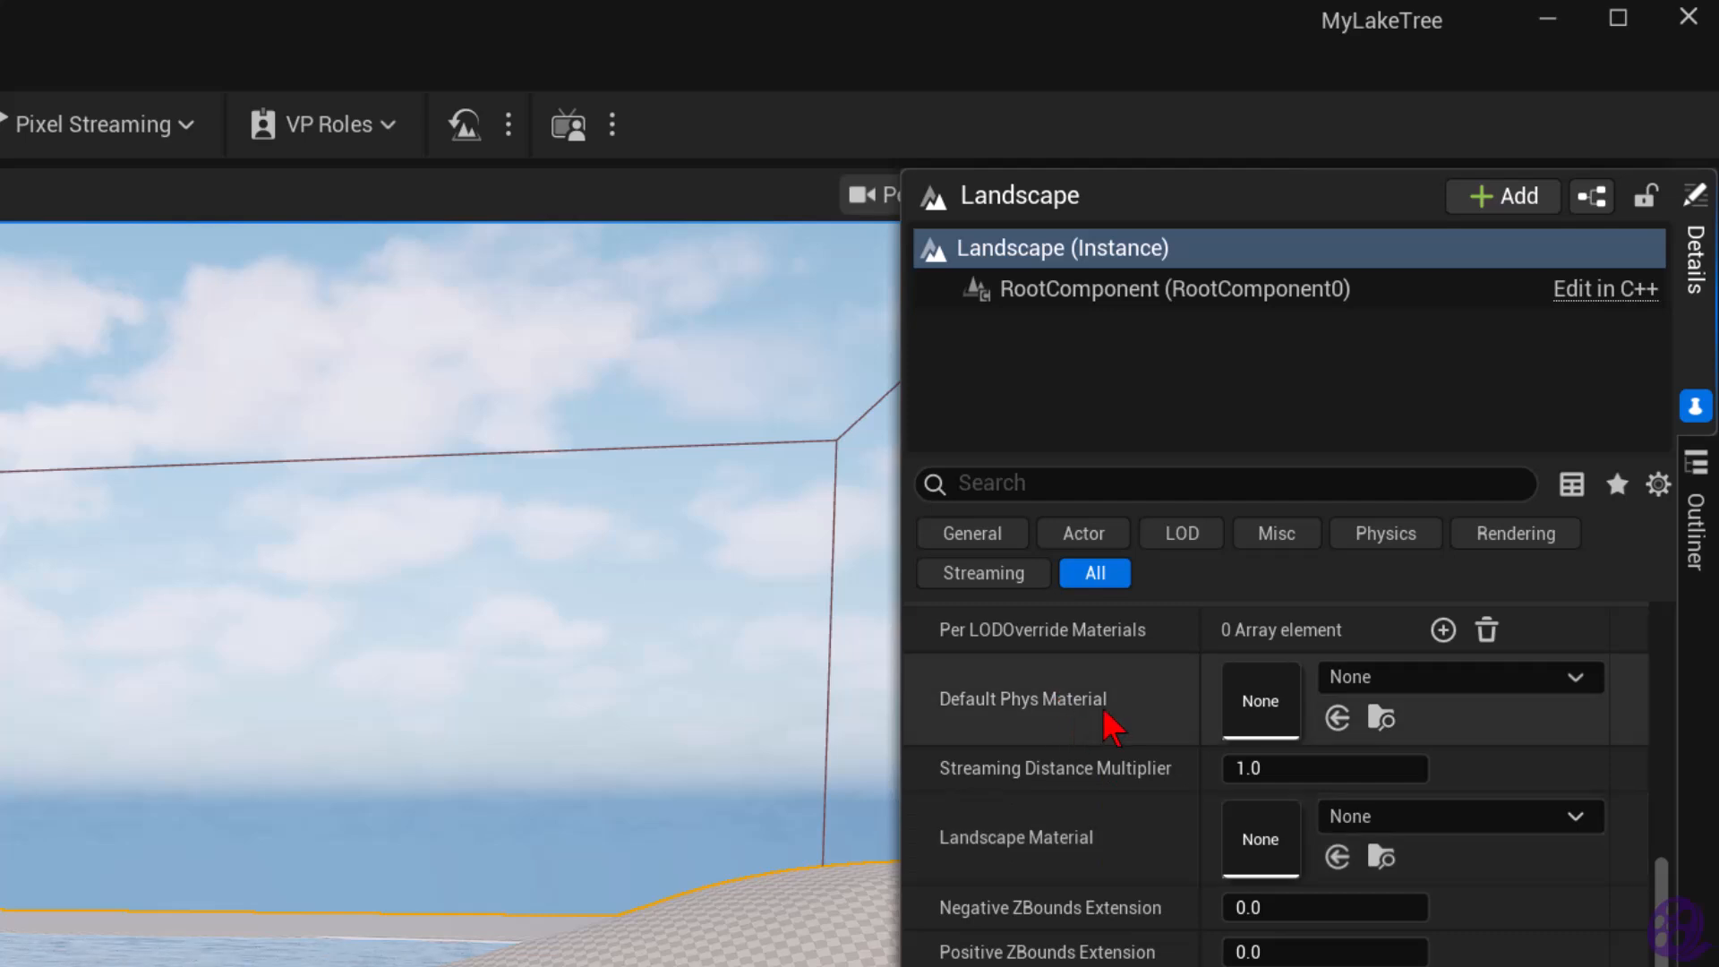
scroll(1113, 859, "down", 2)
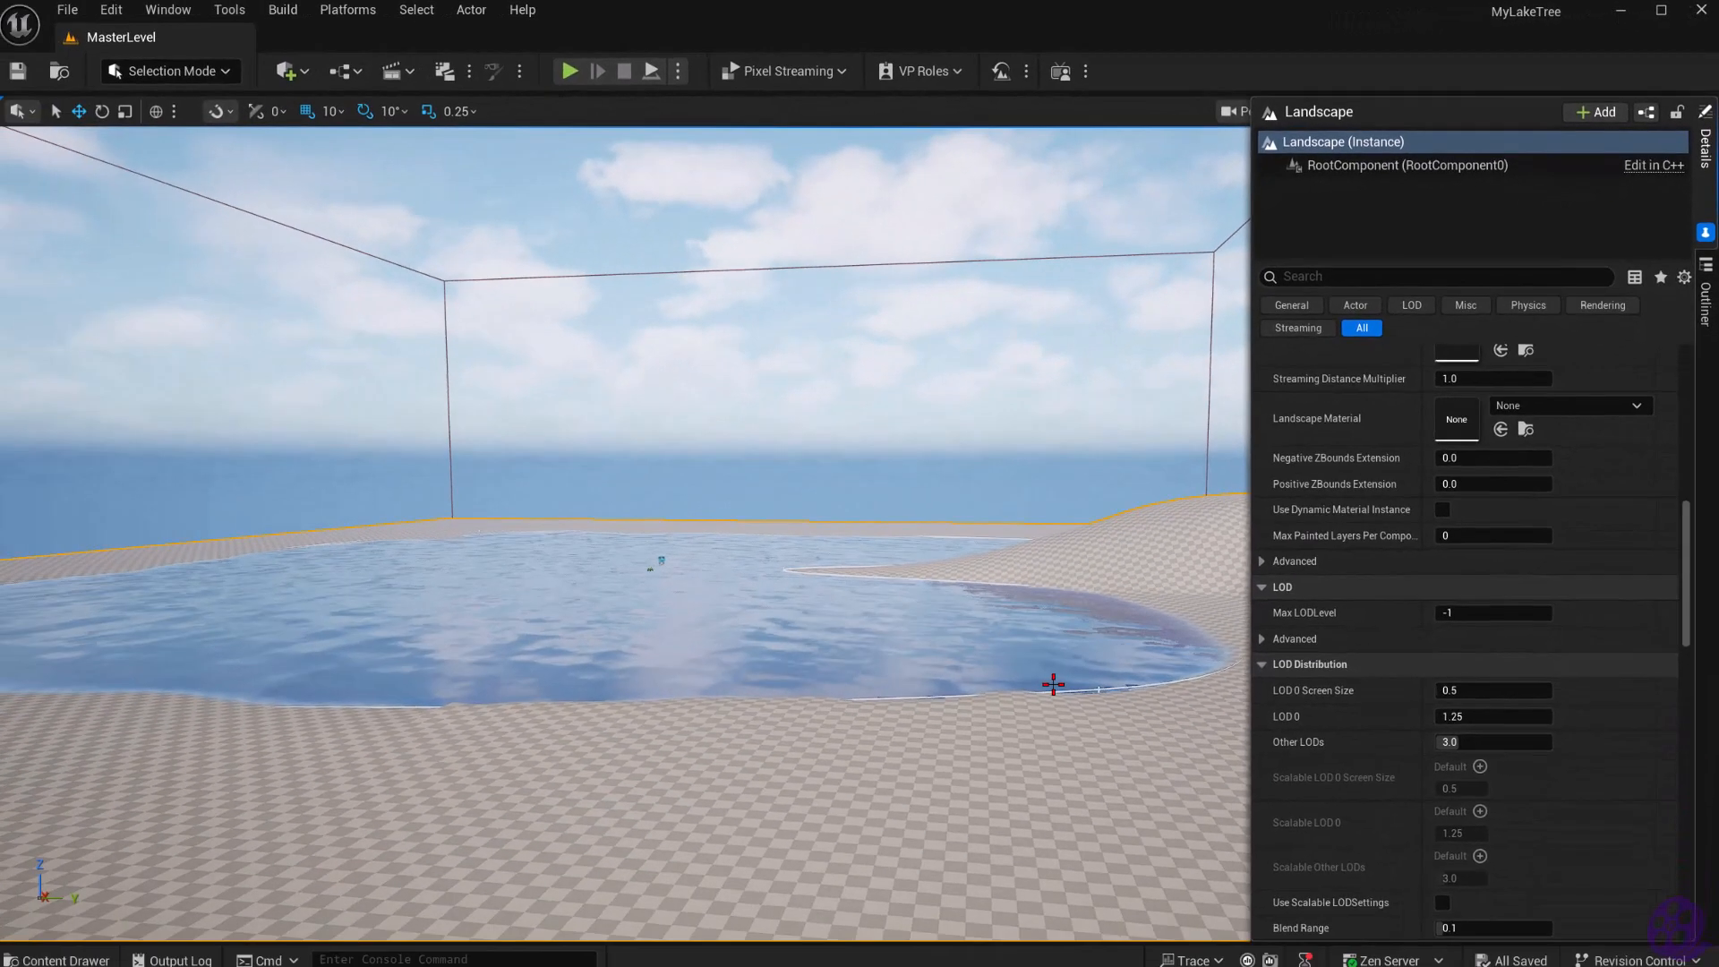
Browse the project content to the Nordic_Moss_se4rwei folder under Fab, Megascans, Surfaces.
key("ctrl+space")
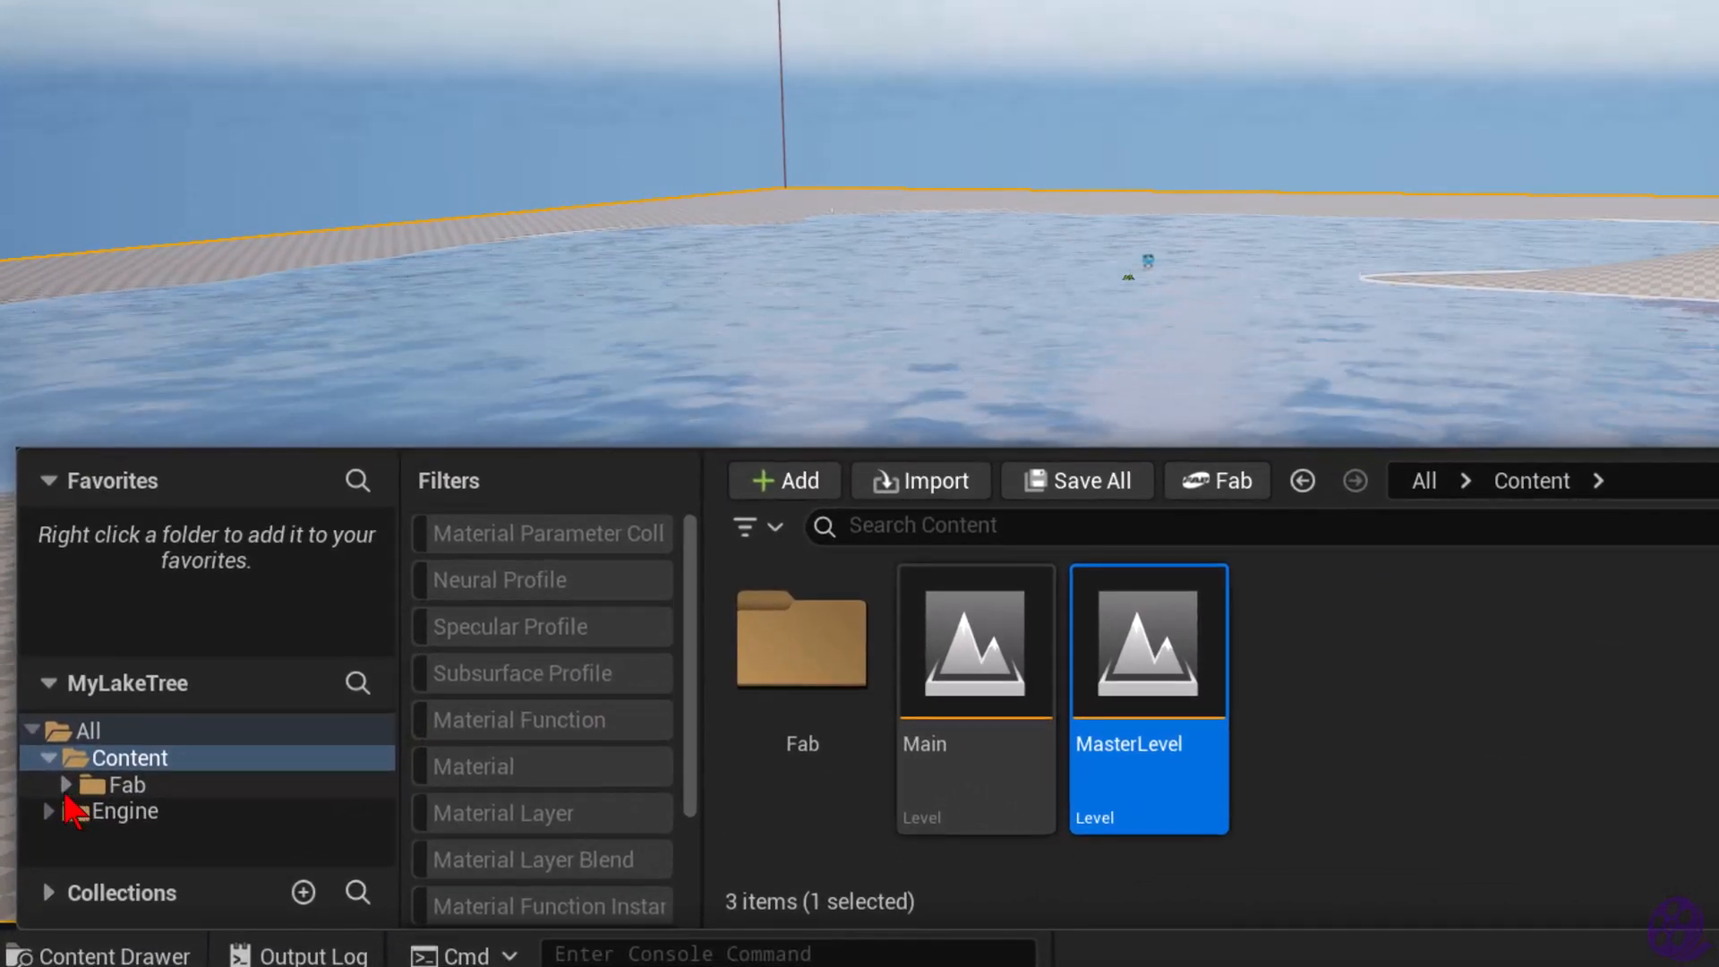
left_click(66, 786)
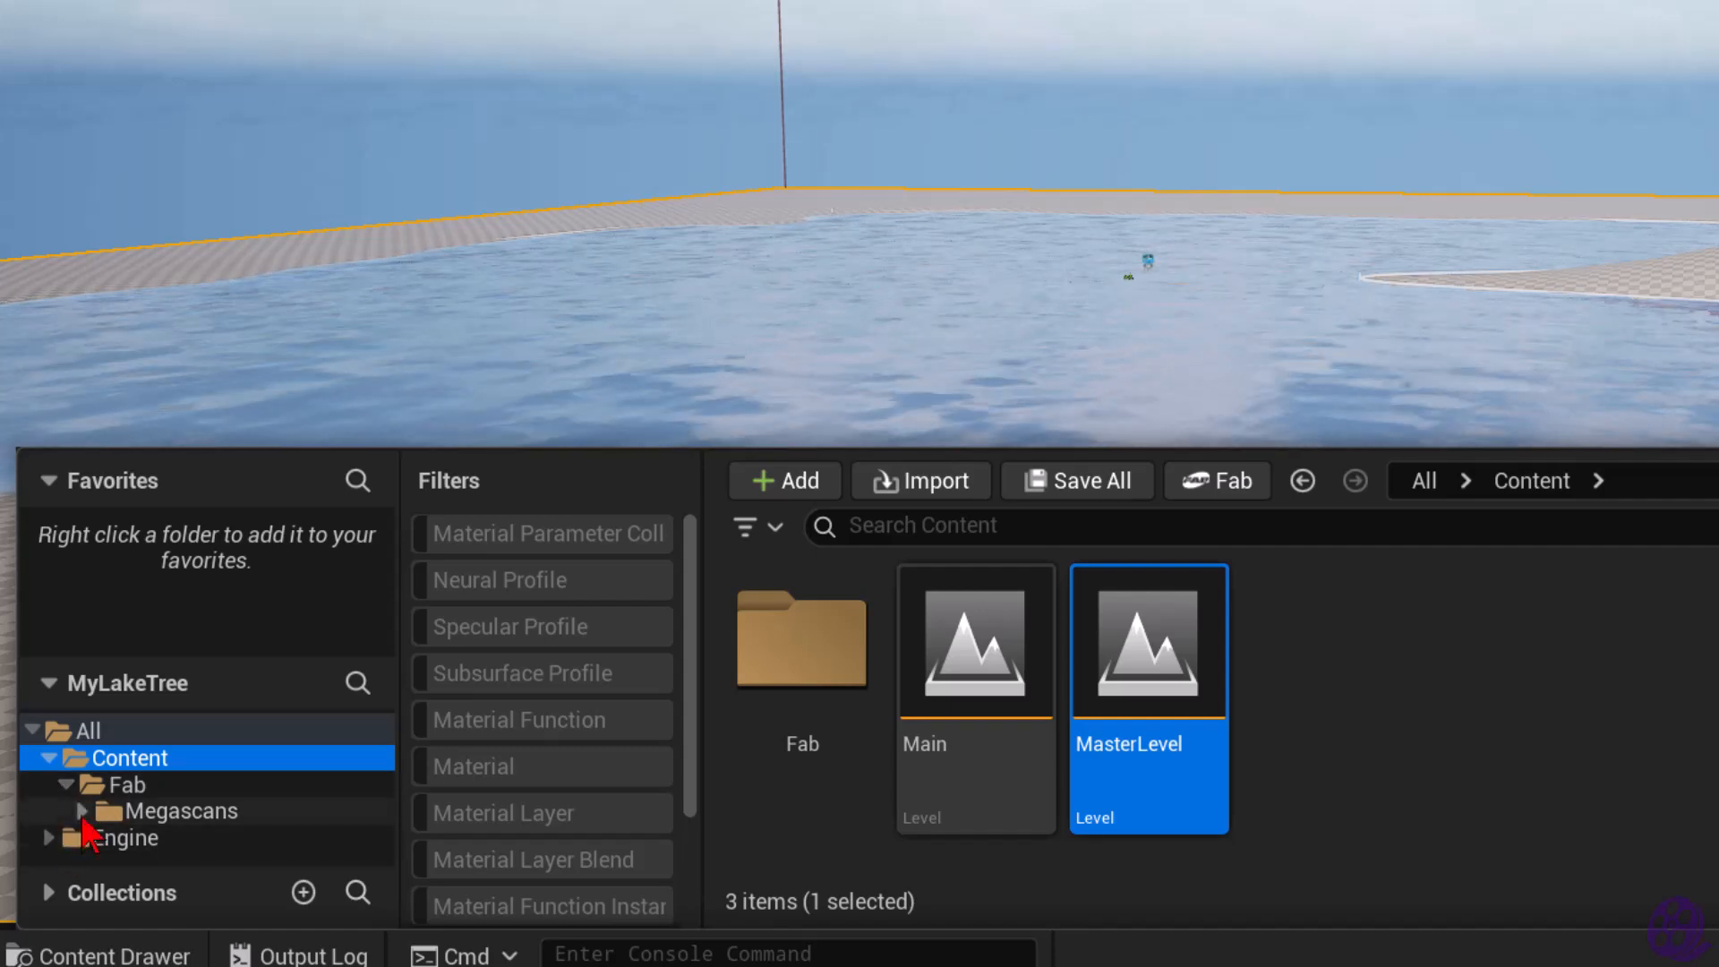
left_click(81, 811)
scroll(228, 783, "down", 1)
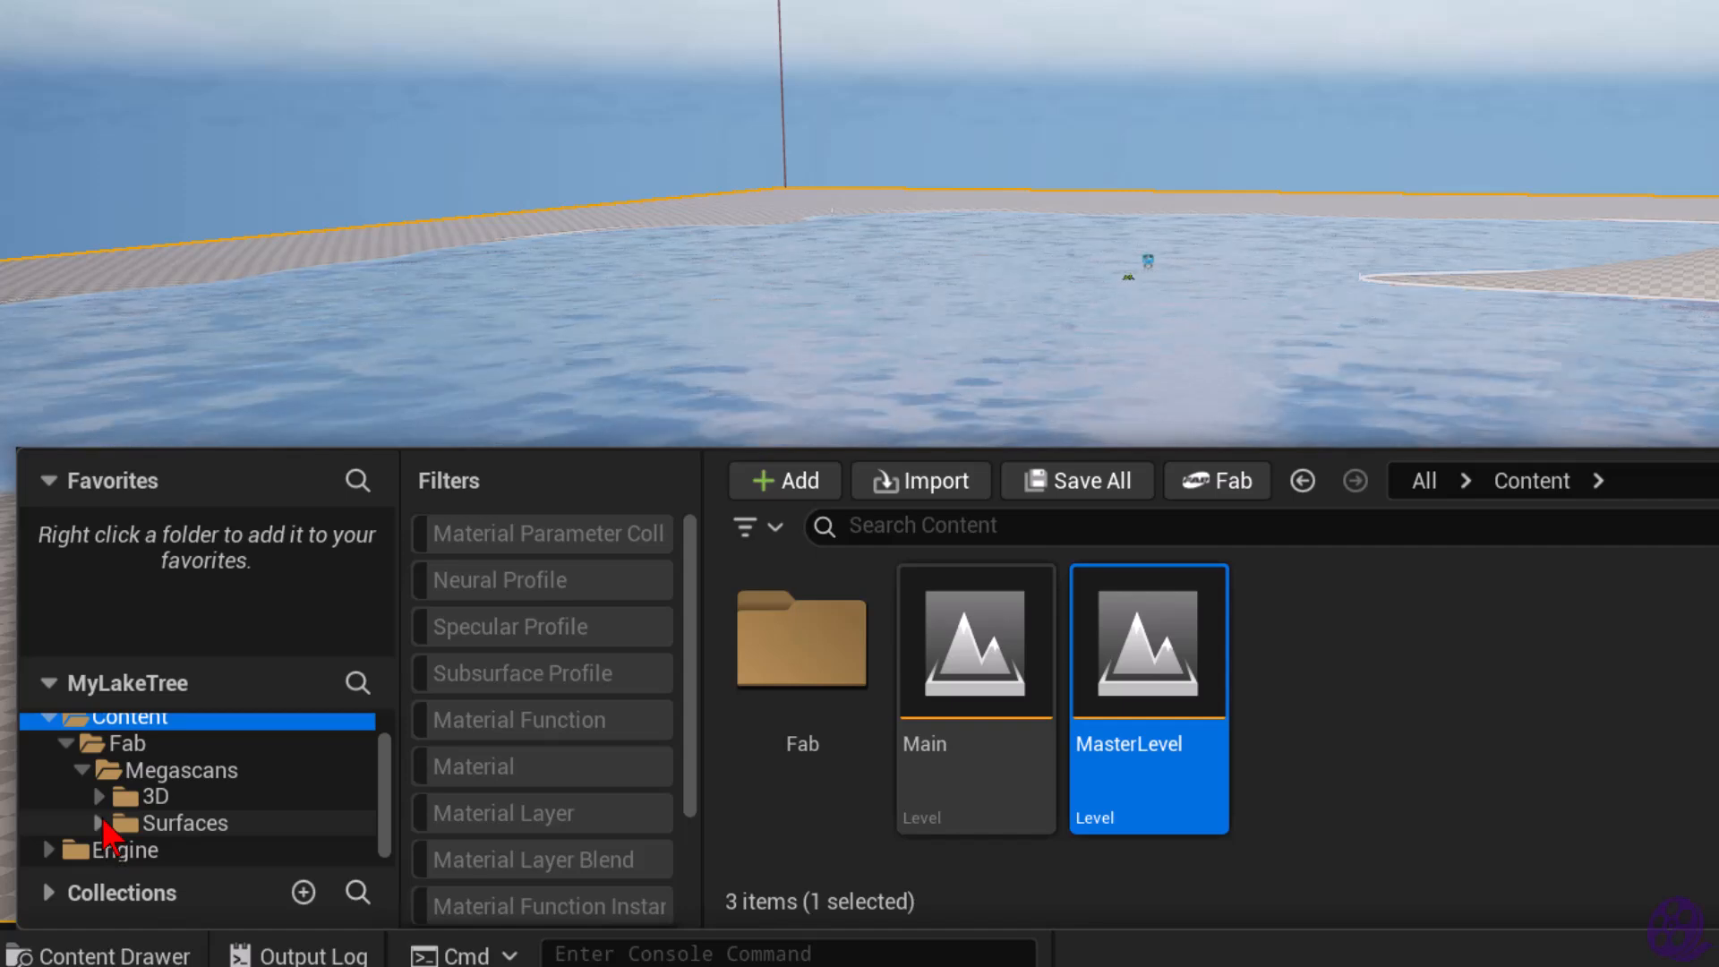
left_click(100, 823)
scroll(268, 770, "down", 1)
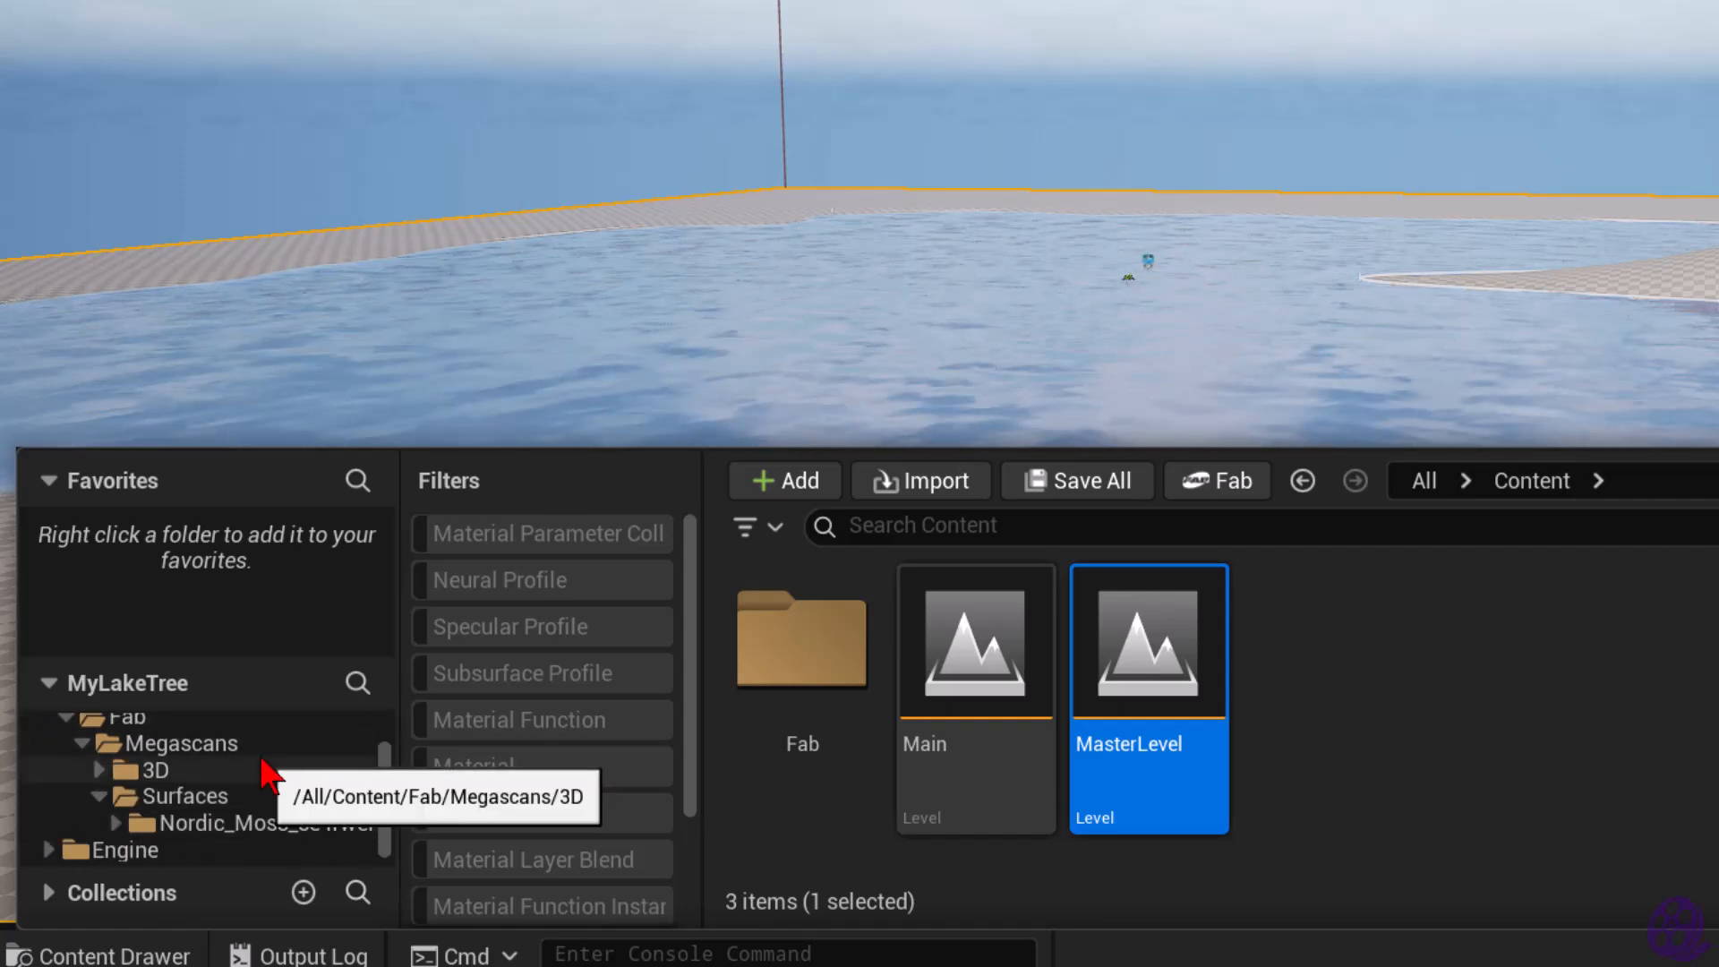
left_click(247, 825)
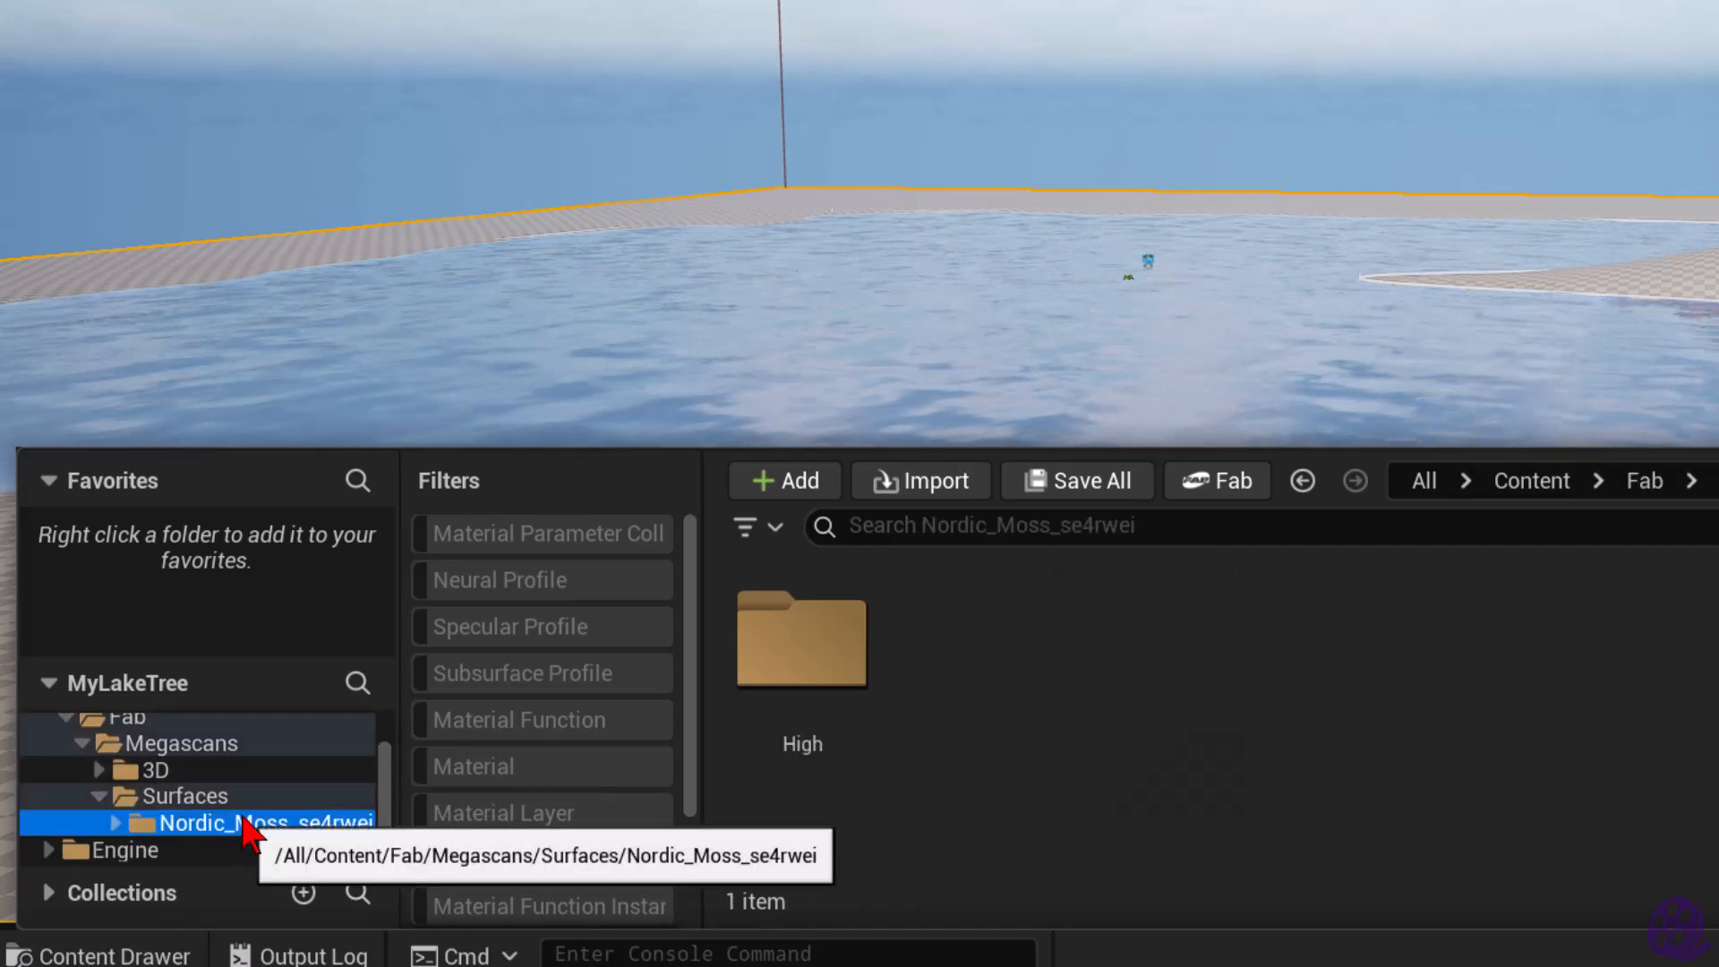
Assign the MI_se4rwei material instance from the moss's High, se4rwei_tier_1, Materials folder as the Landscape Material.
double_click(810, 673)
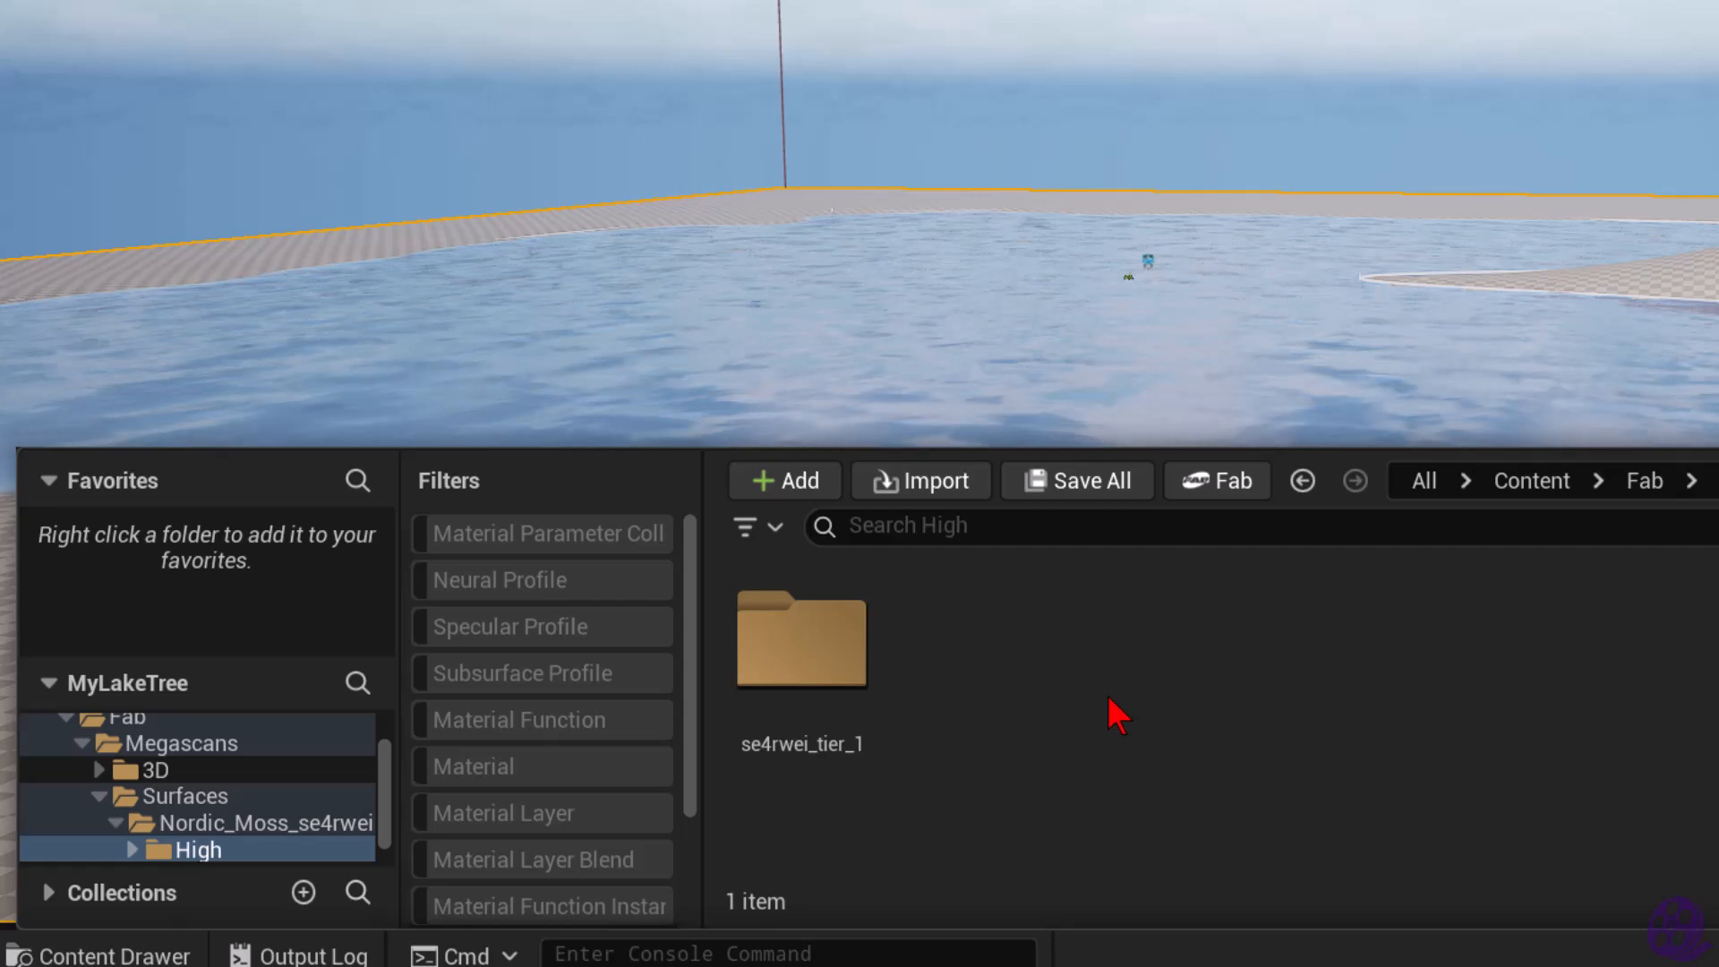
double_click(817, 656)
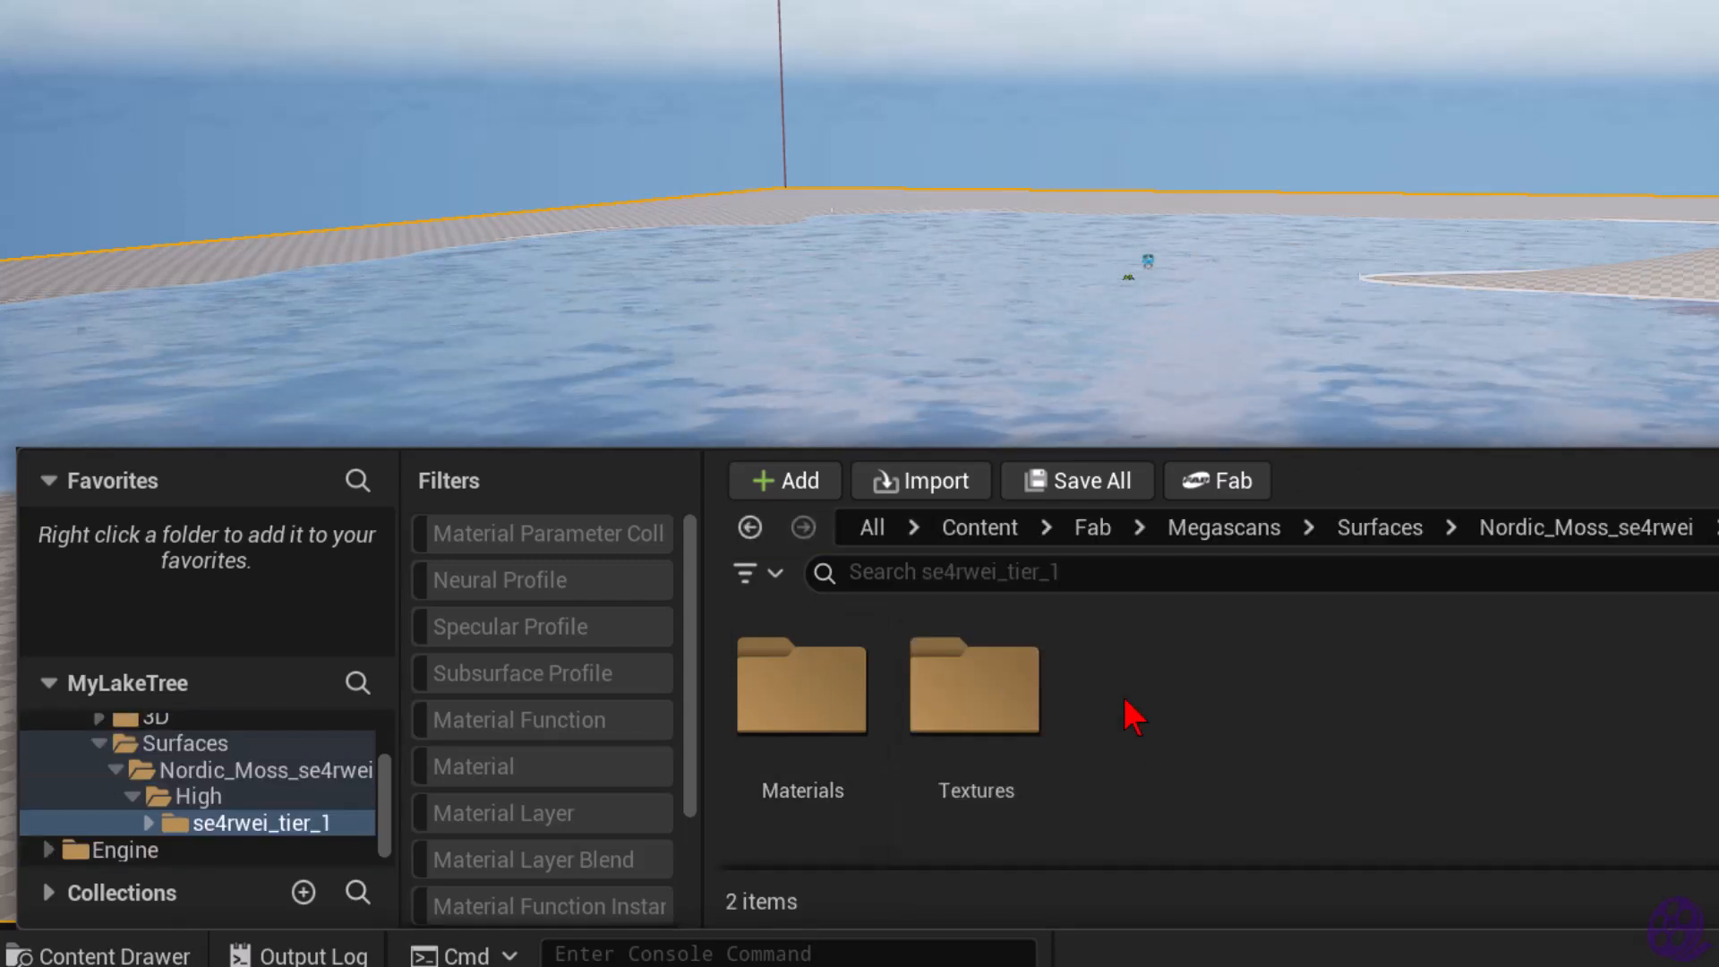
left_click(802, 707)
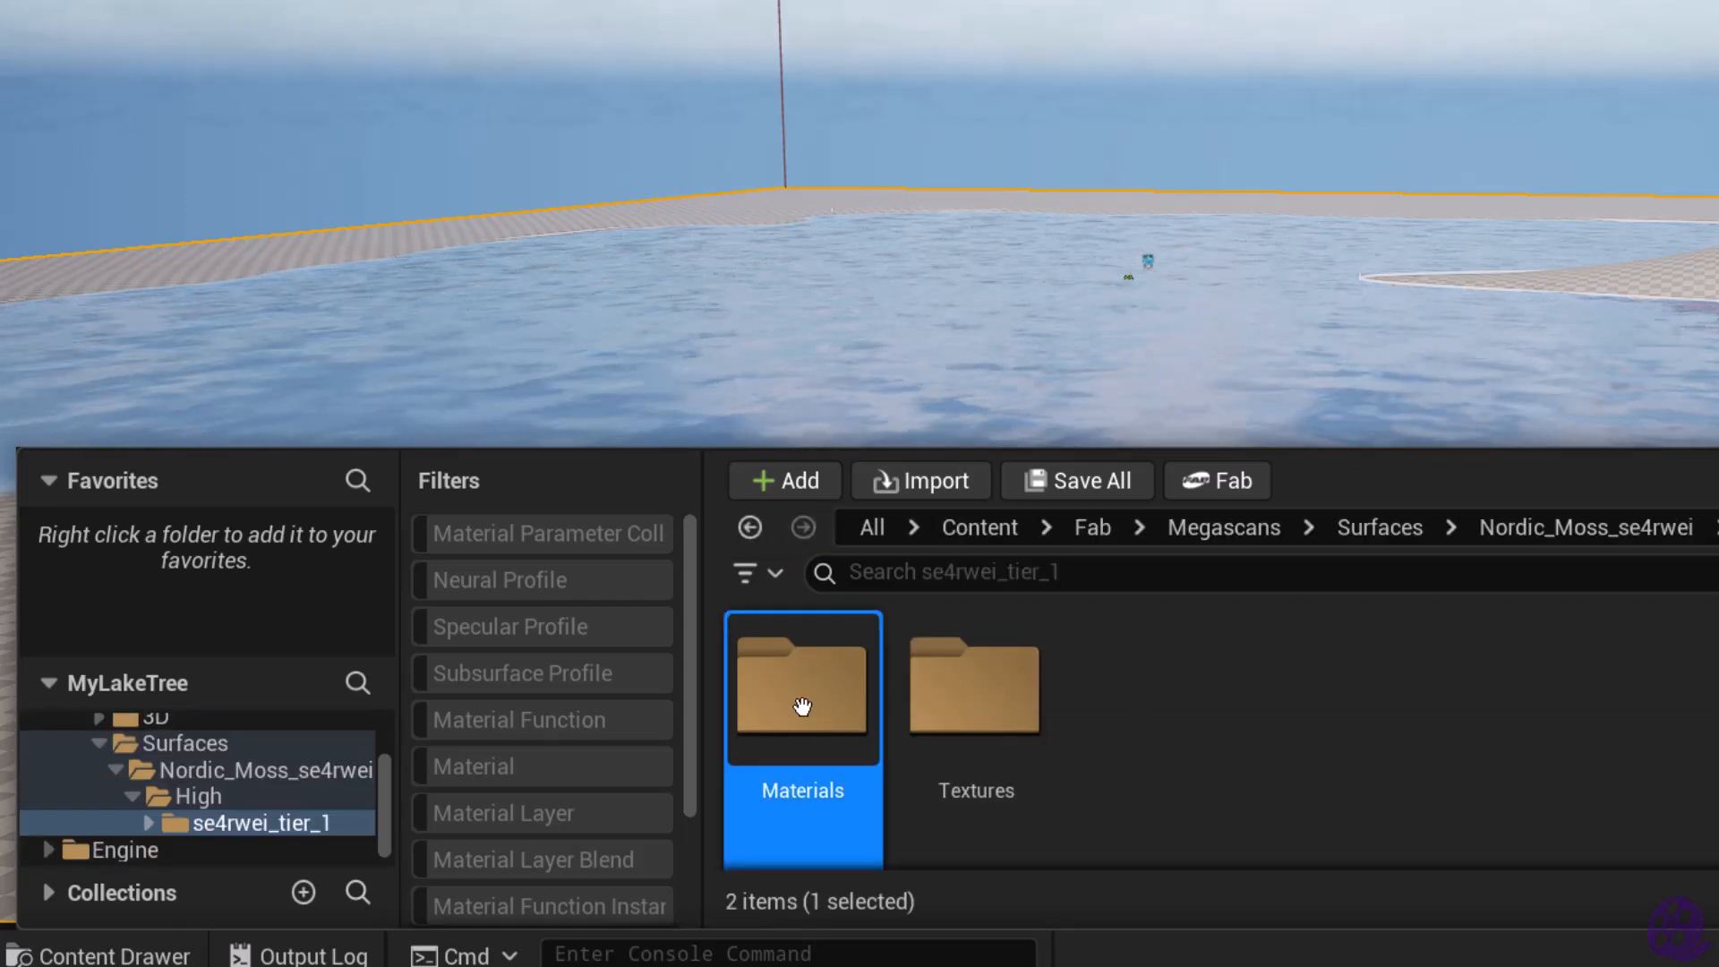
double_click(802, 707)
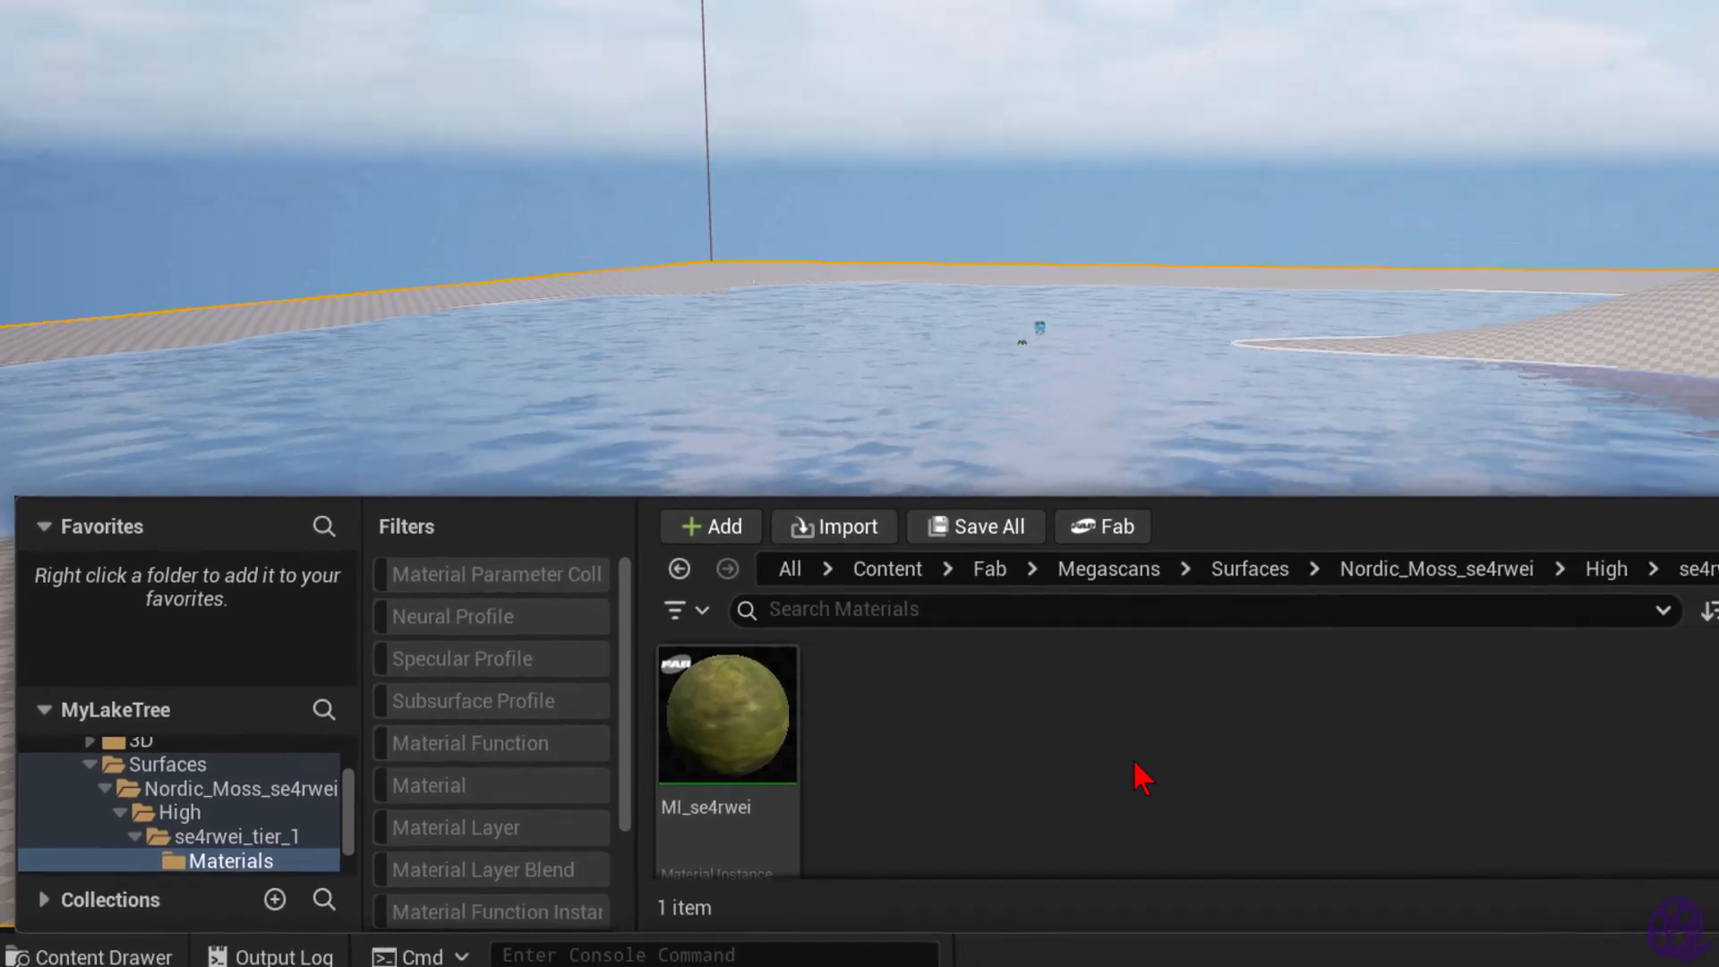
left_click_drag(727, 717, 1217, 492)
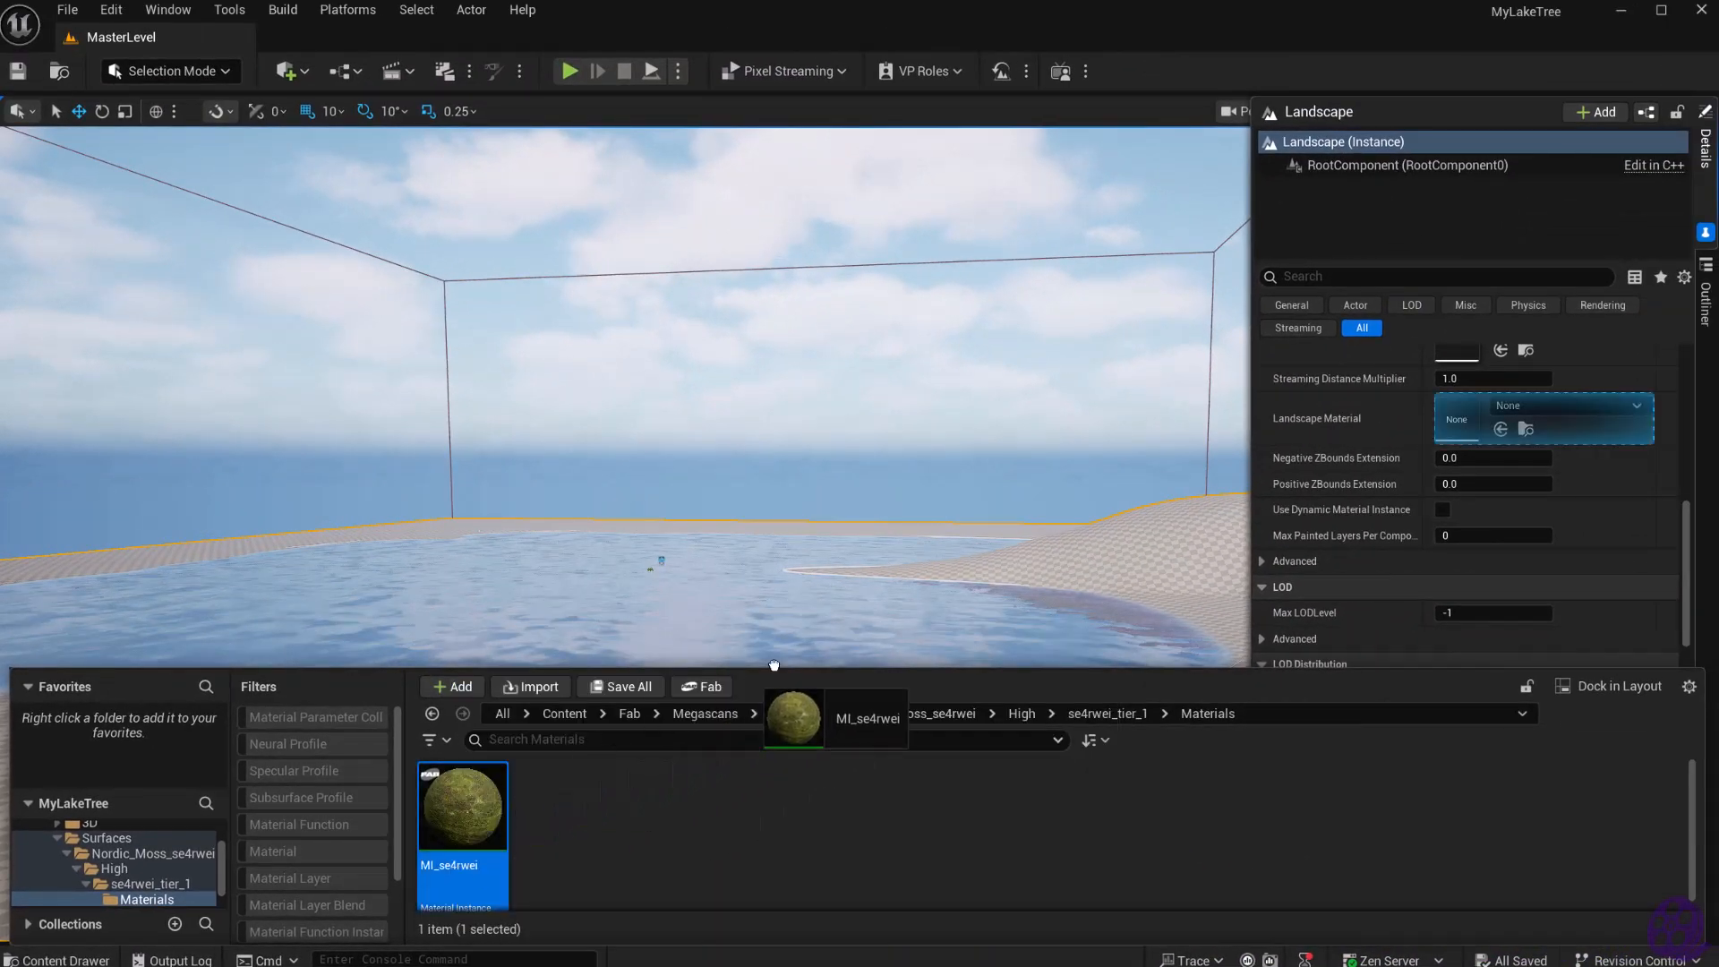
left_click_drag(775, 665, 1452, 406)
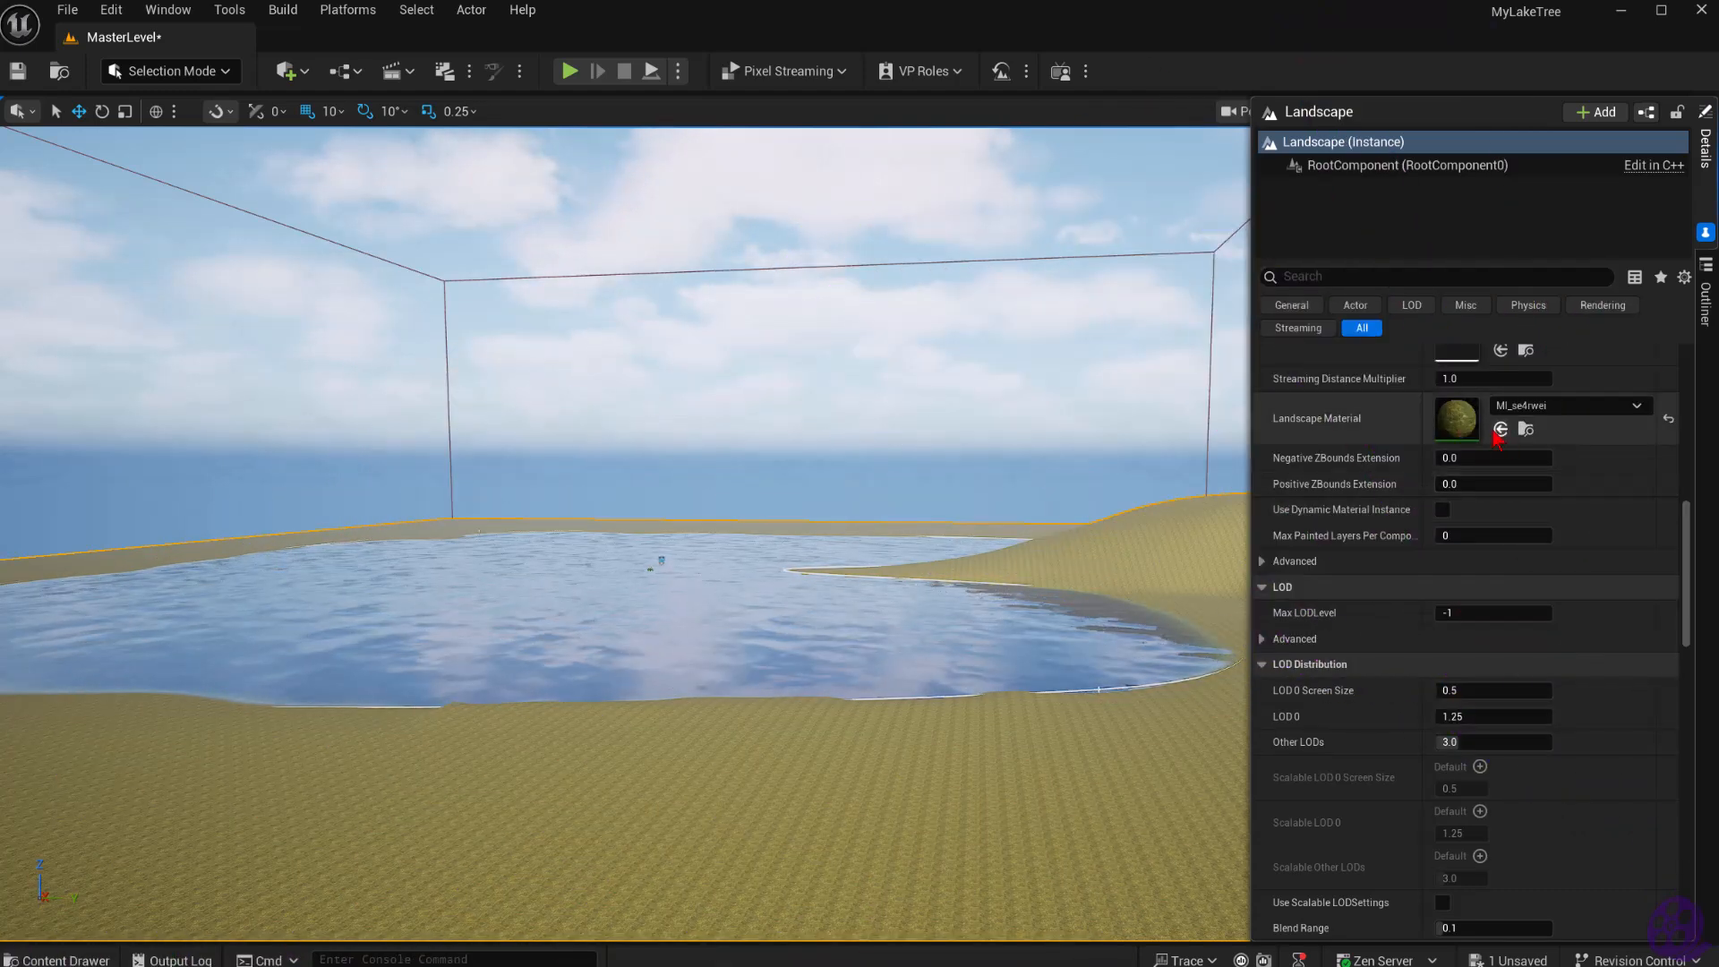
Override the Tiling parameter of the MI_se4rwei moss material with 0.1 and close the material editor.
double_click(1457, 417)
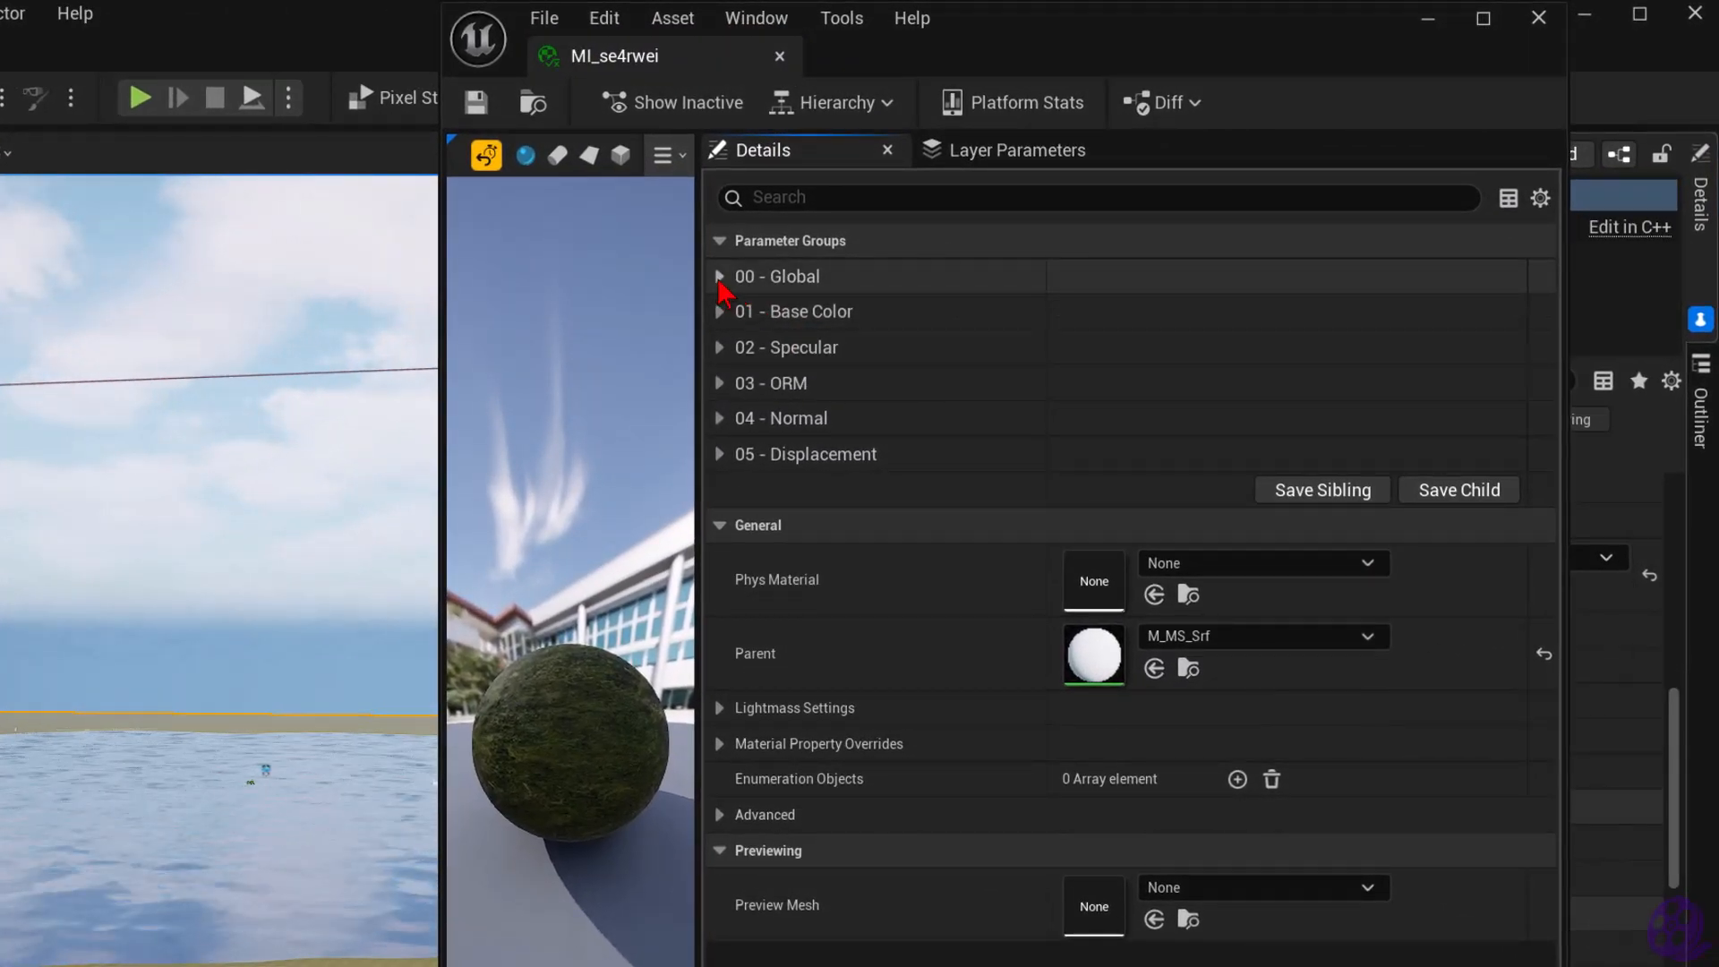
left_click(719, 278)
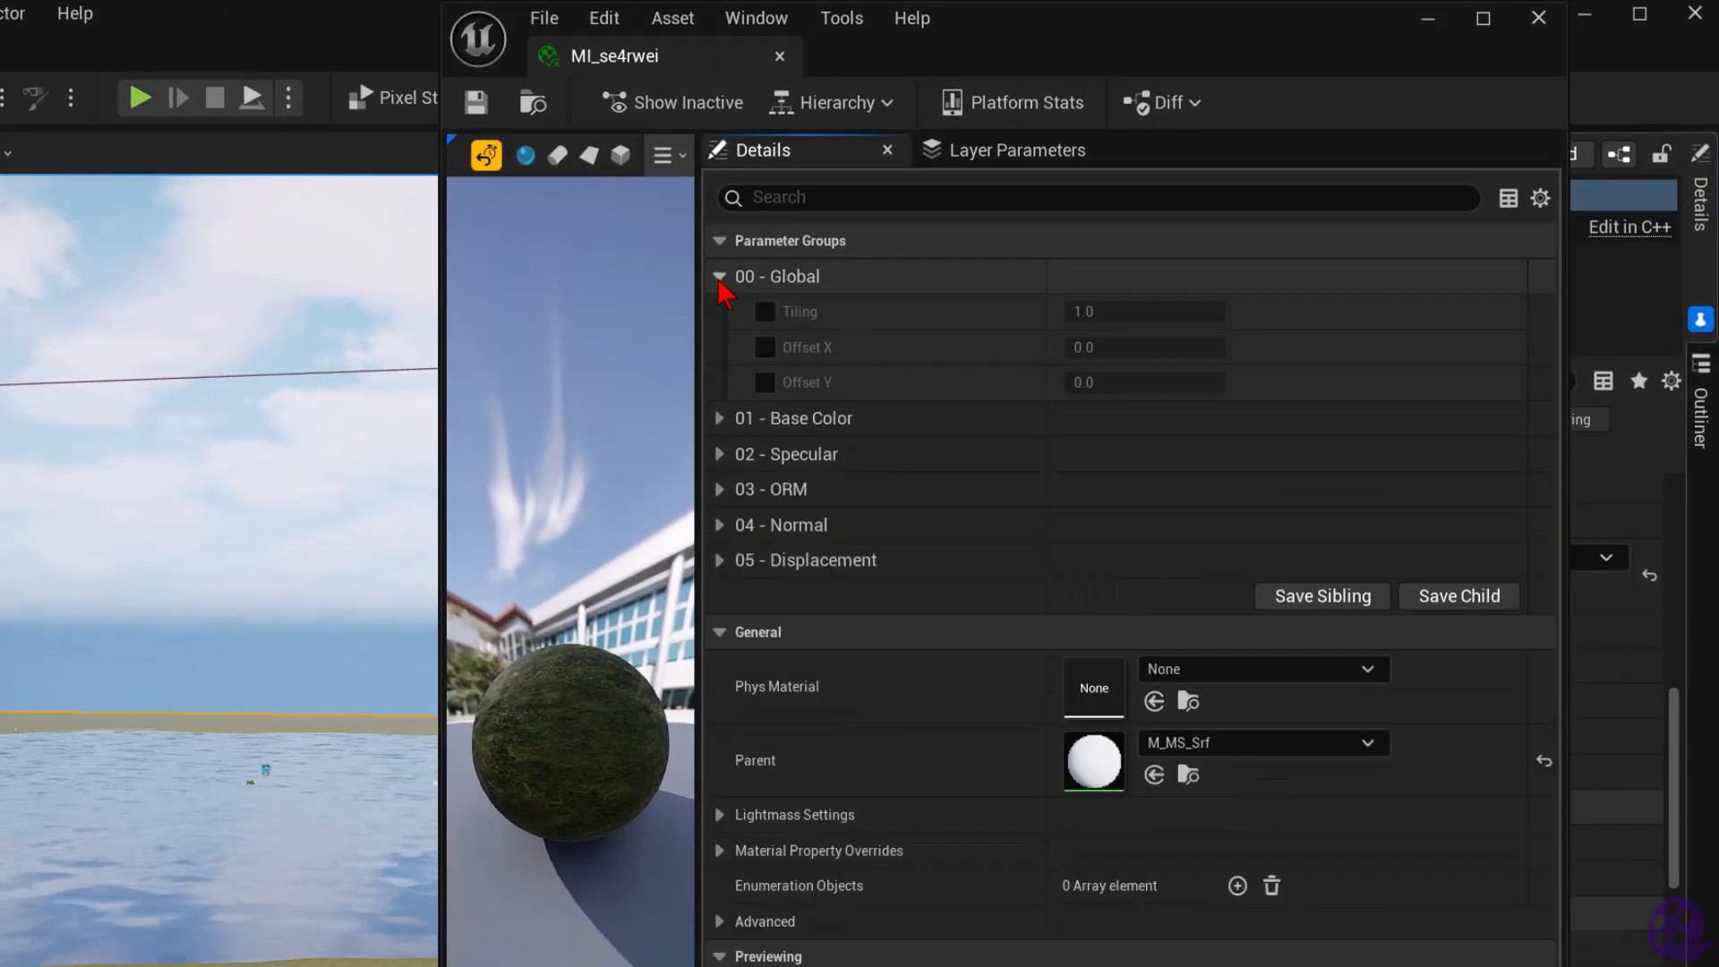
left_click(764, 311)
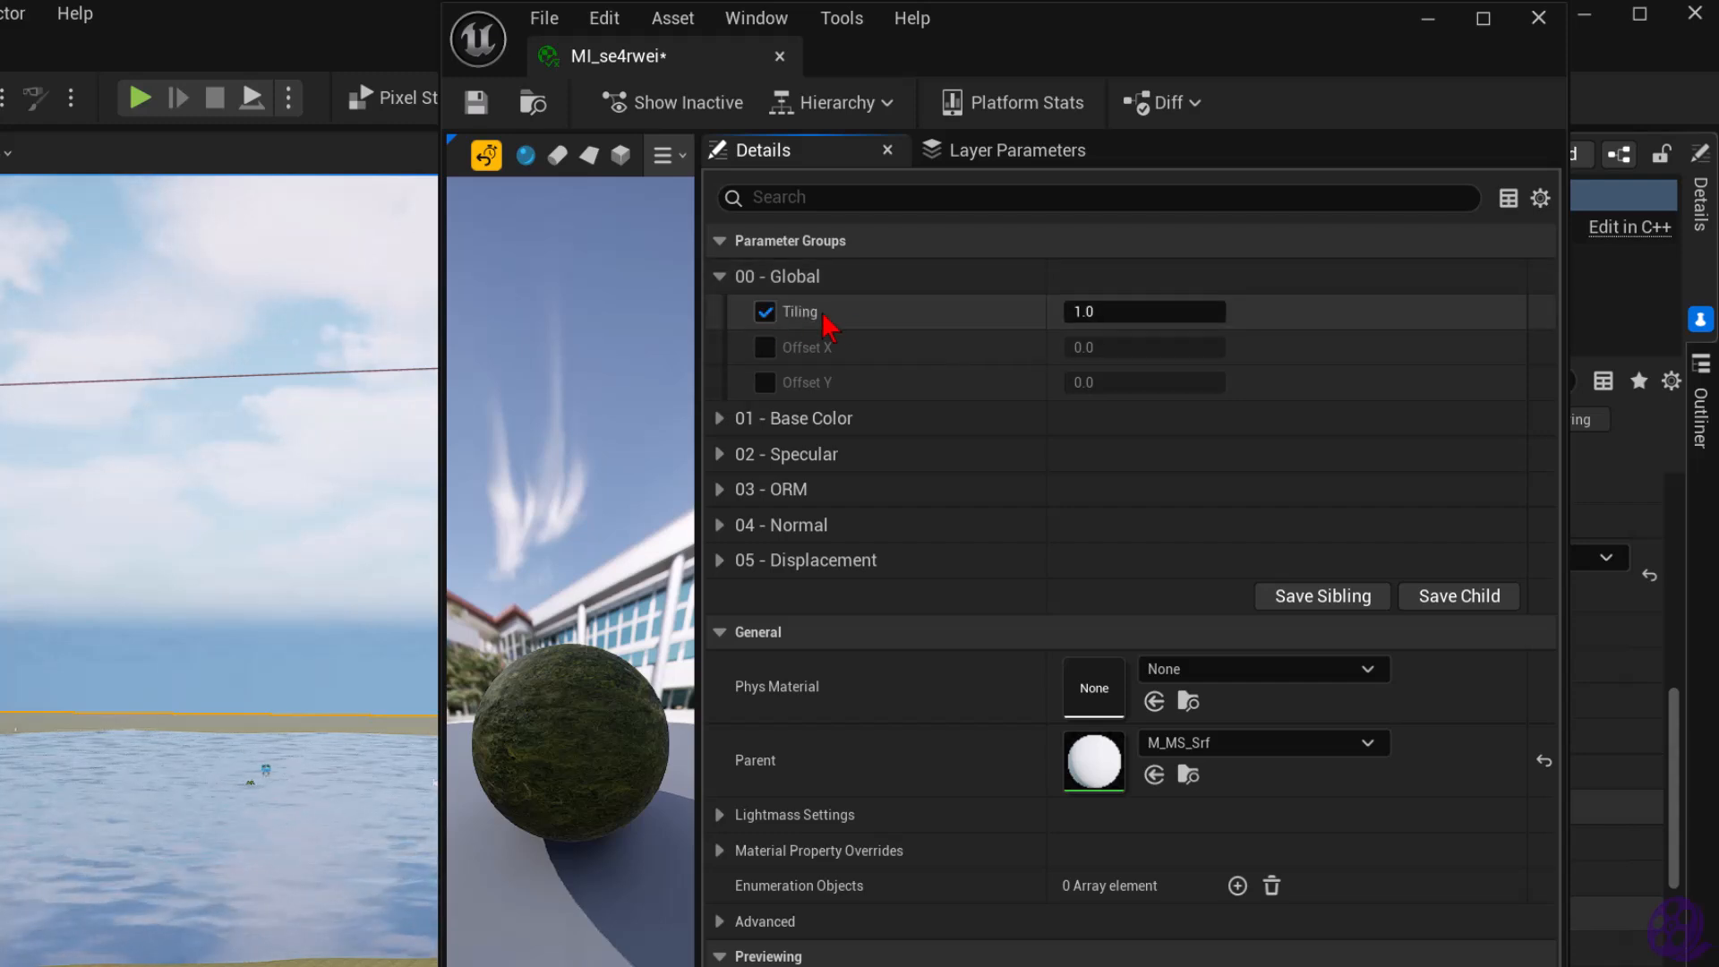
left_click(1139, 311)
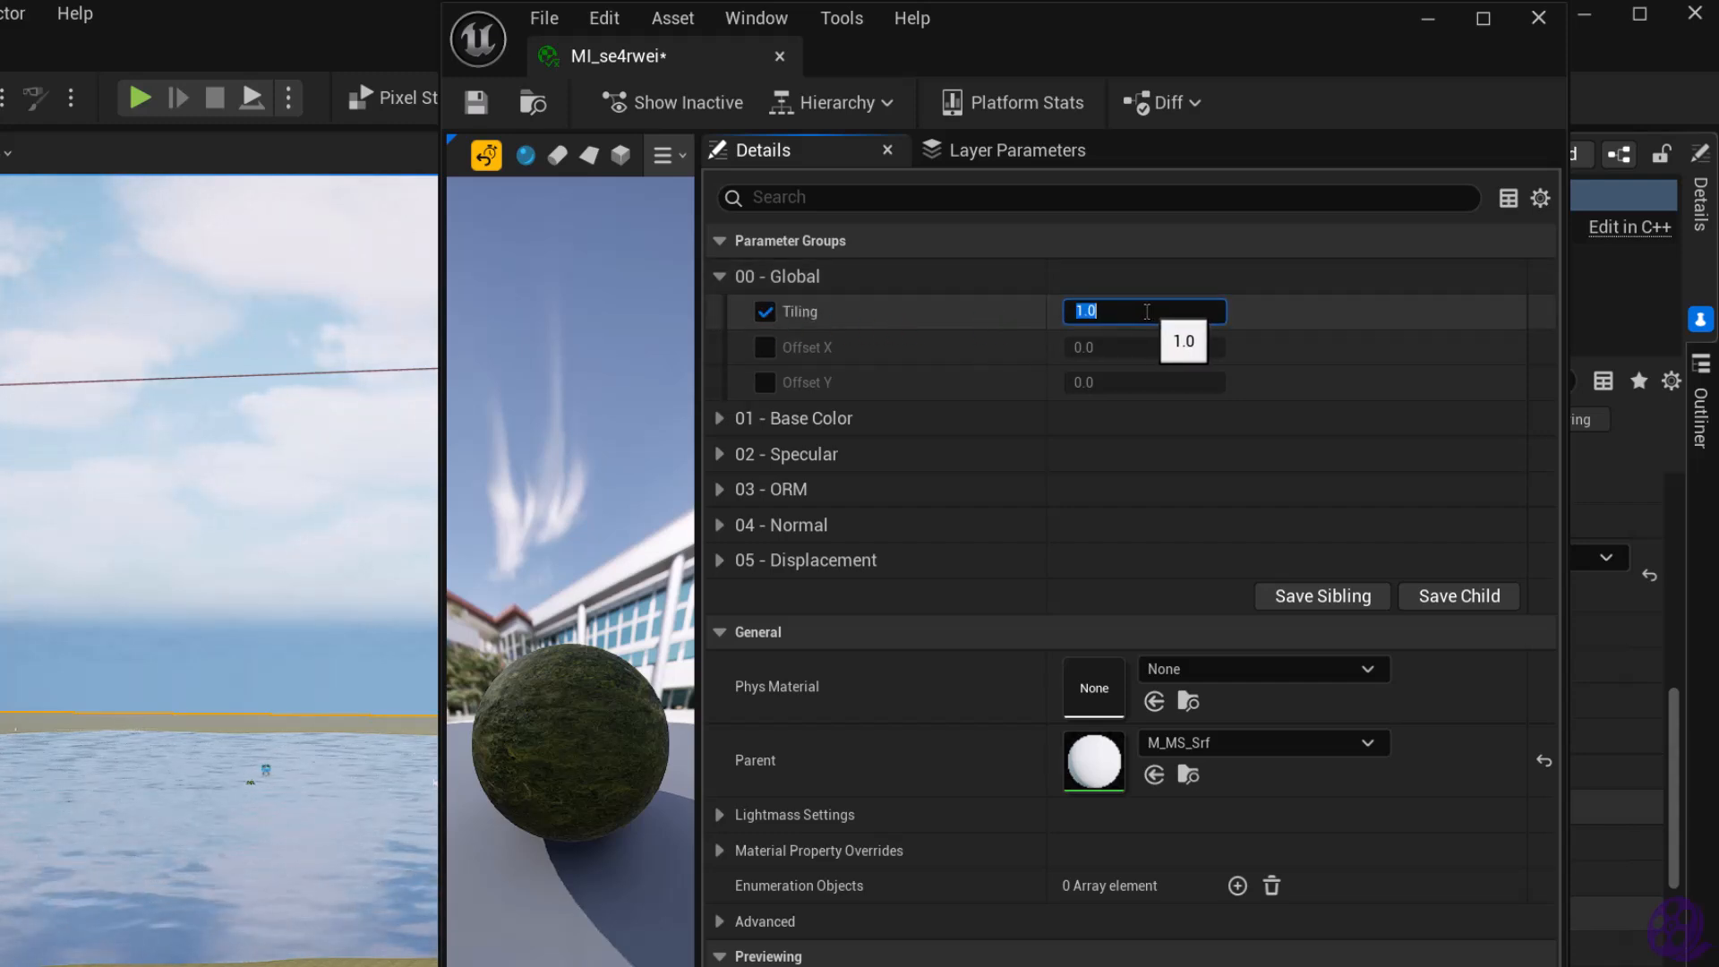
type("0.1")
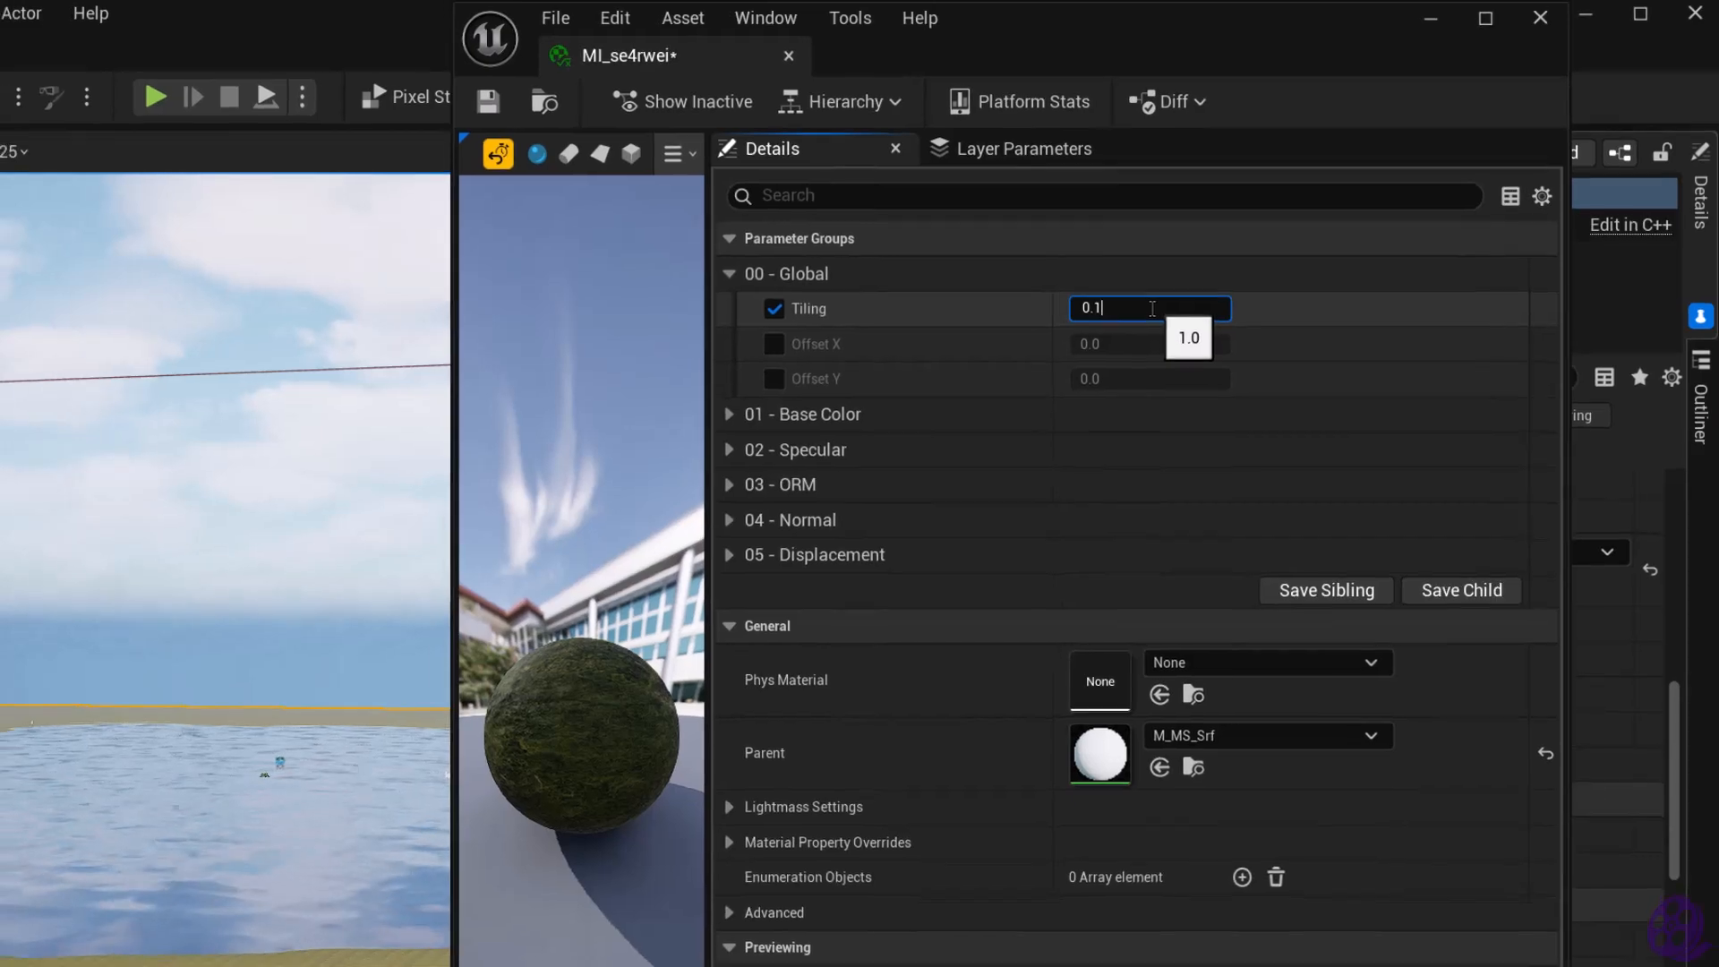
key("Return")
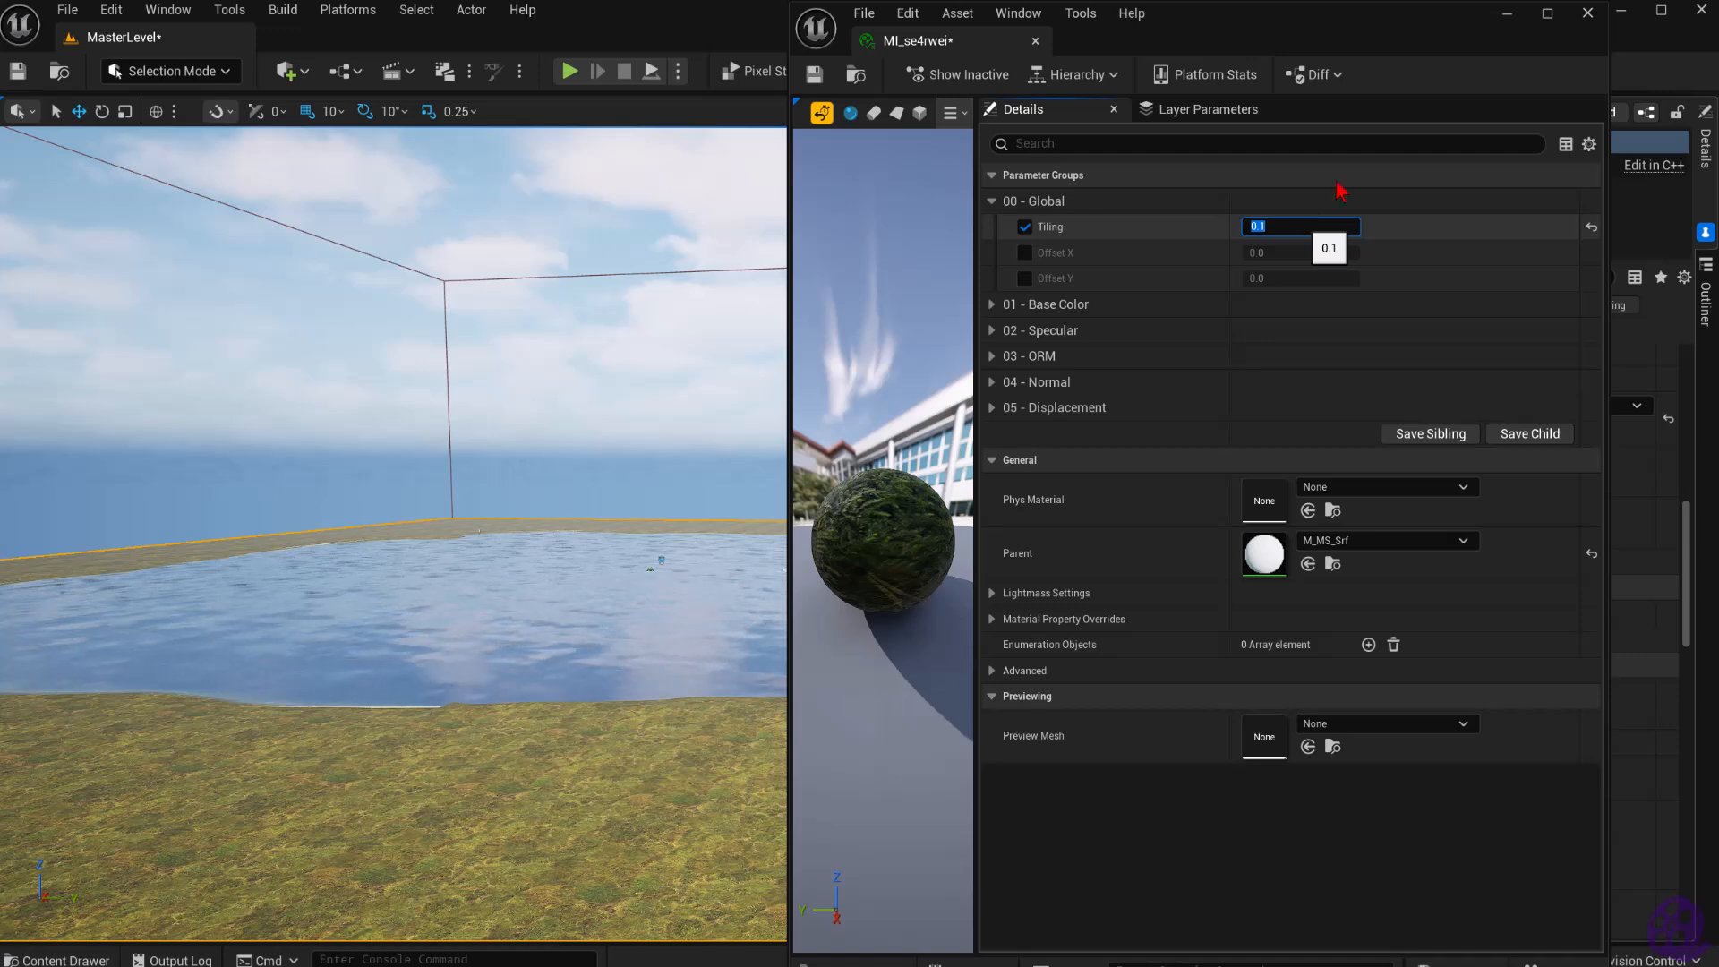
left_click(1587, 12)
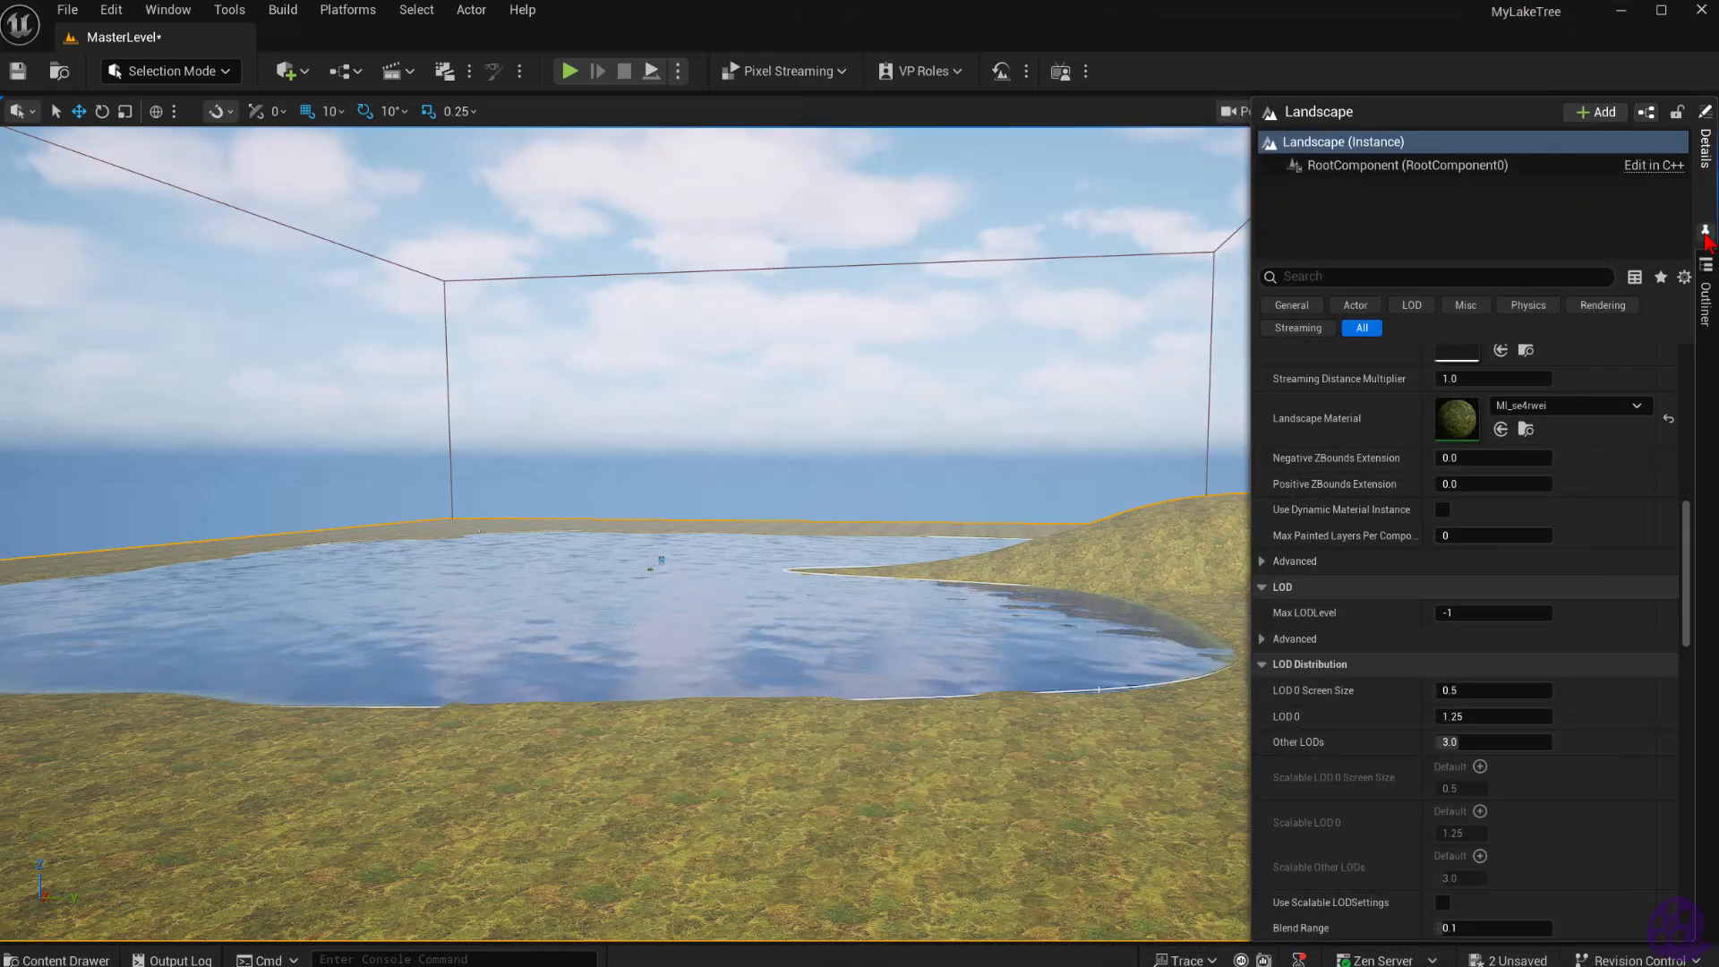
Collapse the landscape's details and save everything in the project.
left_click(1706, 152)
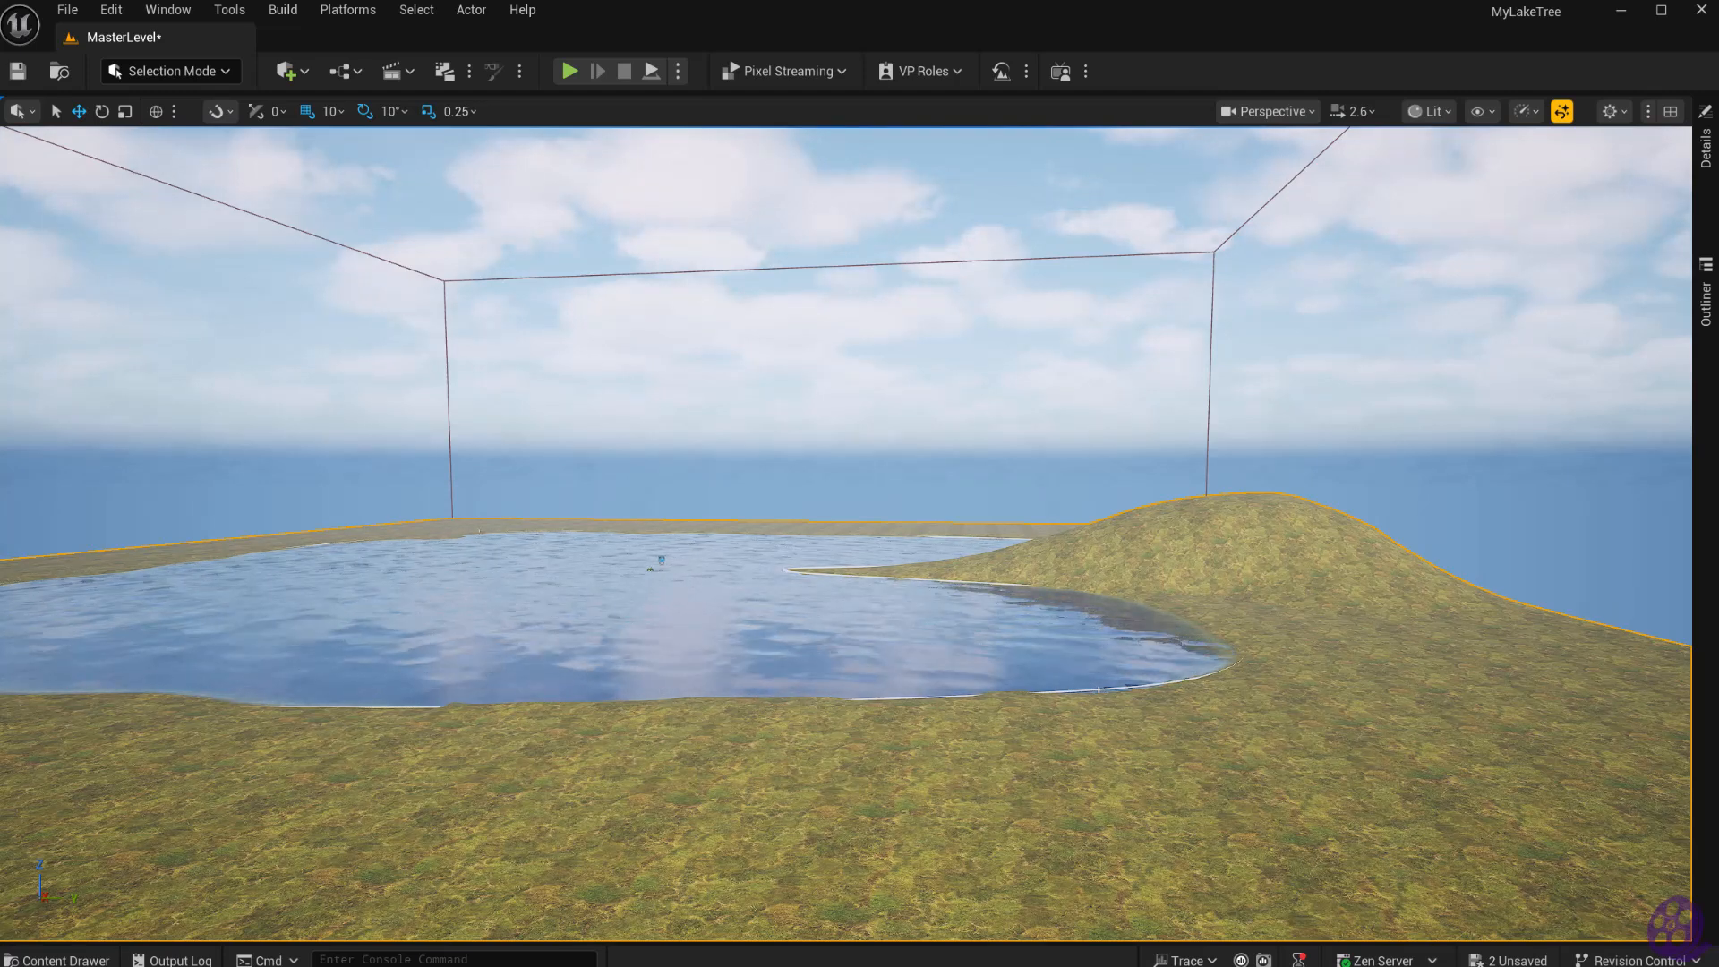
left_click(67, 10)
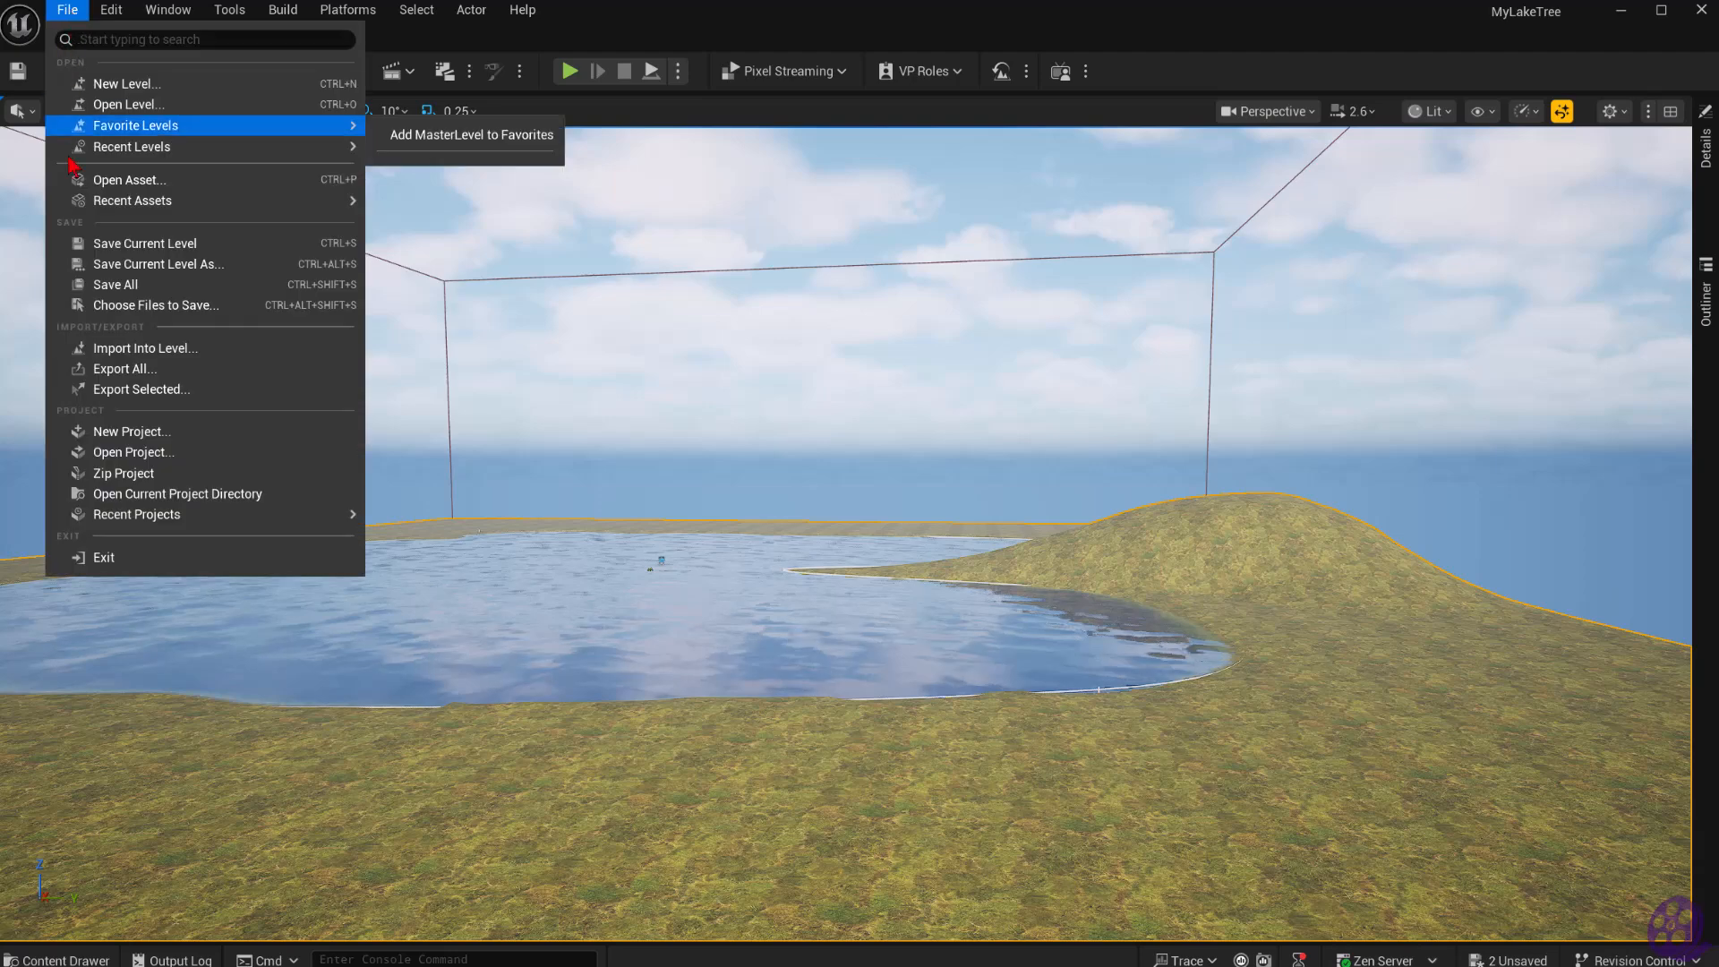
left_click(106, 285)
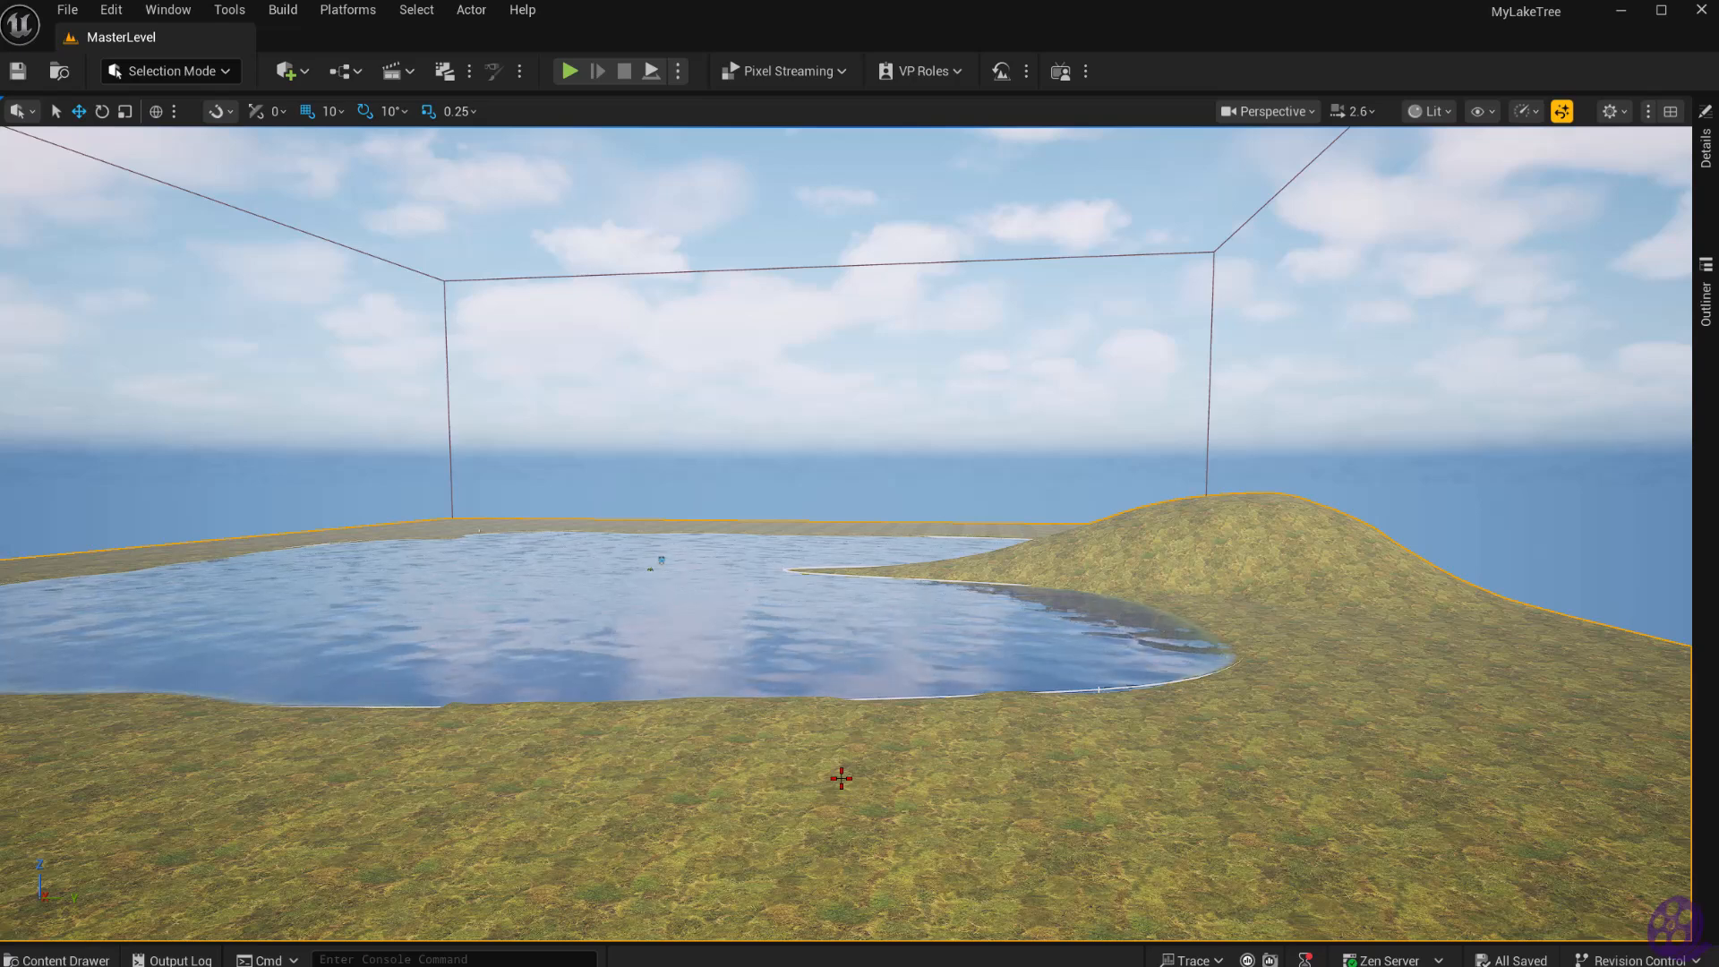
Browse the project content to the StaticMeshes folder of the High quality Nordic Forest Rock Small asset under Megascans, 3D.
scroll(840, 778, "down", 5)
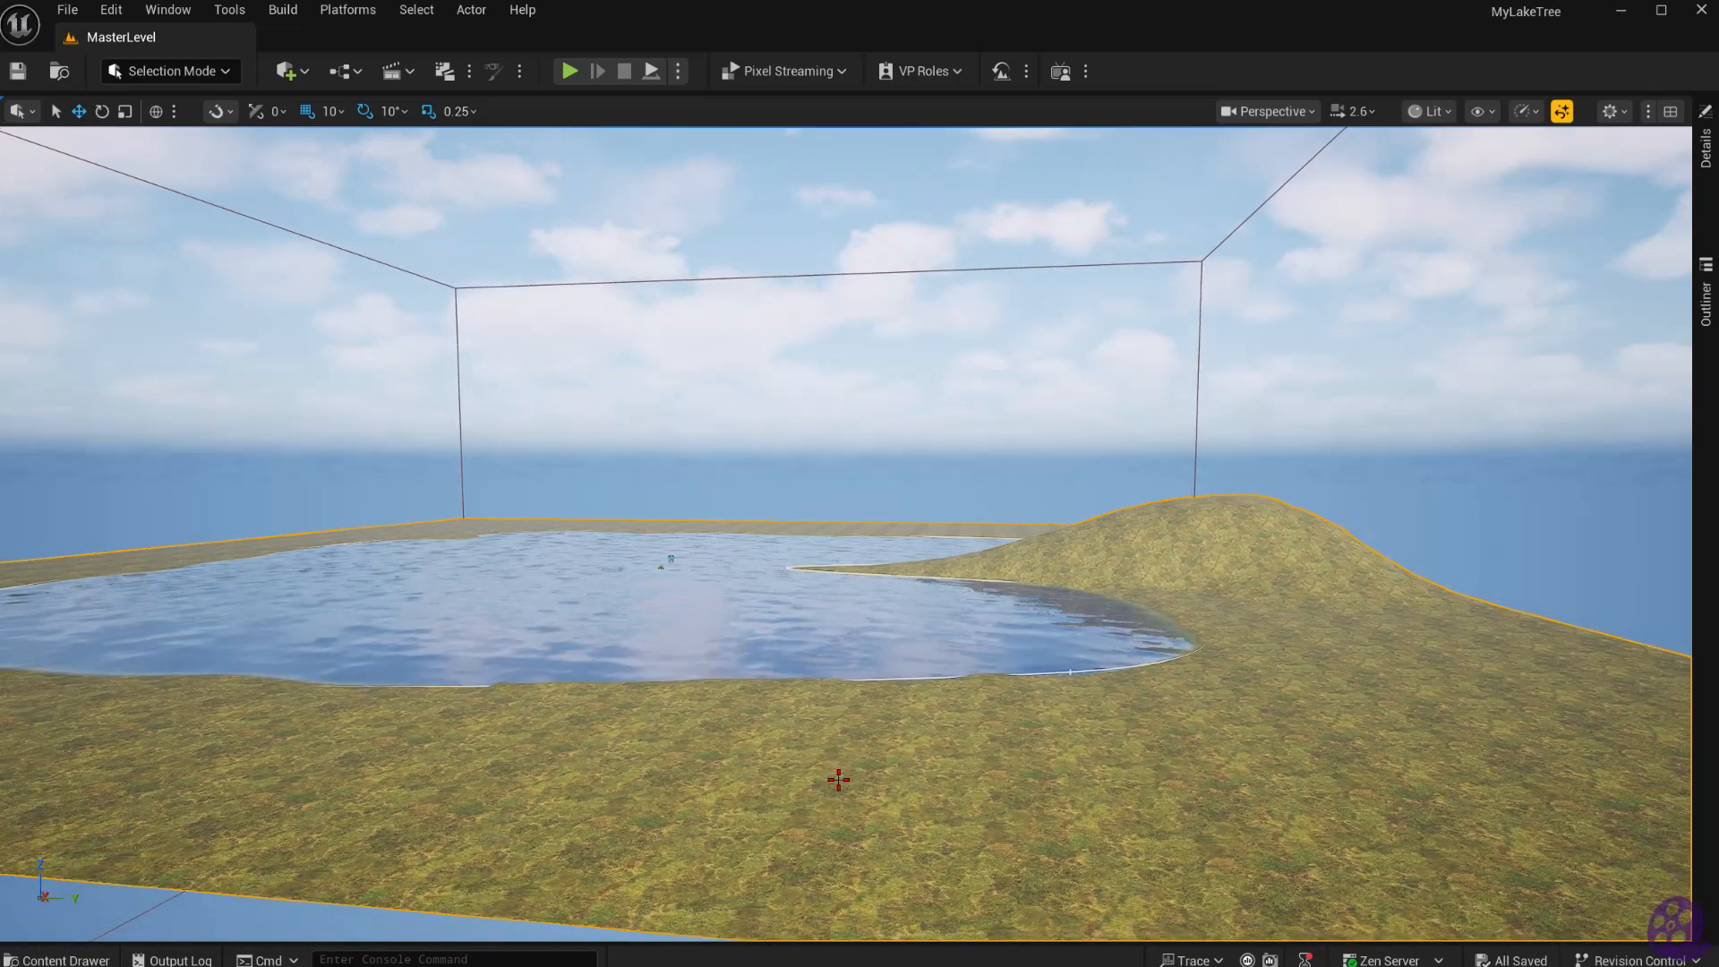
scroll(839, 779, "down", 3)
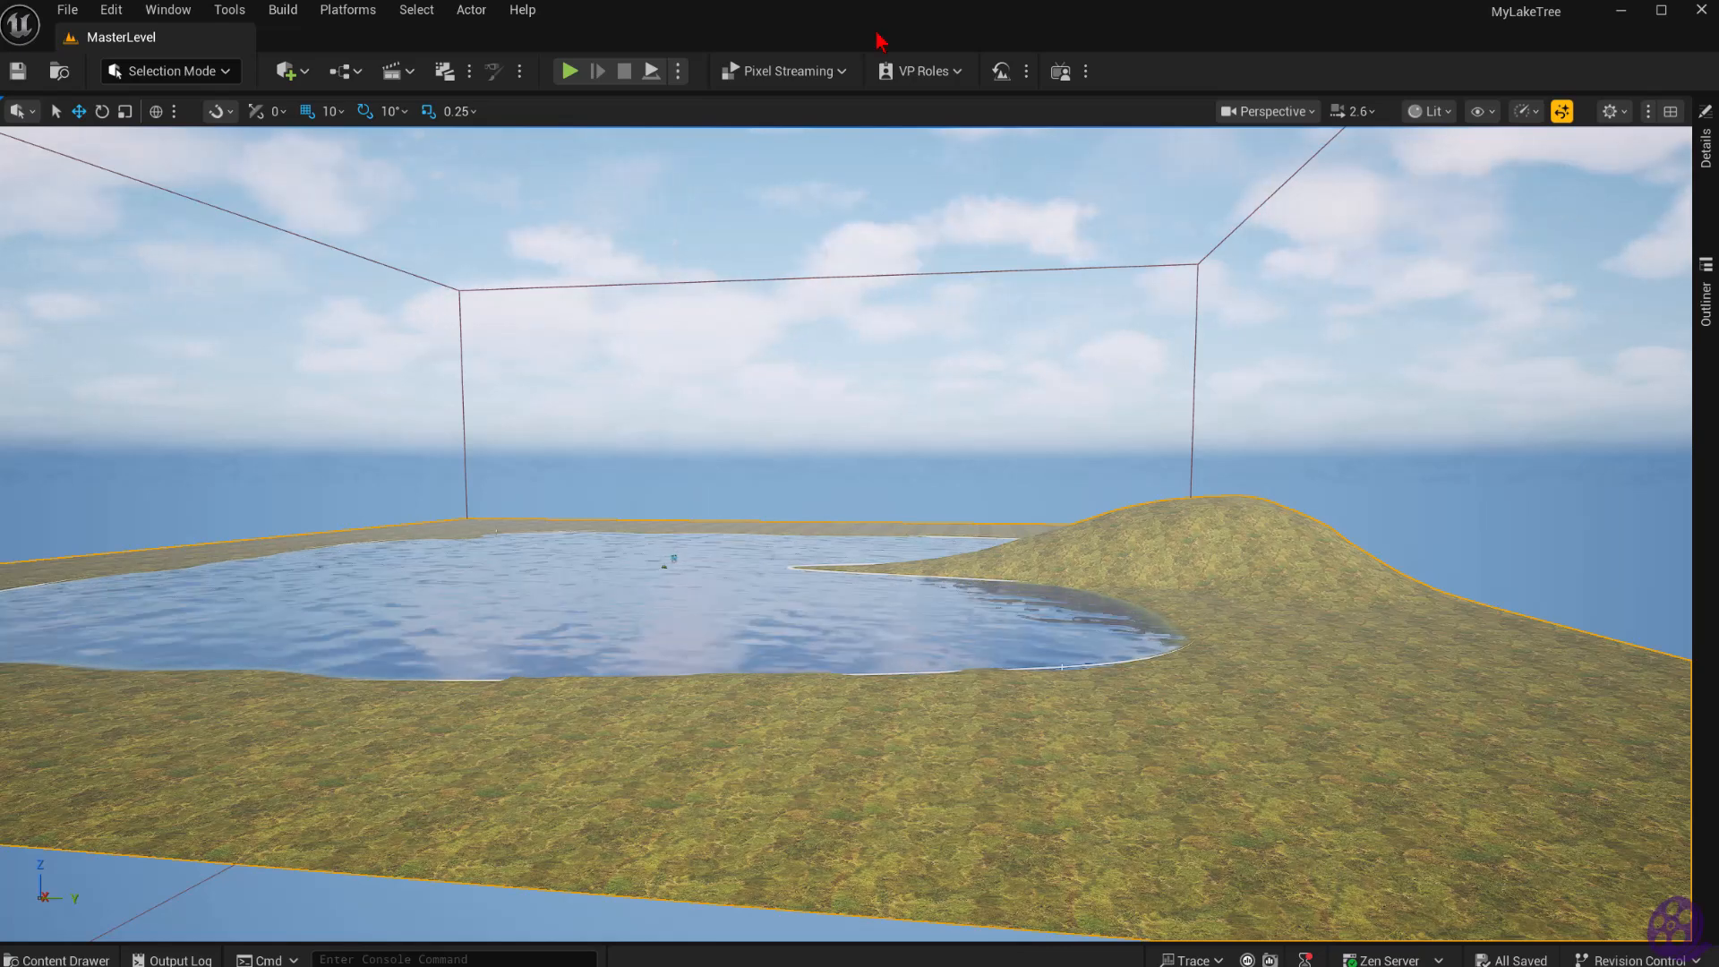
key("ctrl+space")
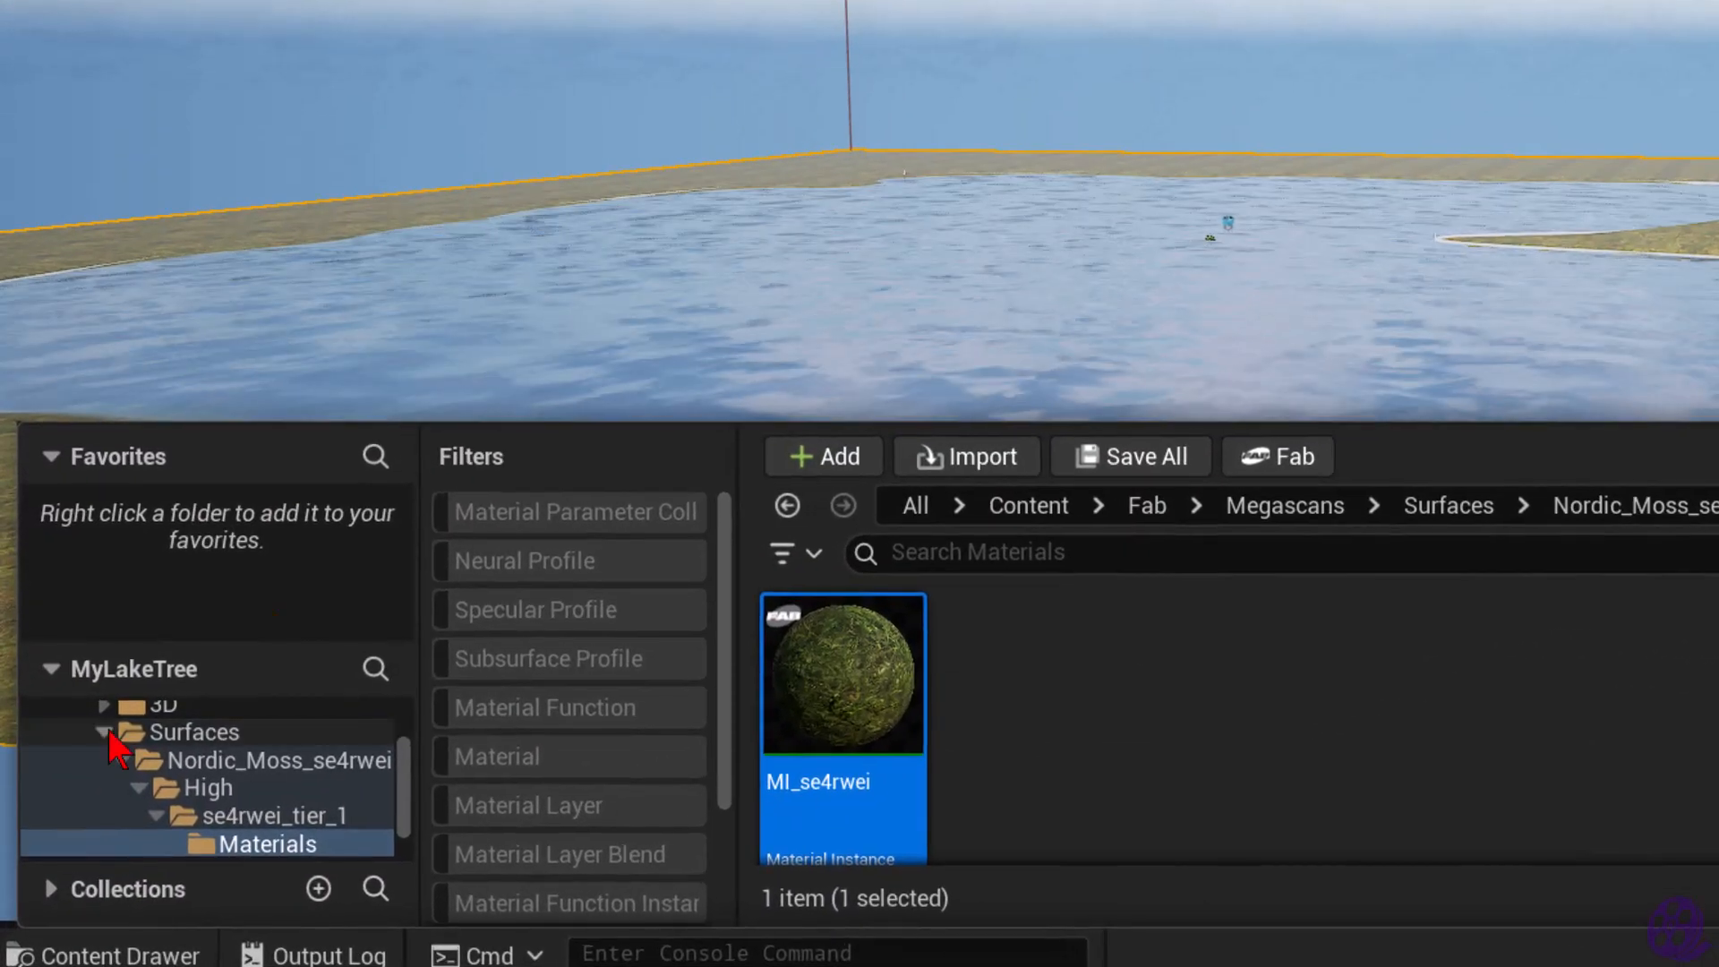
left_click(103, 732)
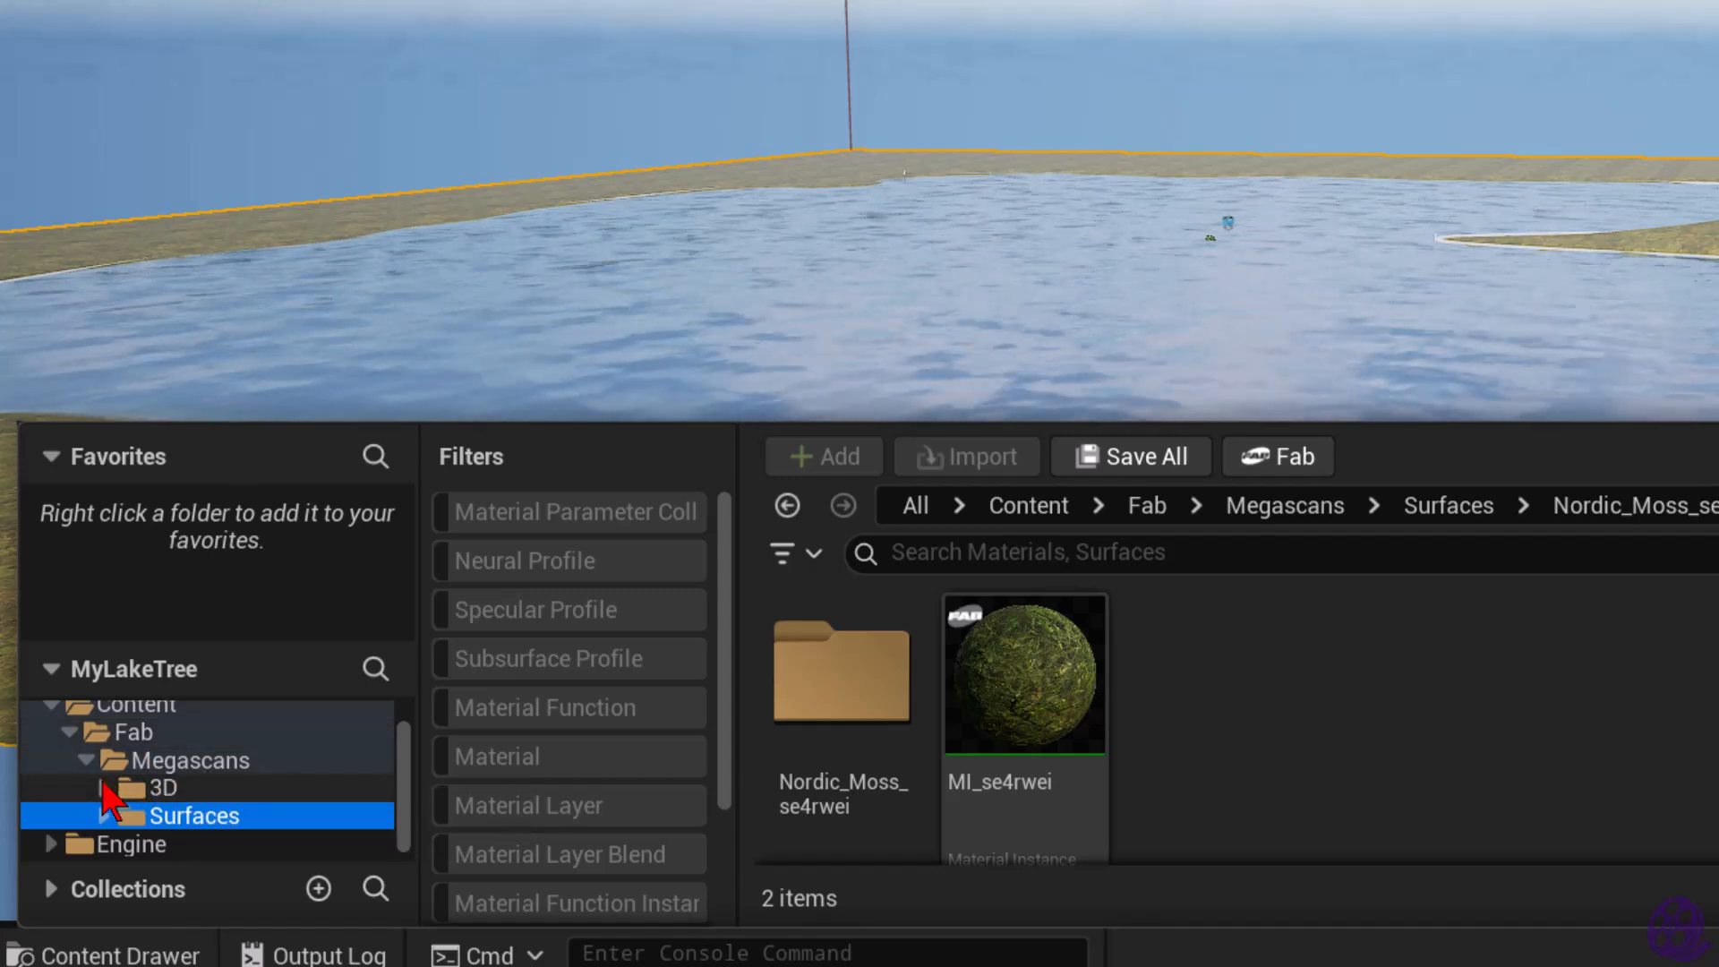
left_click(103, 788)
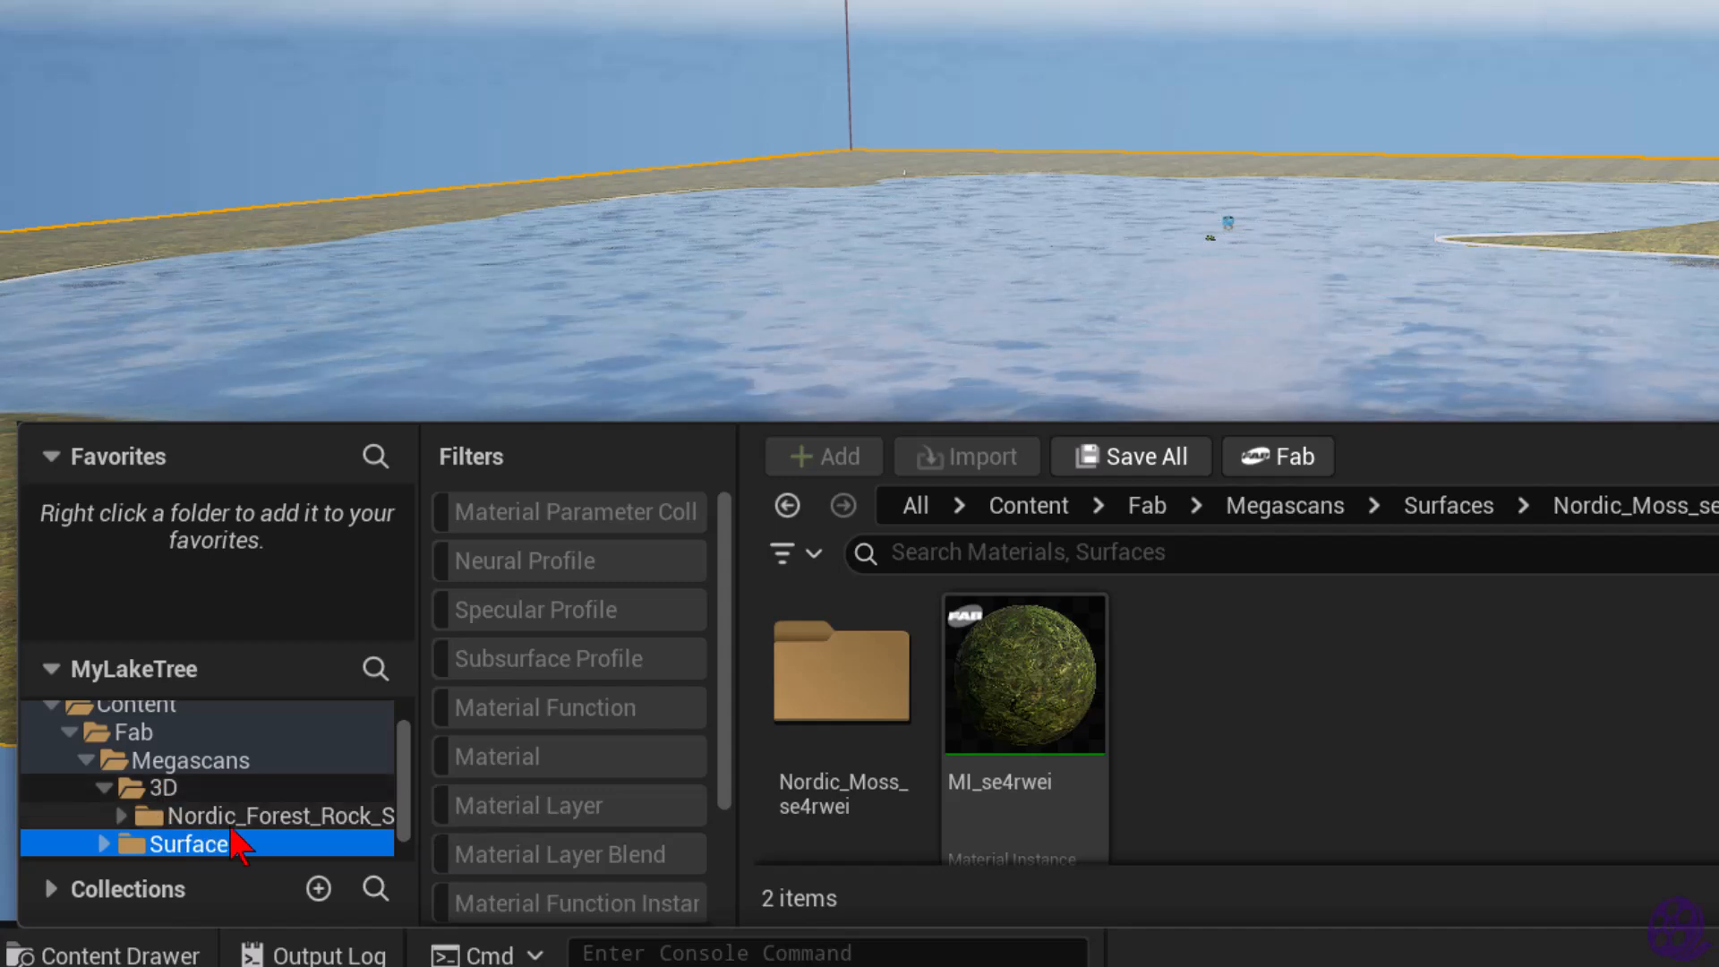
left_click(122, 816)
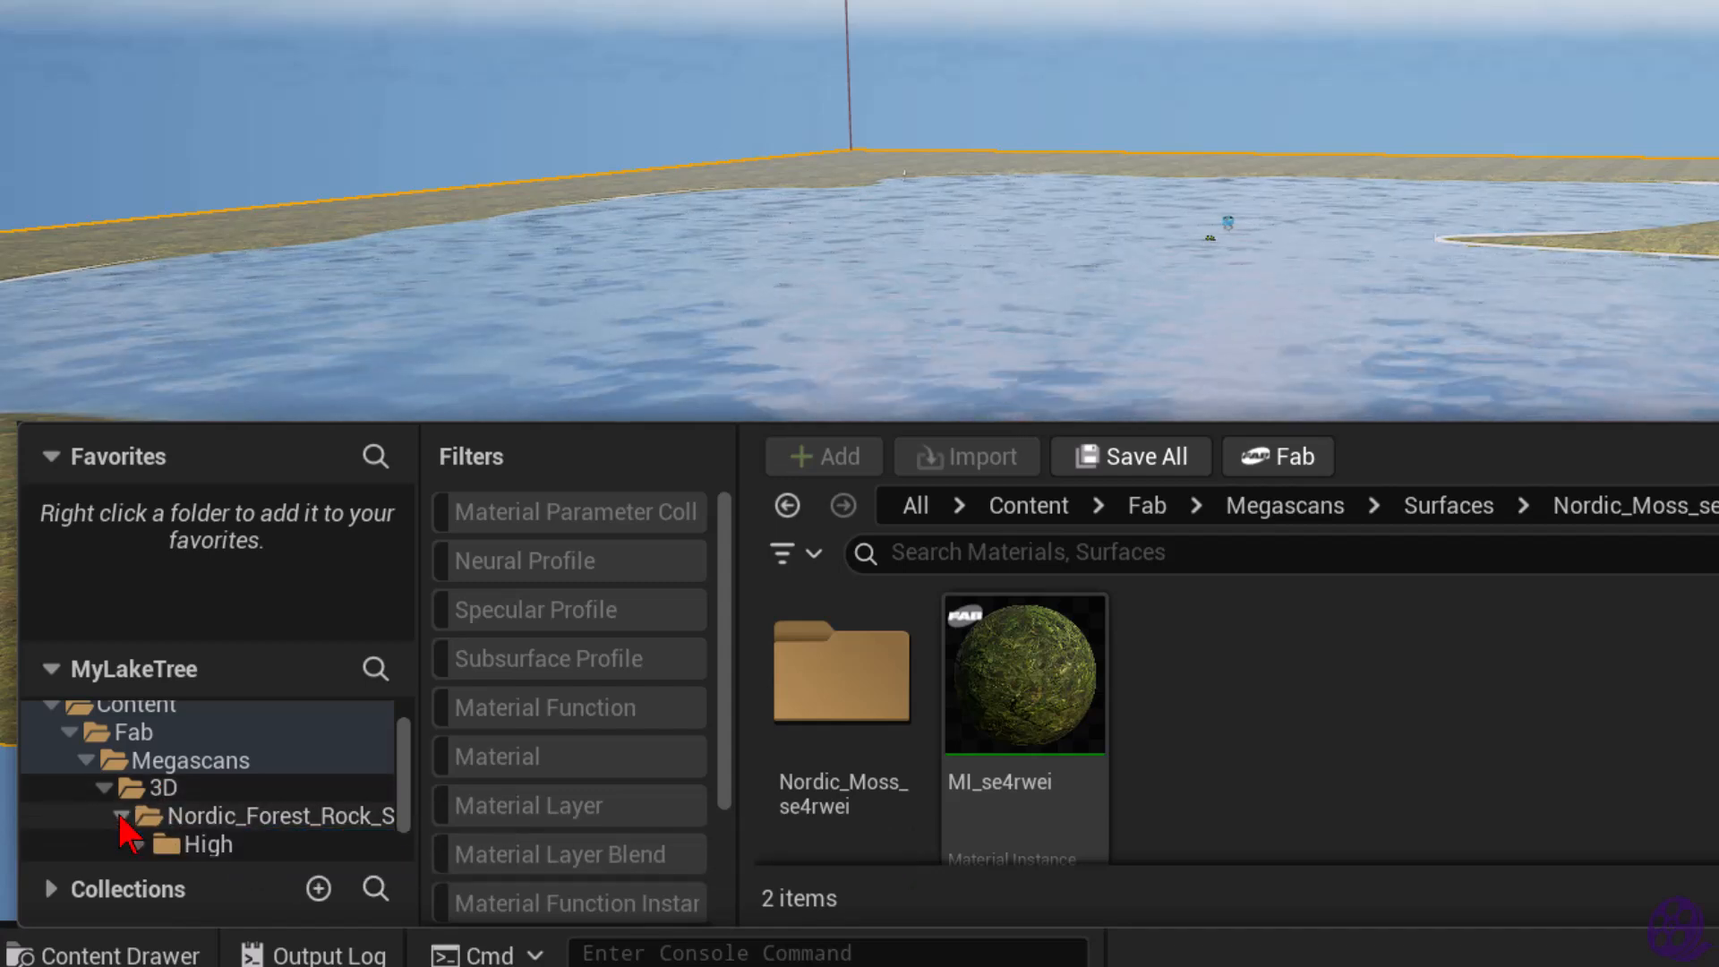
left_click(215, 847)
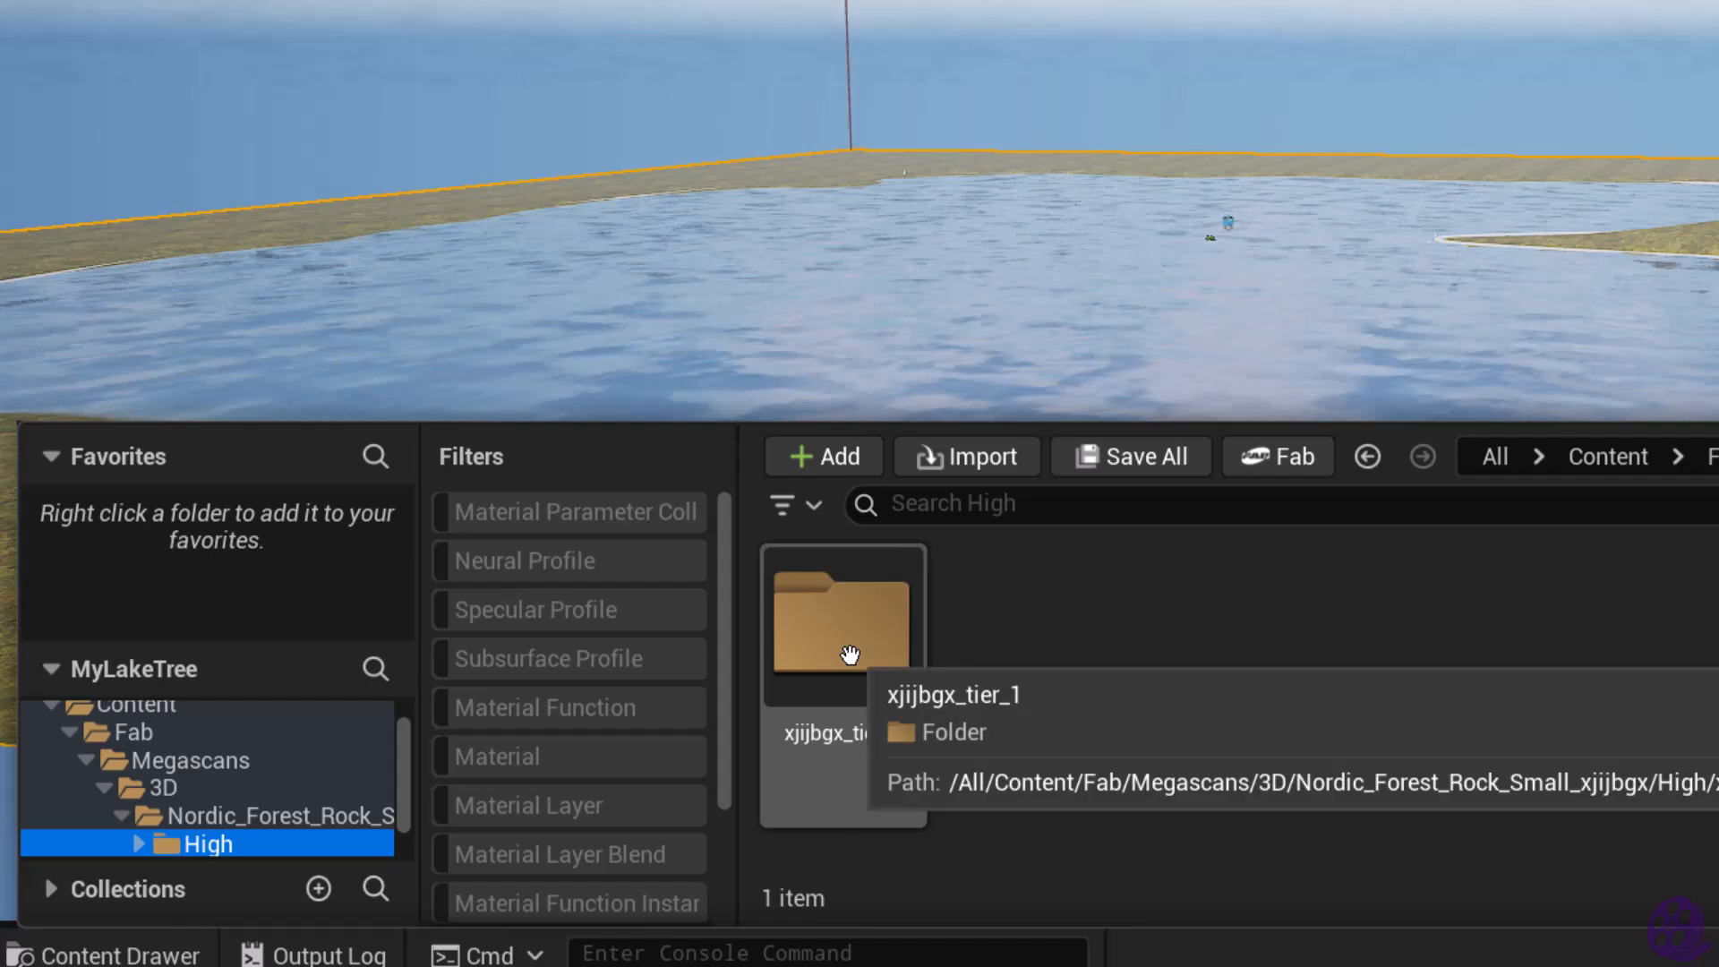
double_click(851, 653)
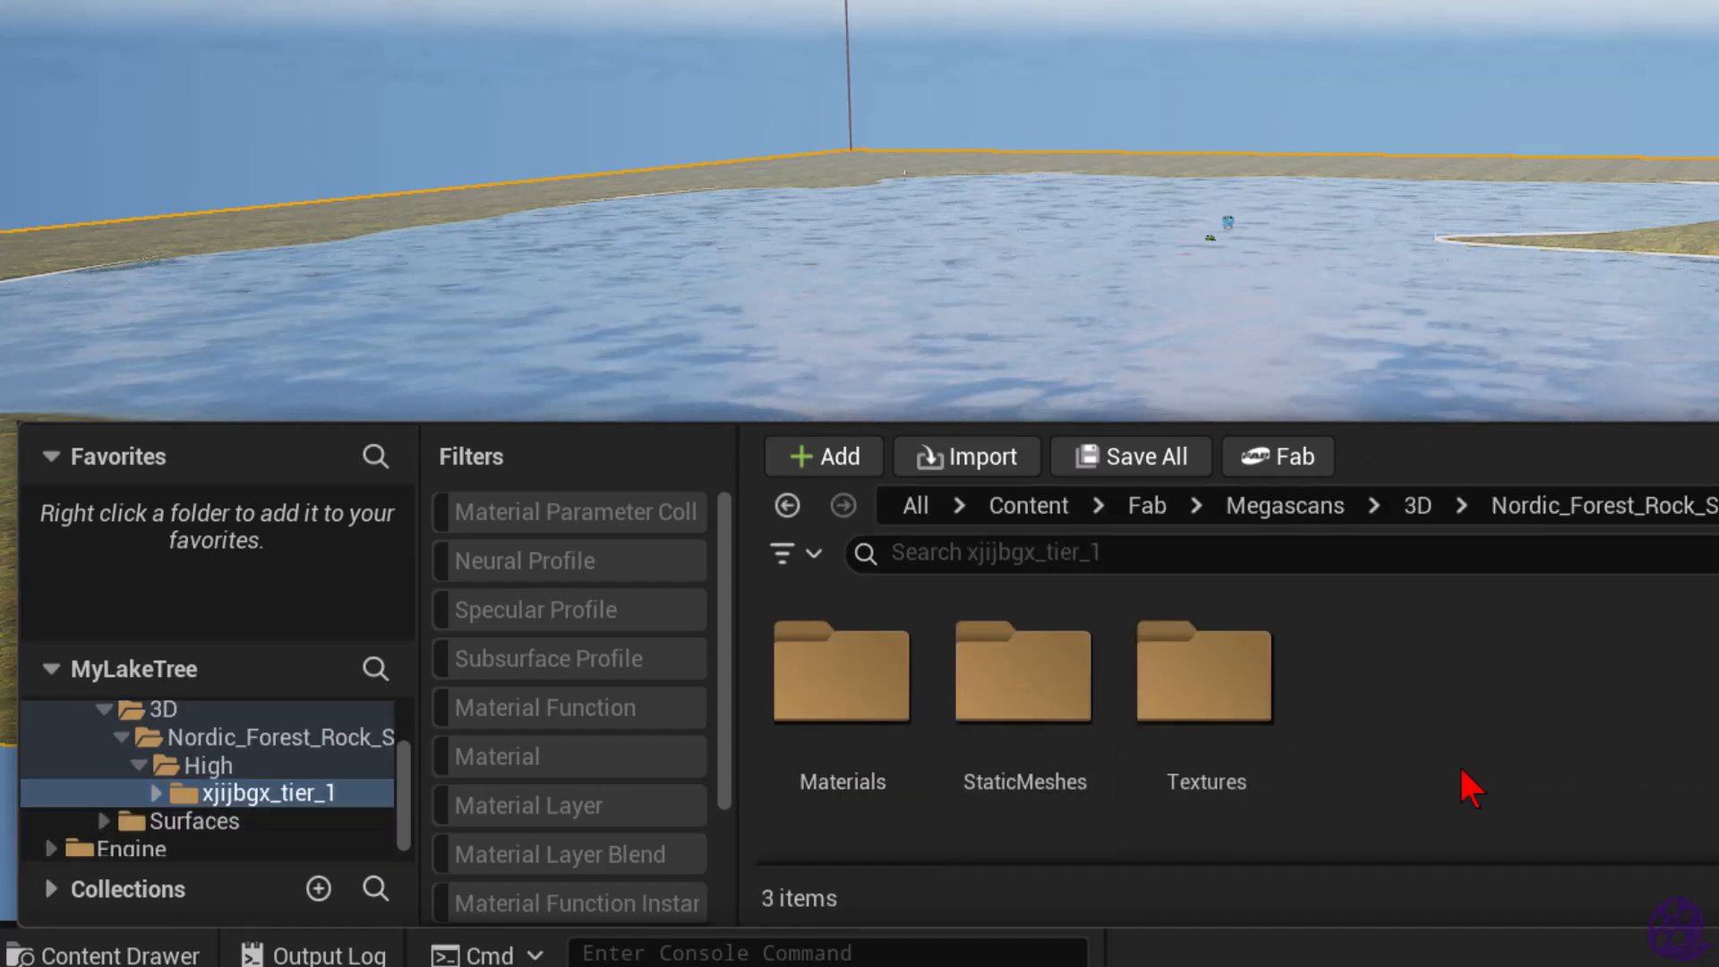
double_click(1019, 721)
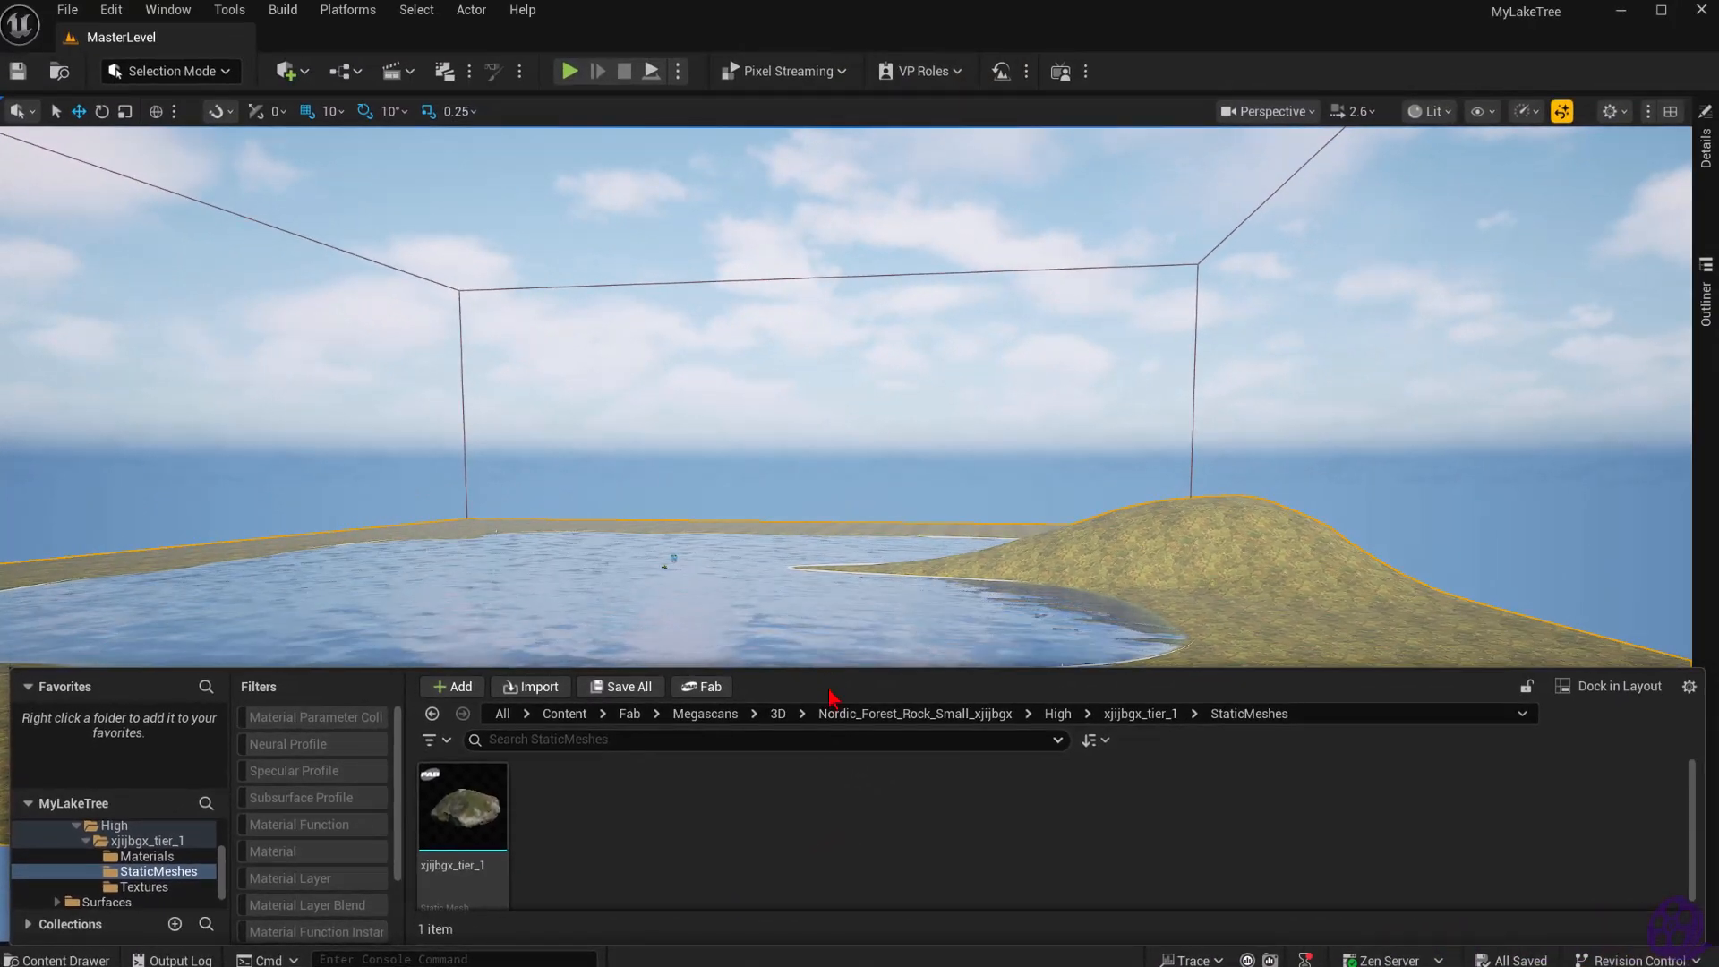
Shrink the Content Drawer and place the xjijbgx_tier_1 rock mesh on the near shore of the lake.
left_click_drag(1021, 668, 1016, 775)
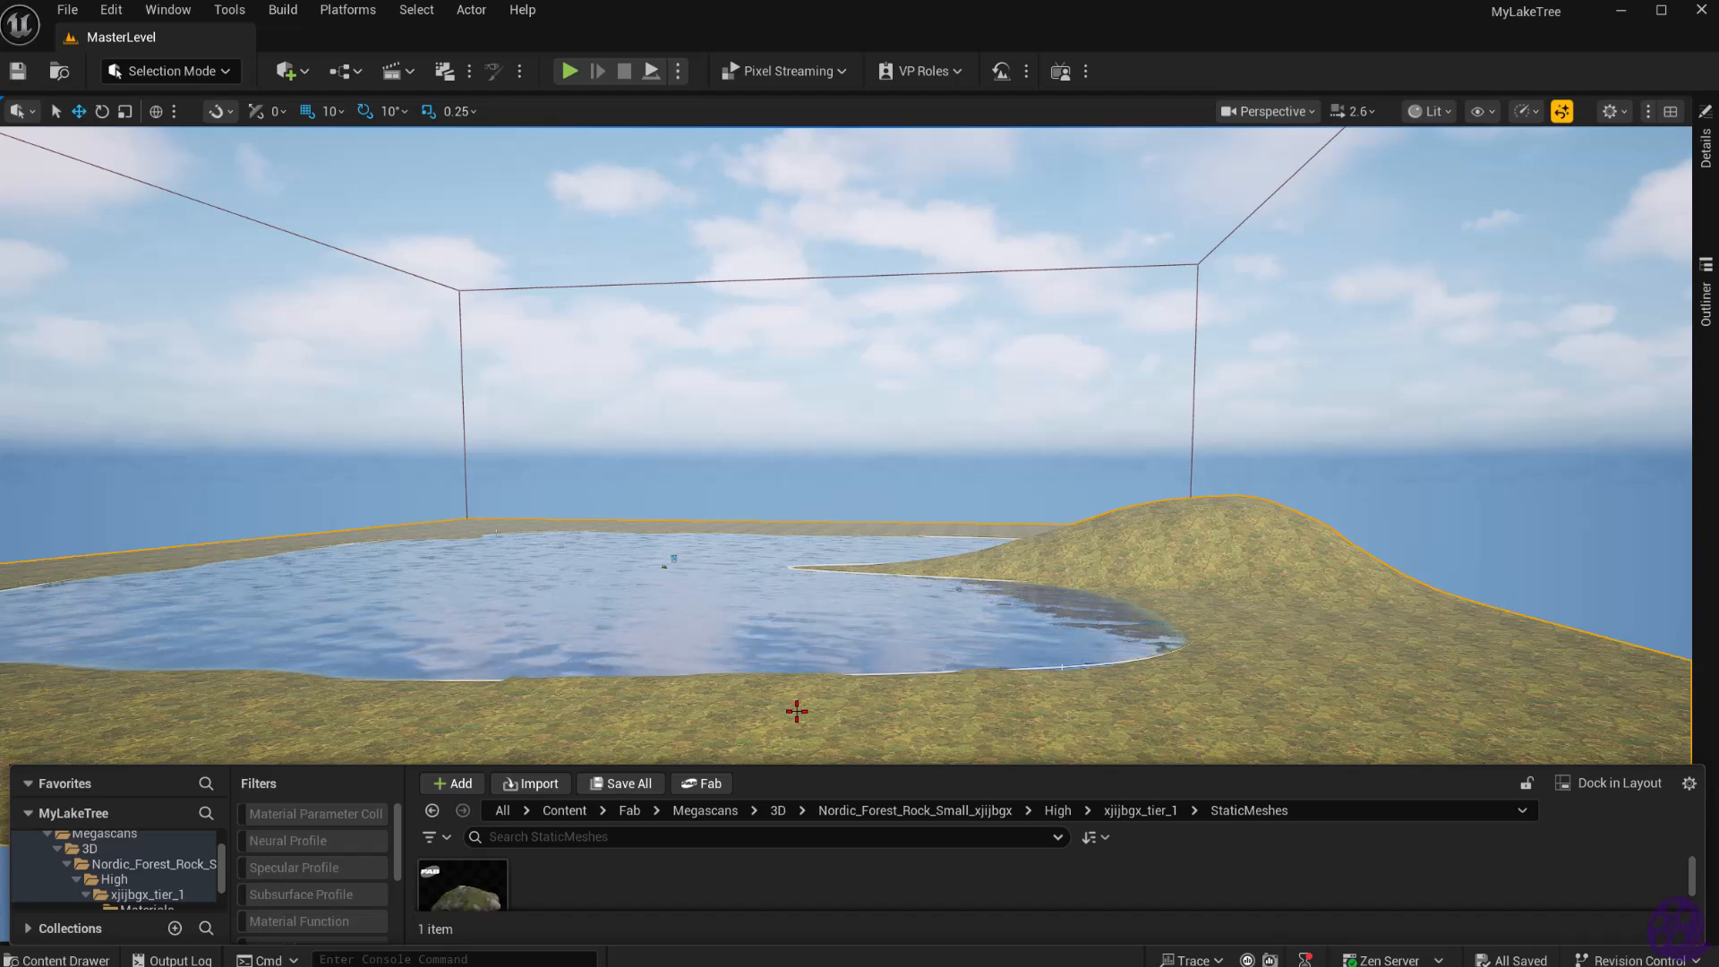
mouse_move(466, 889)
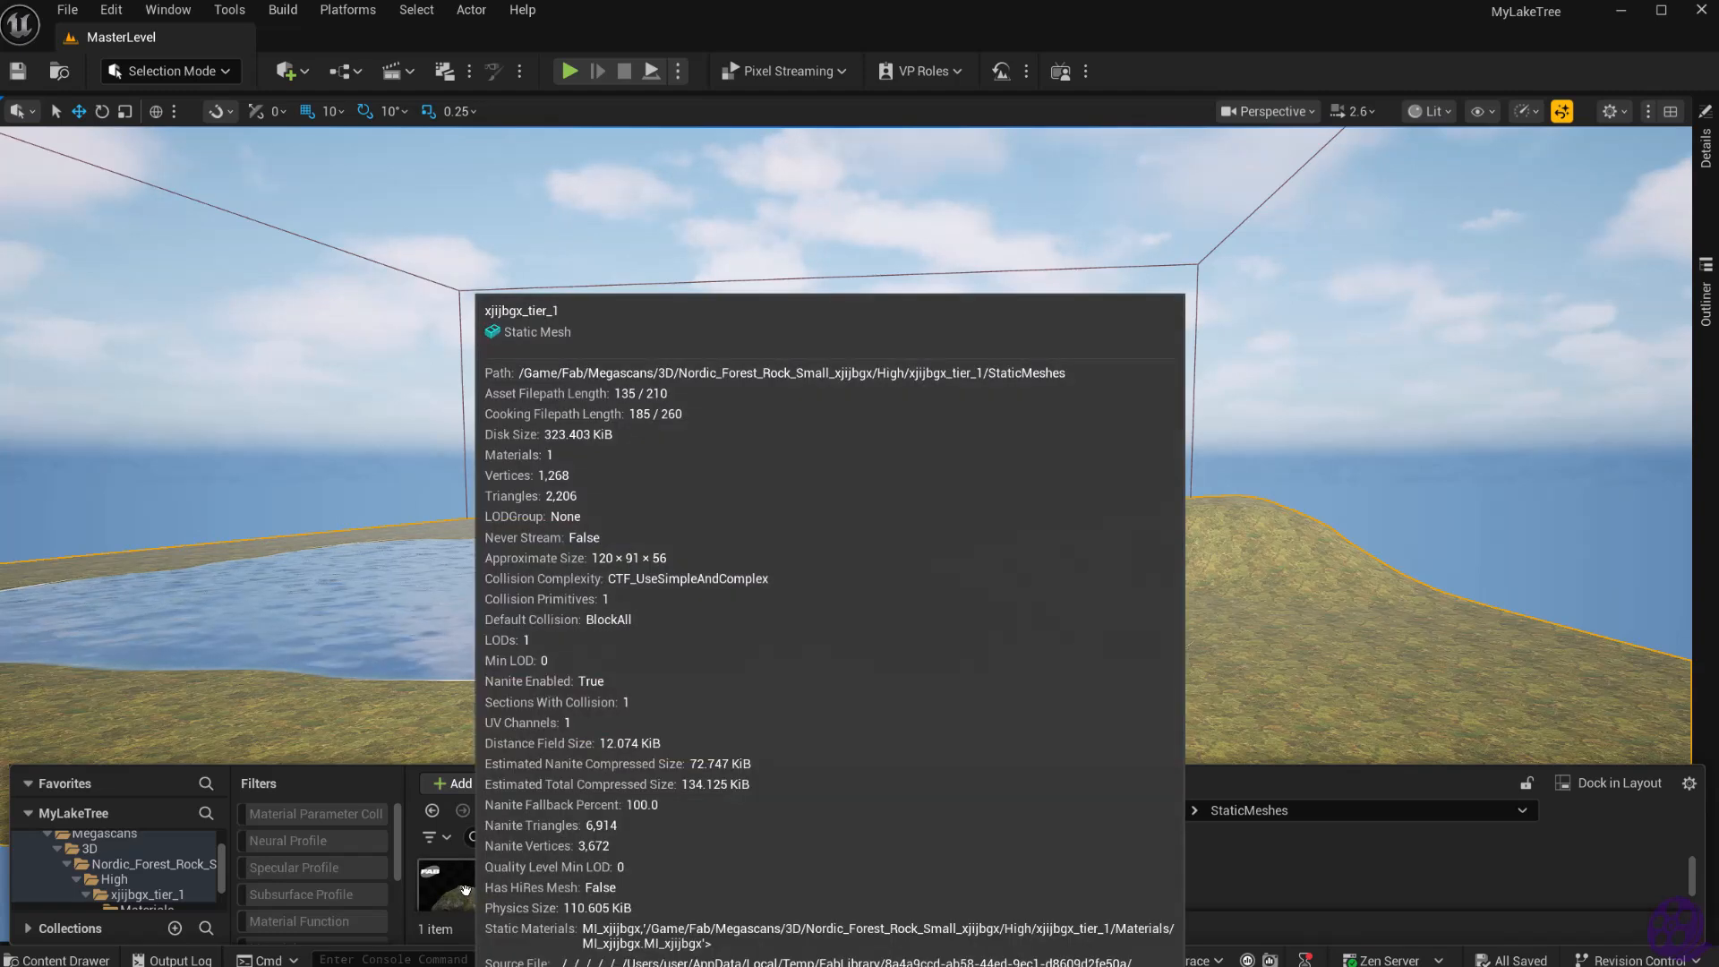
left_click(772, 689)
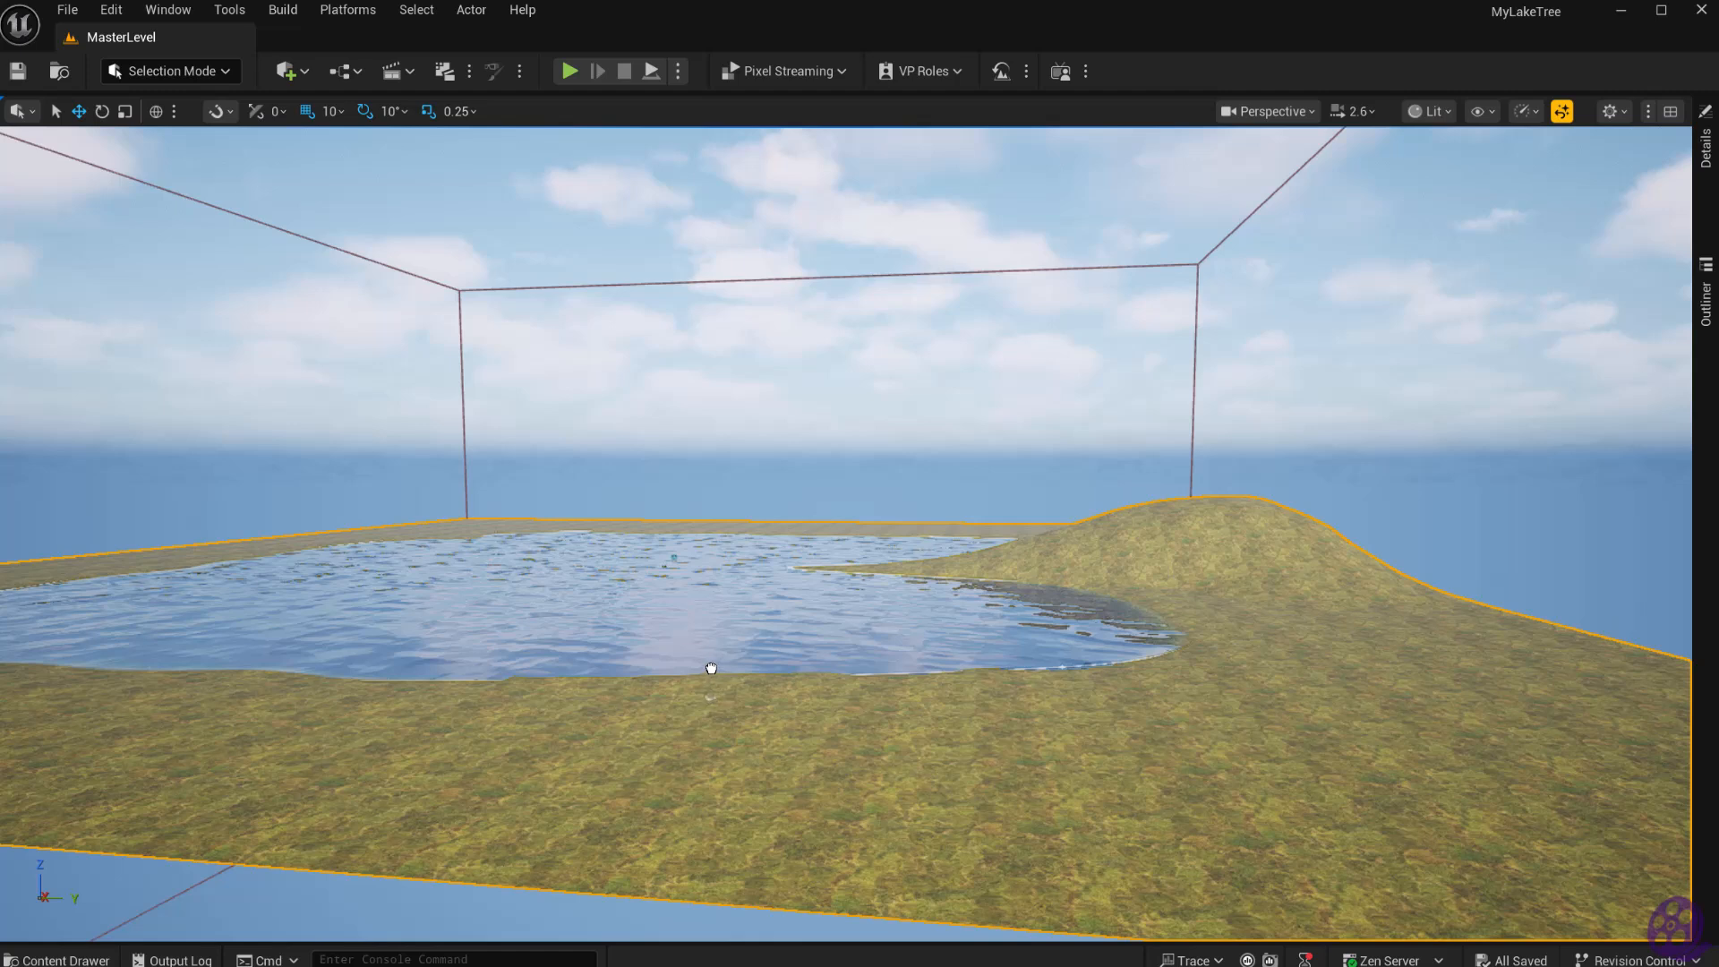
left_click_drag(710, 668, 711, 703)
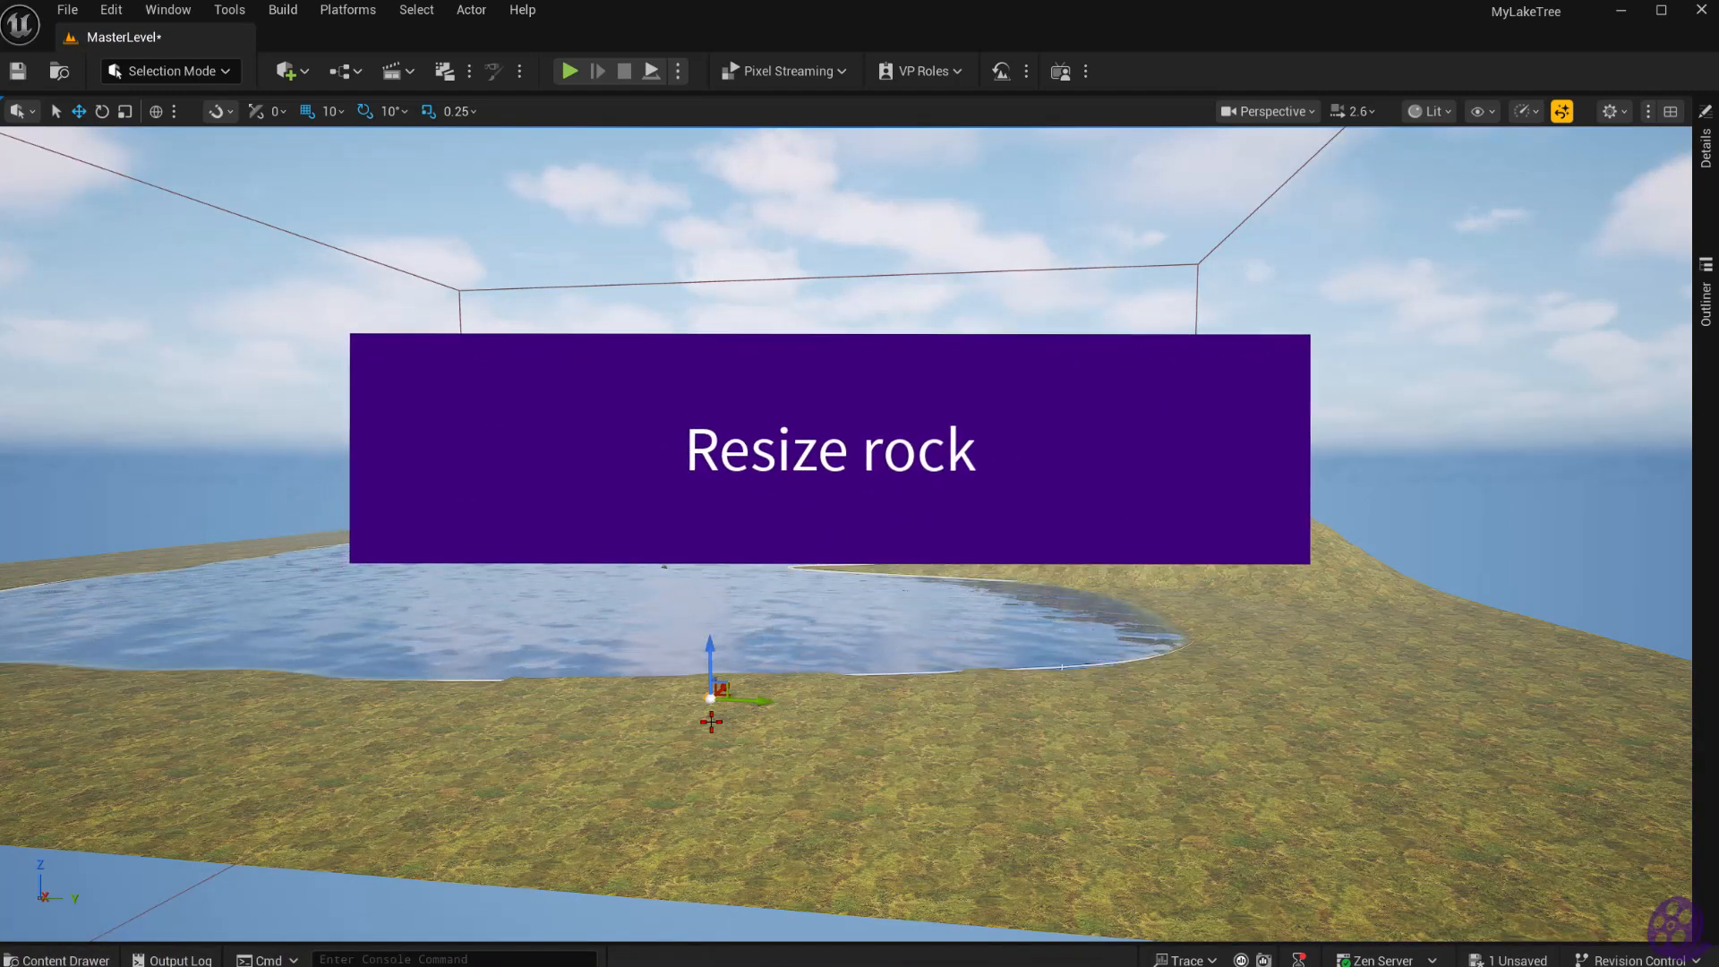
Scale up the rock on the near shore so it becomes wider and bulkier.
key("r")
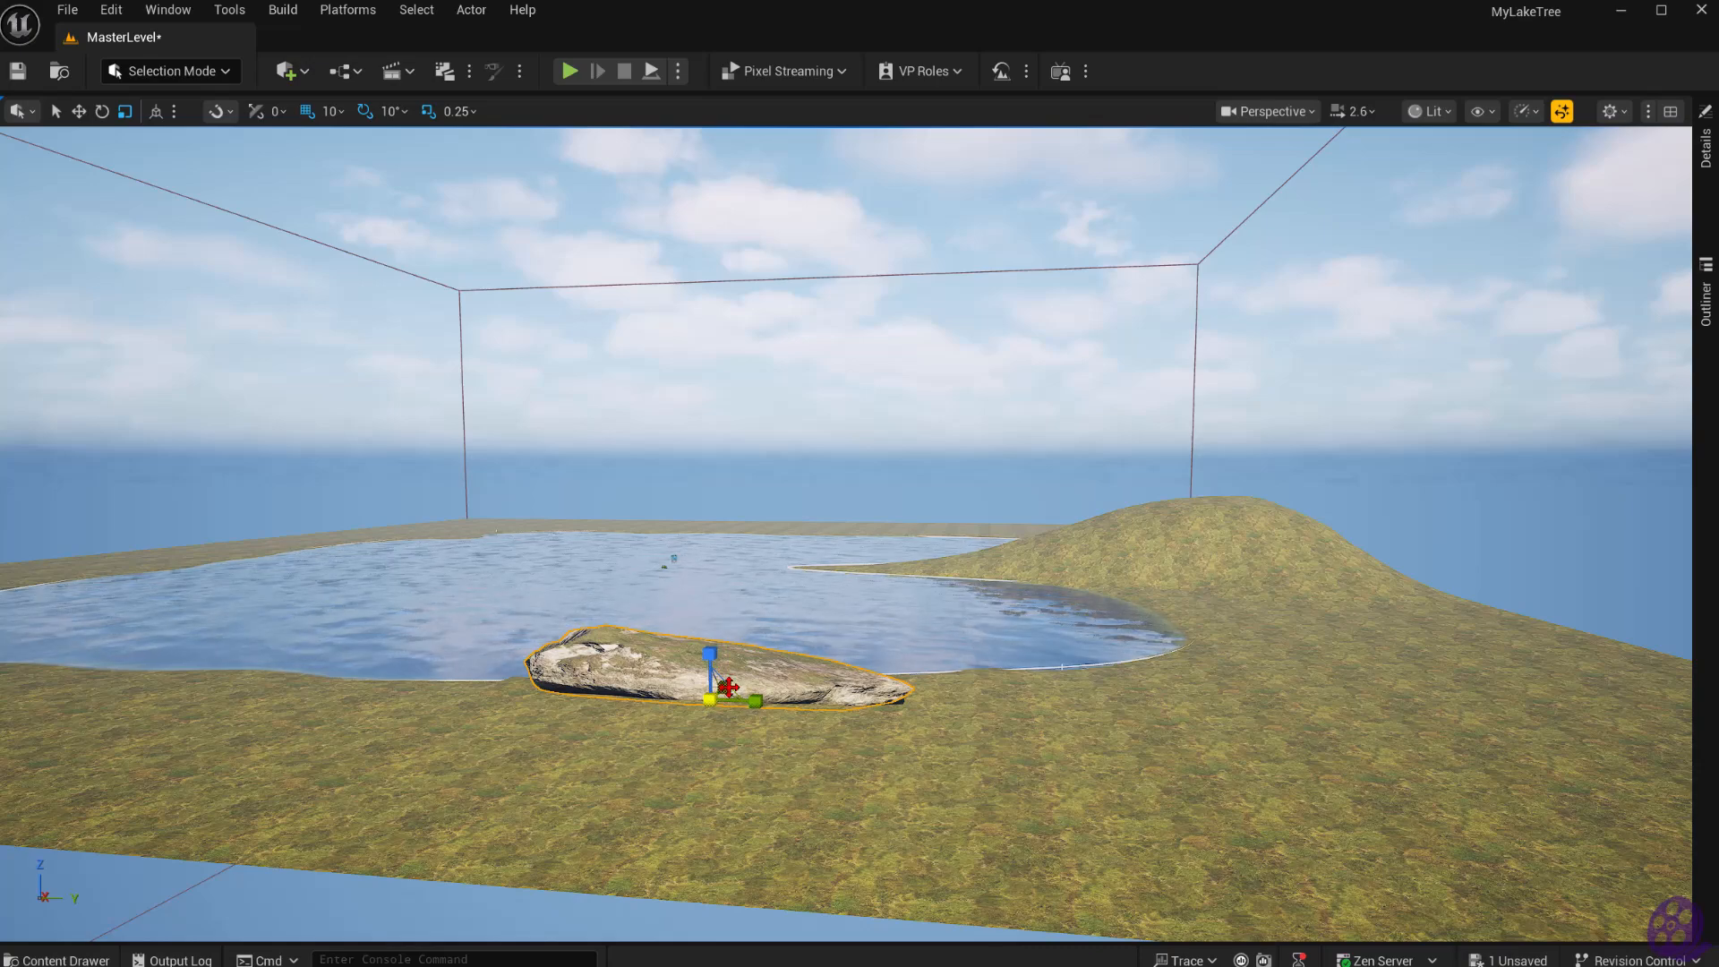
right_click_drag(568, 556, 788, 598)
key("w")
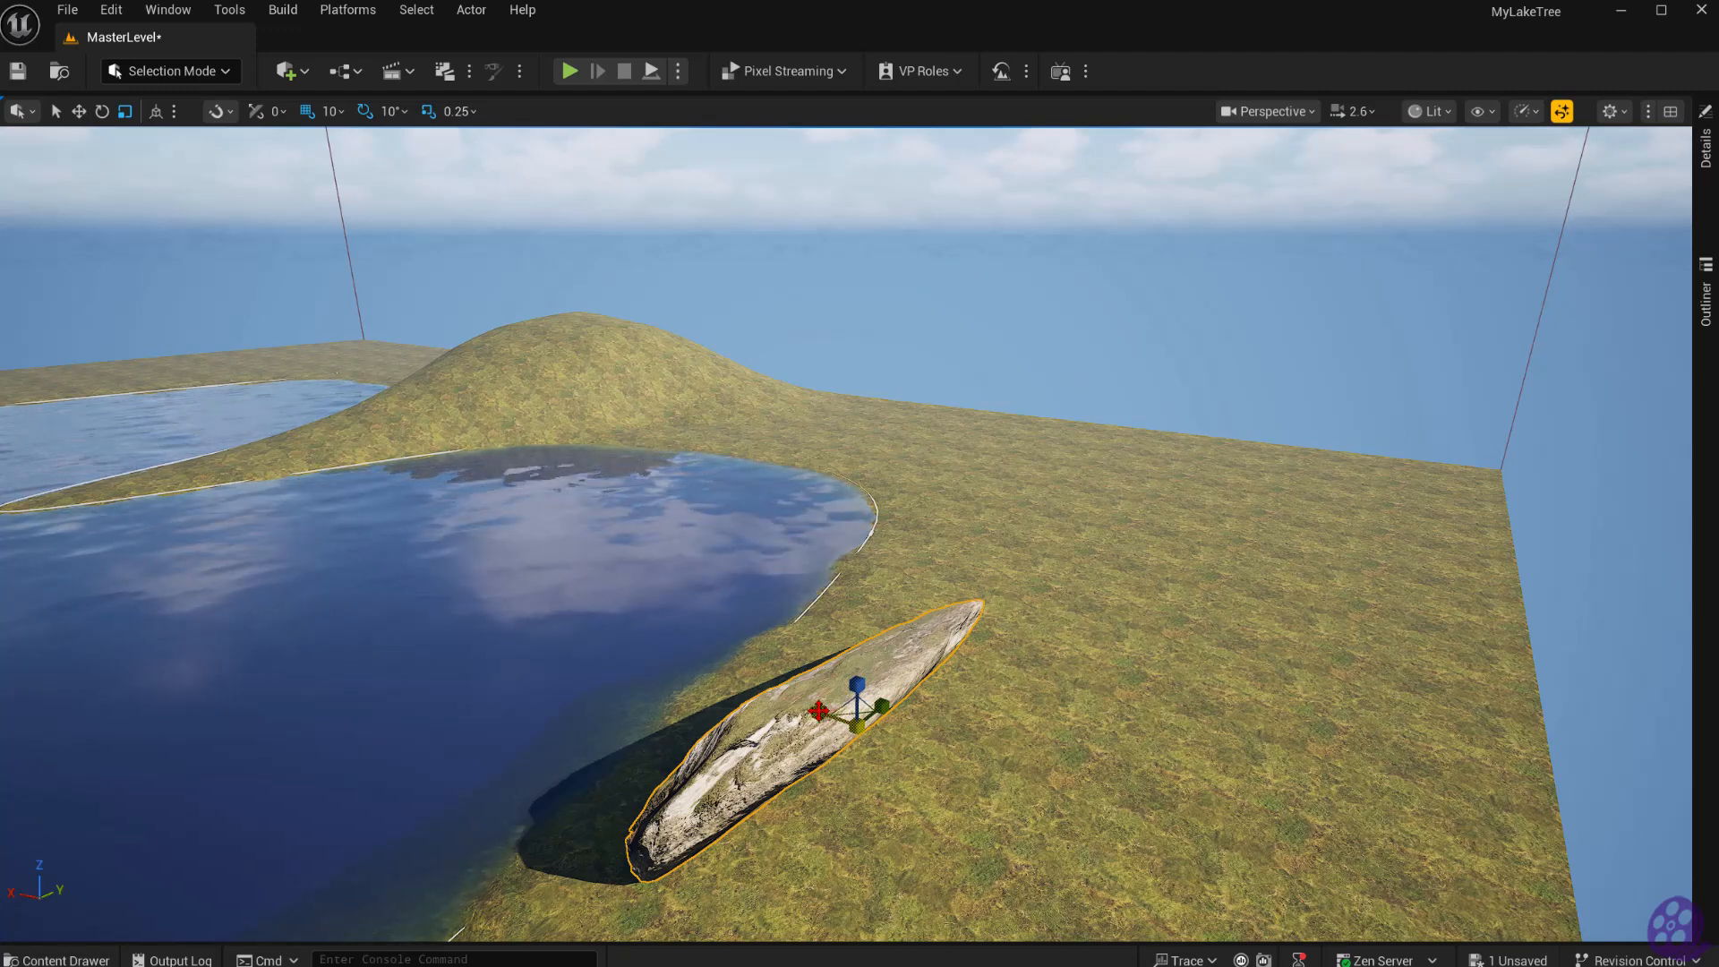
left_click_drag(844, 730, 876, 710)
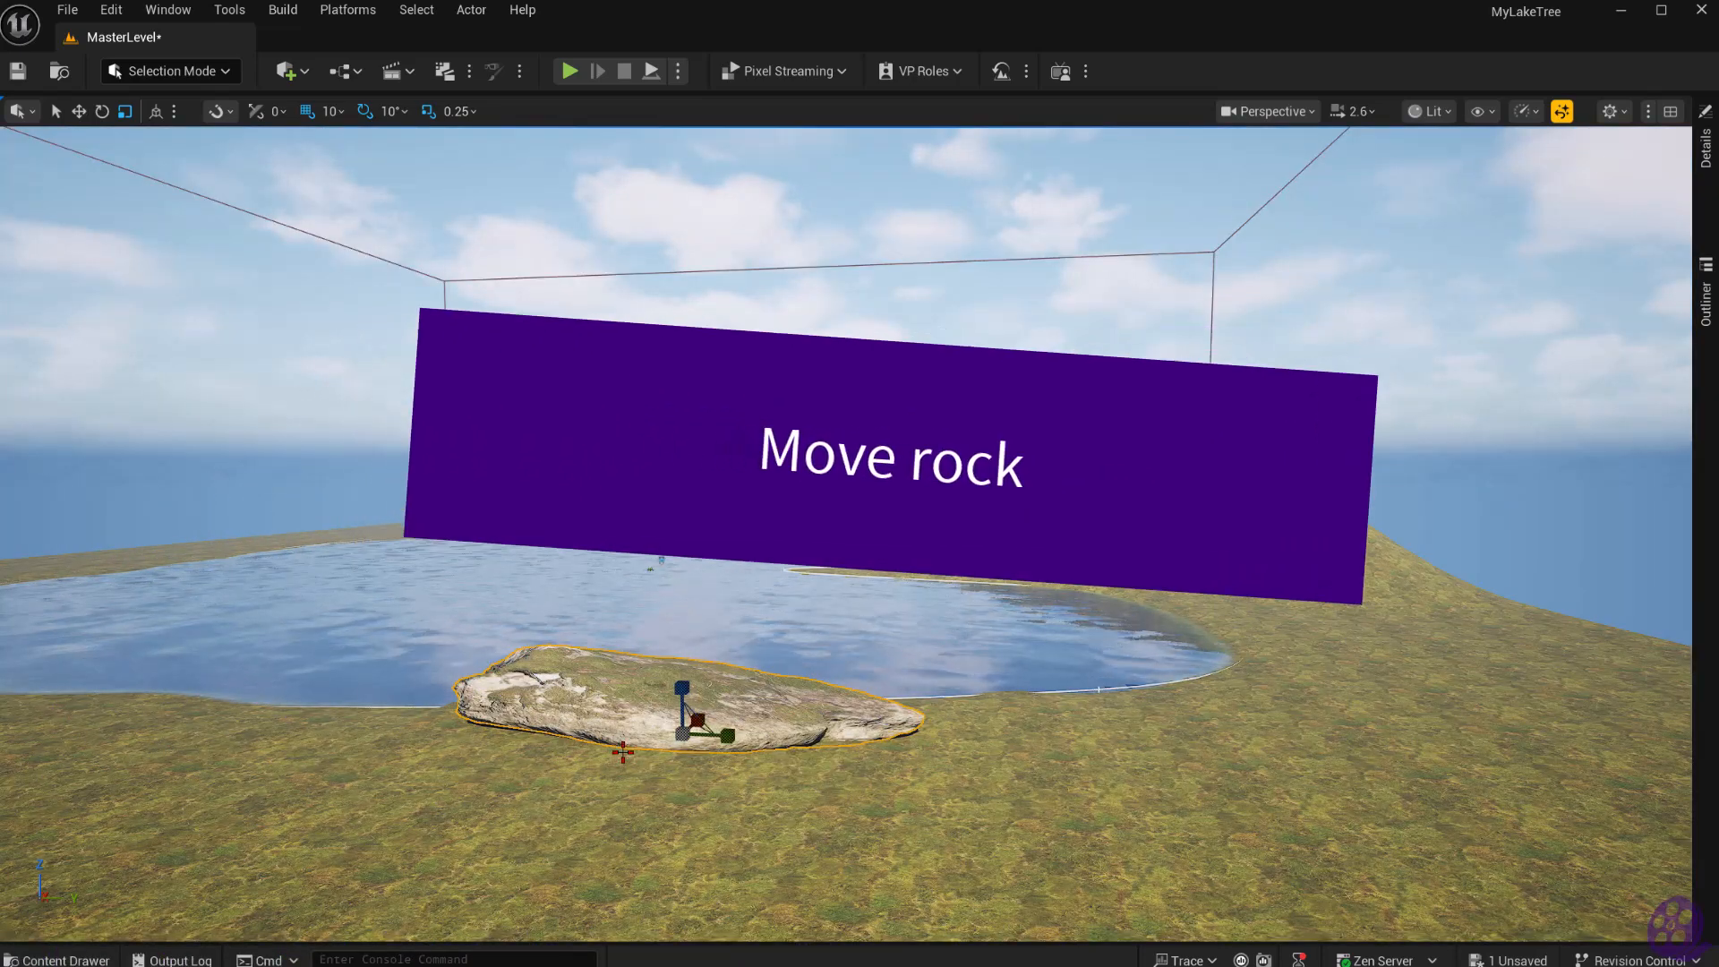
Move the rock slightly along the near shore and sink it partly into the ground.
key("w")
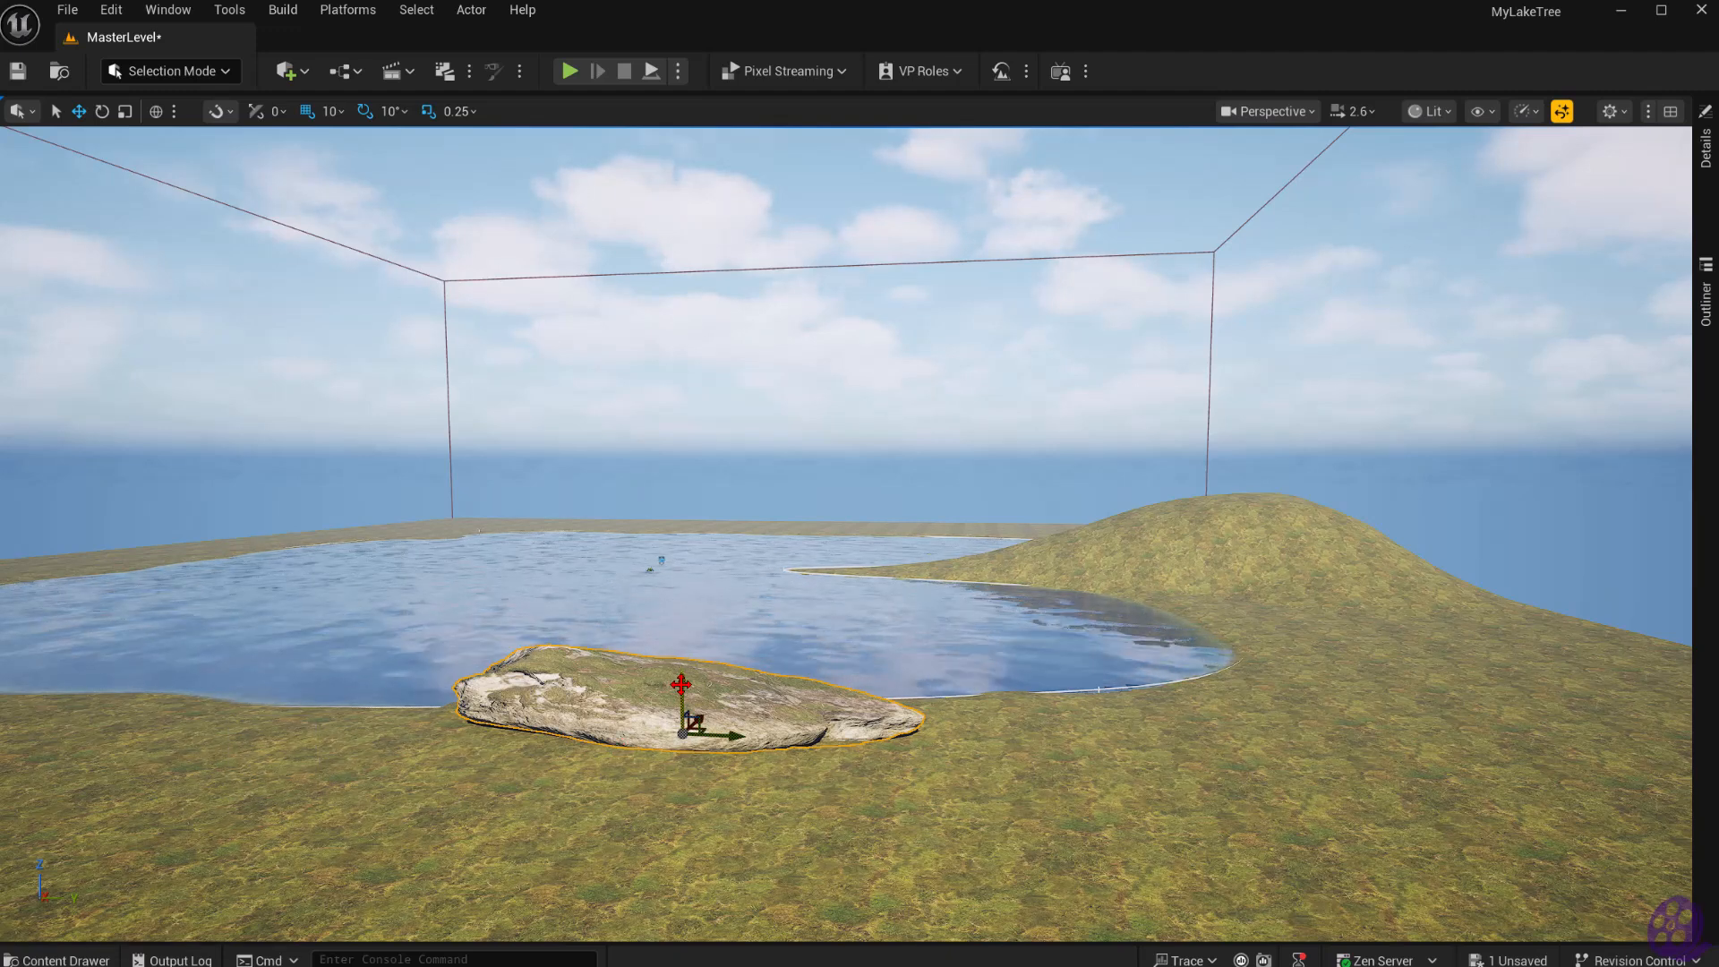
left_click_drag(698, 719, 695, 730)
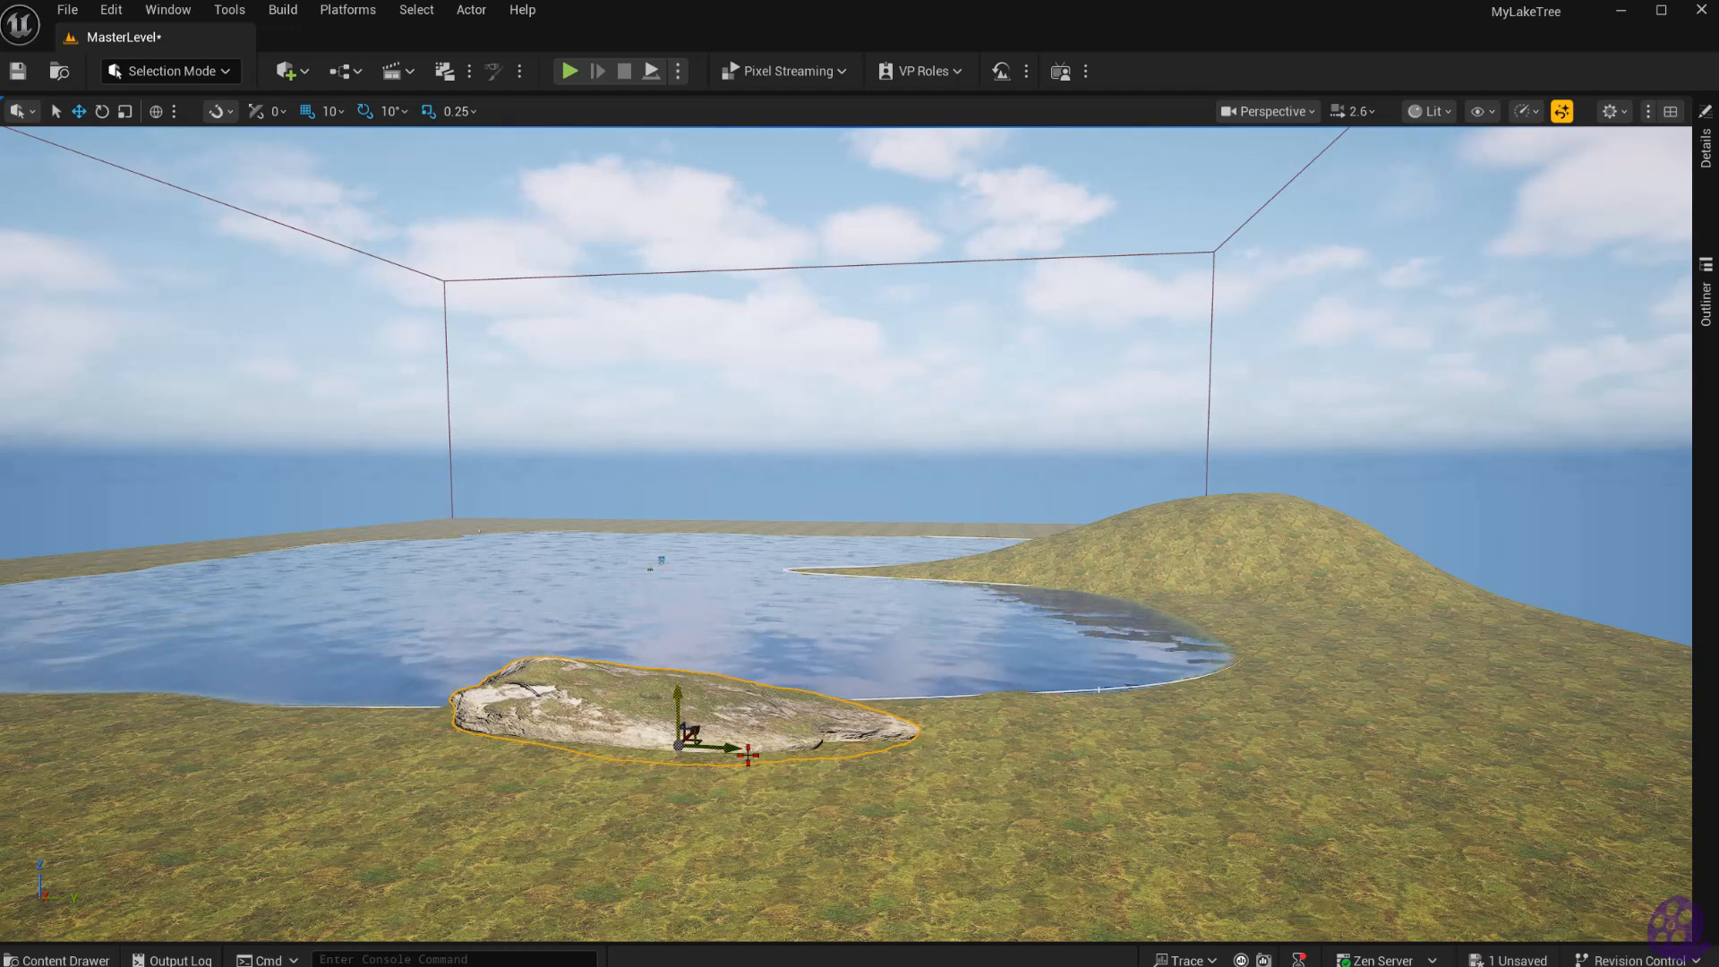
left_click_drag(736, 752, 781, 755)
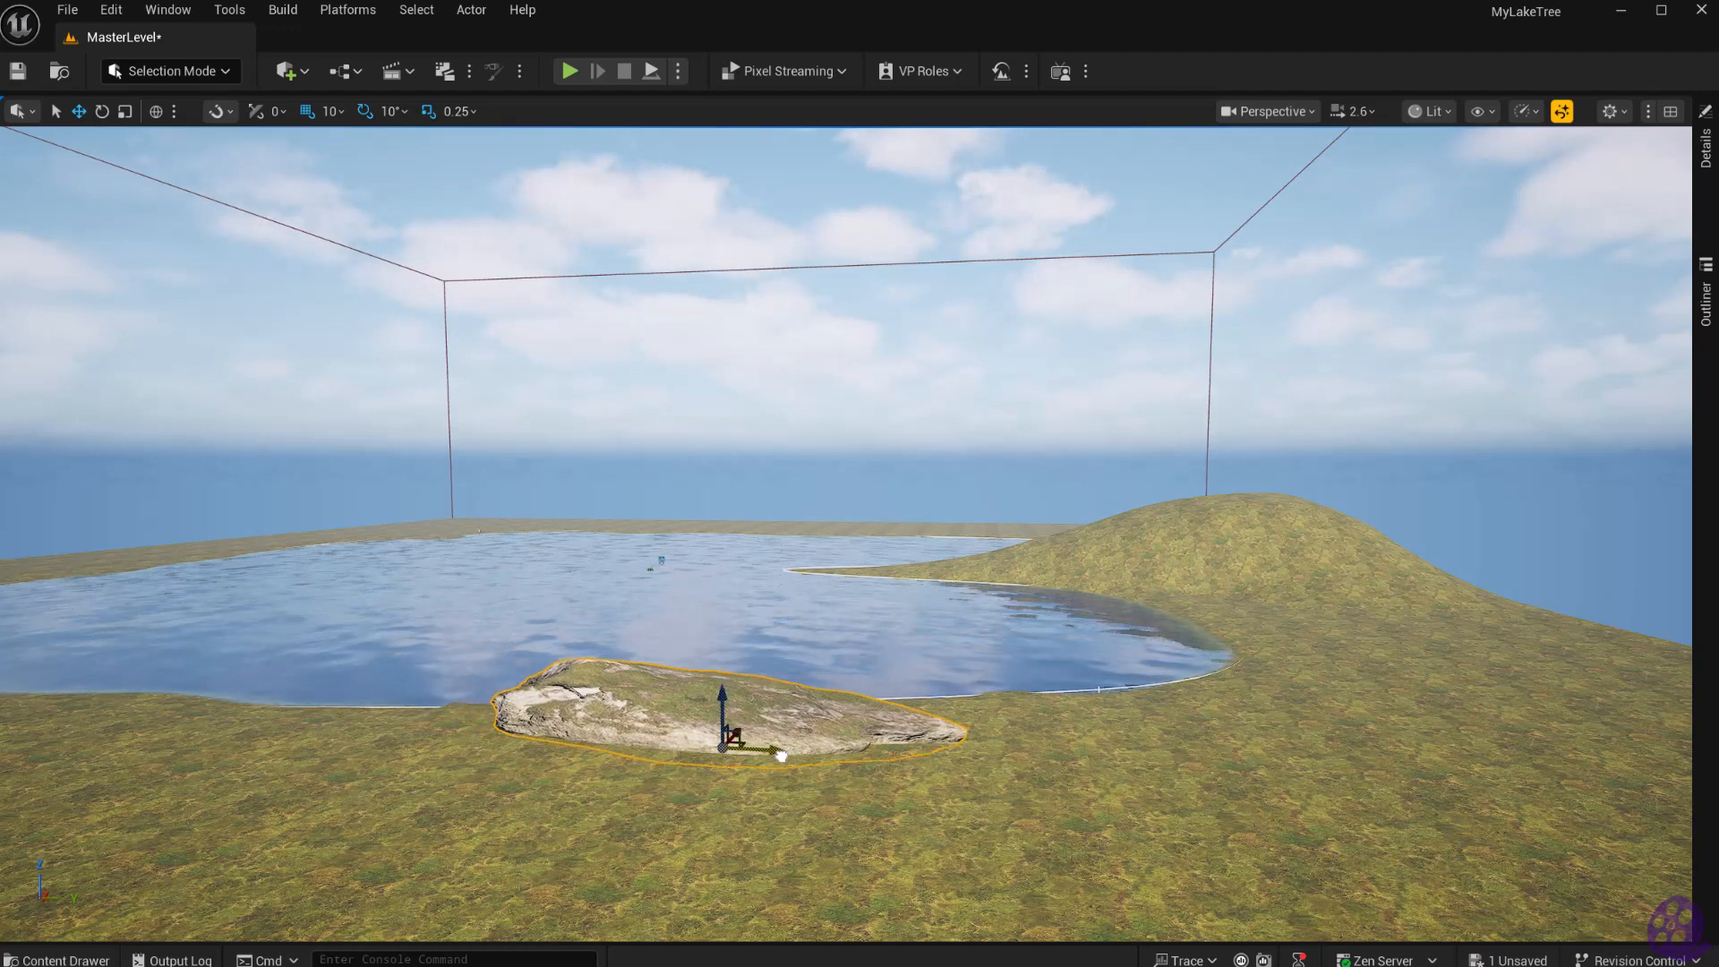
mouse_move(721, 698)
left_mouse_down()
mouse_move(715, 754)
mouse_move(704, 717)
left_mouse_up()
left_click_drag(703, 719, 702, 724)
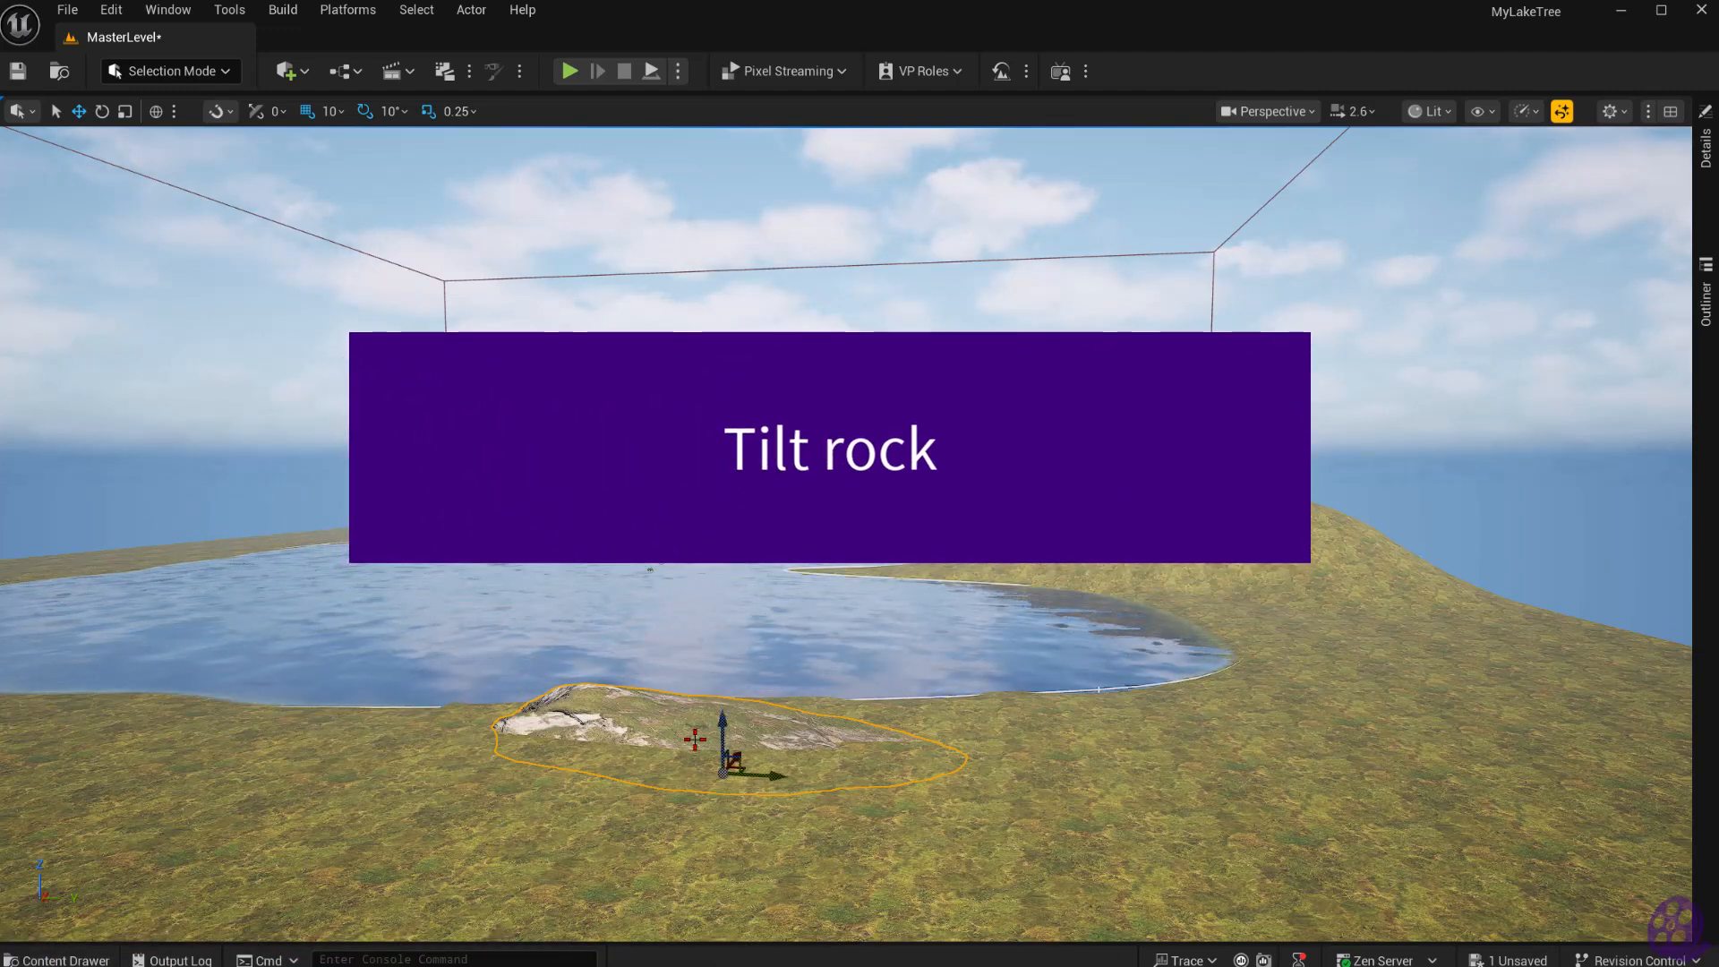
Try tilting the rock sideways and raising it out of the ground, and undo both changes.
key("e")
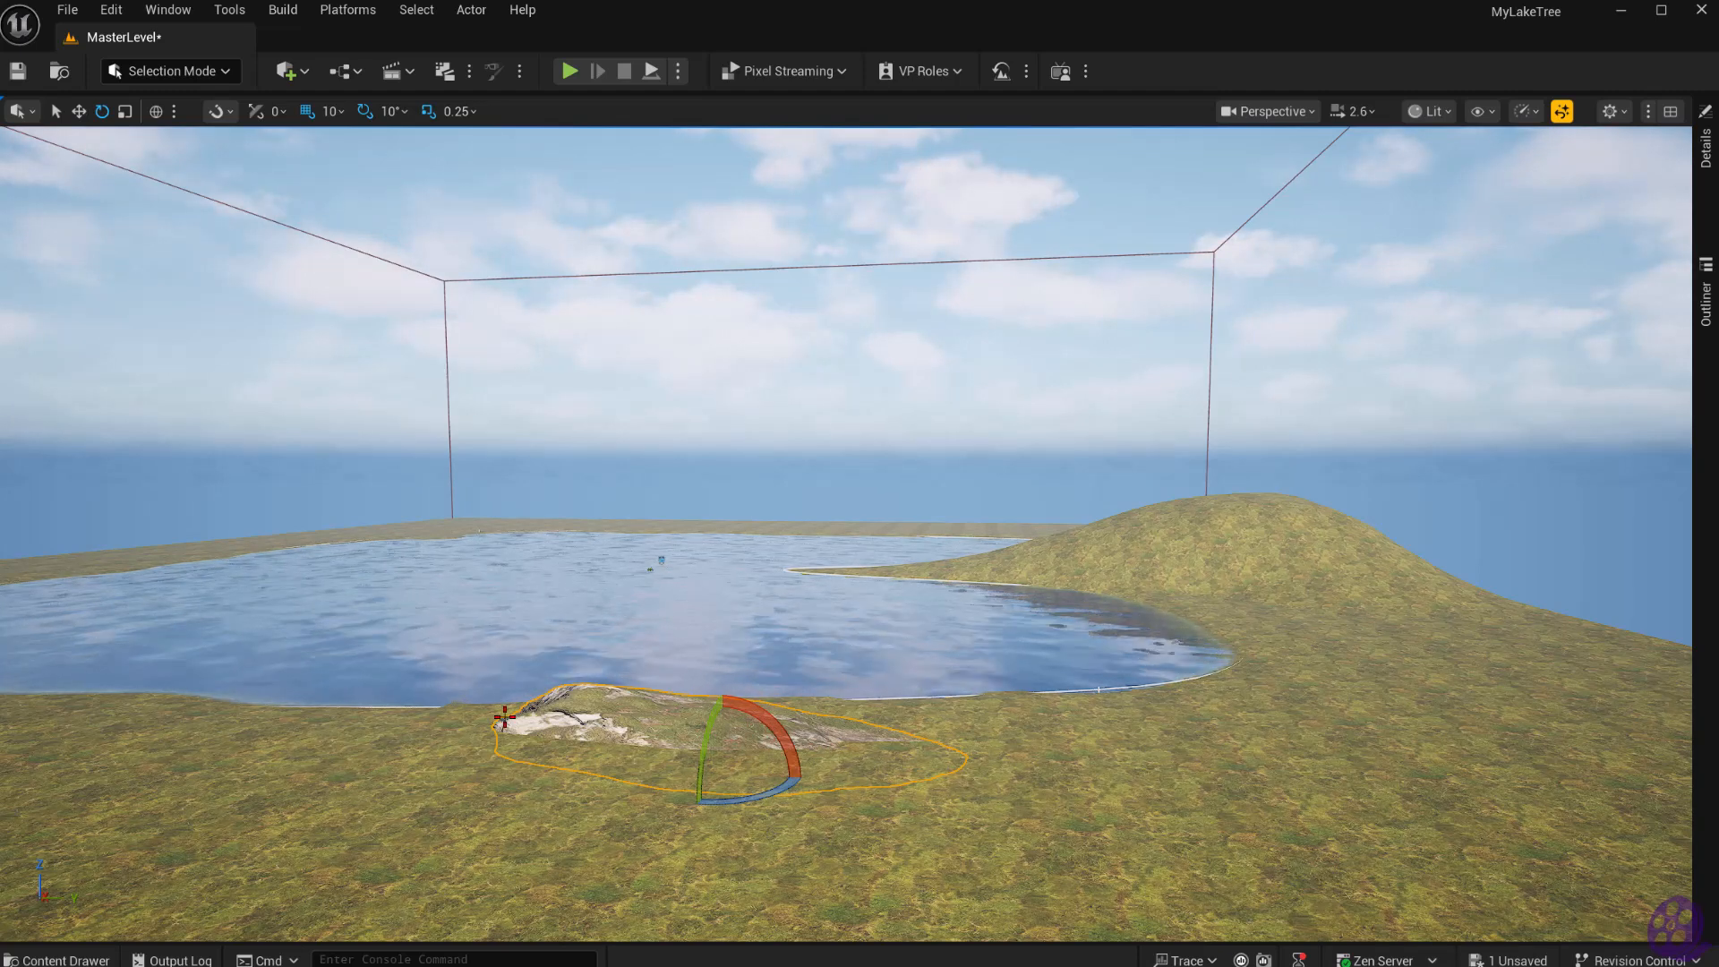
left_click_drag(769, 725, 752, 725)
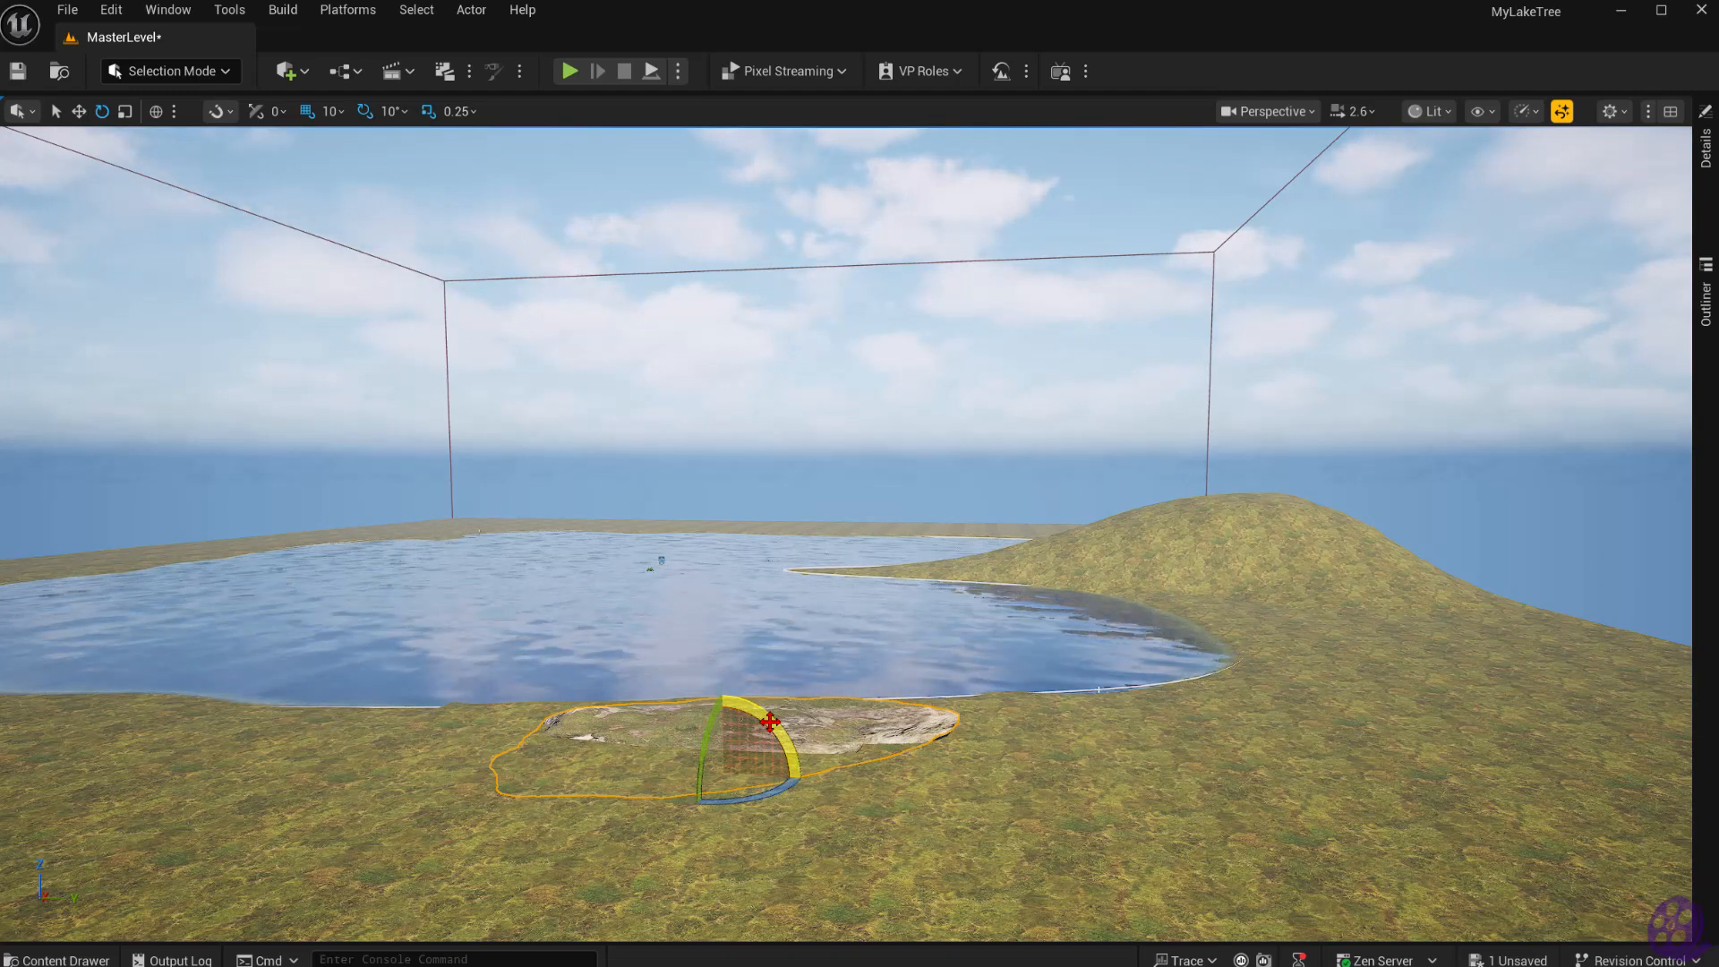
key("w")
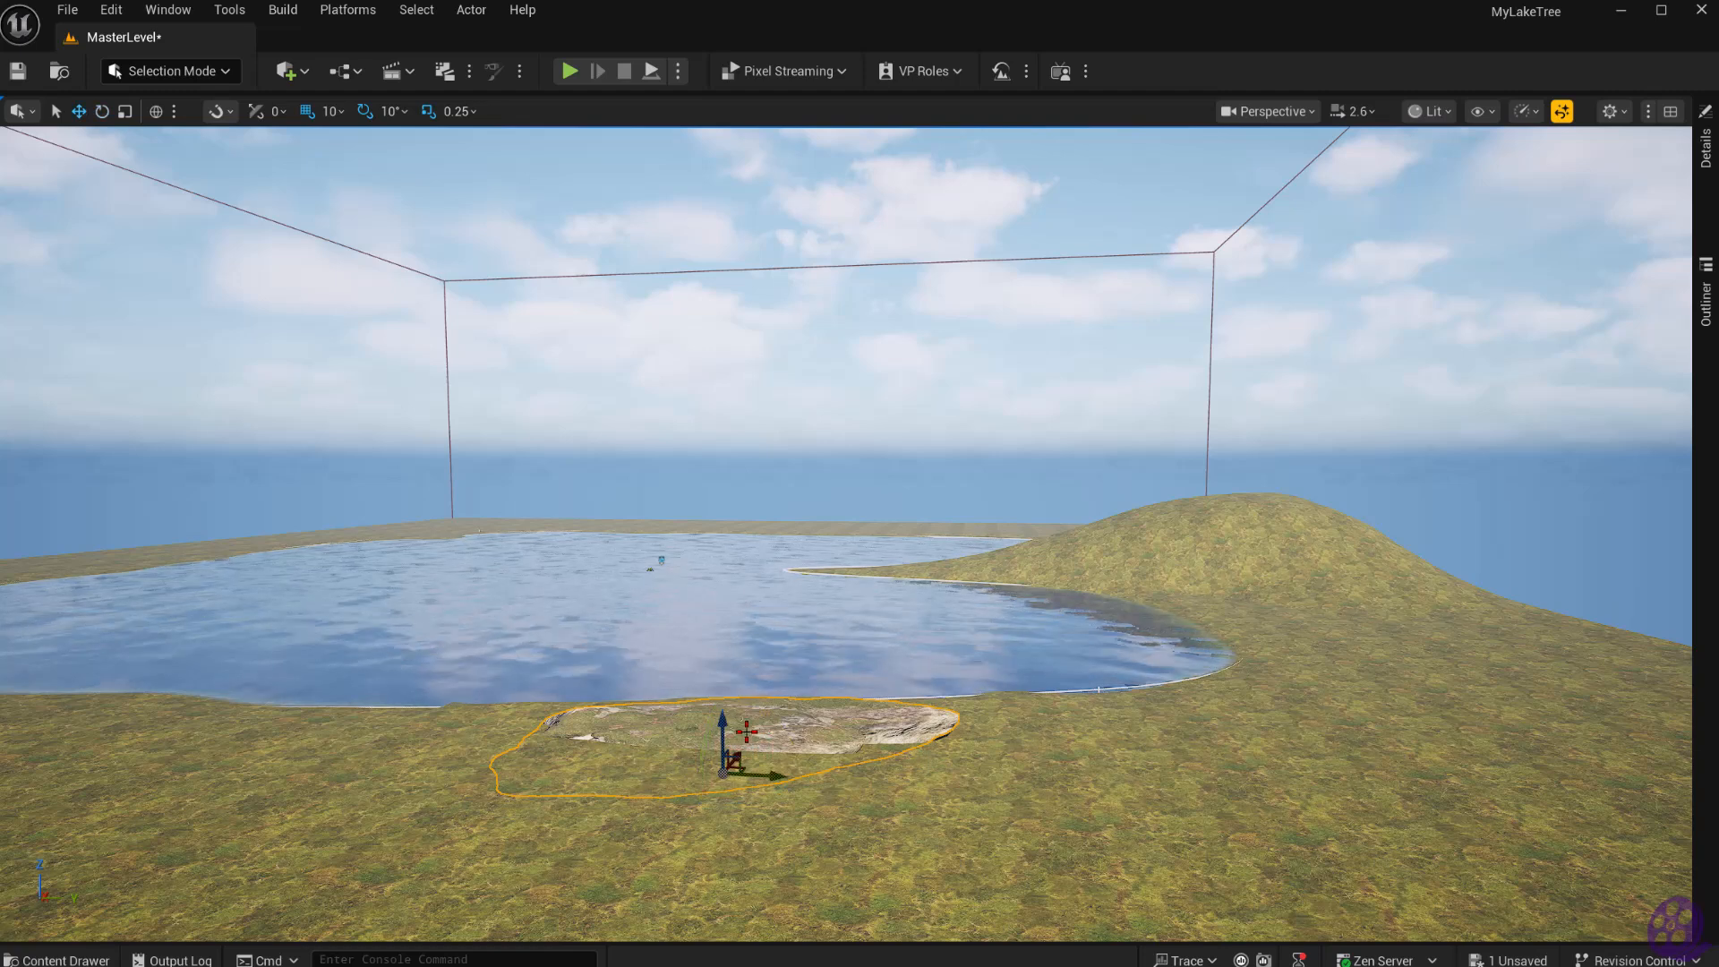
left_click_drag(722, 721, 732, 698)
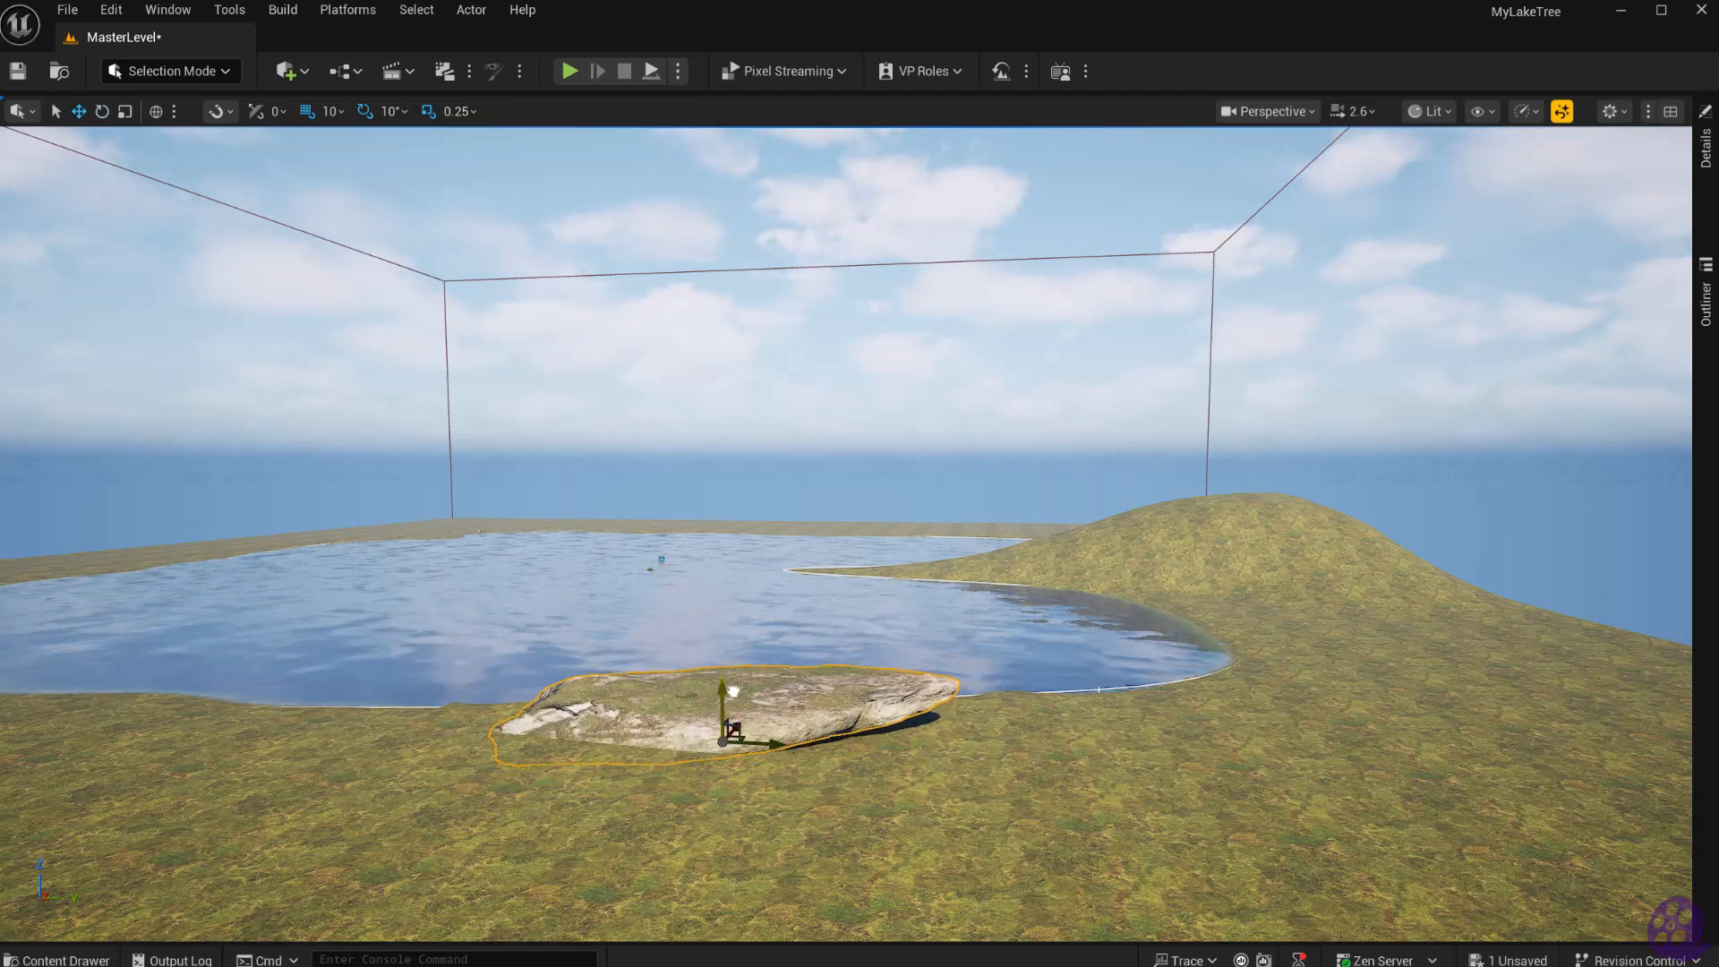
key("ctrl+z")
key("ctrl+z")
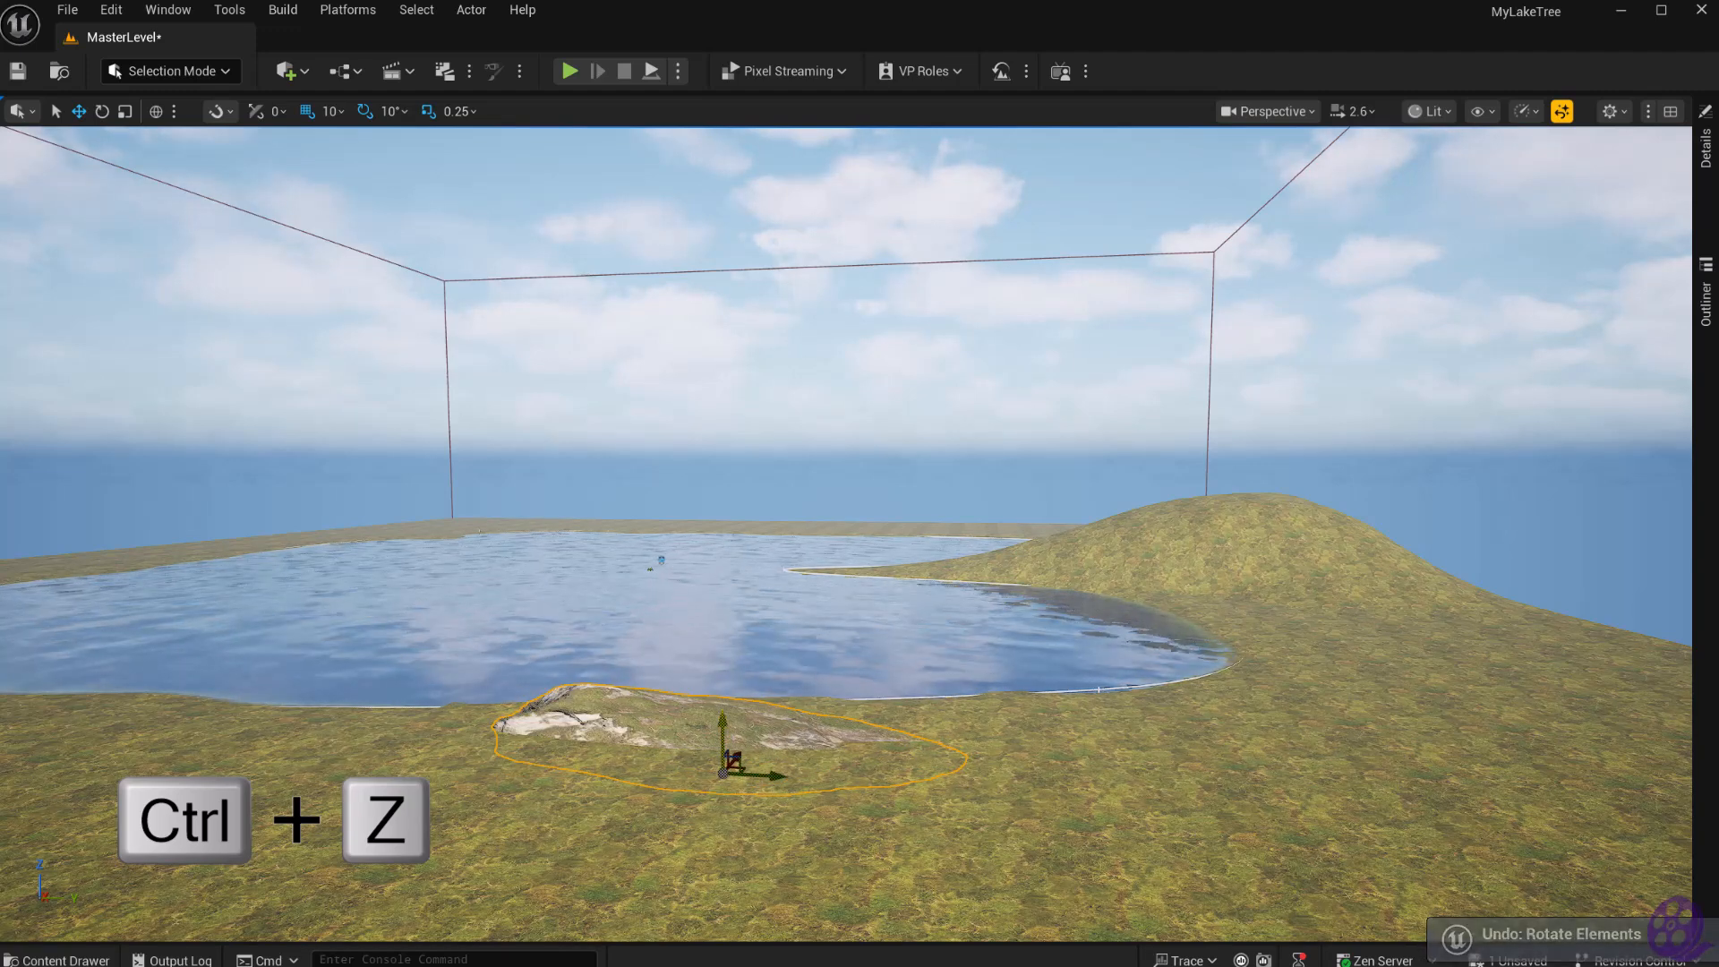
Widen the half-buried rock along its X axis and fine-tune how deep it sits in the ground.
left_click_drag(721, 726, 725, 719)
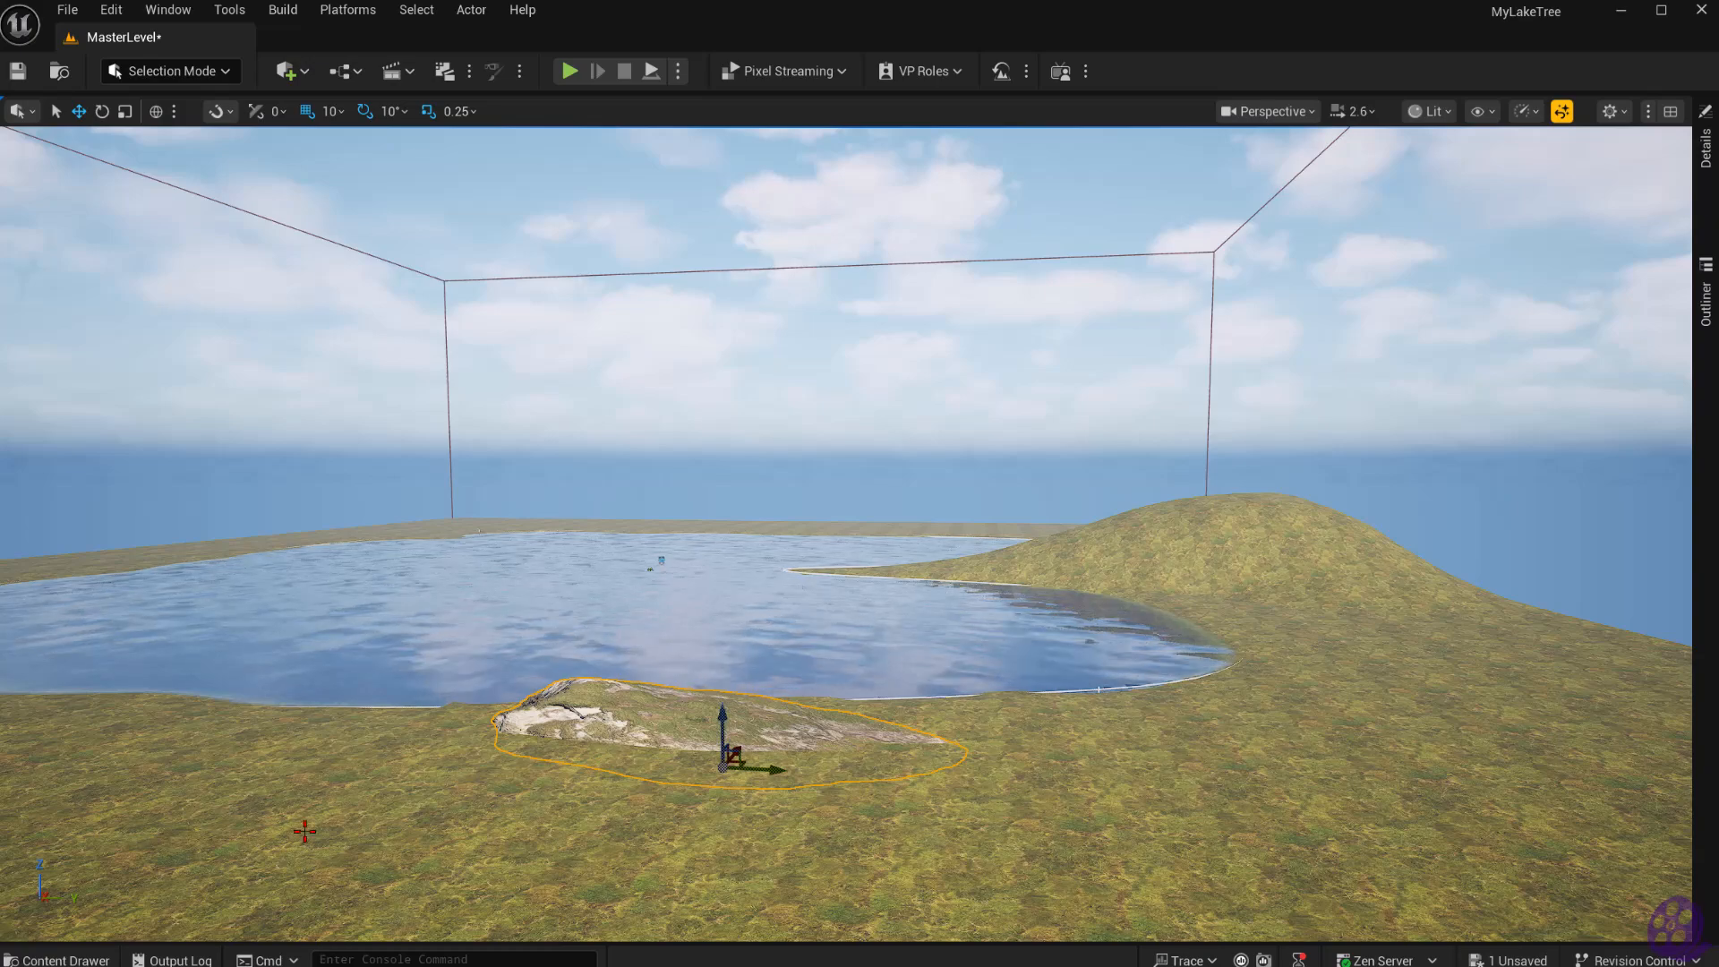
right_click_drag(305, 831, 609, 876)
key("w")
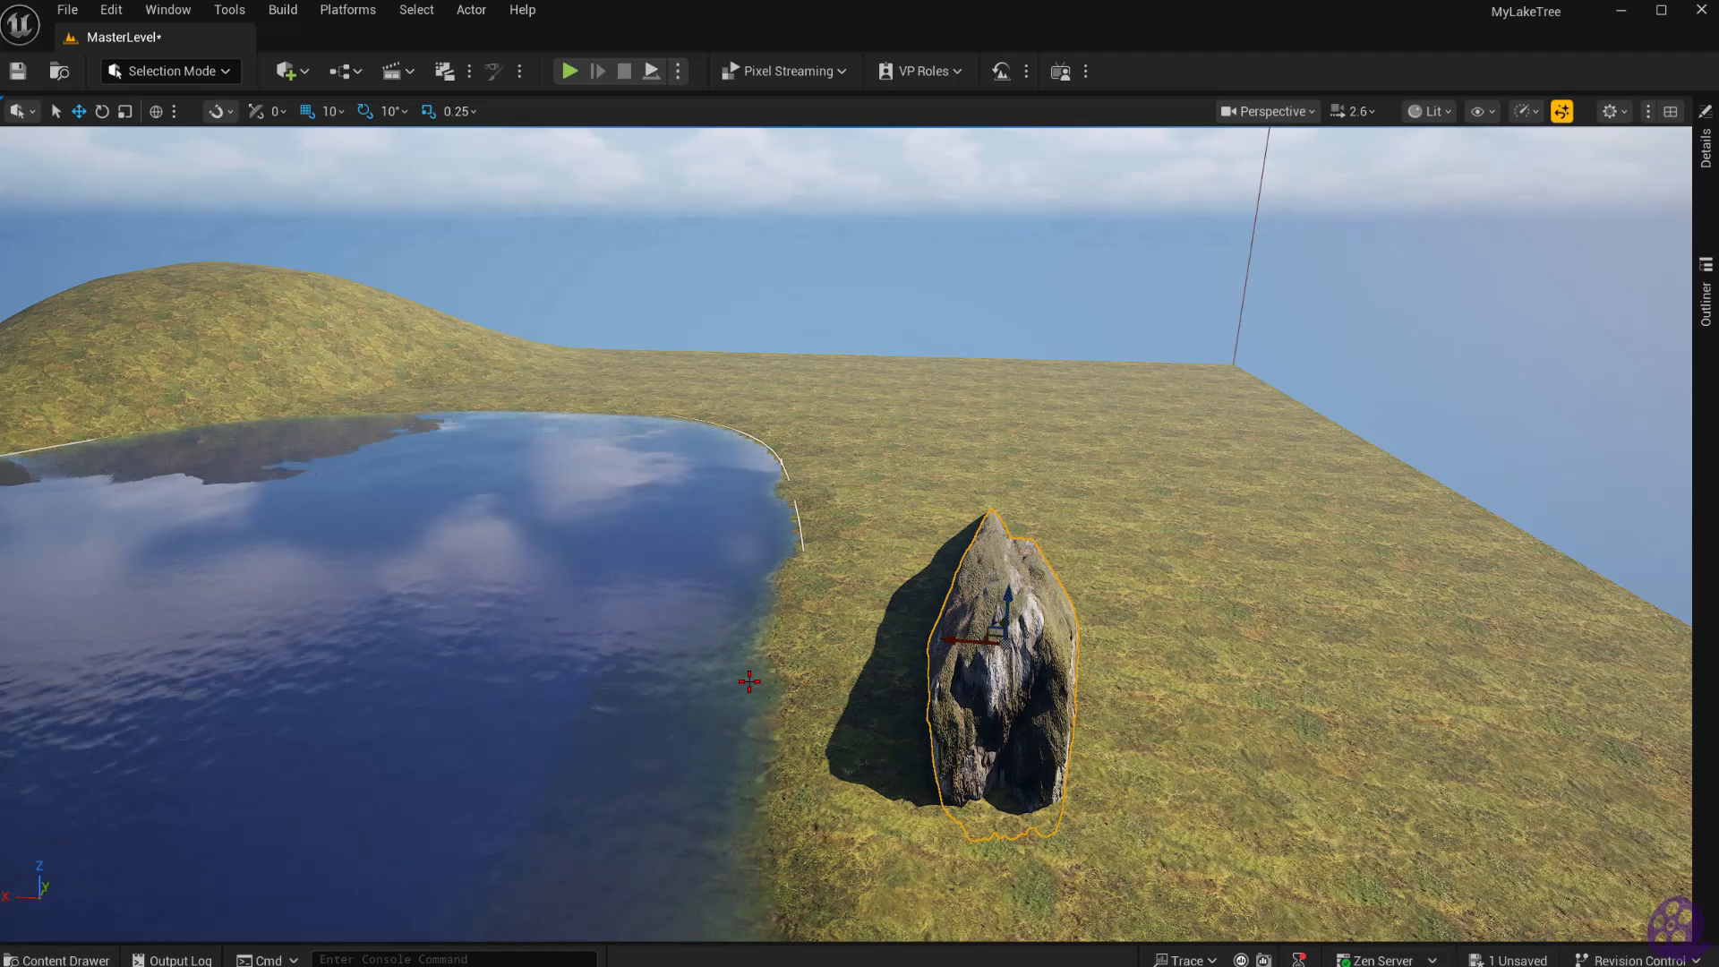
key("r")
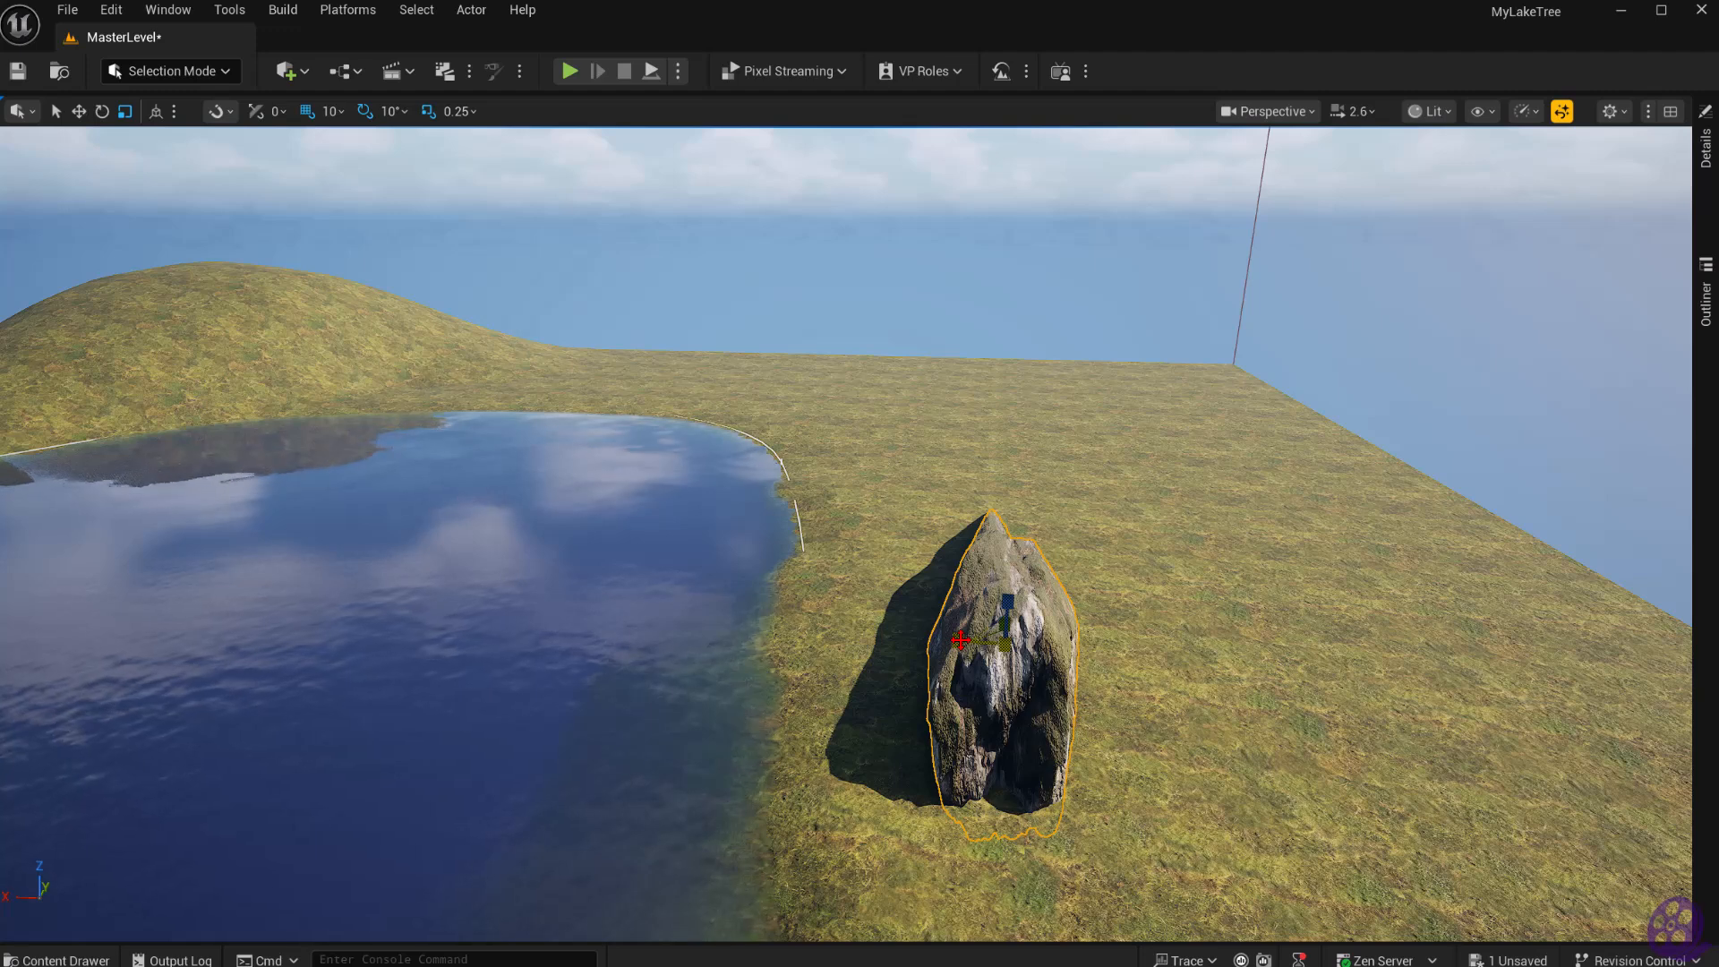
left_click_drag(959, 645, 904, 646)
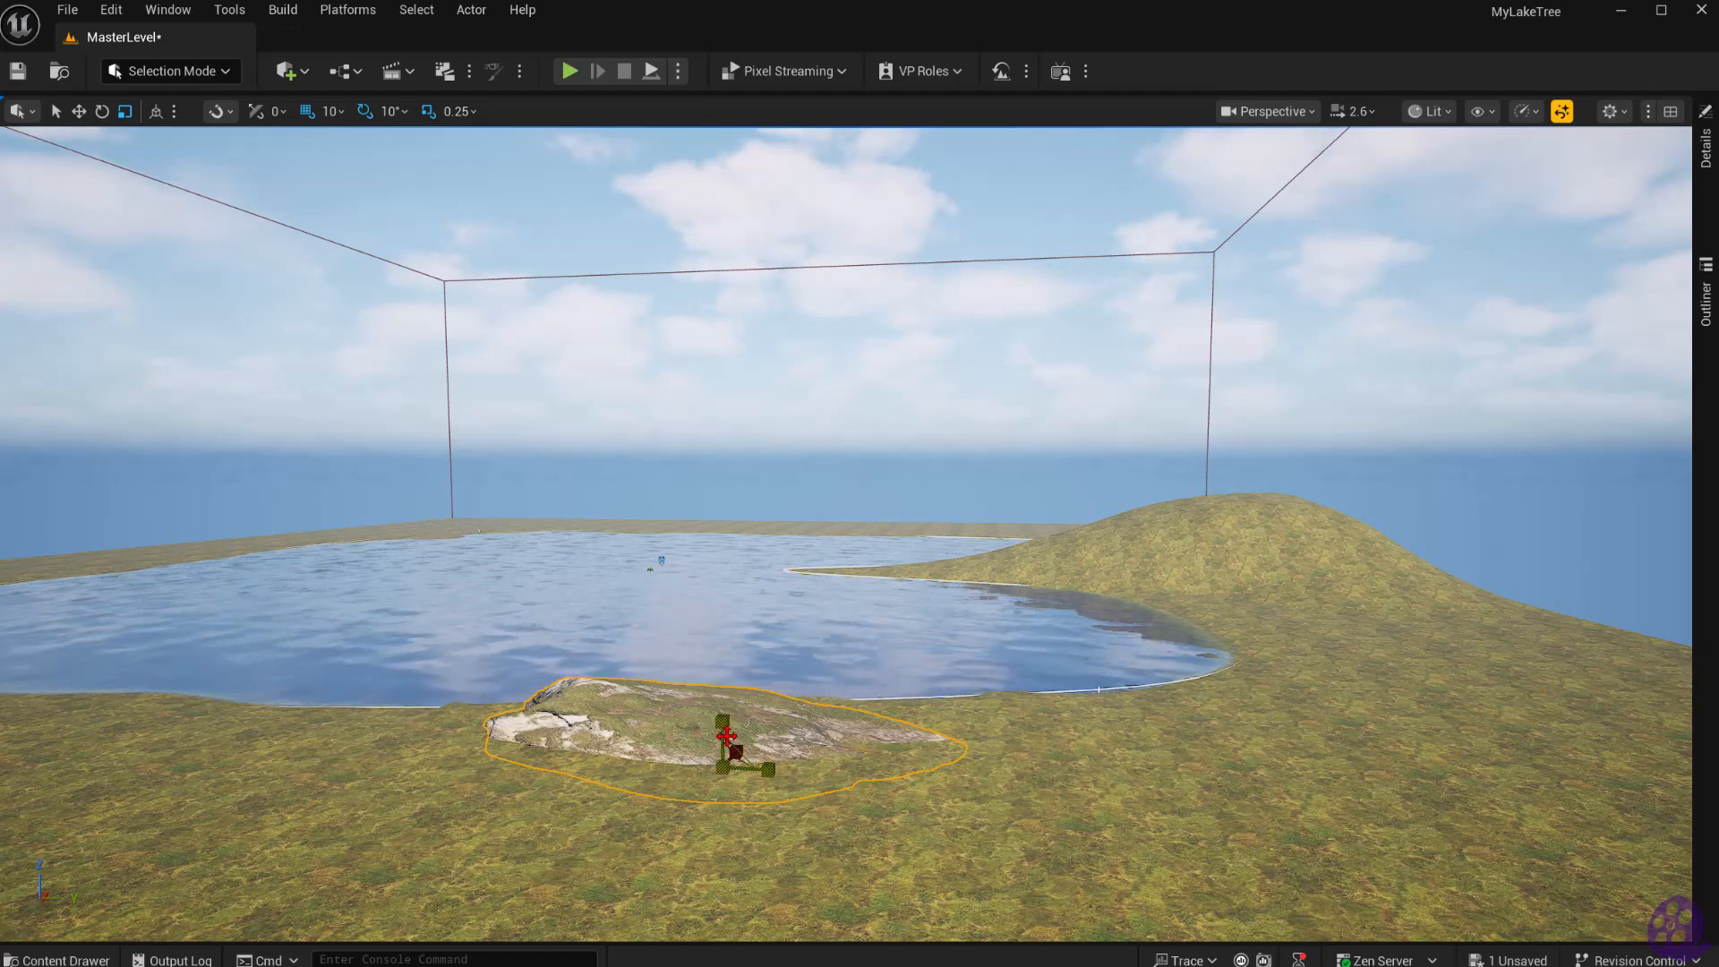
key("w")
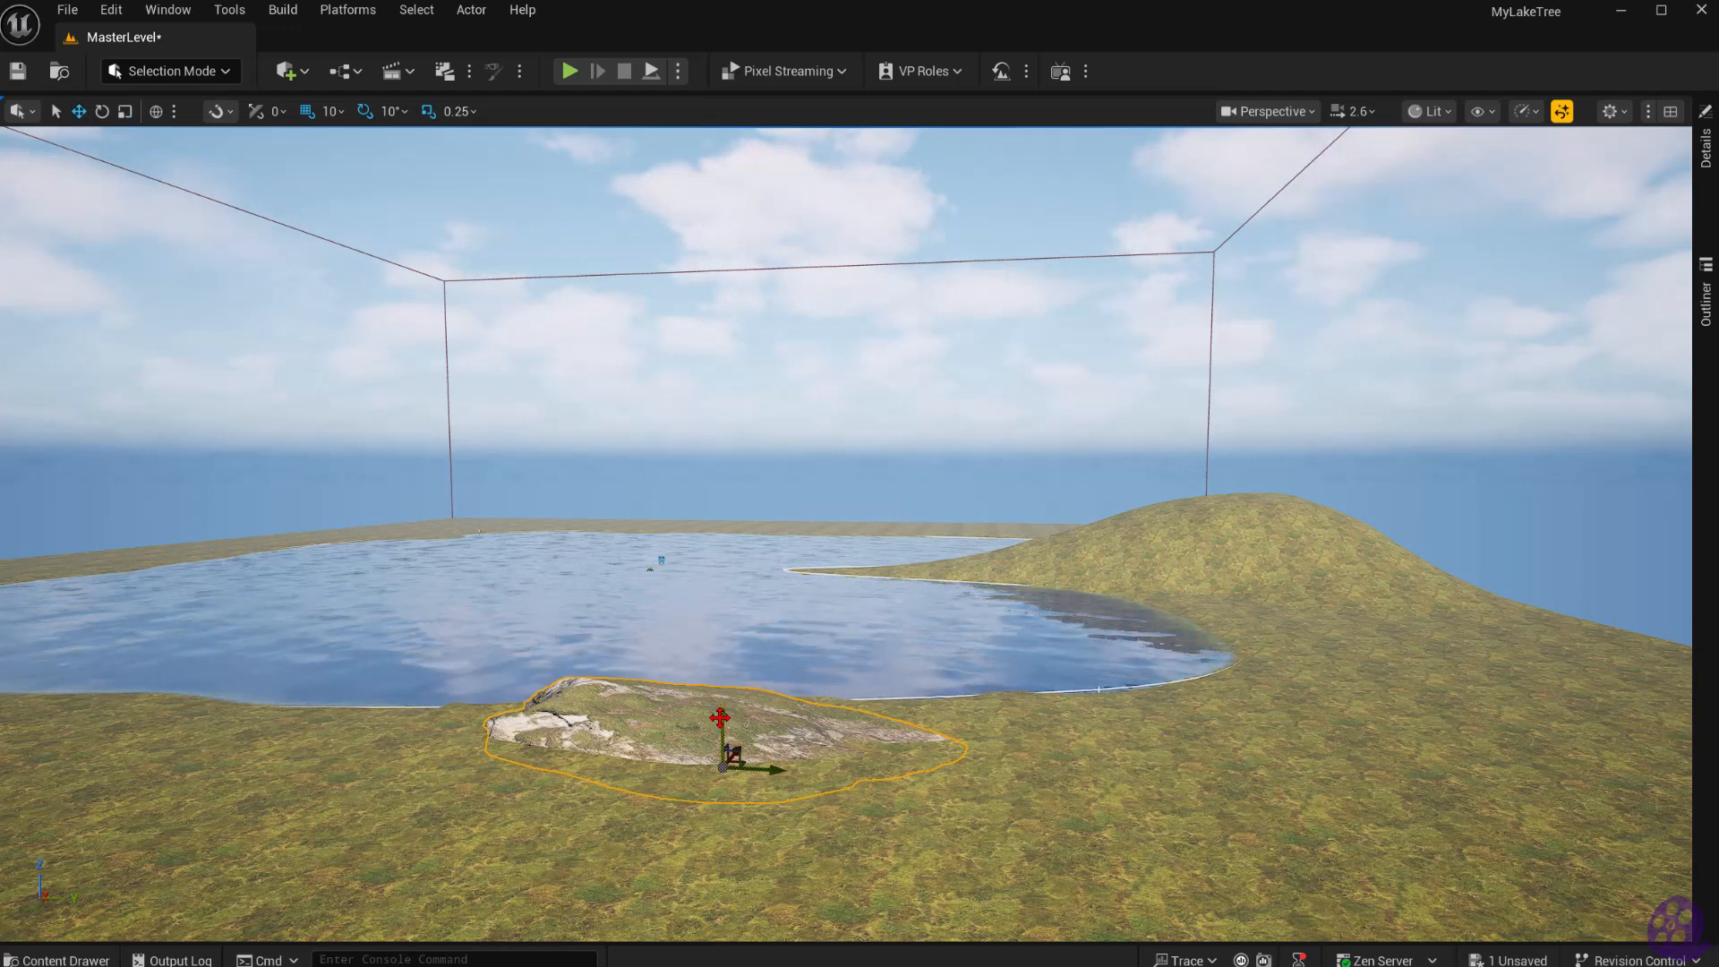
left_click_drag(720, 717, 723, 722)
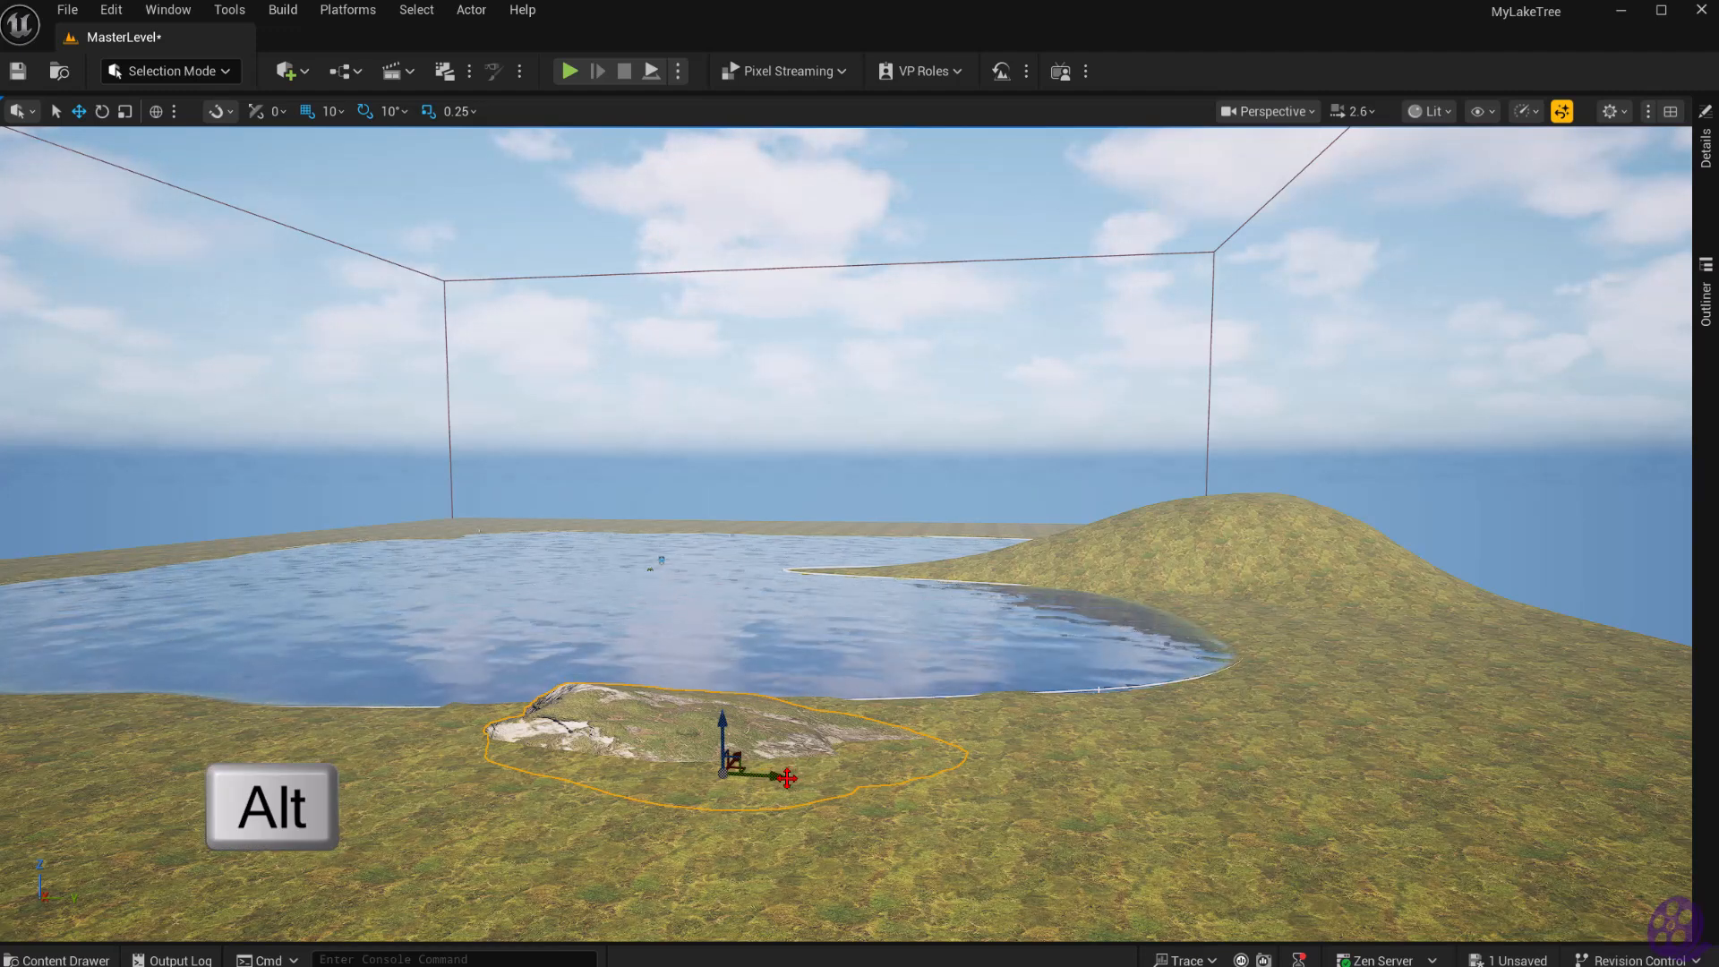
Duplicate the rock along the shore toward the hill, turn the copy around its vertical axis and slide it against the original.
left_click_drag(773, 778, 1155, 765, "alt")
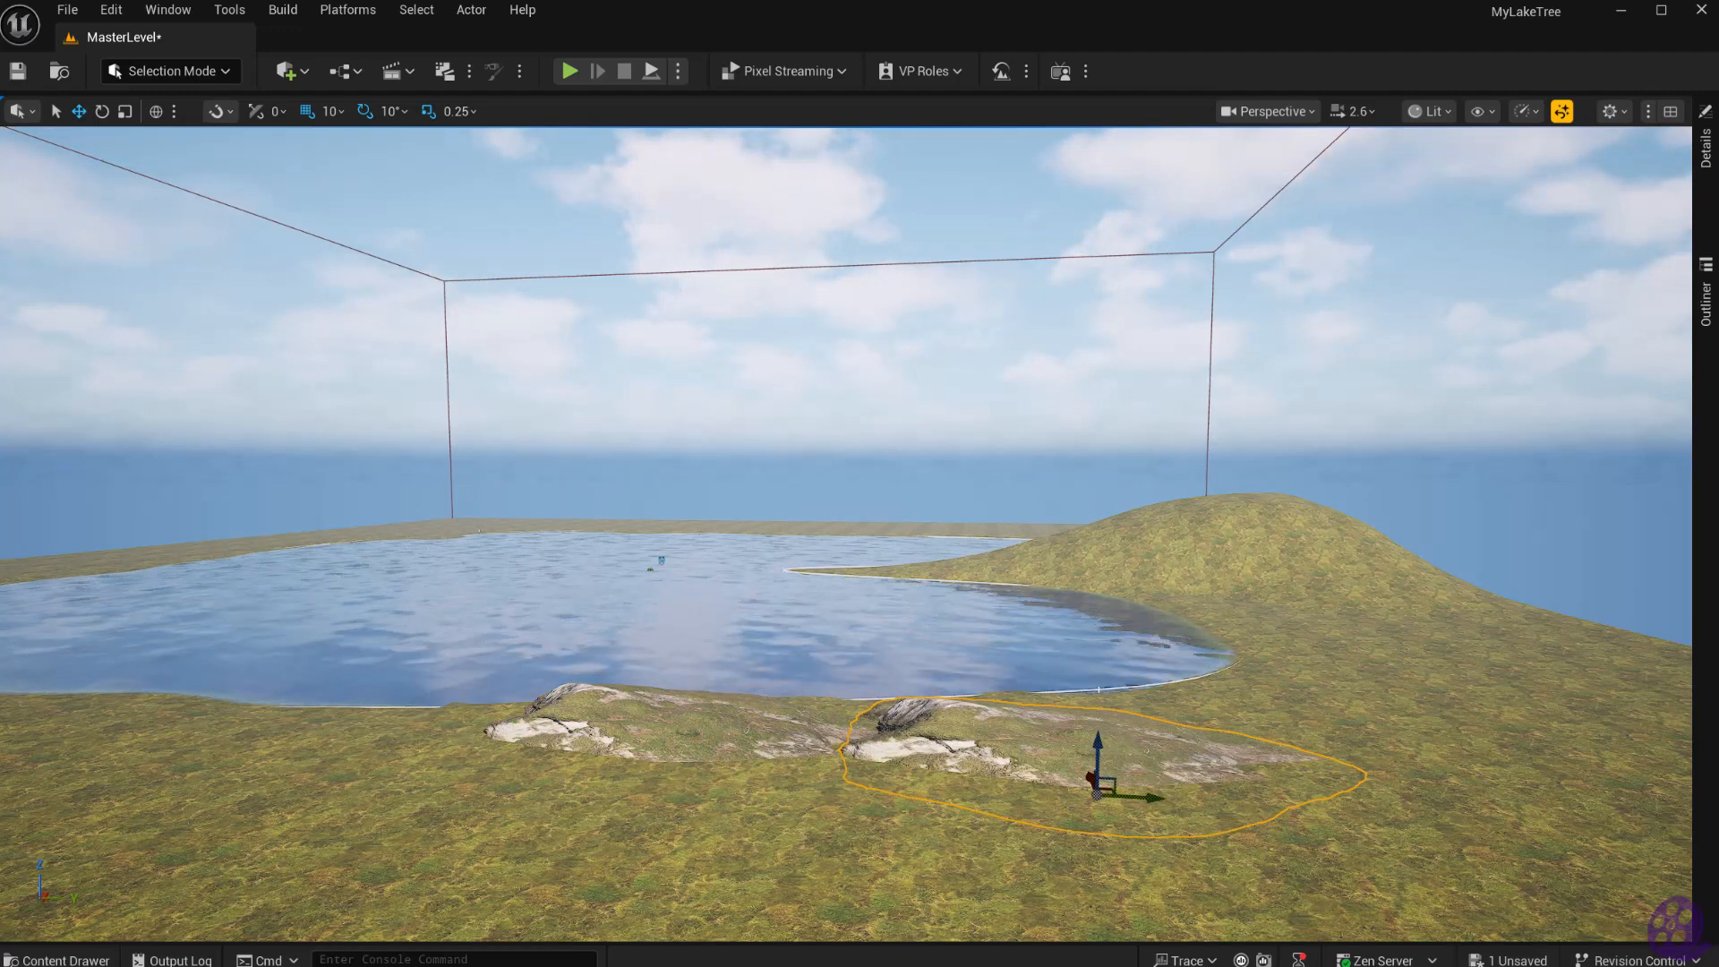
key("e")
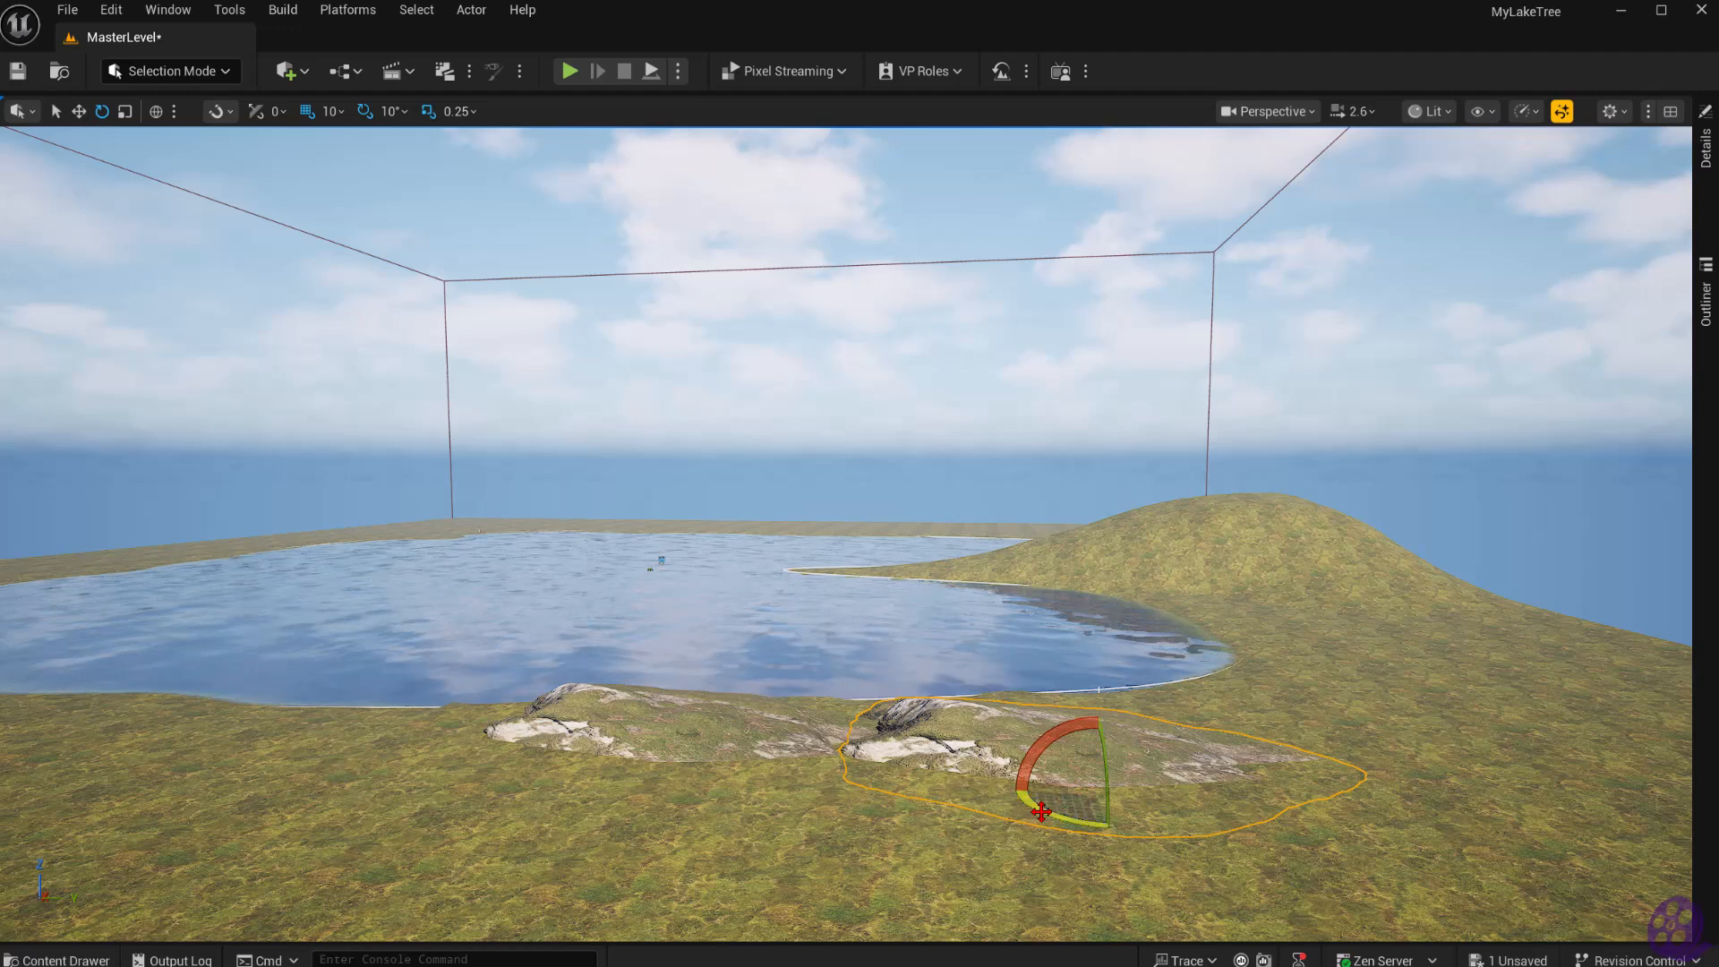
left_click_drag(1041, 812, 978, 841)
key("w")
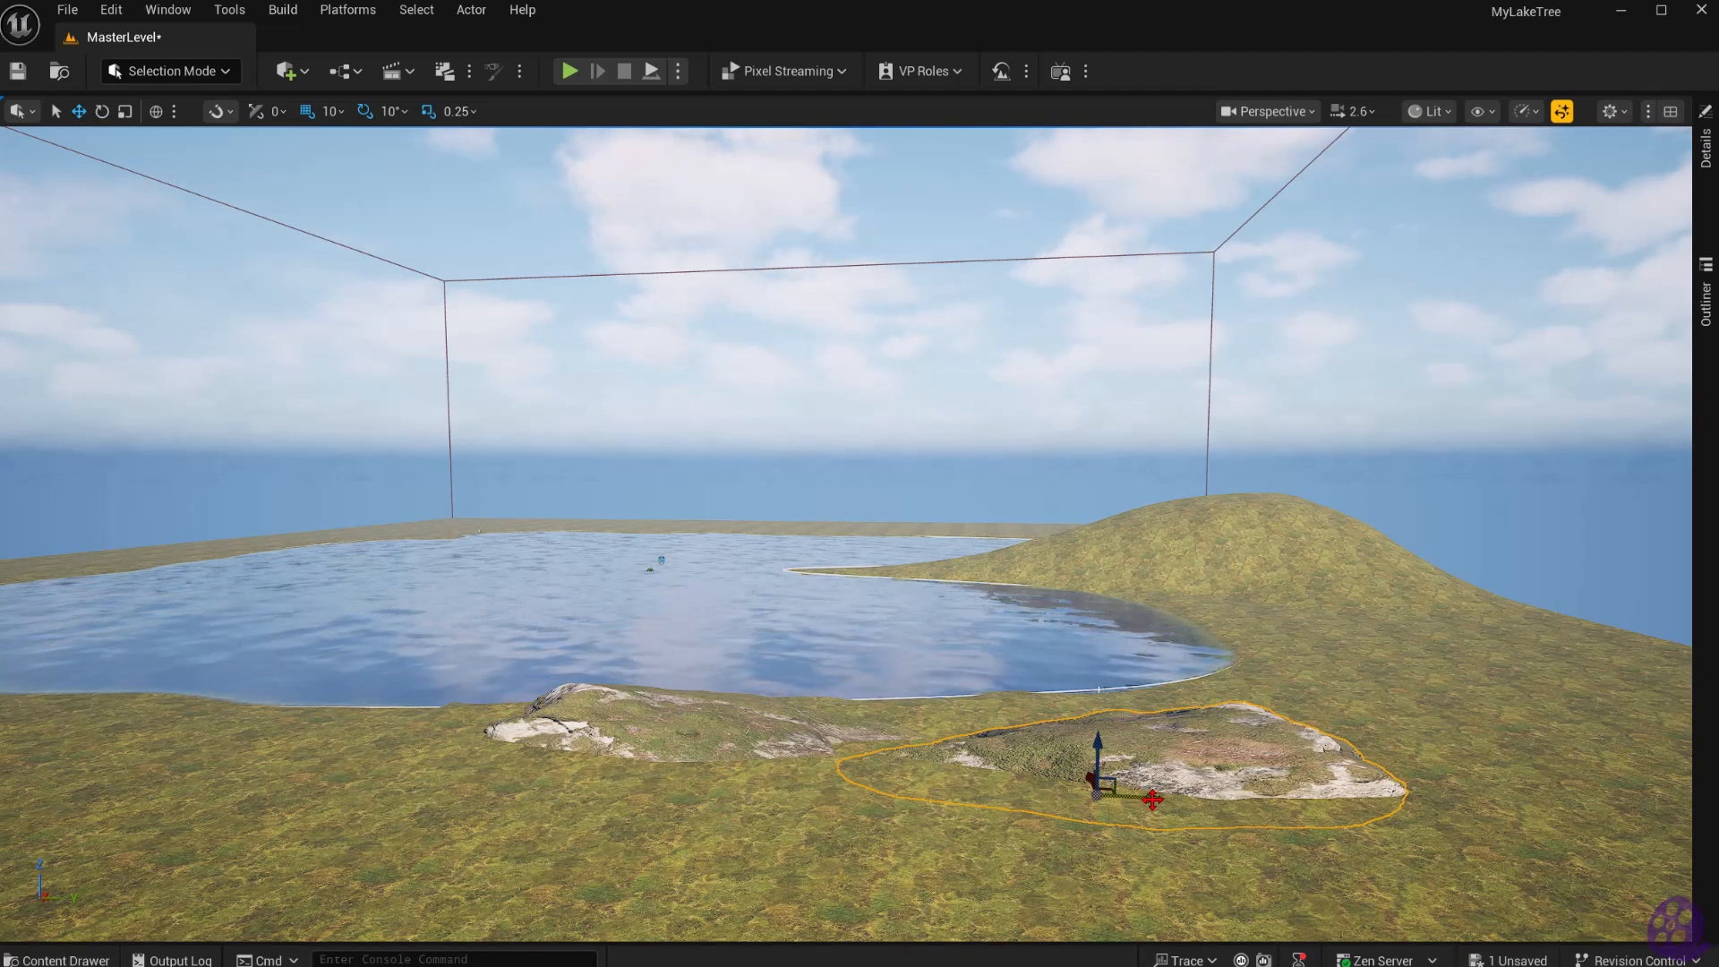
left_click_drag(1153, 799, 1051, 792)
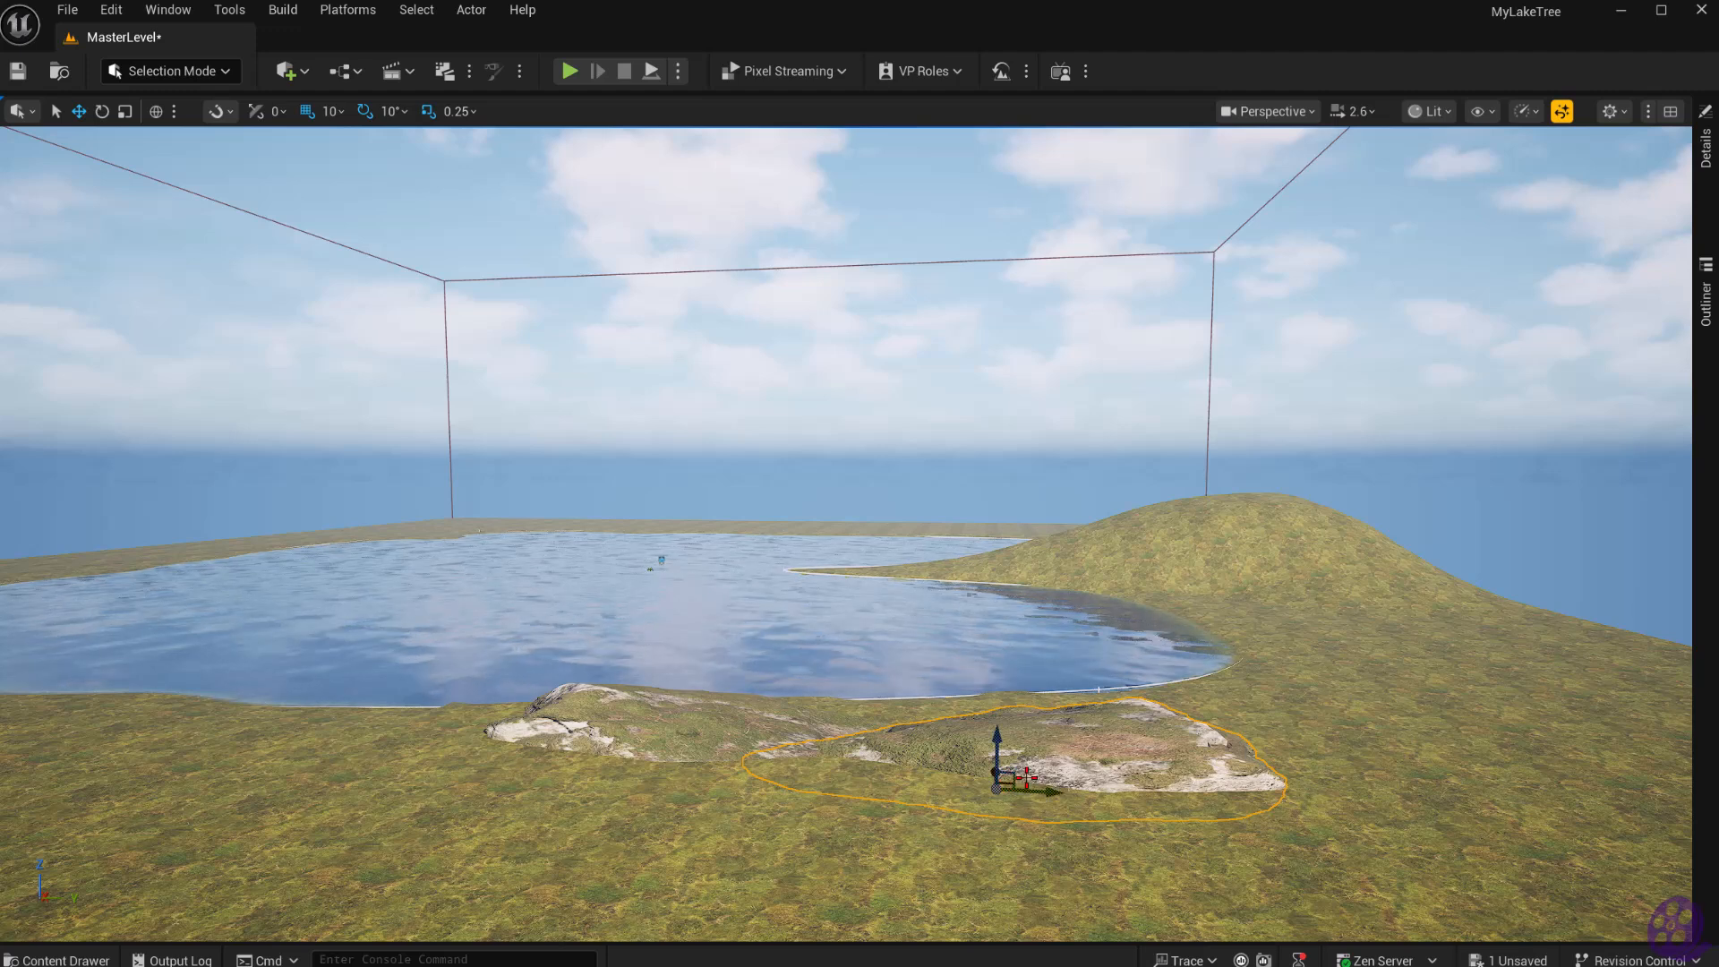
Rotate the duplicated rock slightly more and move it closer to the water's edge beside the original.
key("e")
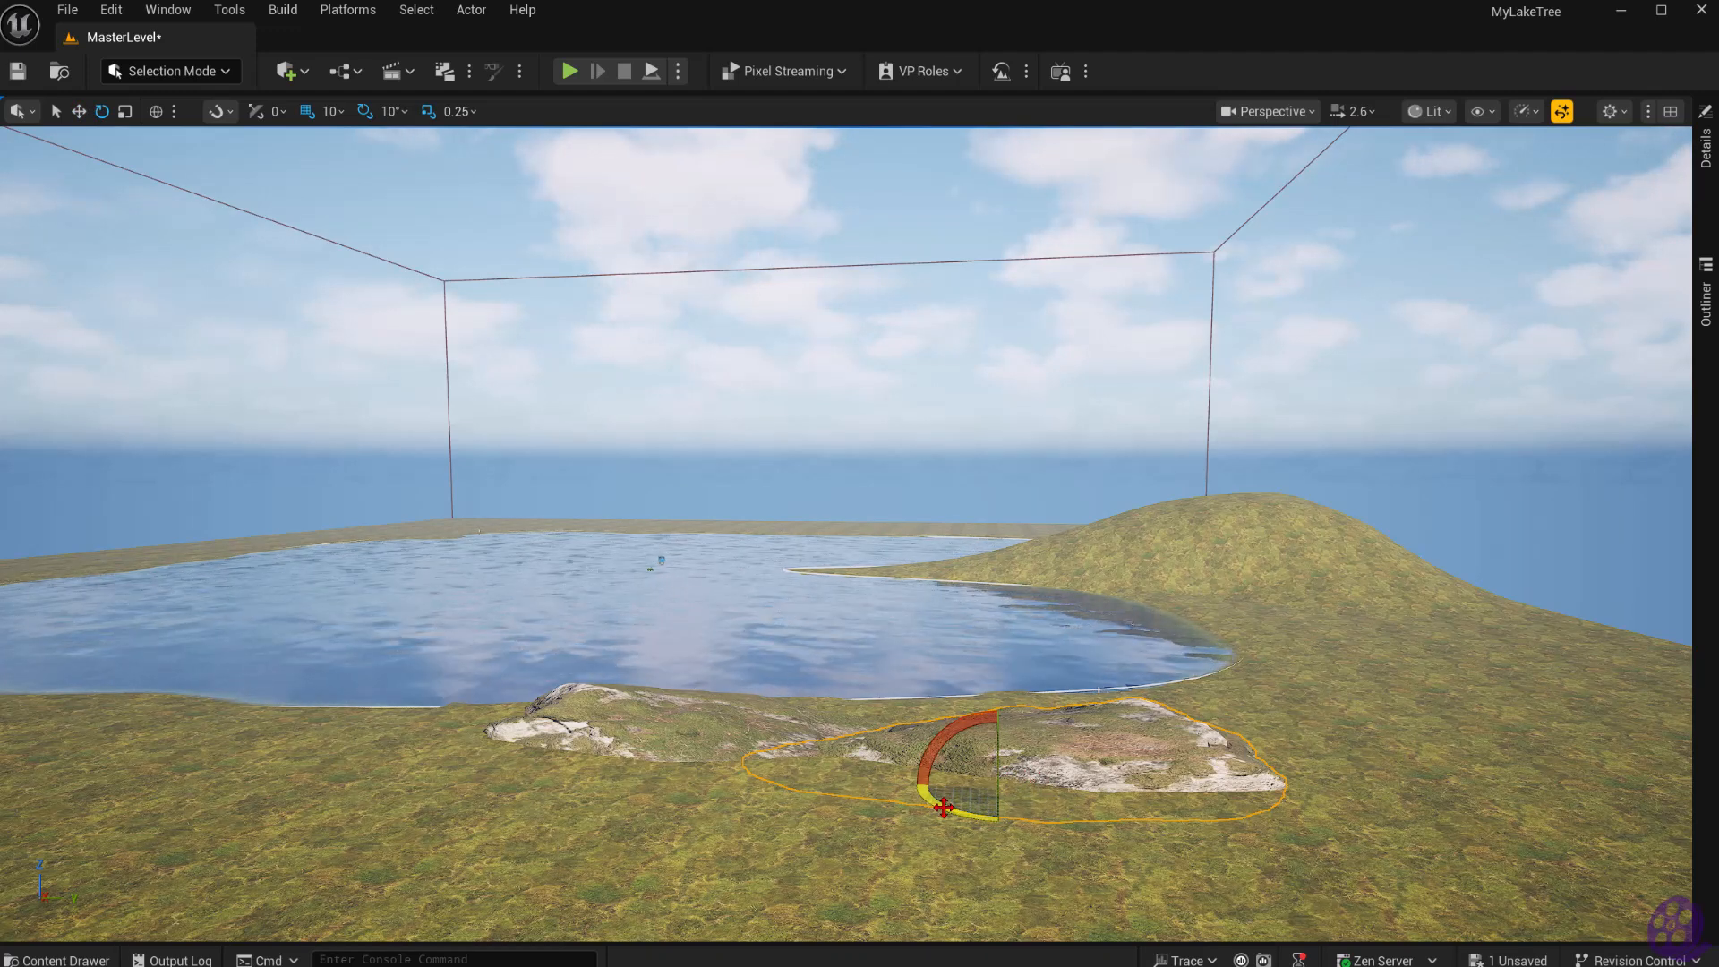
left_click_drag(944, 808, 931, 810)
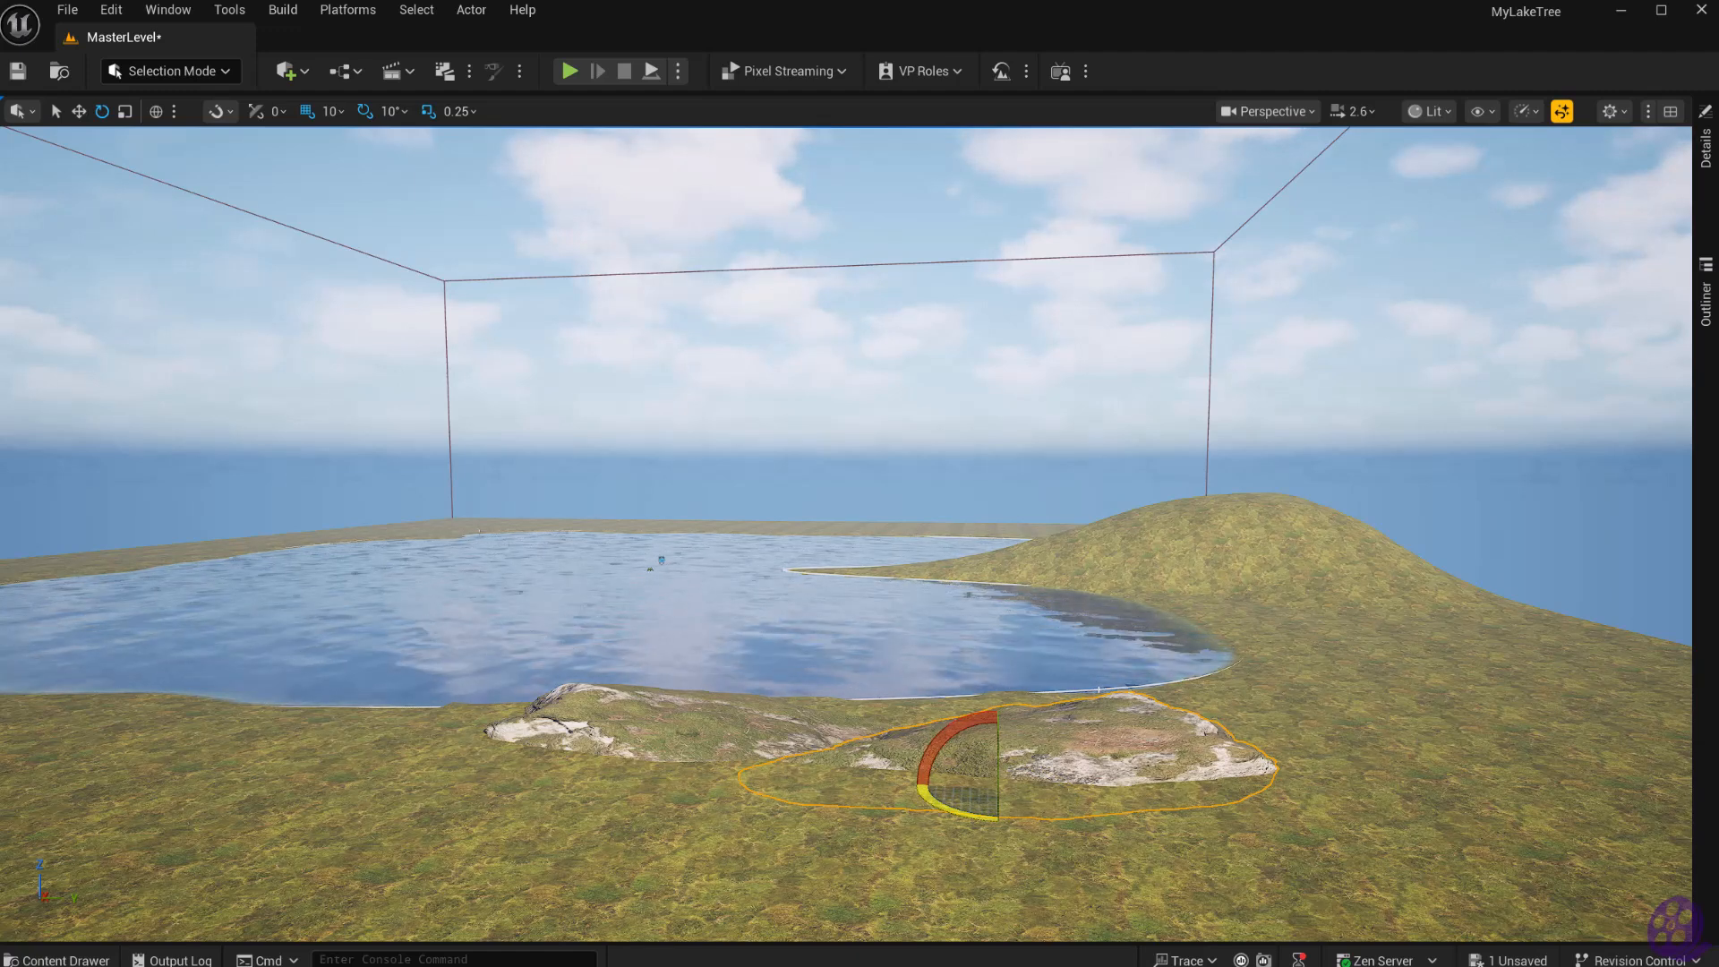
key("w")
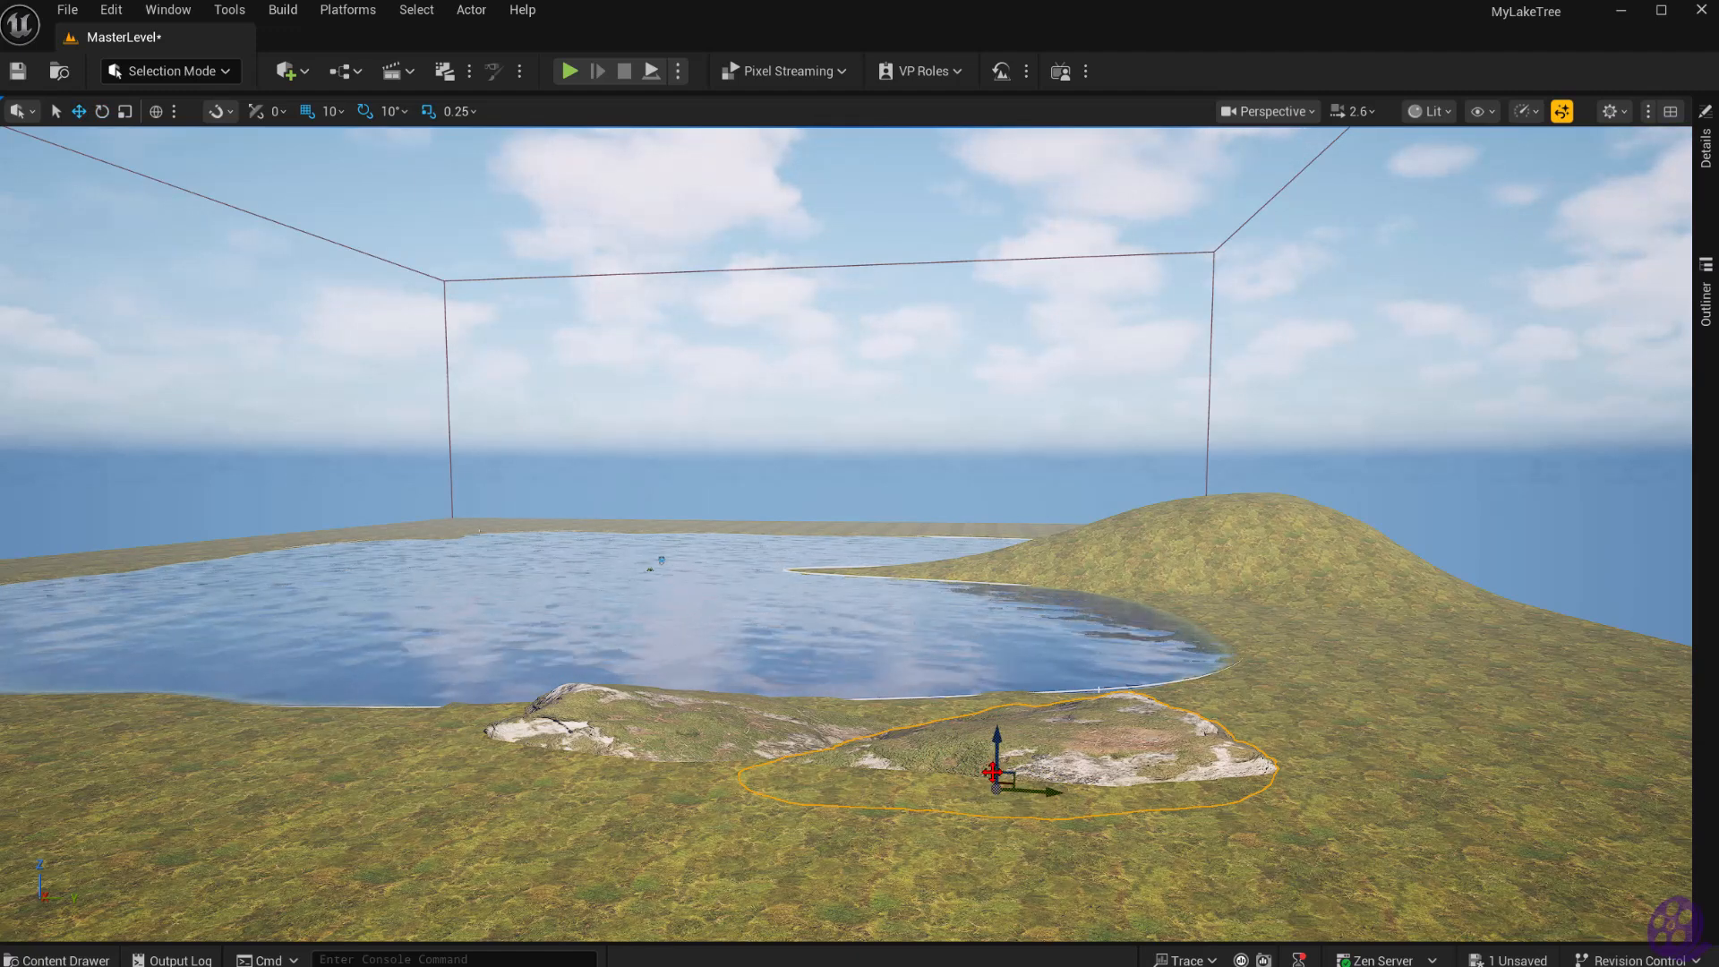
mouse_move(996, 772)
left_mouse_down()
mouse_move(1043, 779)
mouse_move(1015, 779)
left_mouse_up()
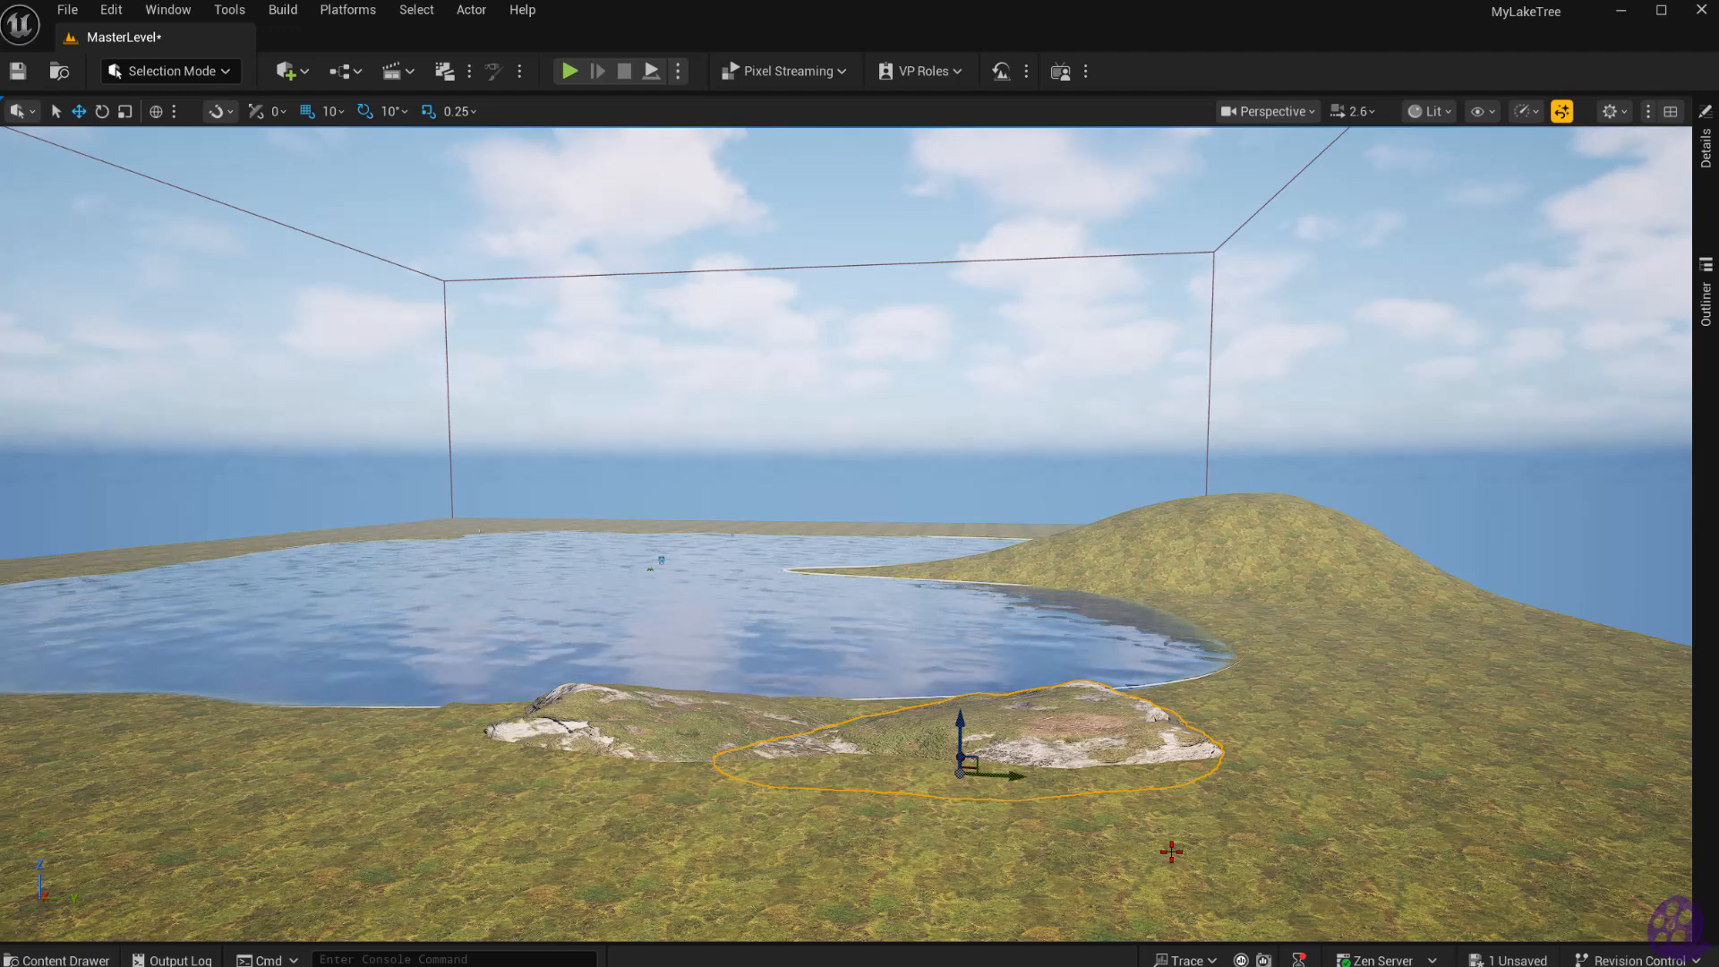
Deselect the rock copy and save everything in the project.
key("Escape")
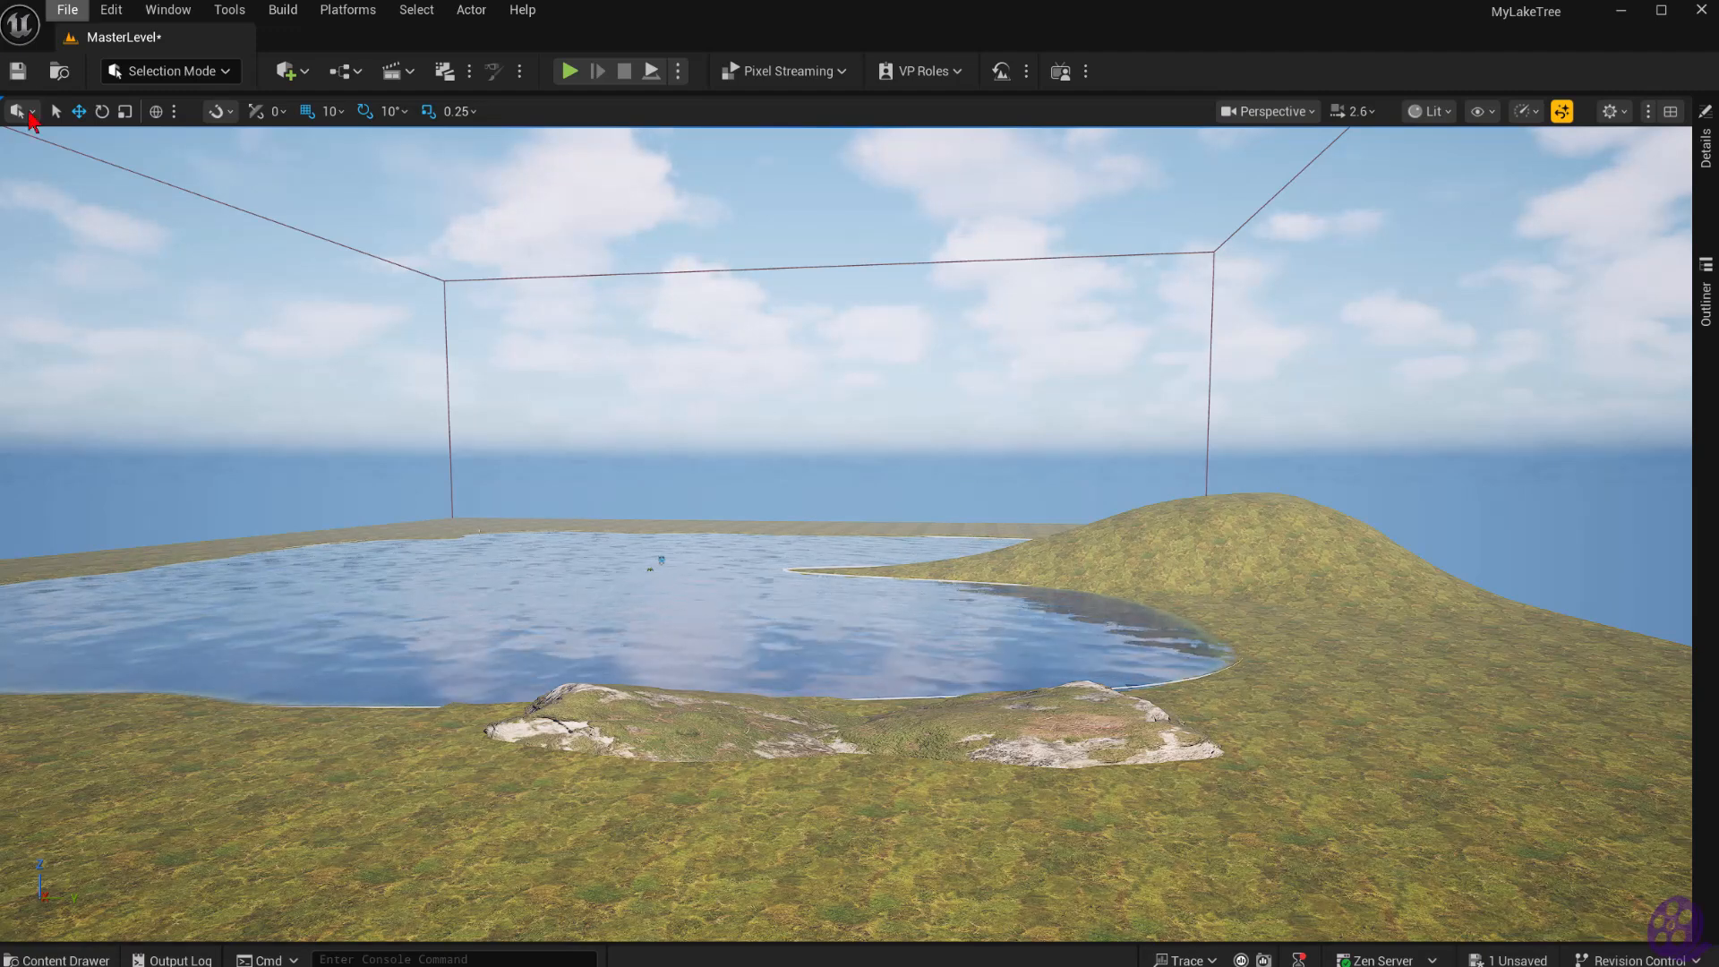
left_click(75, 18)
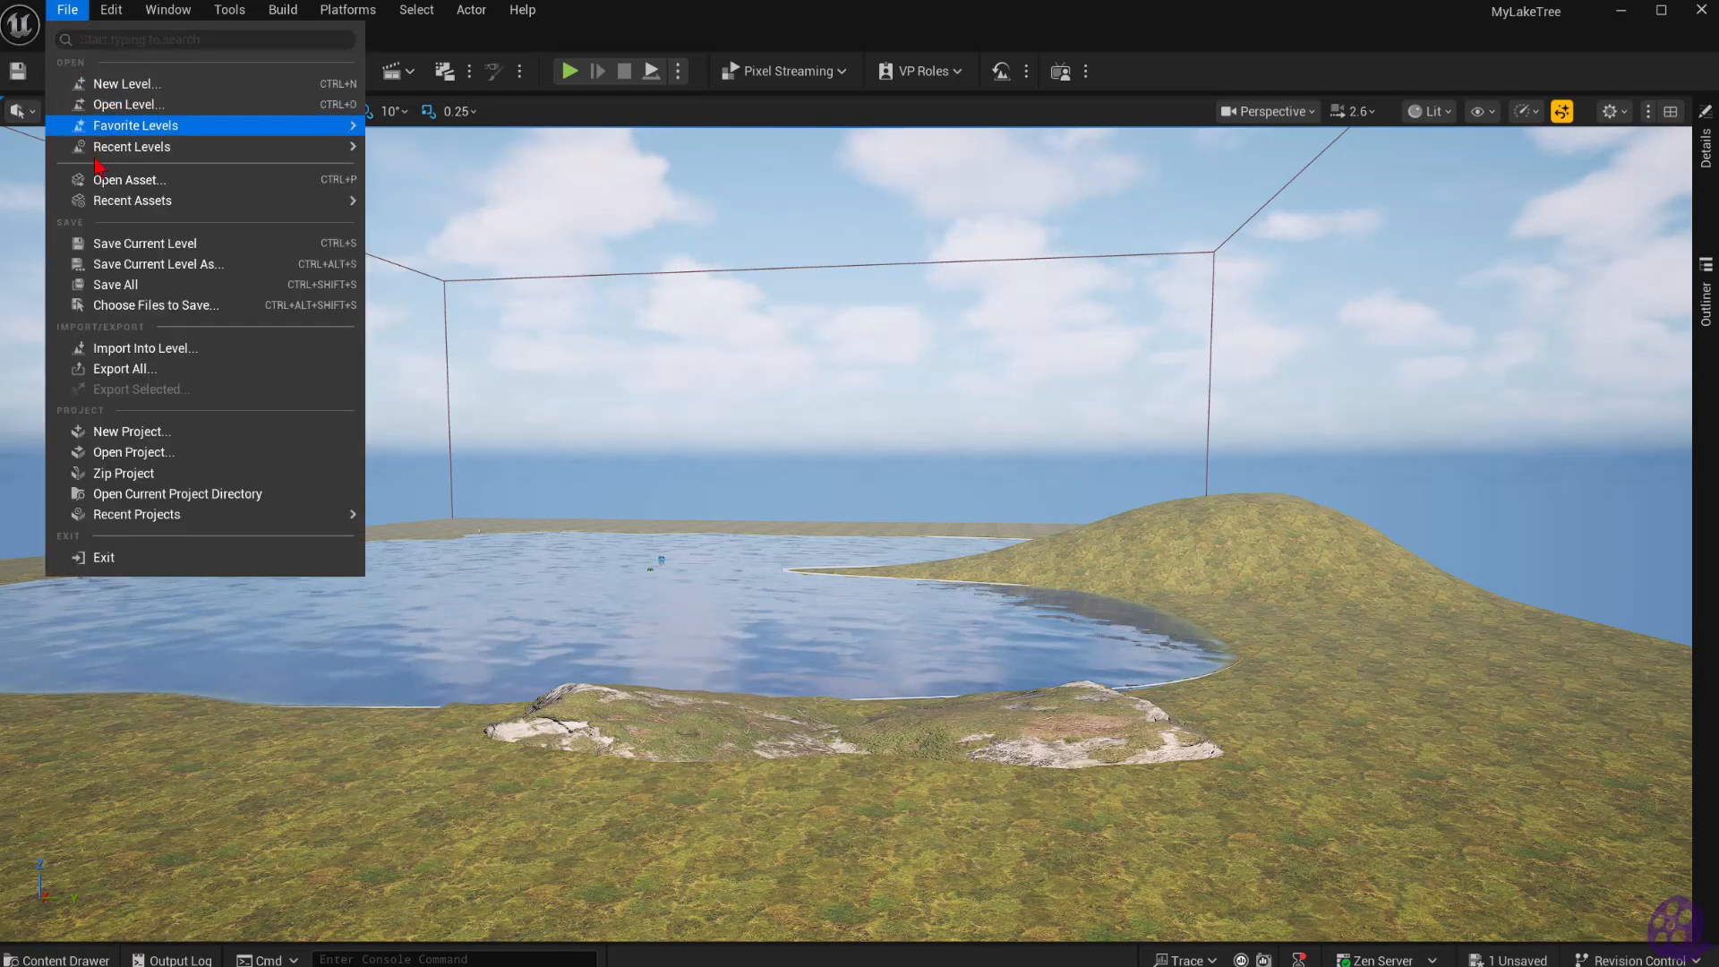
left_click(113, 283)
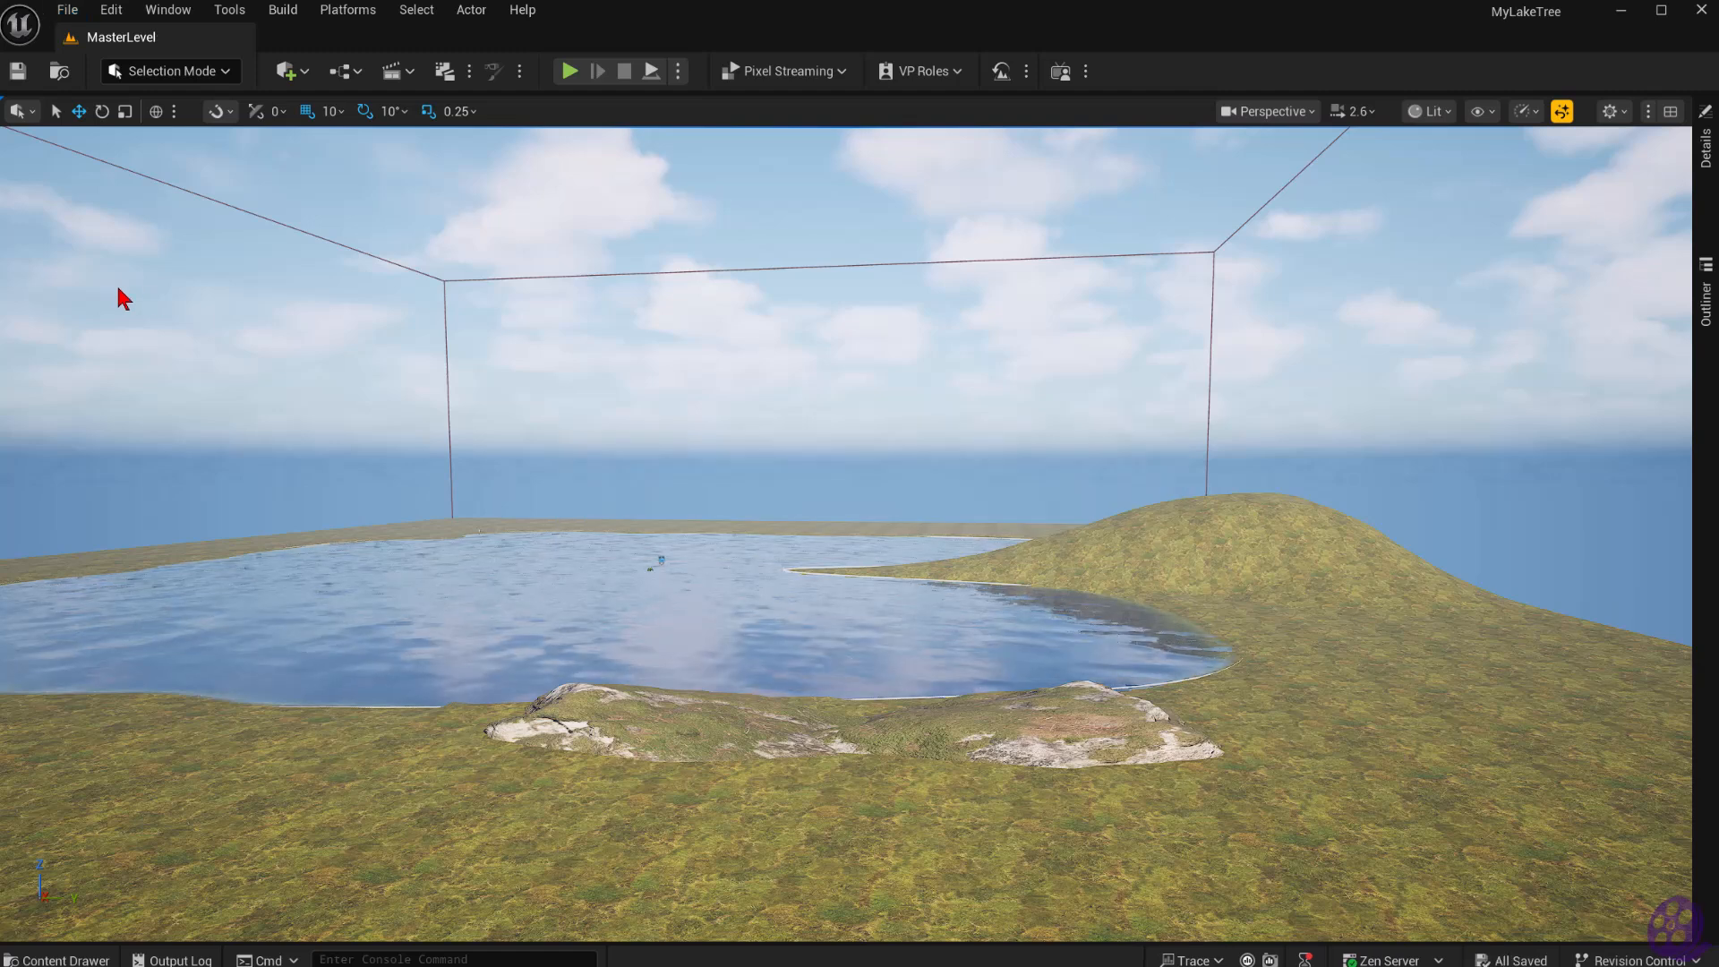
Duplicate the original rock along the near shore, on the side away from the hill.
left_click(665, 719)
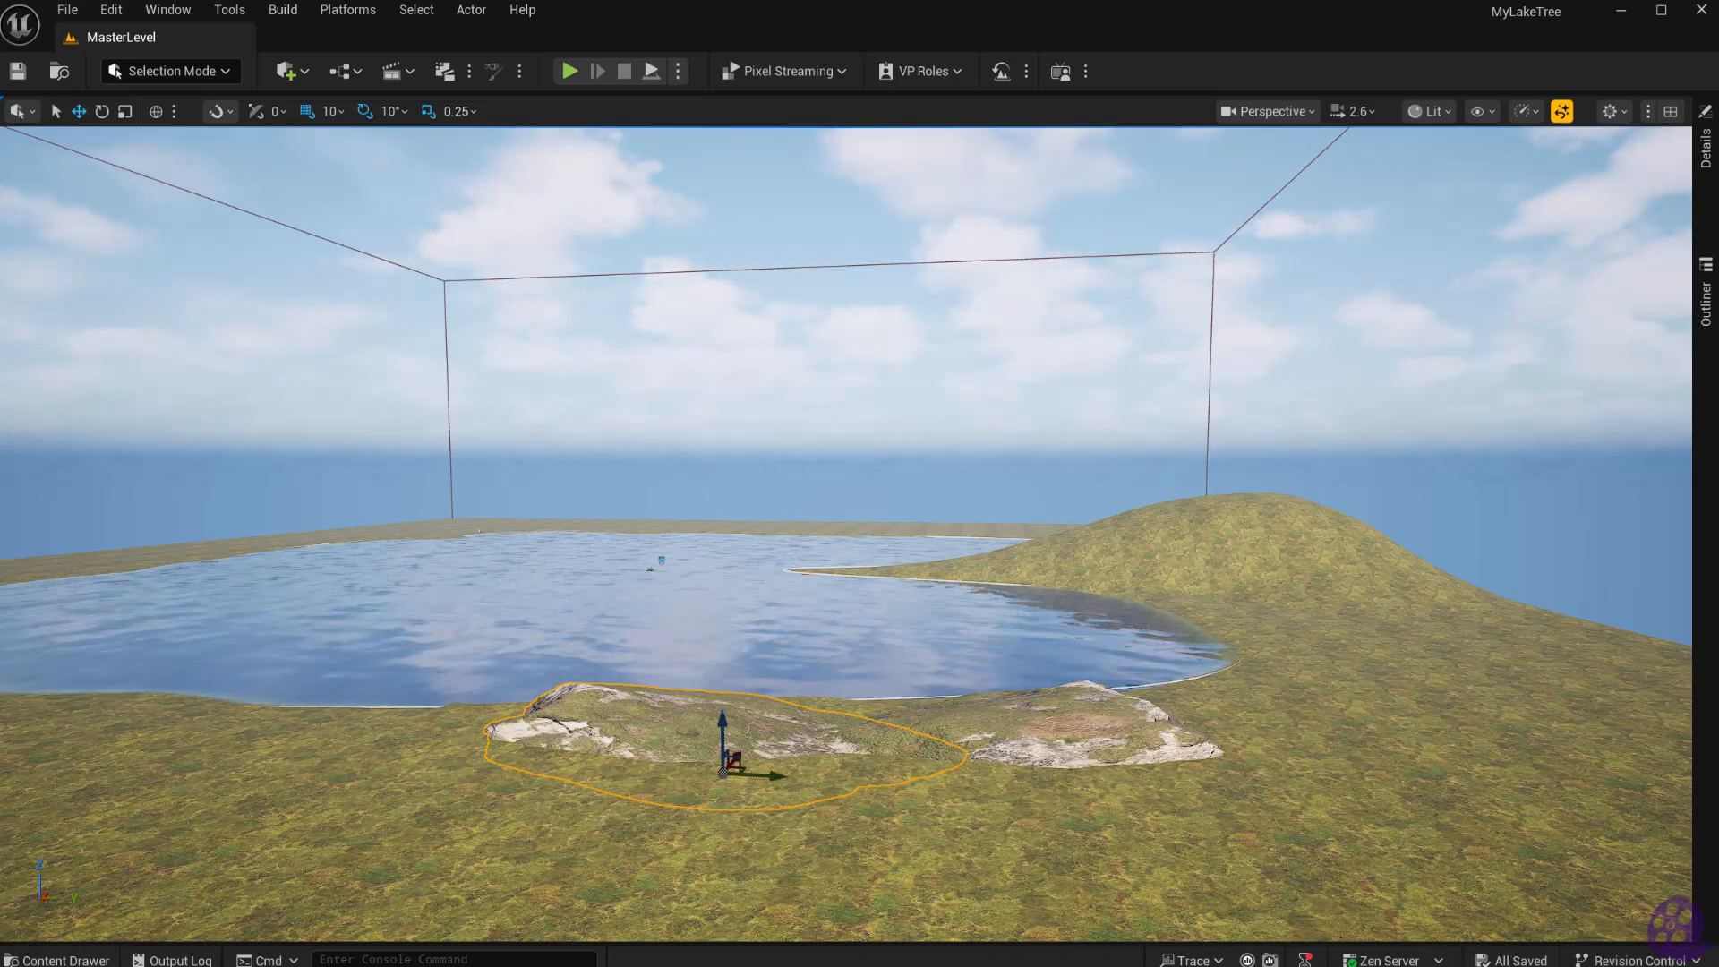
key("alt")
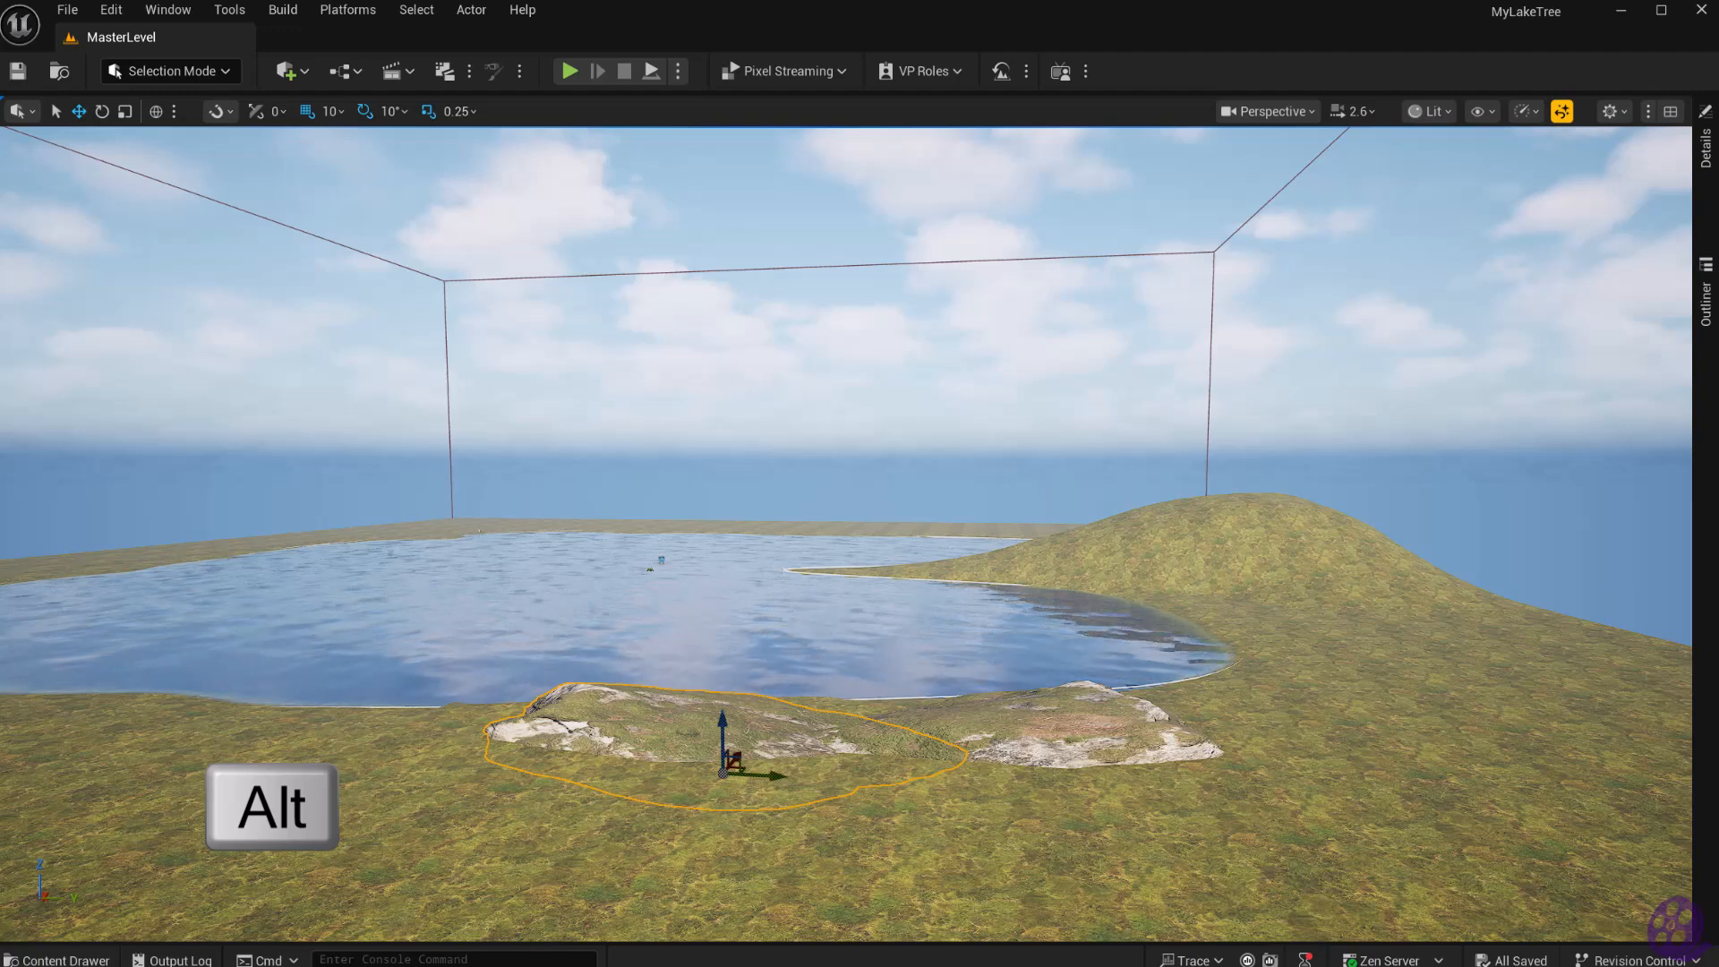
left_click_drag(770, 777, 478, 759, "alt")
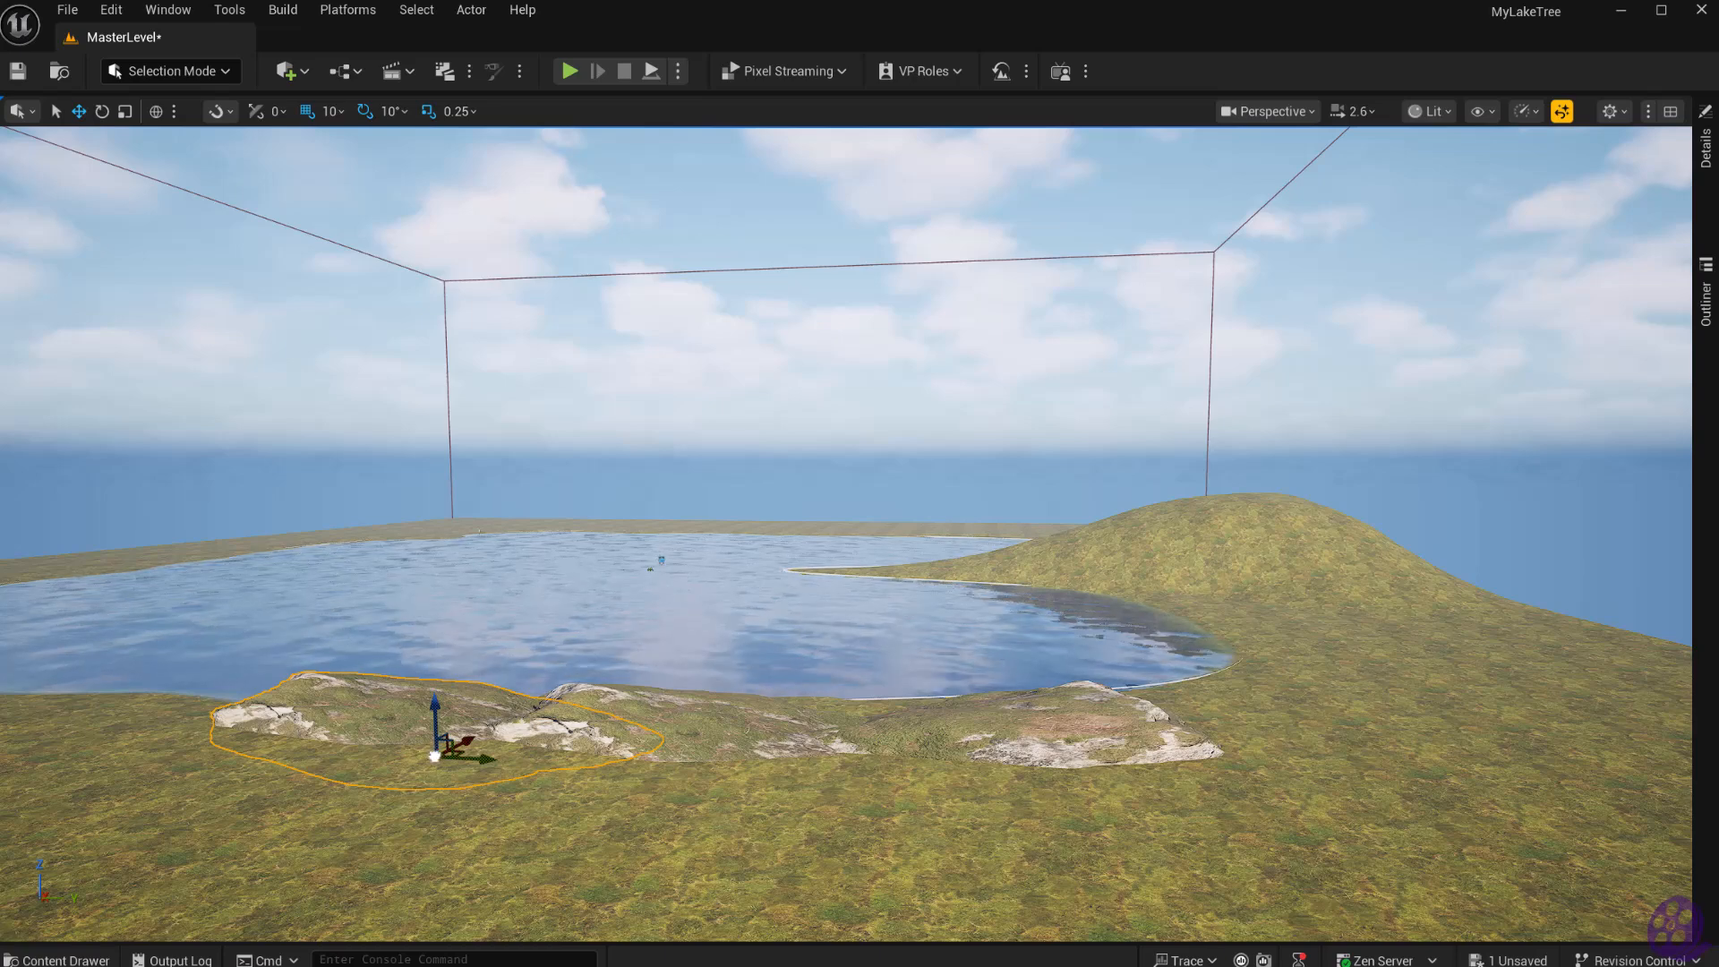
Move the duplicated rock from the near shore out over the lake toward the far side.
left_click_drag(435, 756, 458, 705)
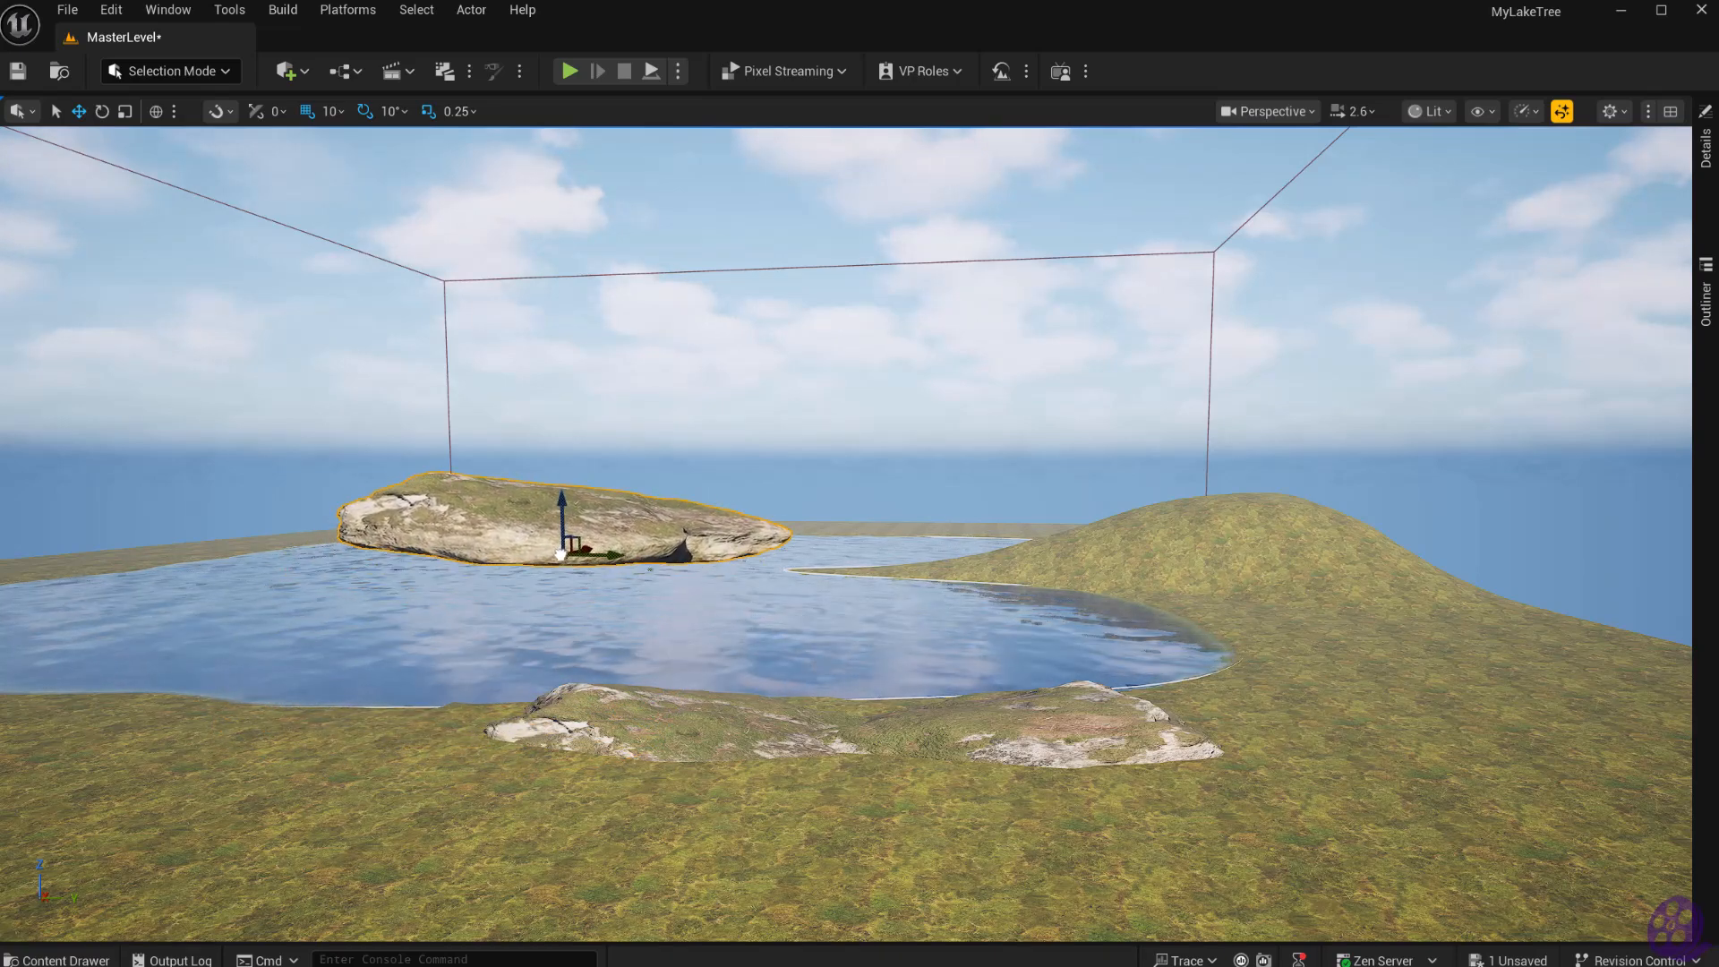
left_click_drag(560, 555, 642, 506)
right_click_drag(109, 831, 276, 824)
key("w")
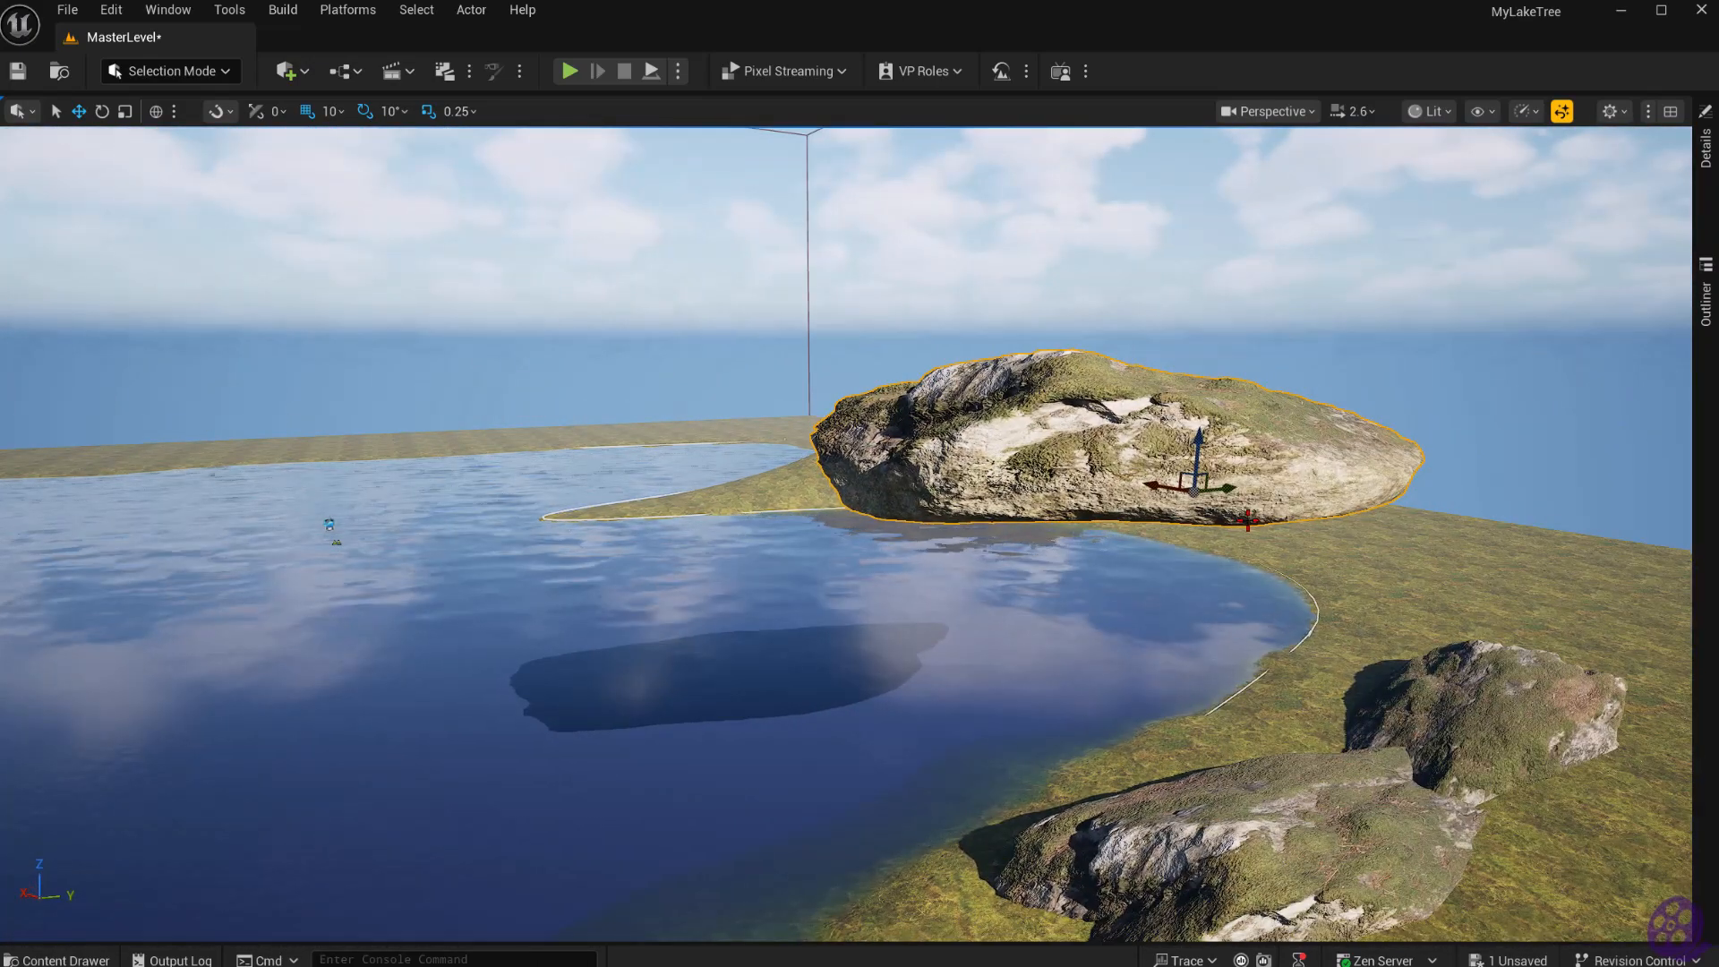
left_click_drag(1196, 493, 173, 504)
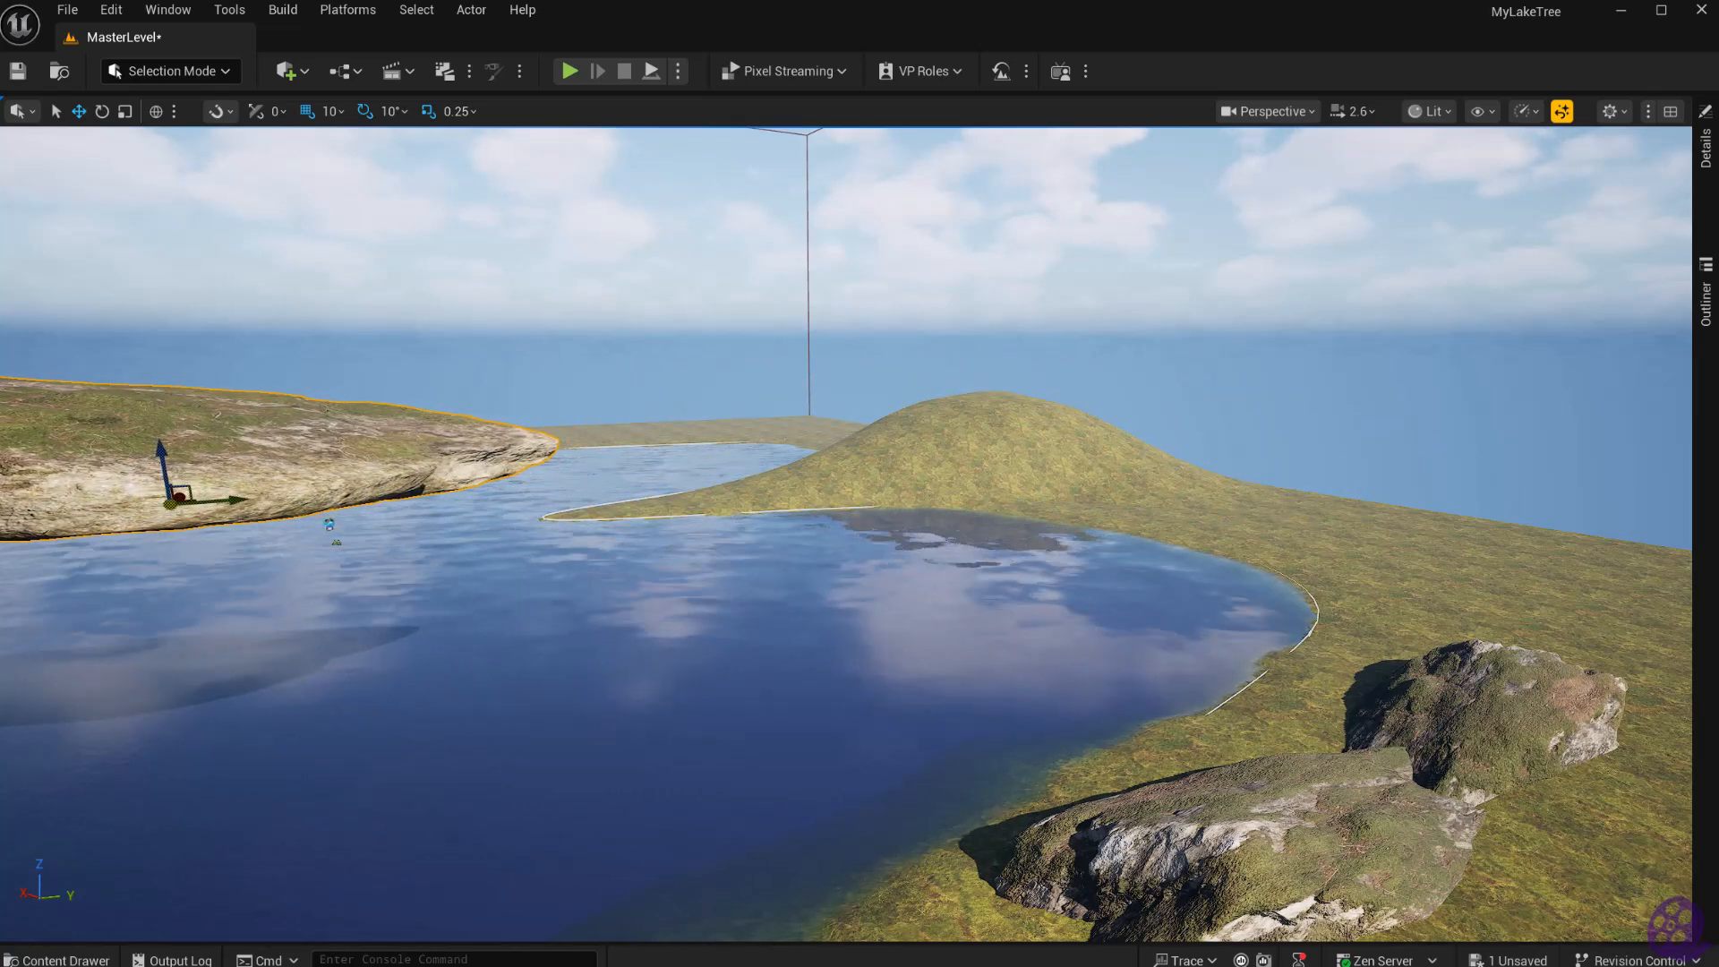
key("f")
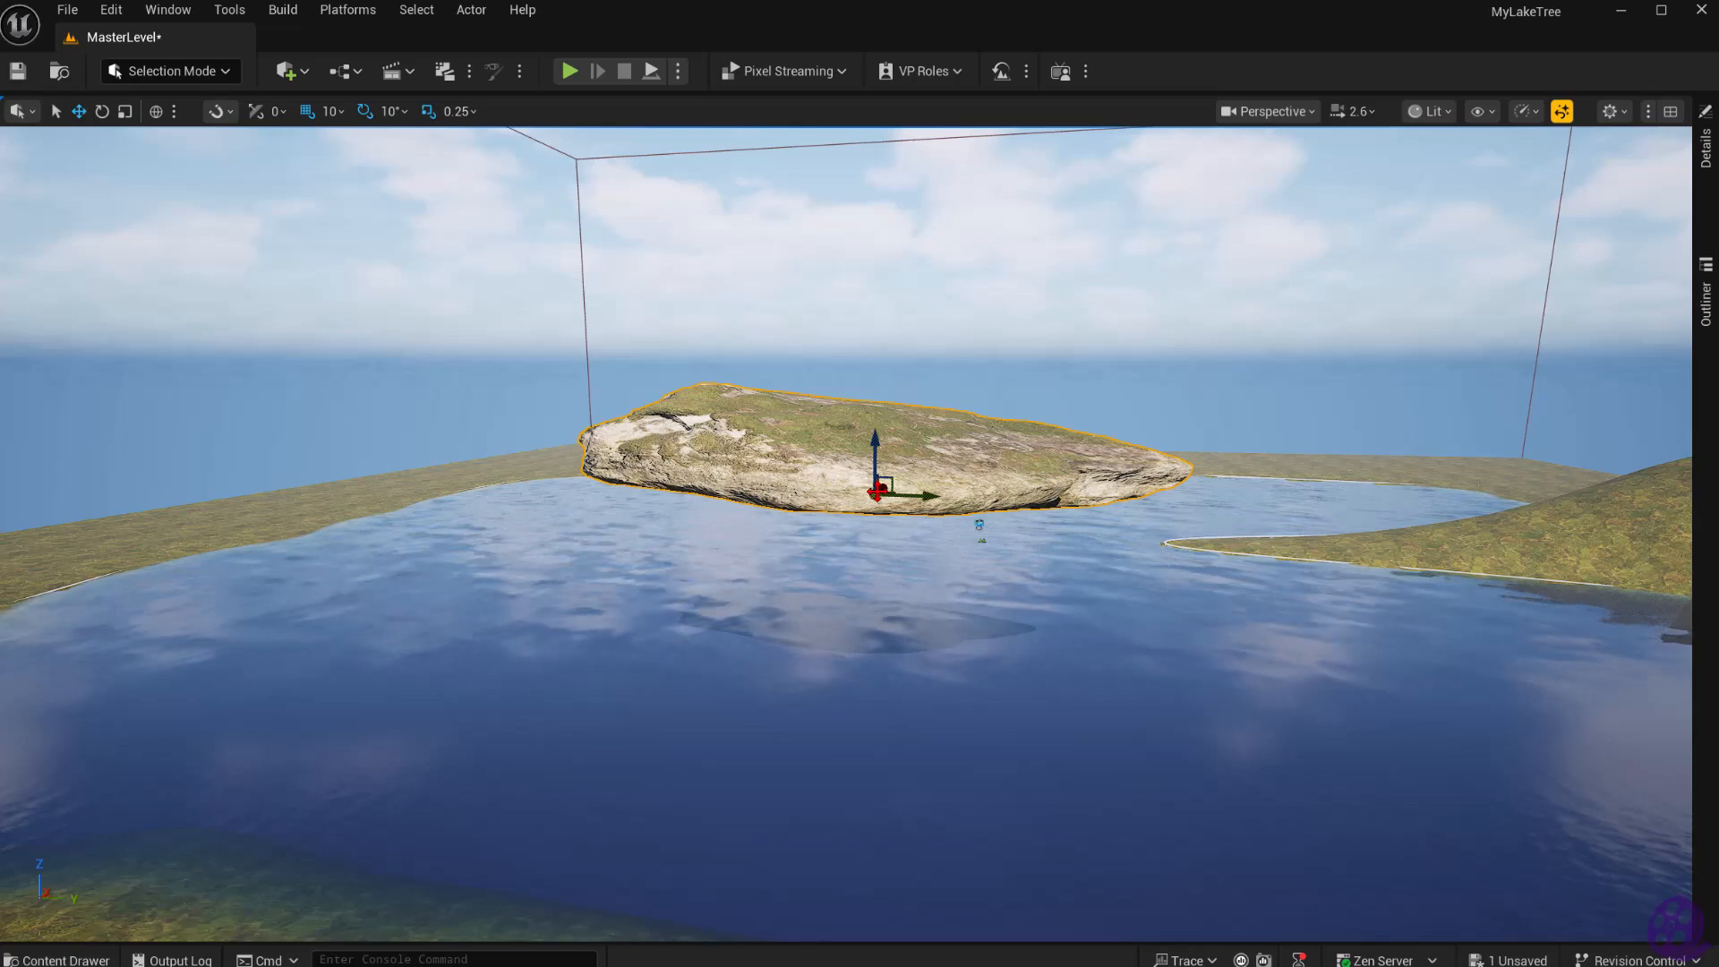
mouse_move(873, 495)
left_mouse_down()
mouse_move(858, 437)
mouse_move(874, 510)
mouse_move(894, 517)
left_mouse_up()
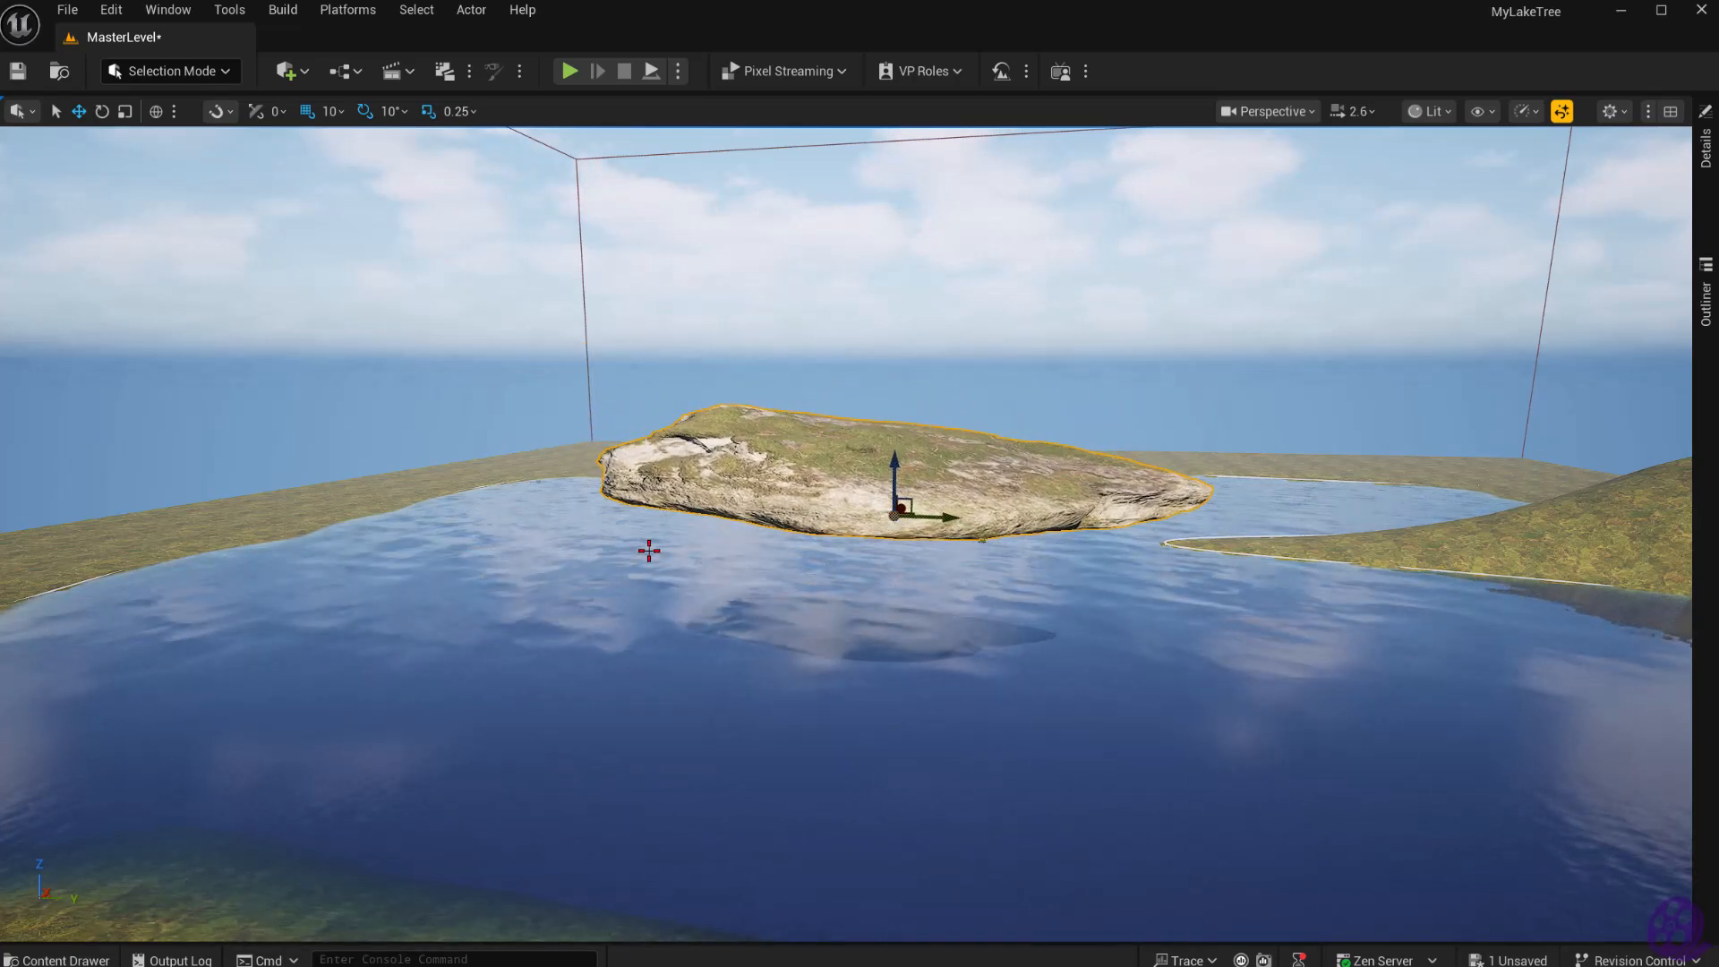
right_click_drag(648, 550, 577, 546)
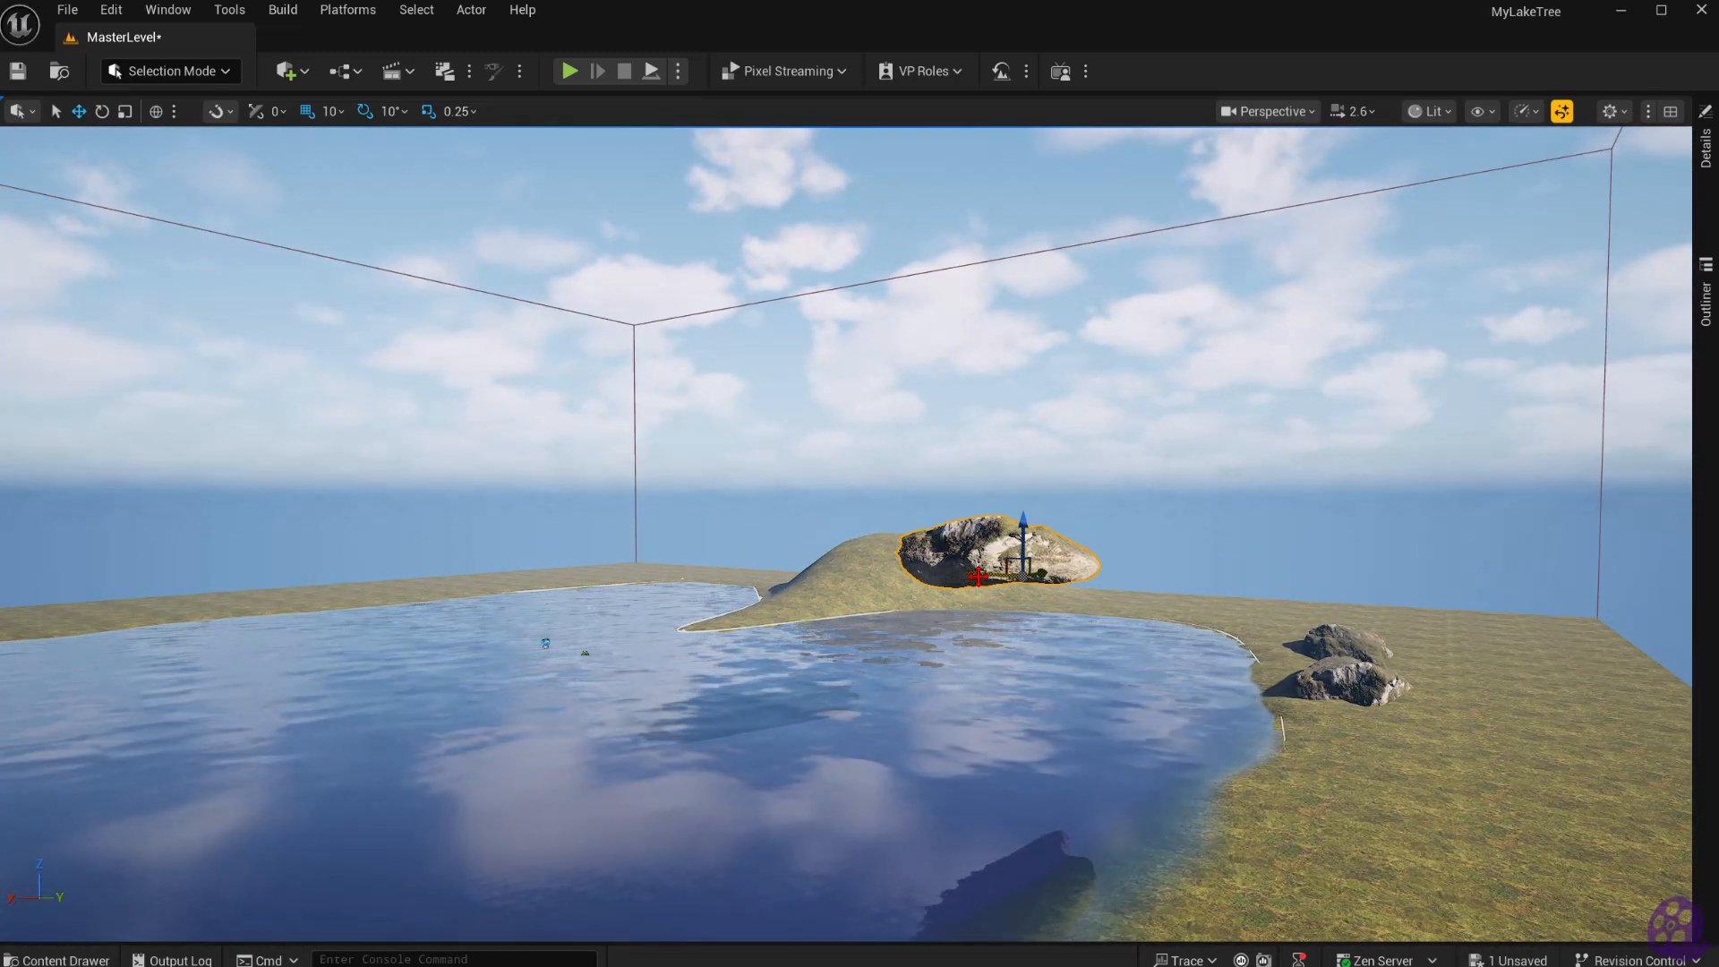
Place the rock copy on the far shore at the lake's corner away from the hill and lower it to ground level.
left_click_drag(978, 577, 83, 559)
right_click_drag(73, 571, 3, 571)
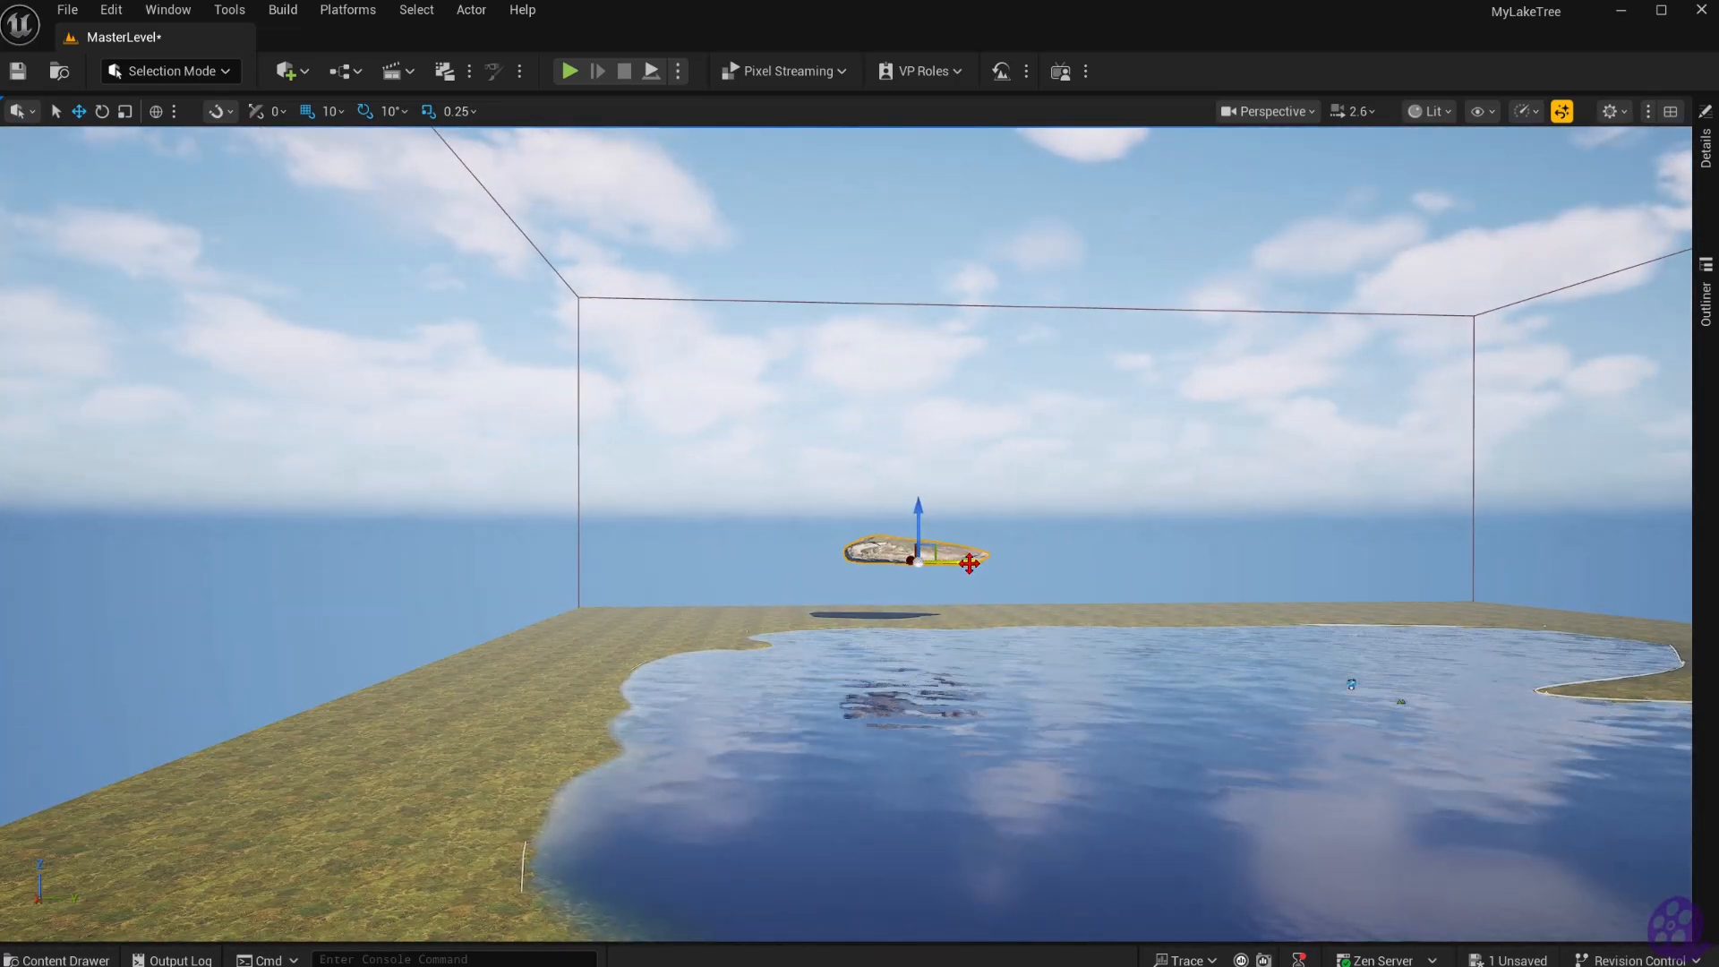
left_click_drag(973, 560, 768, 602)
left_click_drag(712, 515, 715, 573)
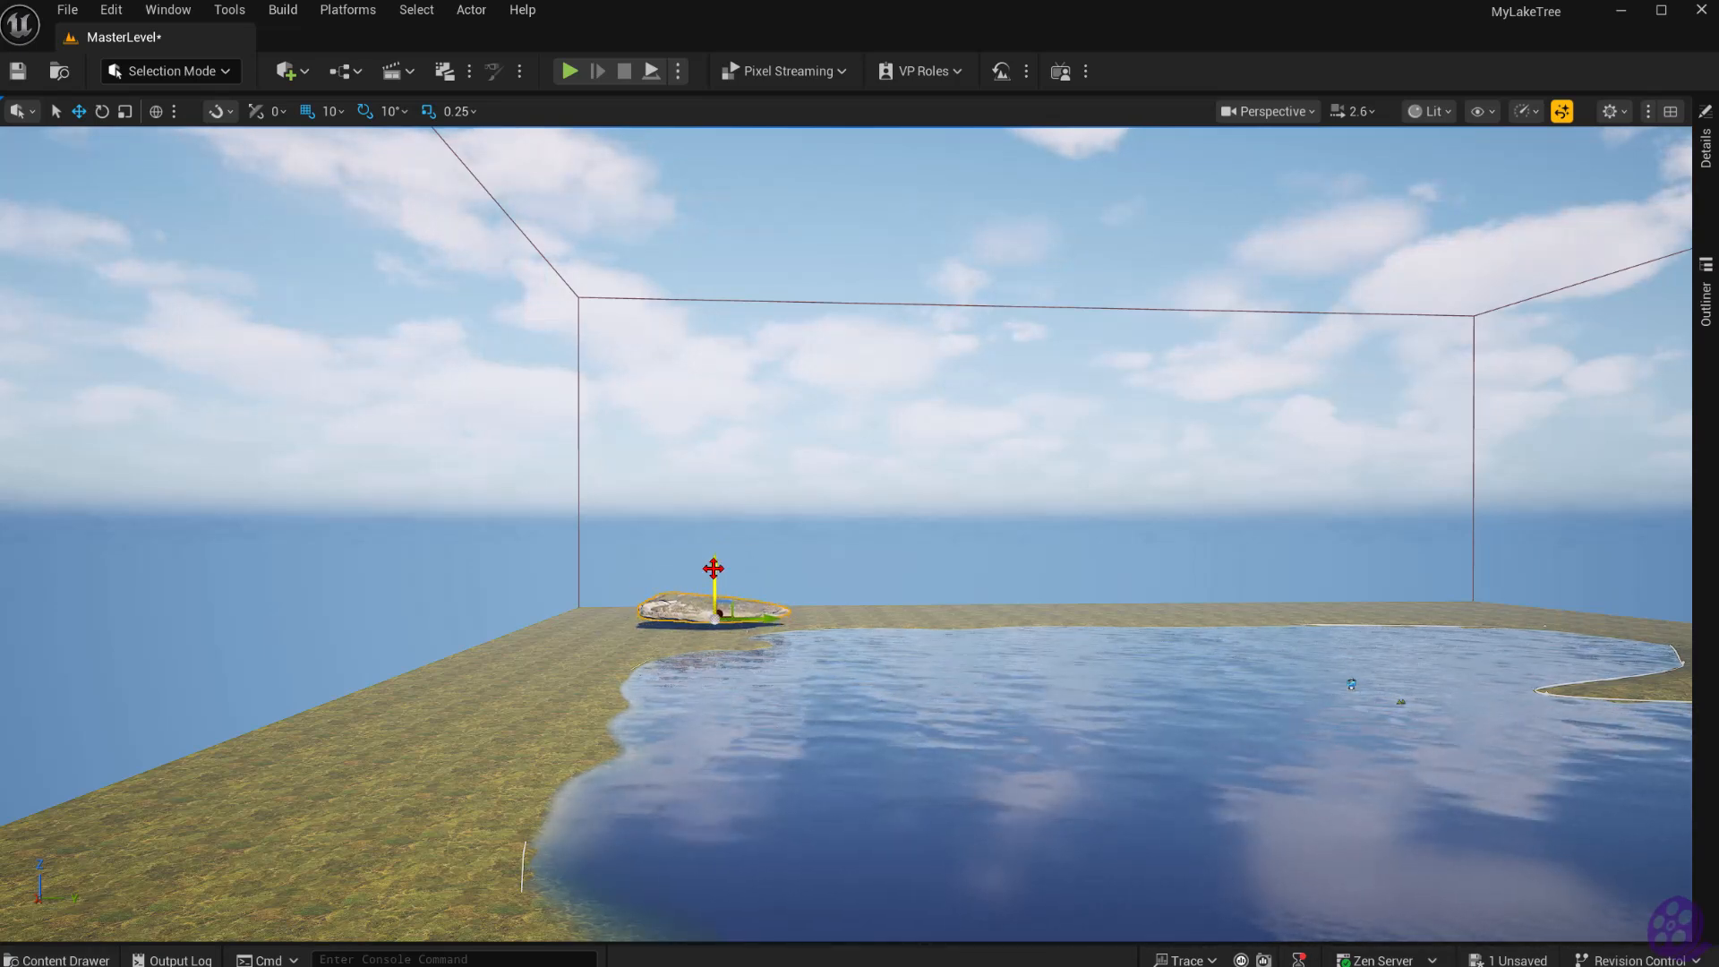
Scale the far-shore rock up to several times its height and stretch its length along the shoreline.
key("r")
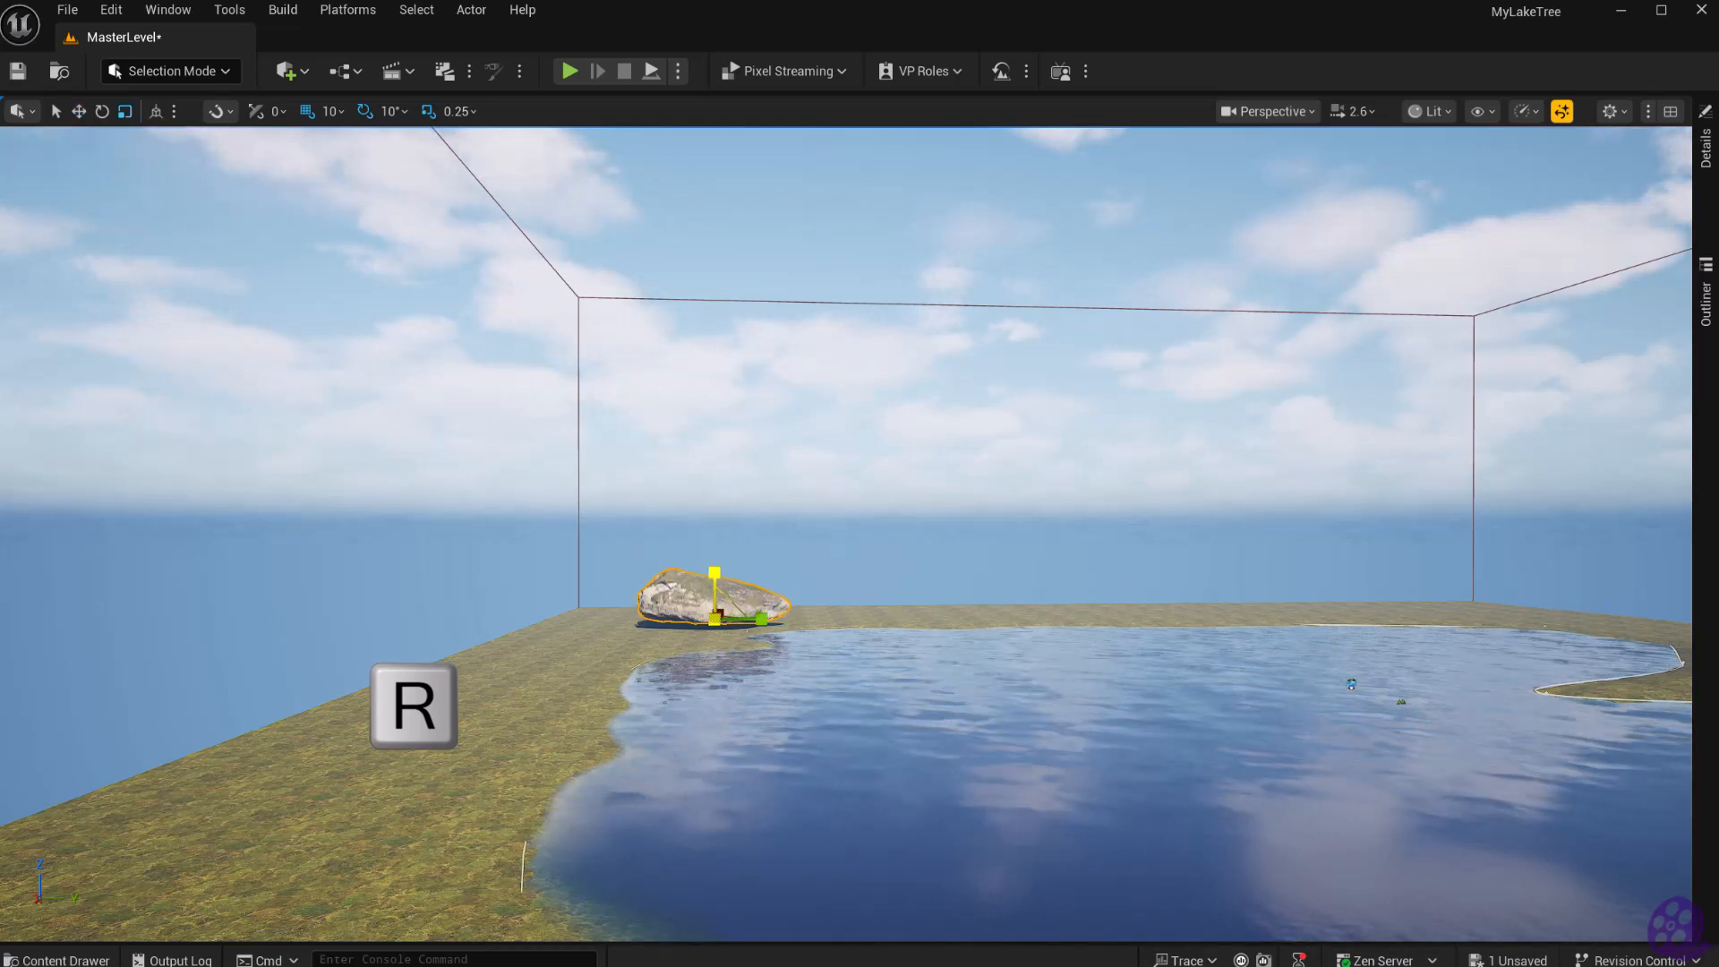
left_click_drag(714, 572, 715, 560)
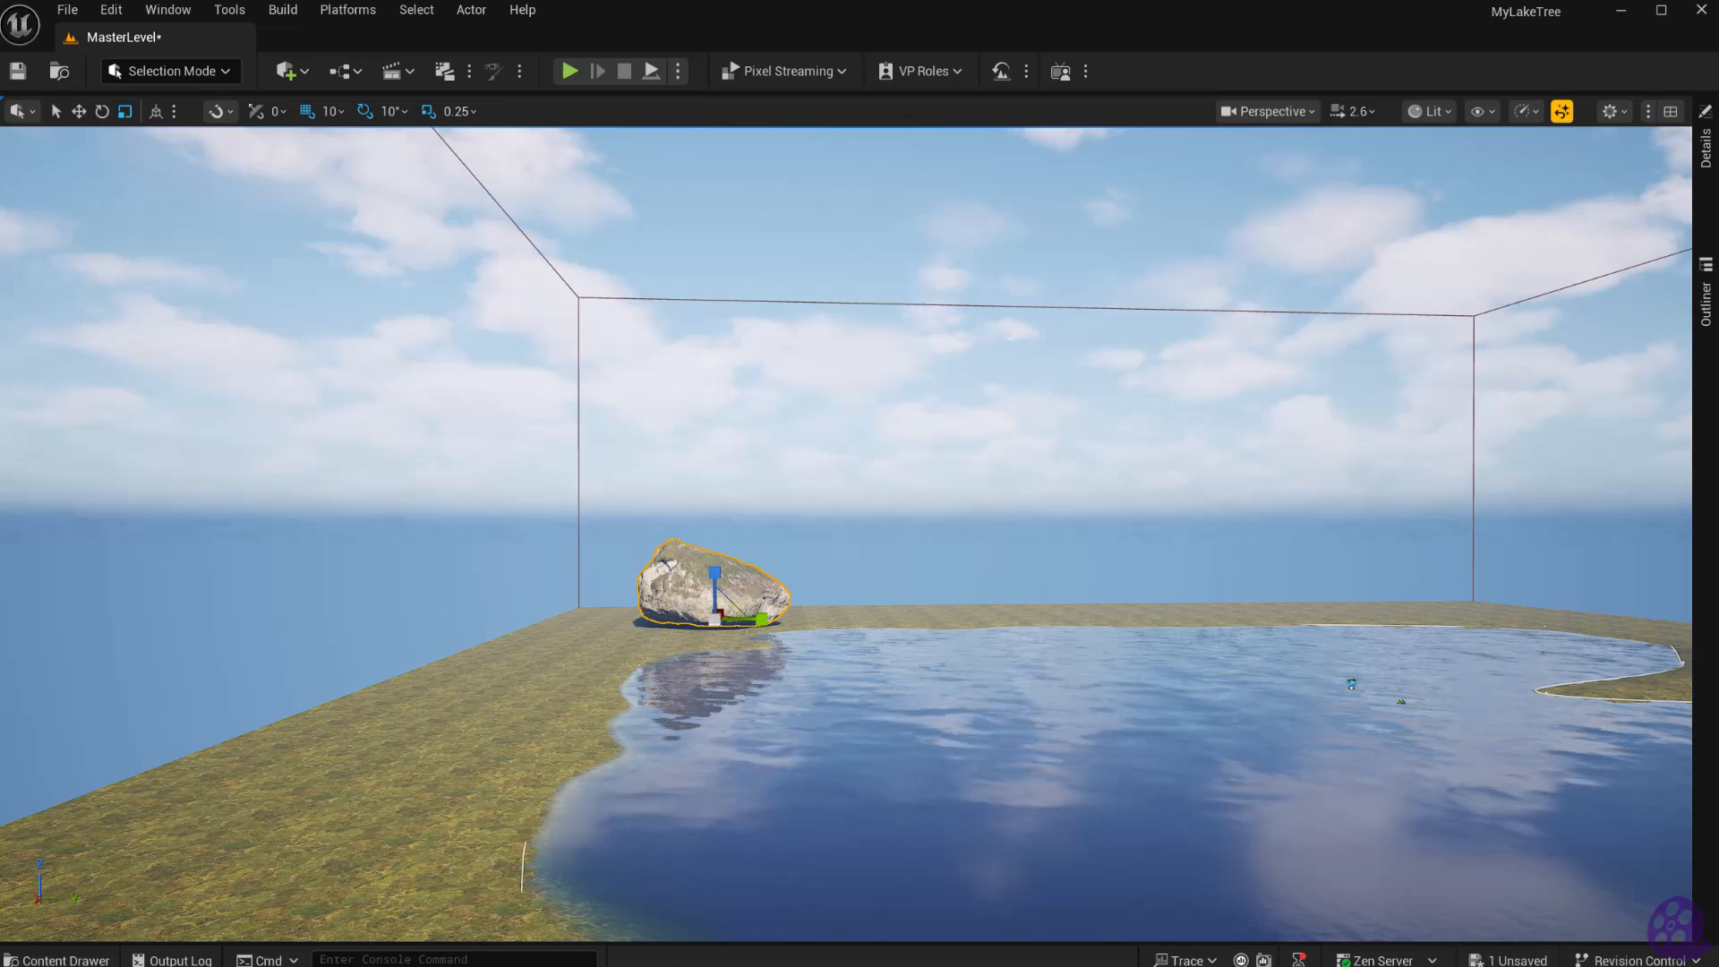
left_click_drag(718, 569, 717, 532)
left_click_drag(750, 617, 811, 618)
left_click_drag(761, 619, 788, 618)
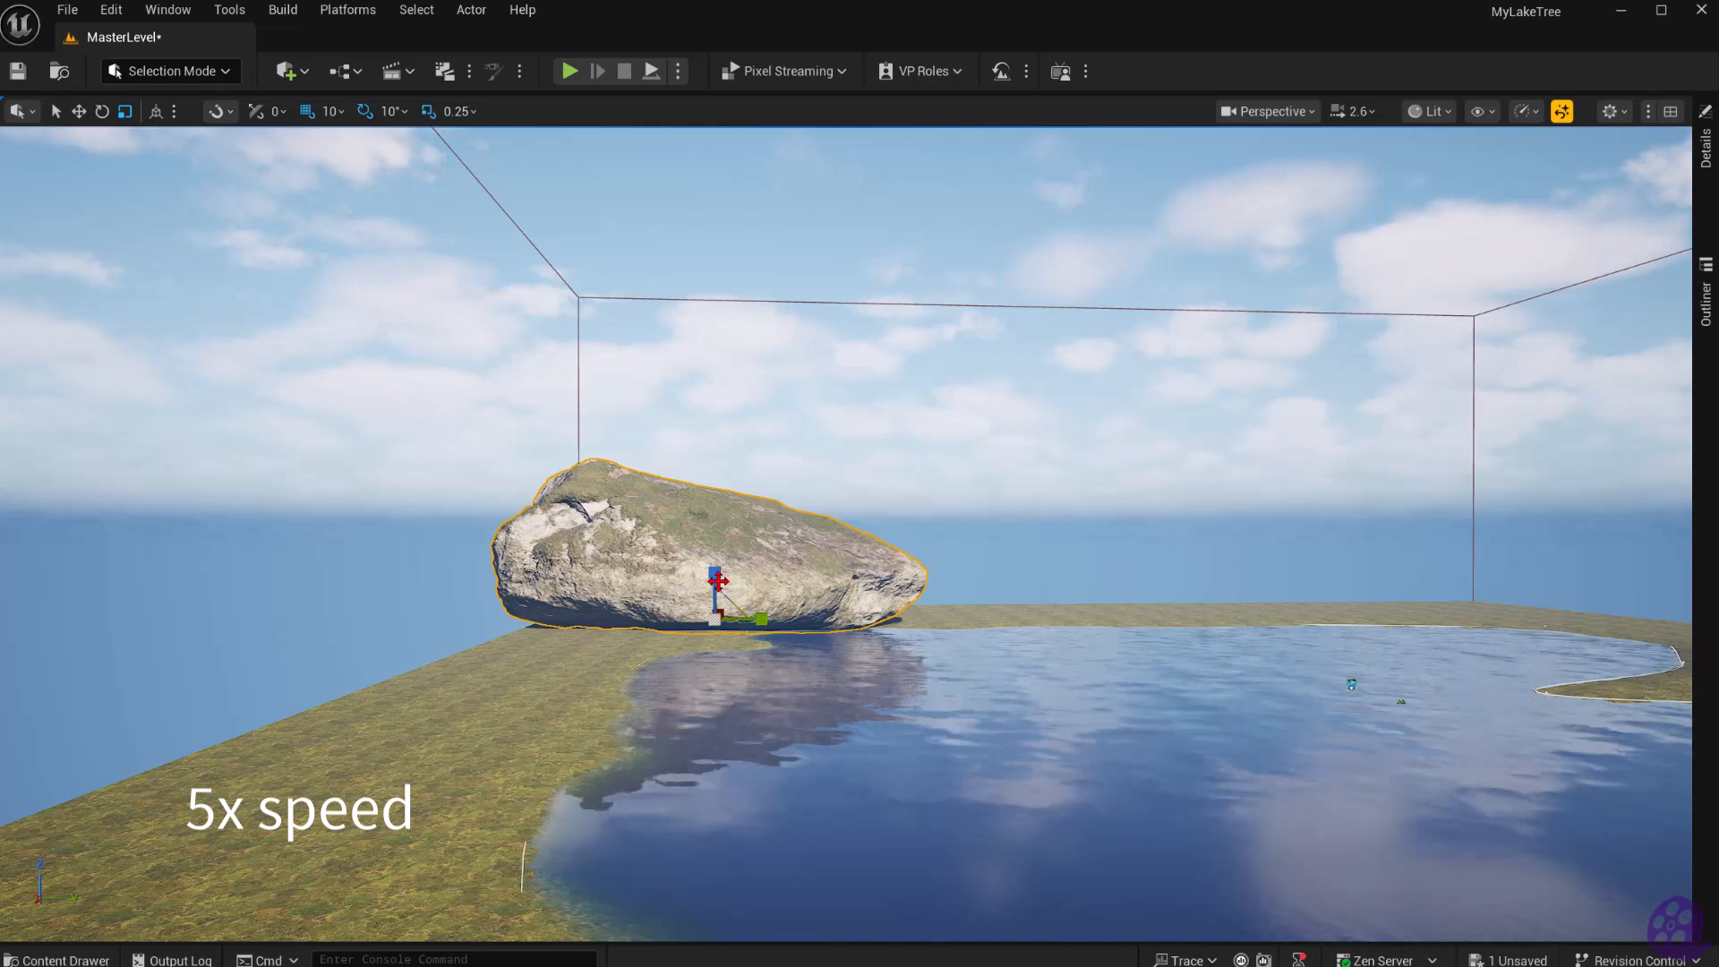
left_click_drag(714, 573, 714, 537)
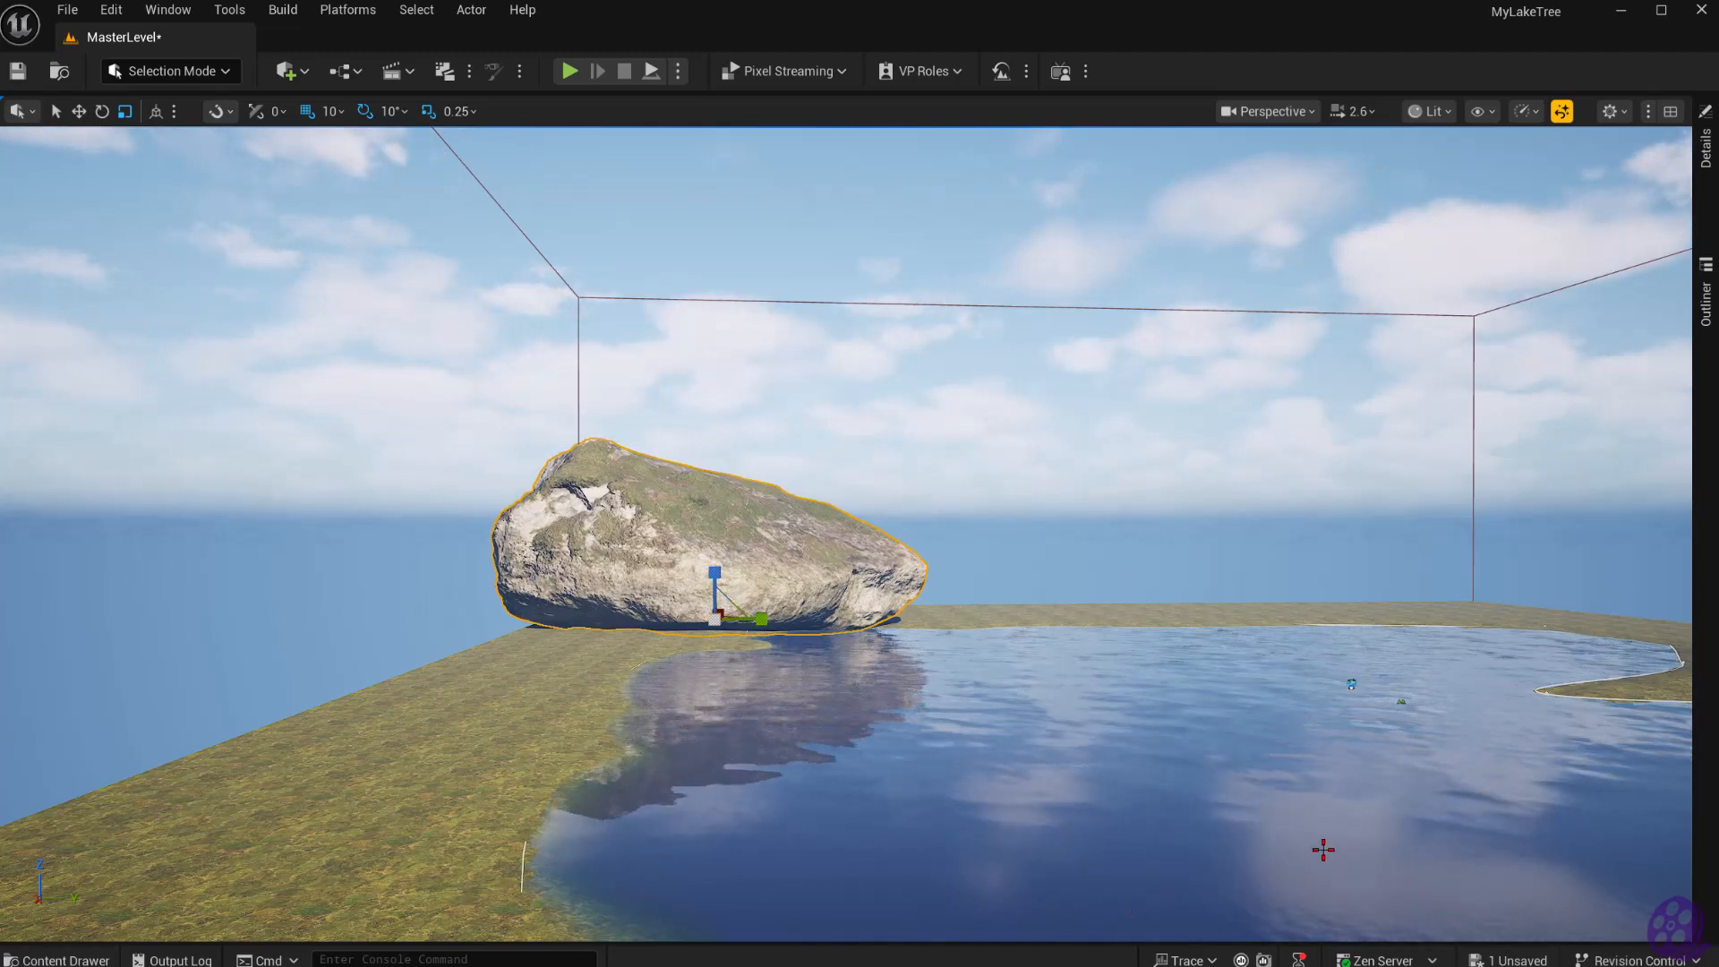
Scale up the thin depth of the far-shore rock until it forms a bulky boulder.
right_click_drag(846, 534, 559, 578)
key("w")
key("w")
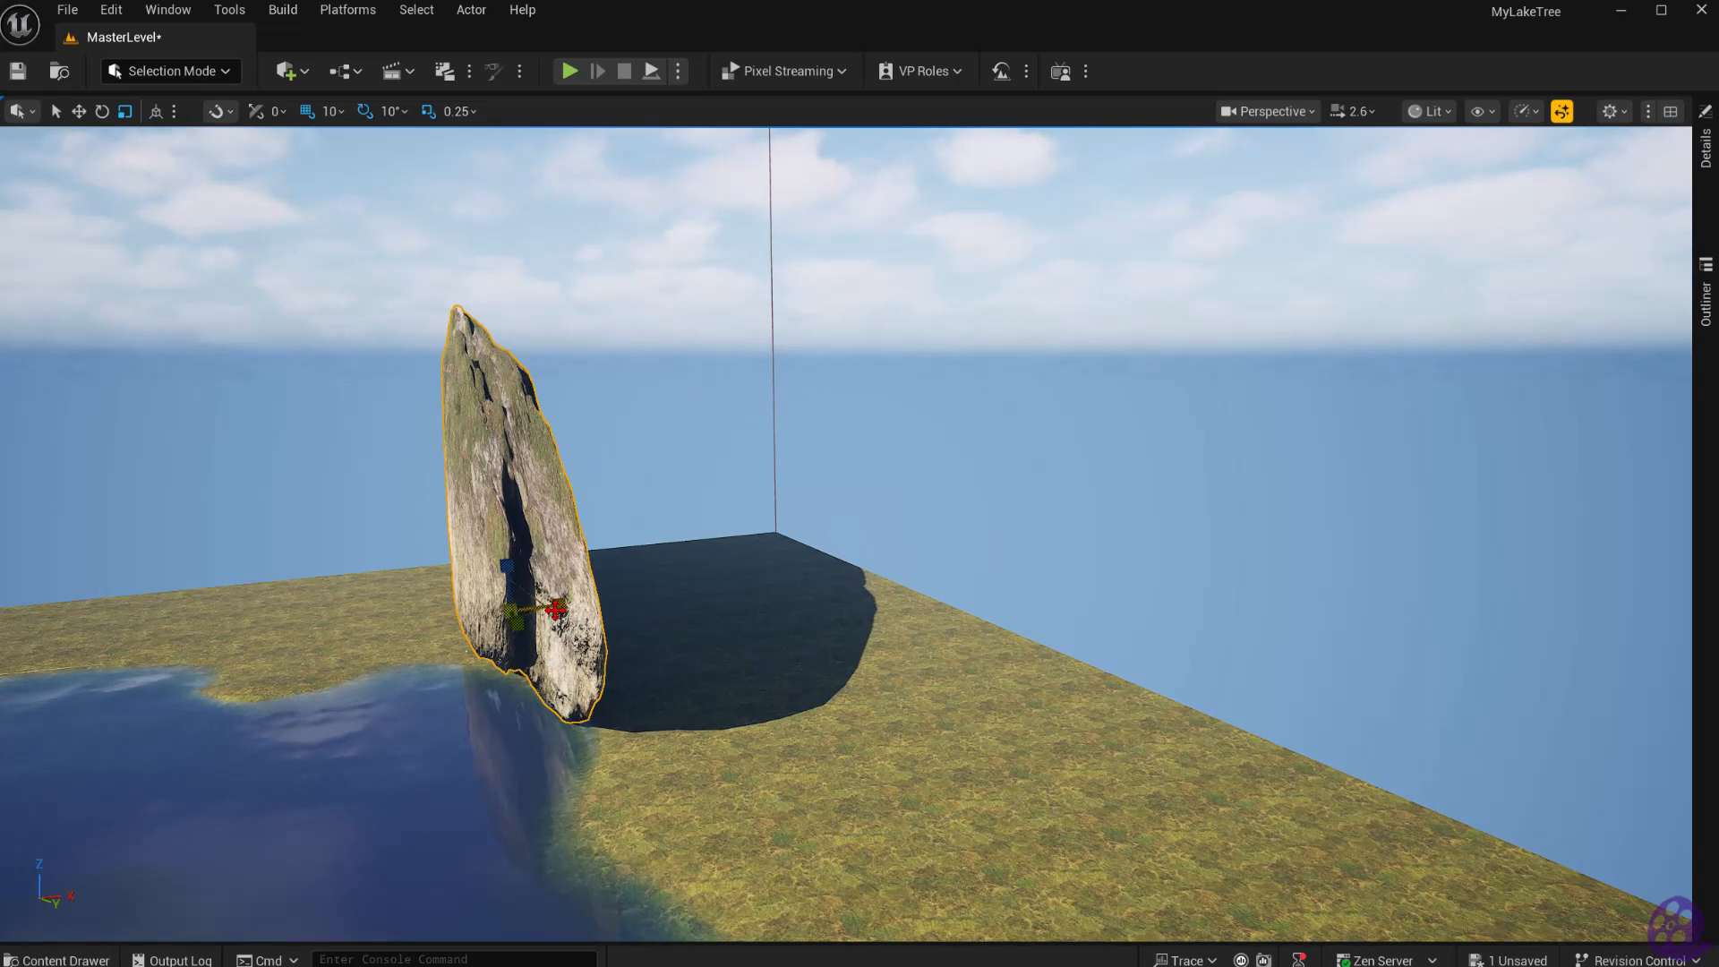
left_click_drag(559, 609, 699, 609)
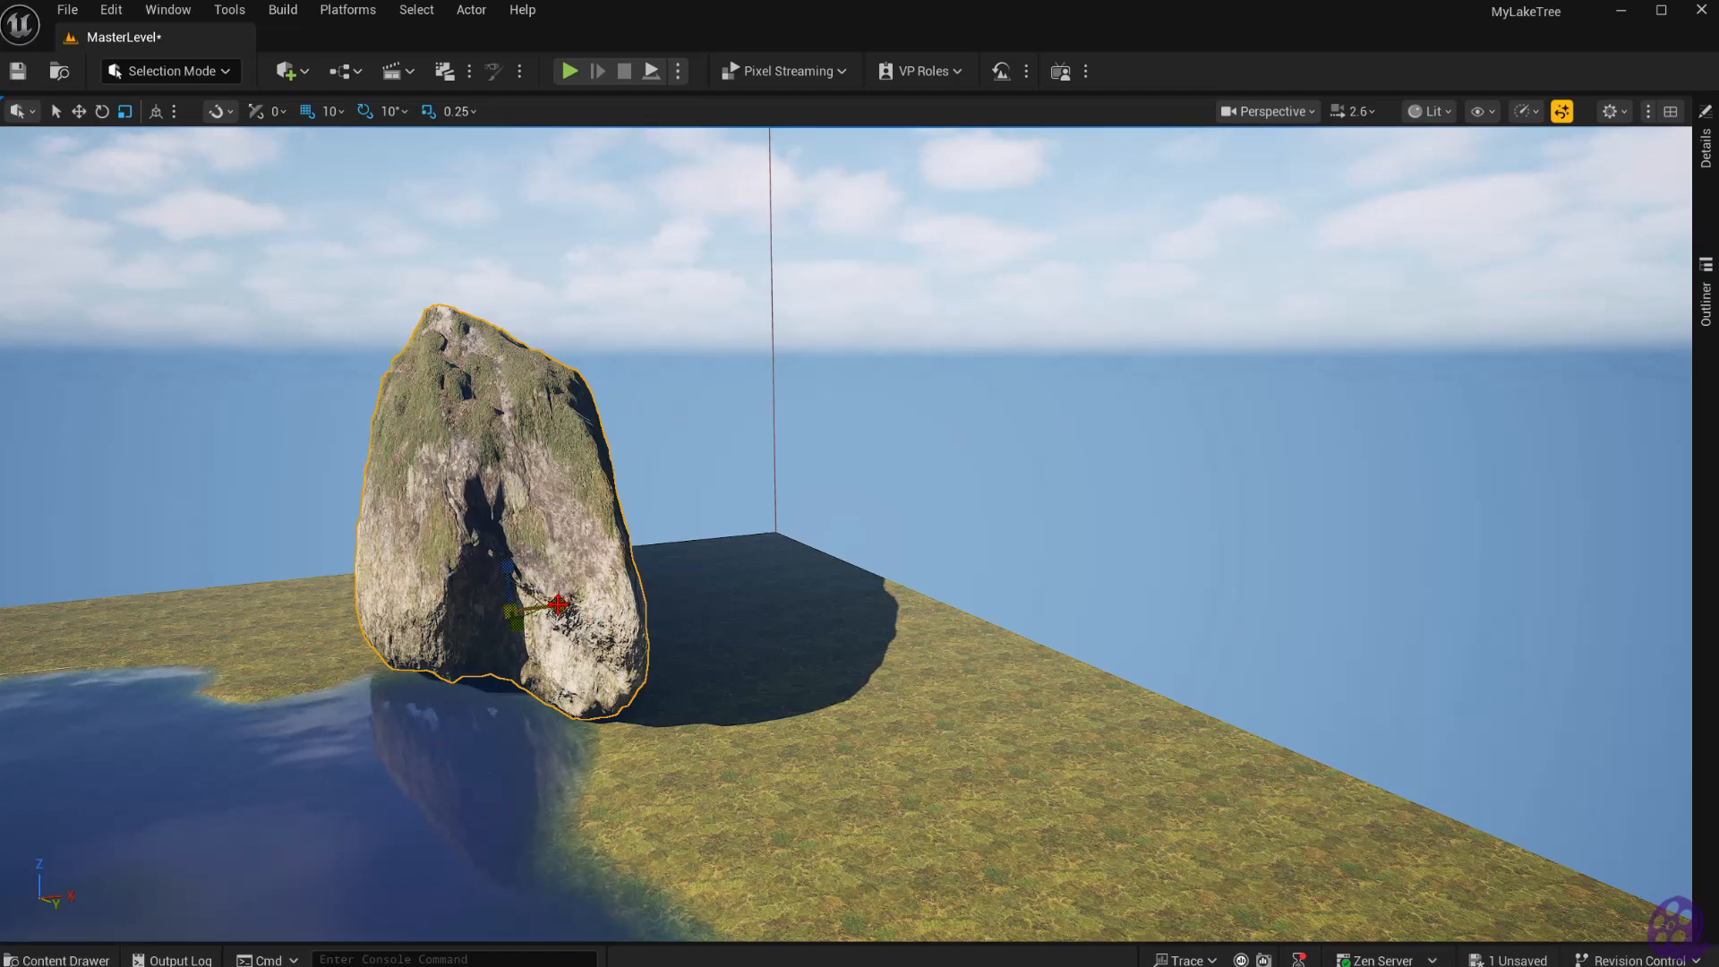
left_click_drag(559, 607, 664, 606)
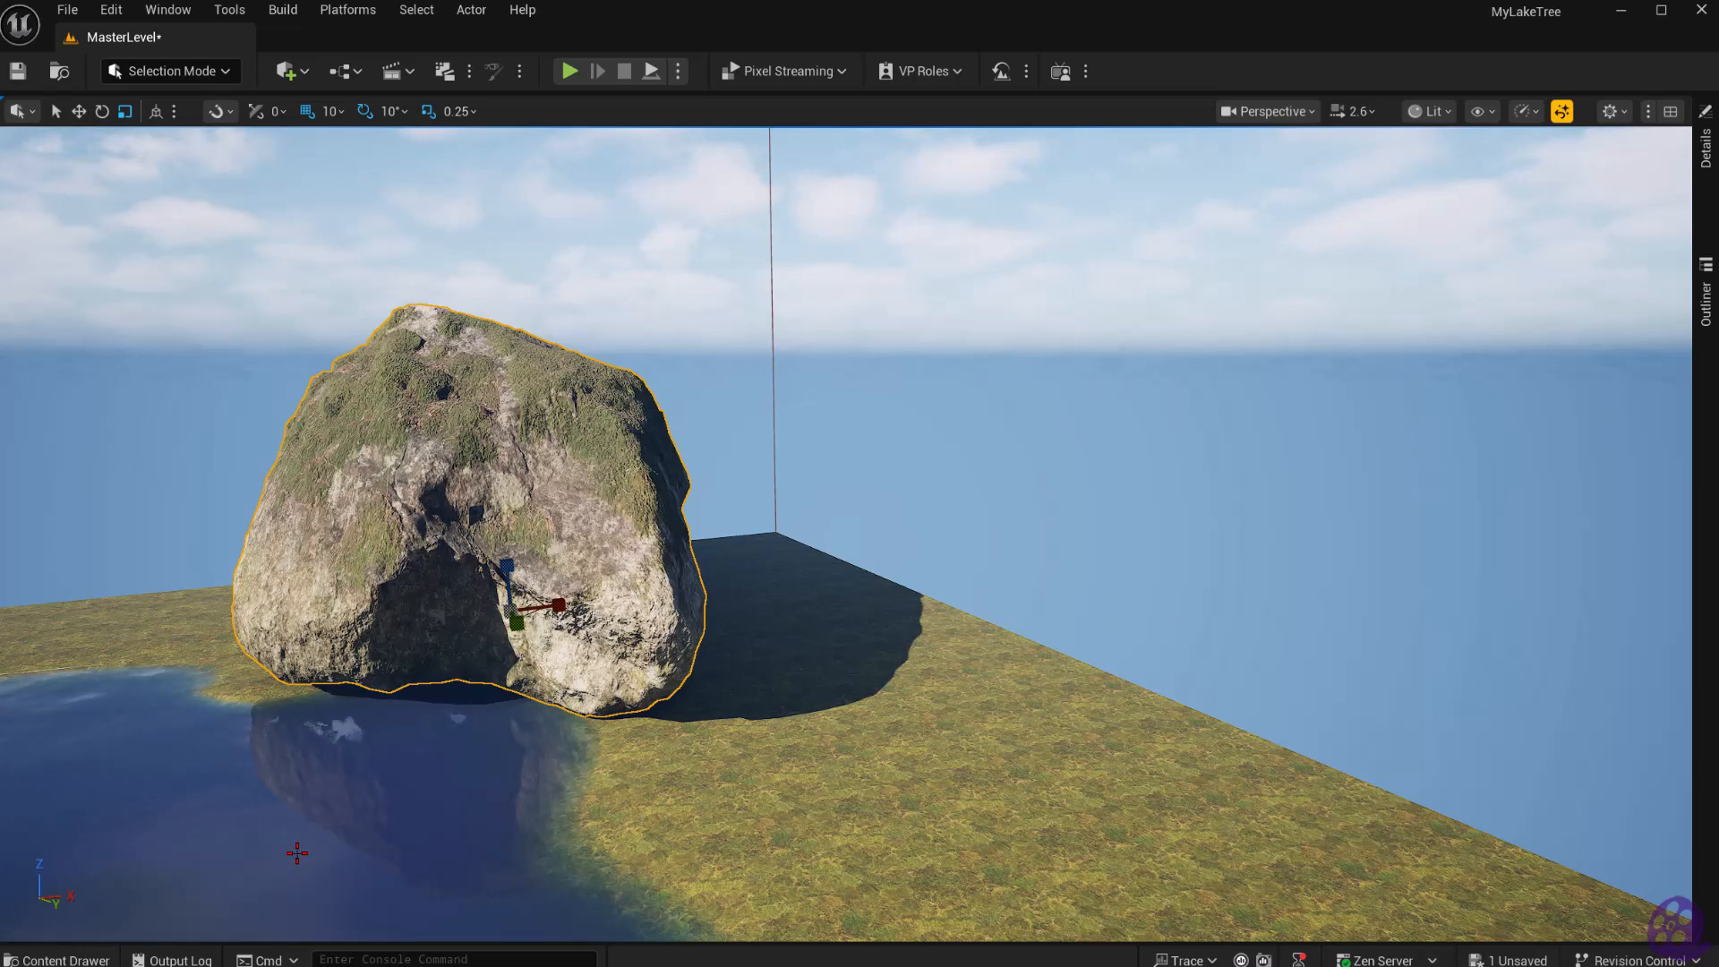
Sink the base of the enlarged rock into the ground and water and adjust its position on the far shore.
right_click_drag(302, 851, 87, 819)
key("w")
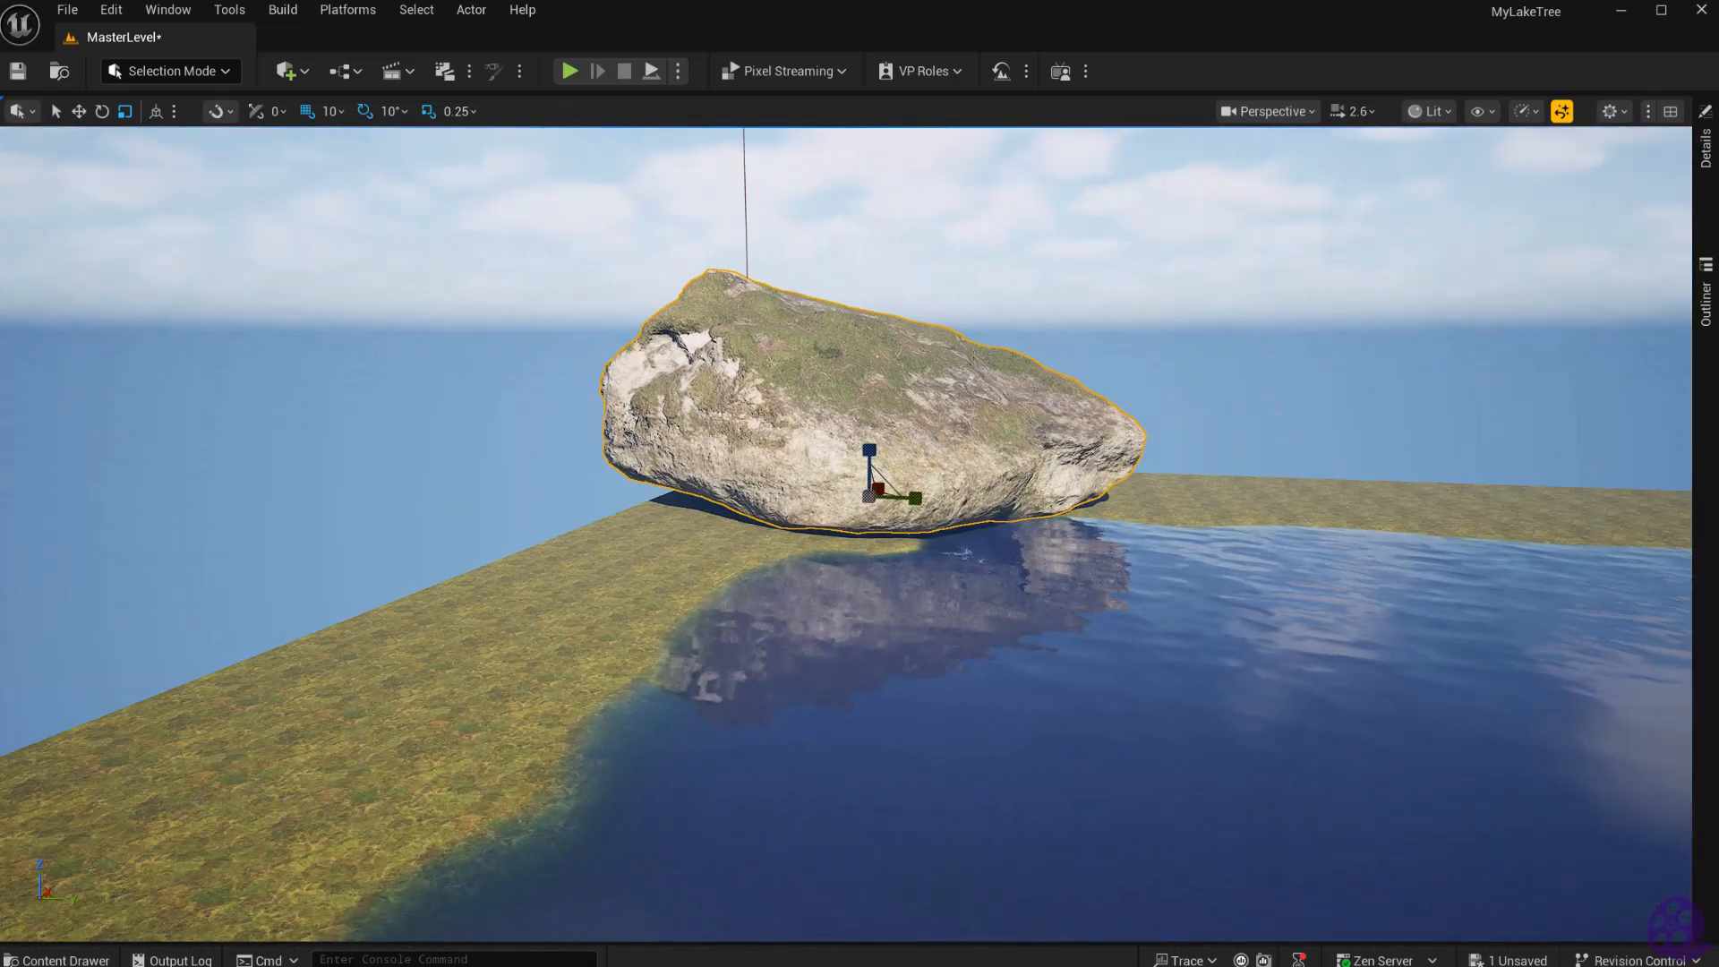
right_click_drag(283, 857, 291, 857)
key("w")
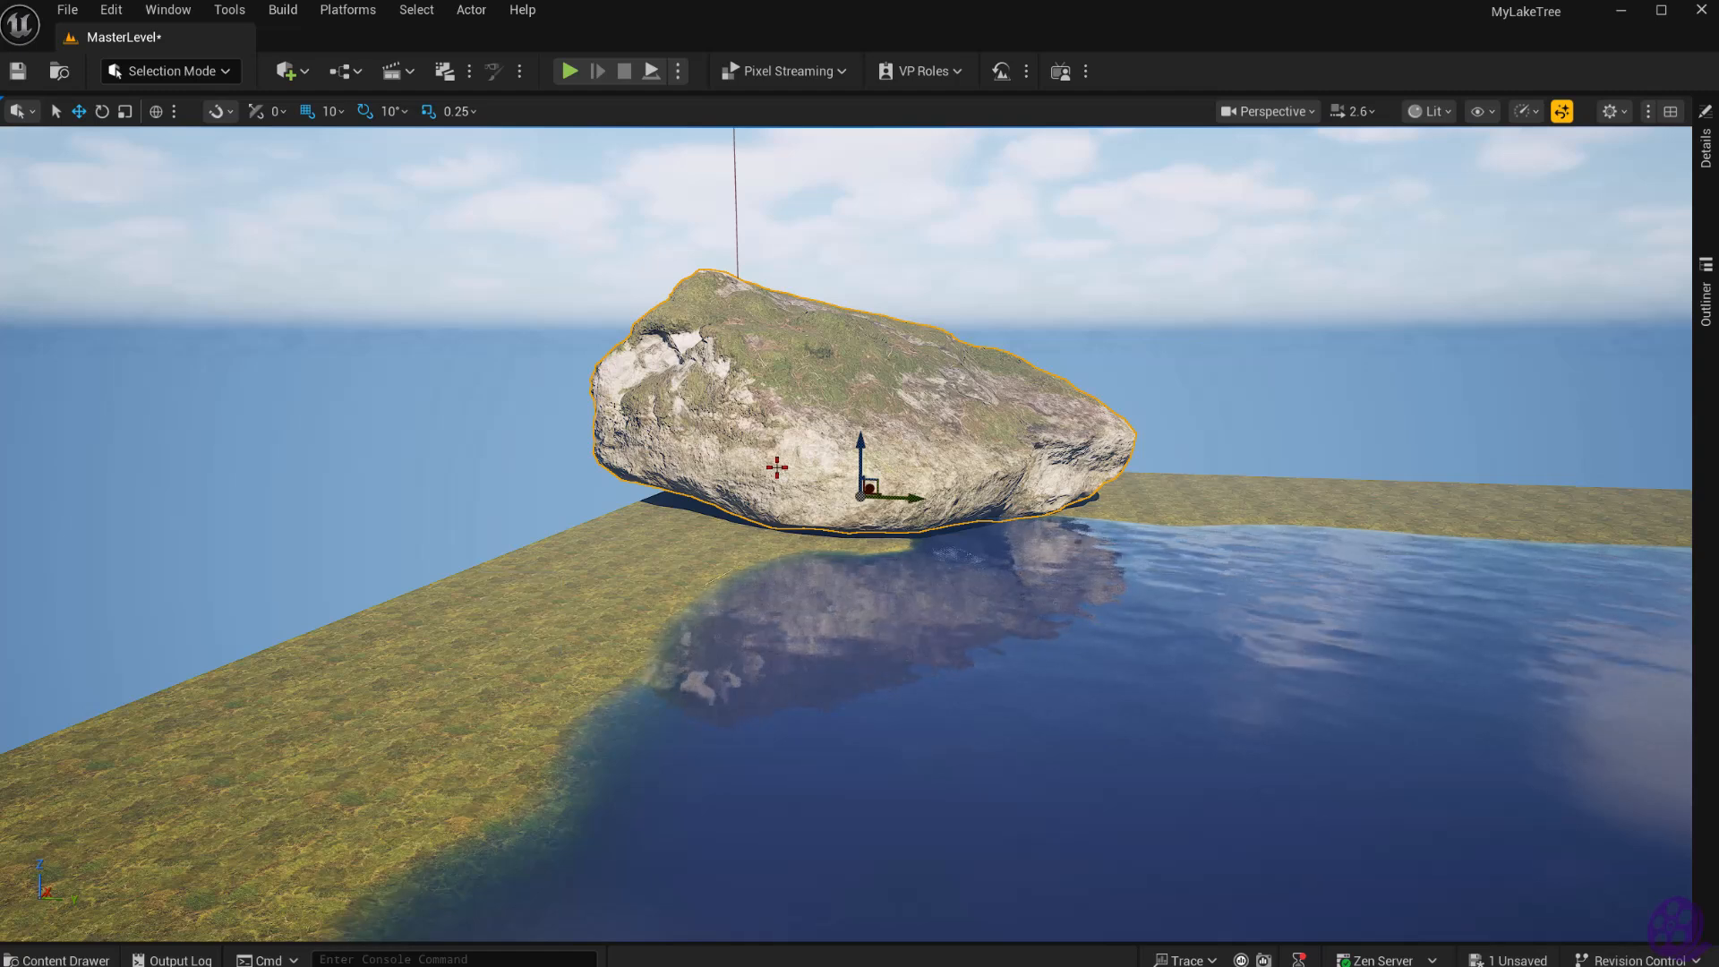
left_click_drag(860, 446, 877, 496)
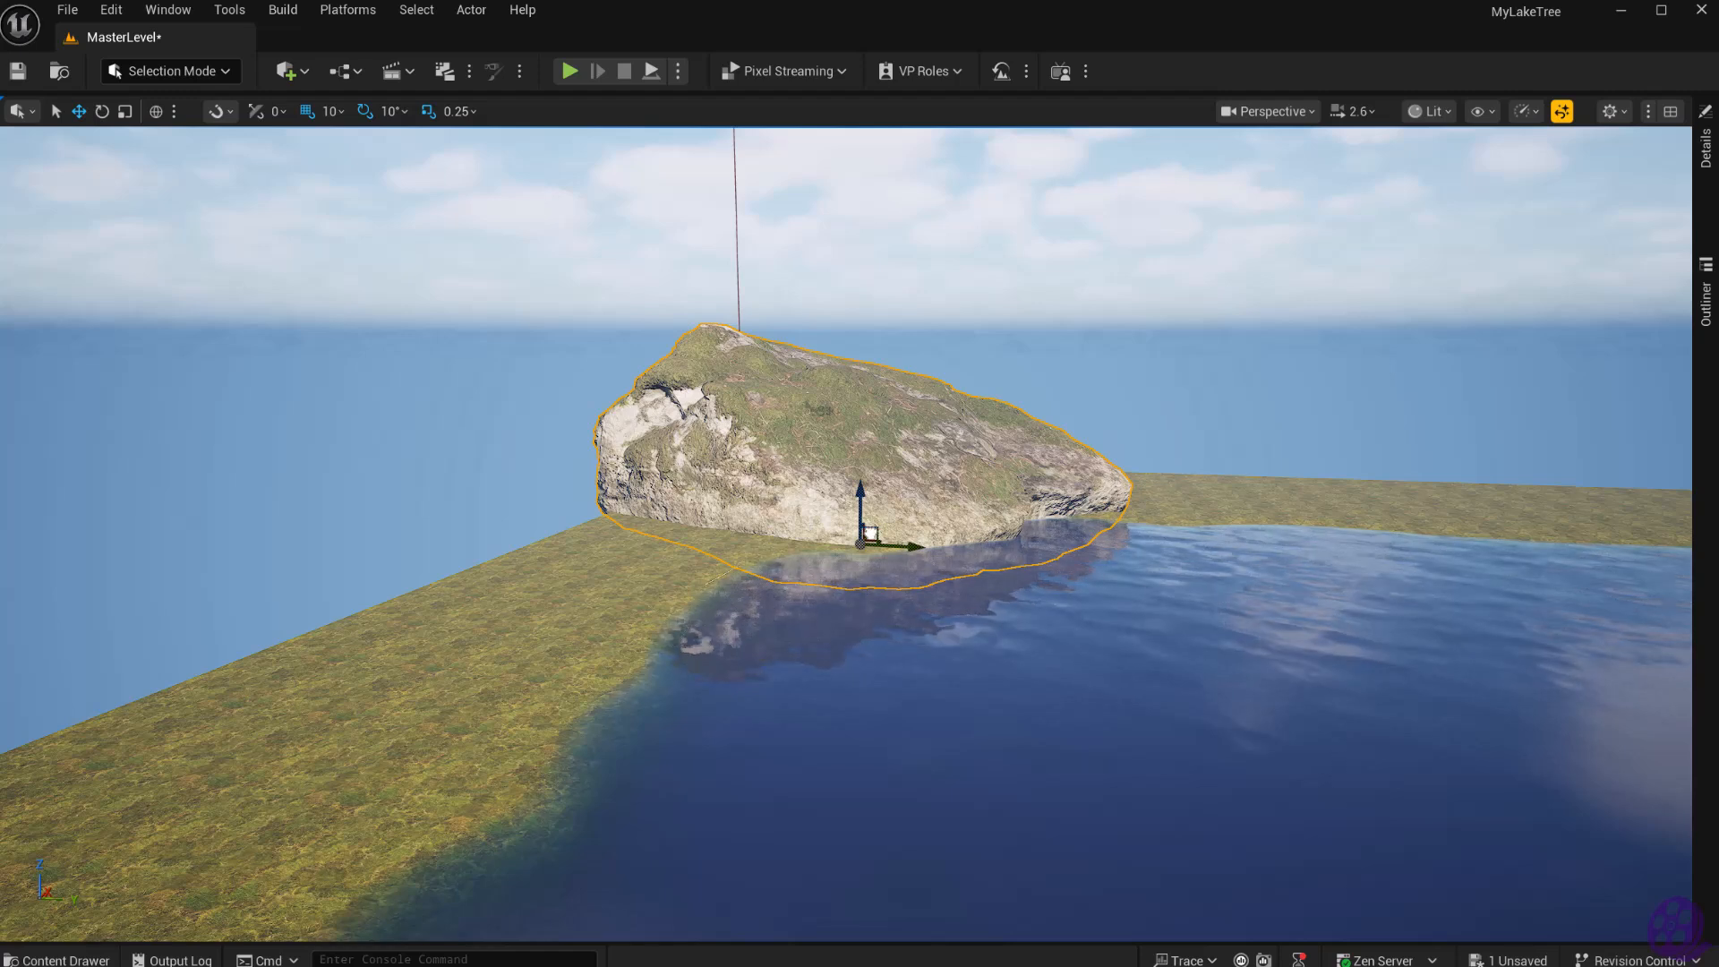
left_click_drag(870, 533, 817, 496)
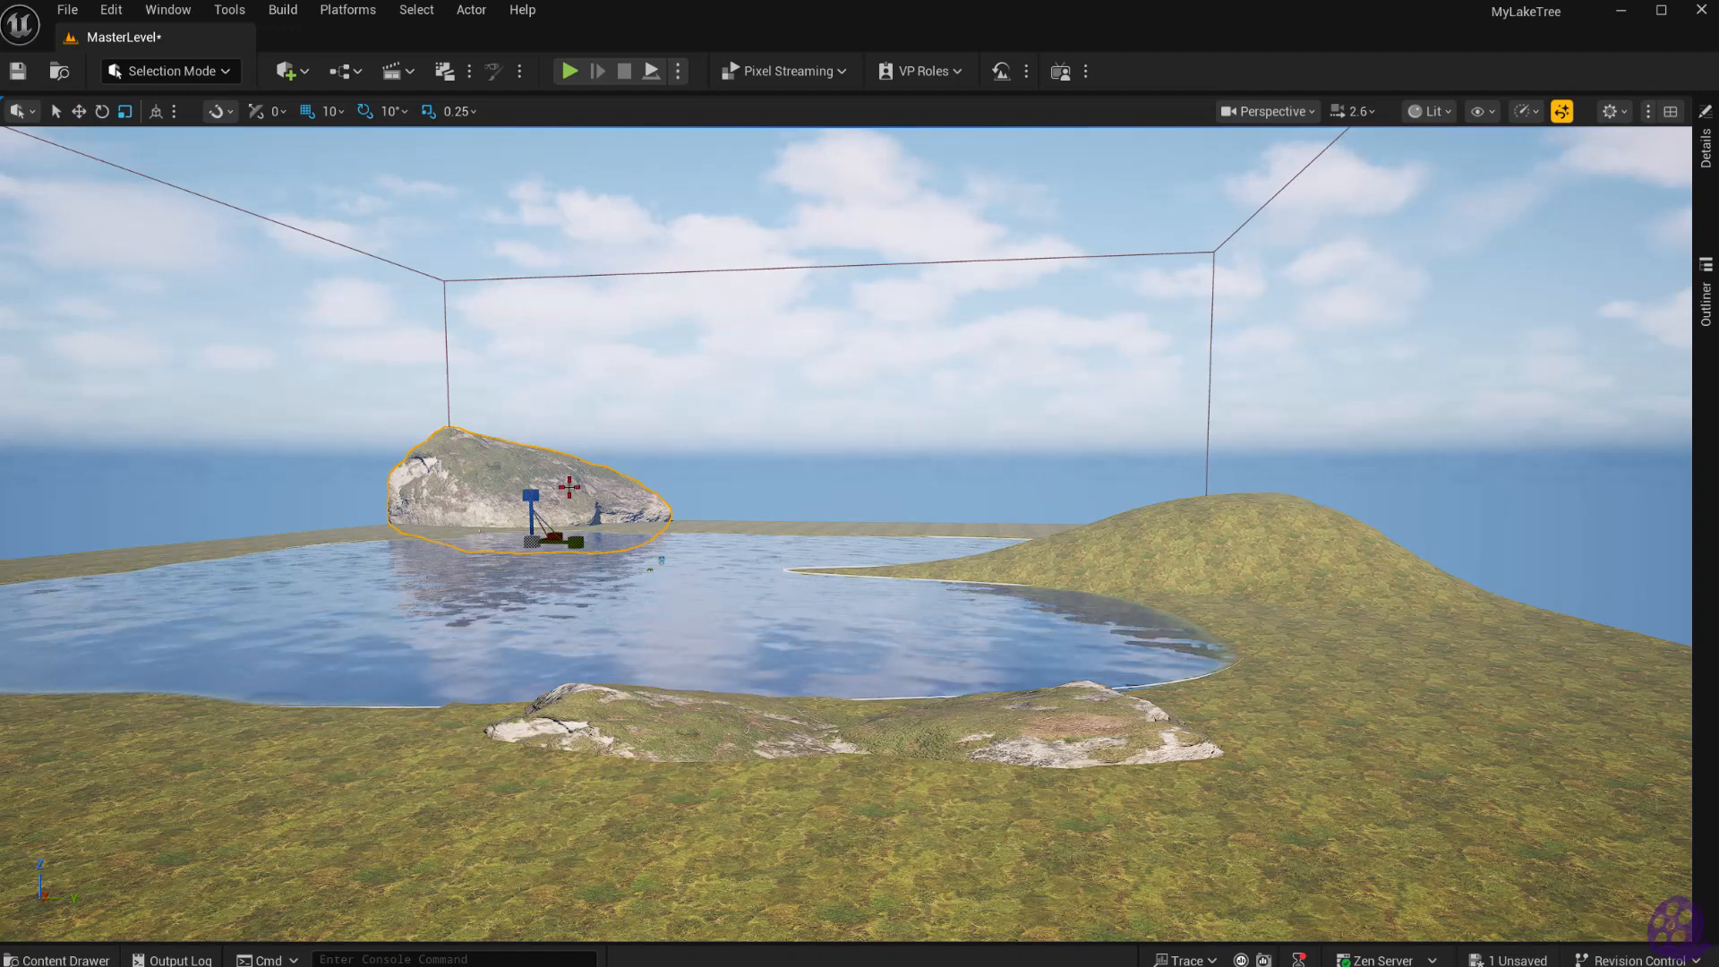
Scale the far-shore rock slightly taller and longer, judging its size from the near shore.
key("r")
left_click_drag(528, 499, 530, 478)
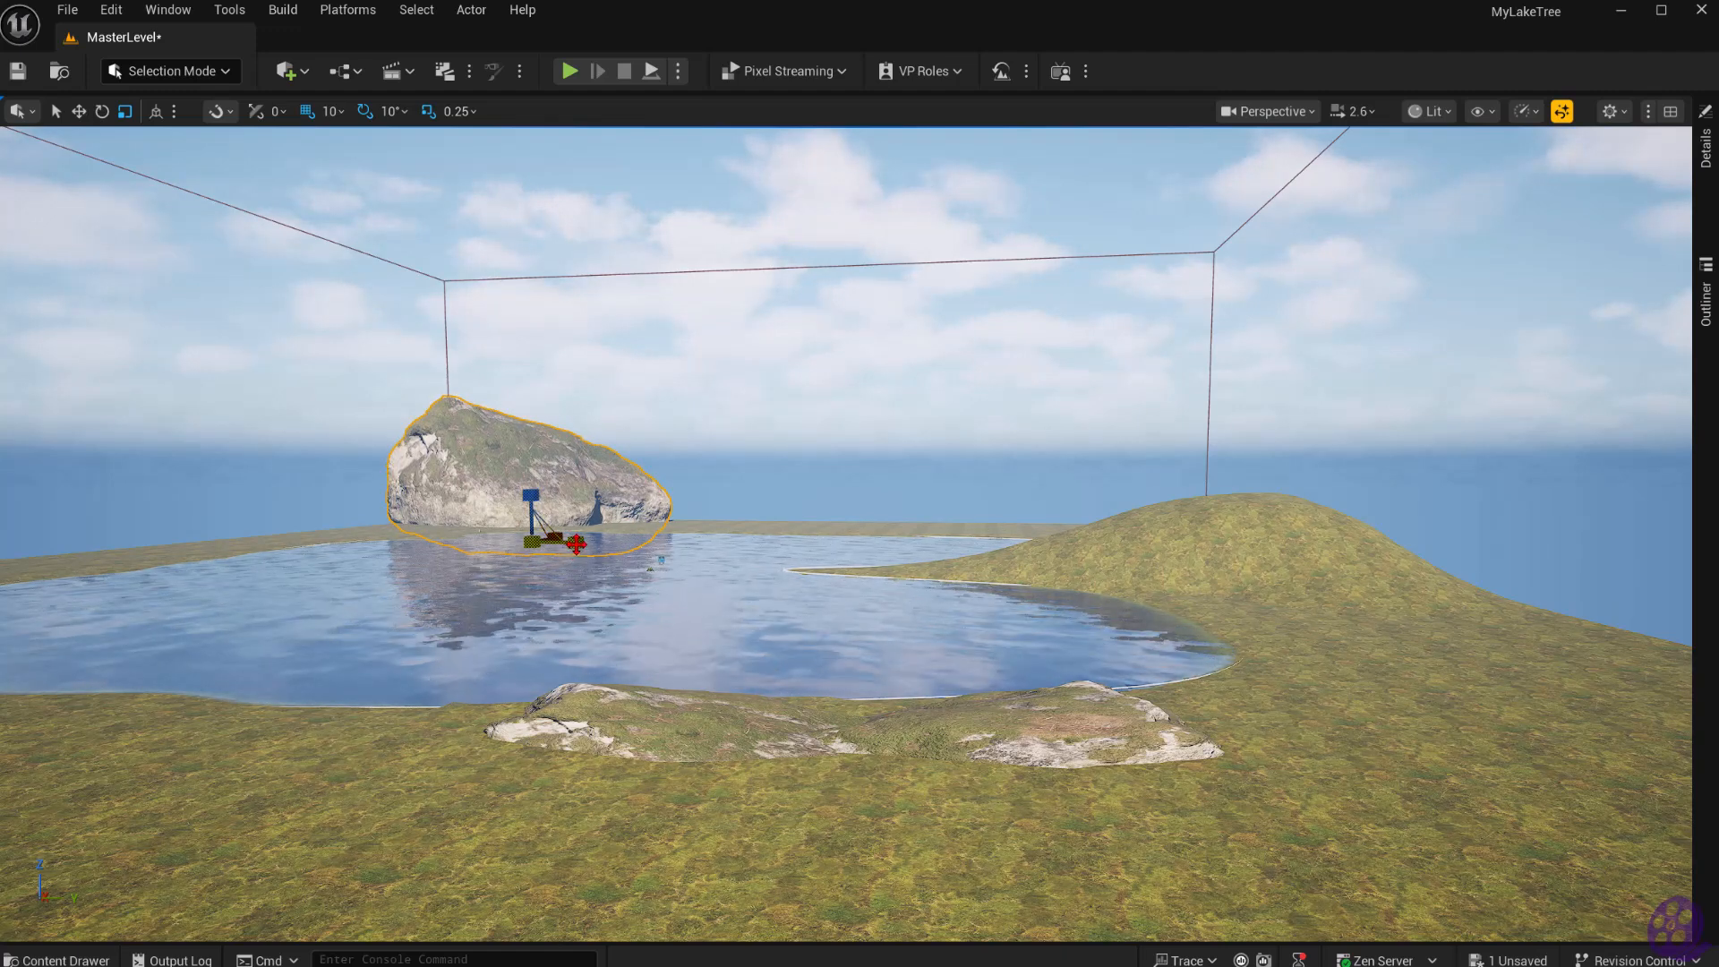
left_click_drag(573, 543, 594, 543)
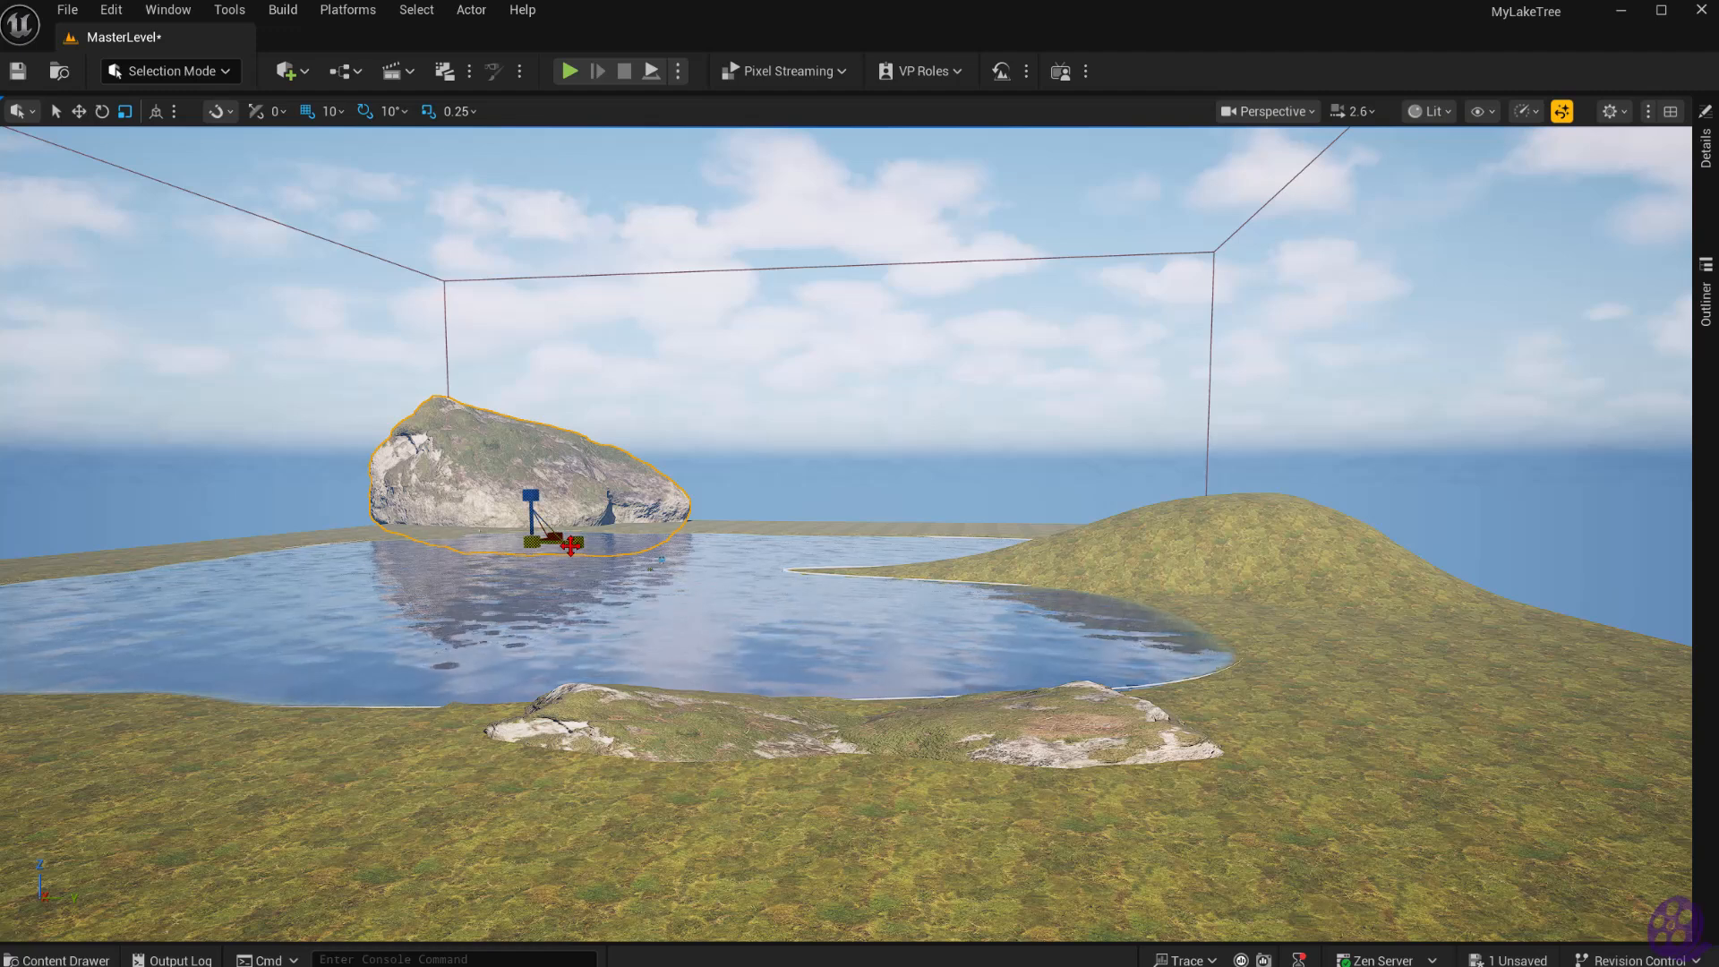
left_click_drag(576, 541, 585, 542)
Reposition the far-shore rock lower and slightly farther from the hill, and save everything in the project.
key("w")
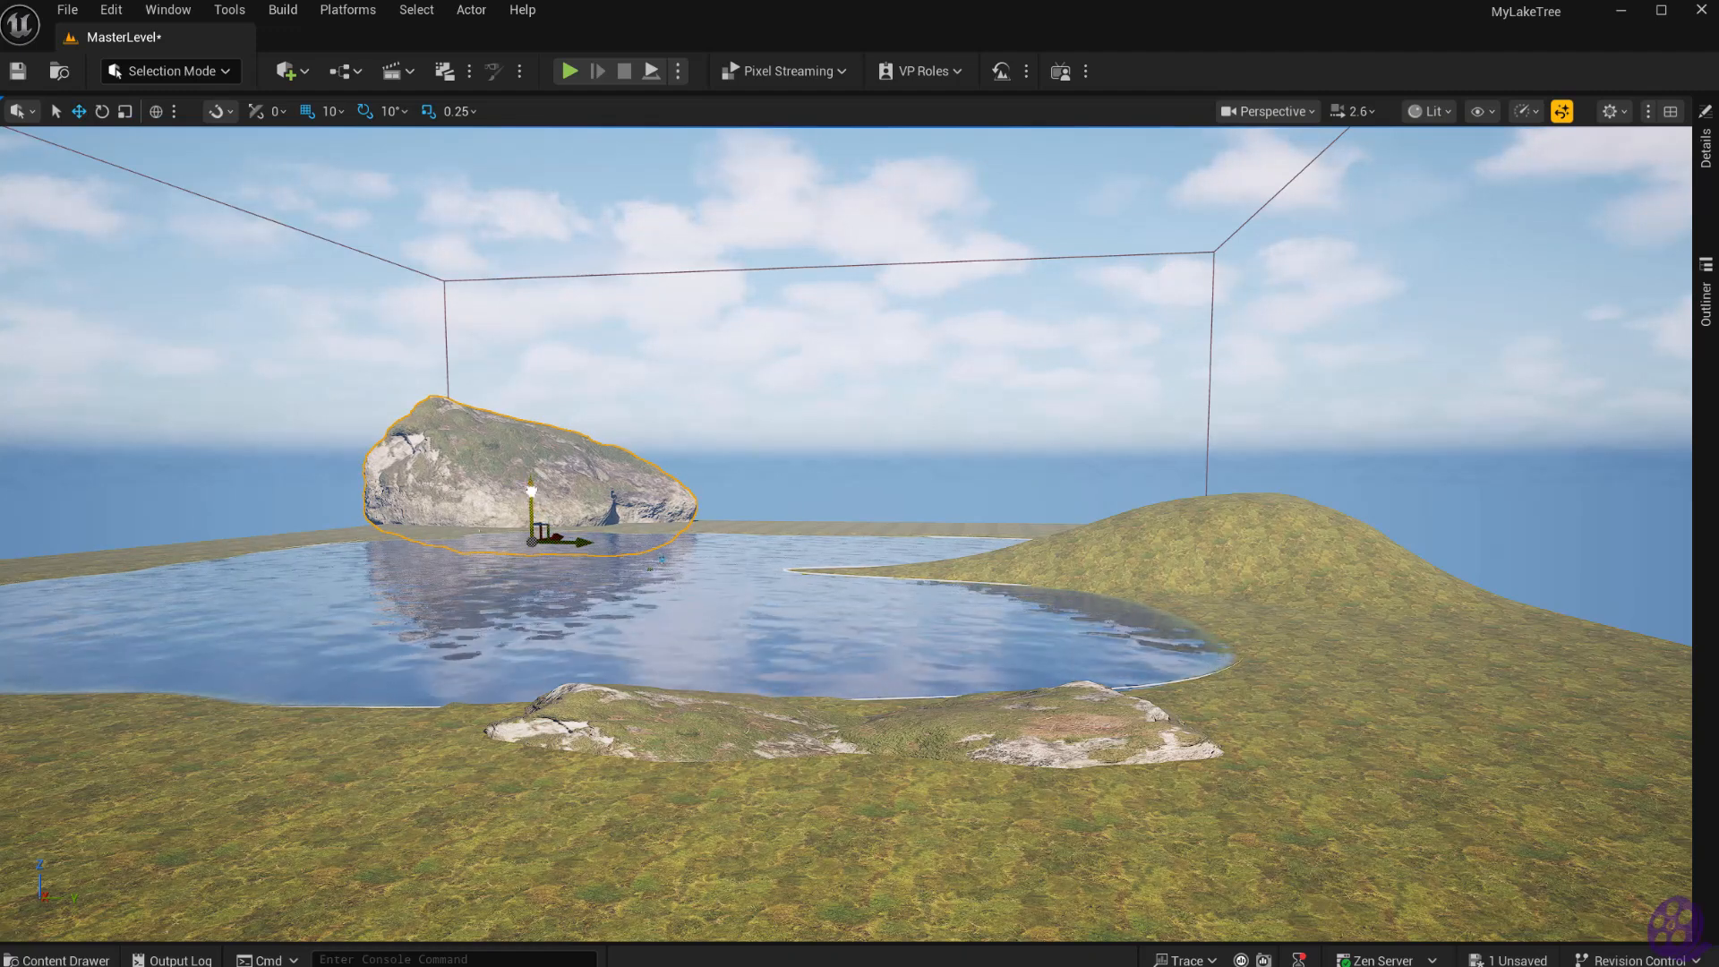
left_click_drag(531, 491, 527, 511)
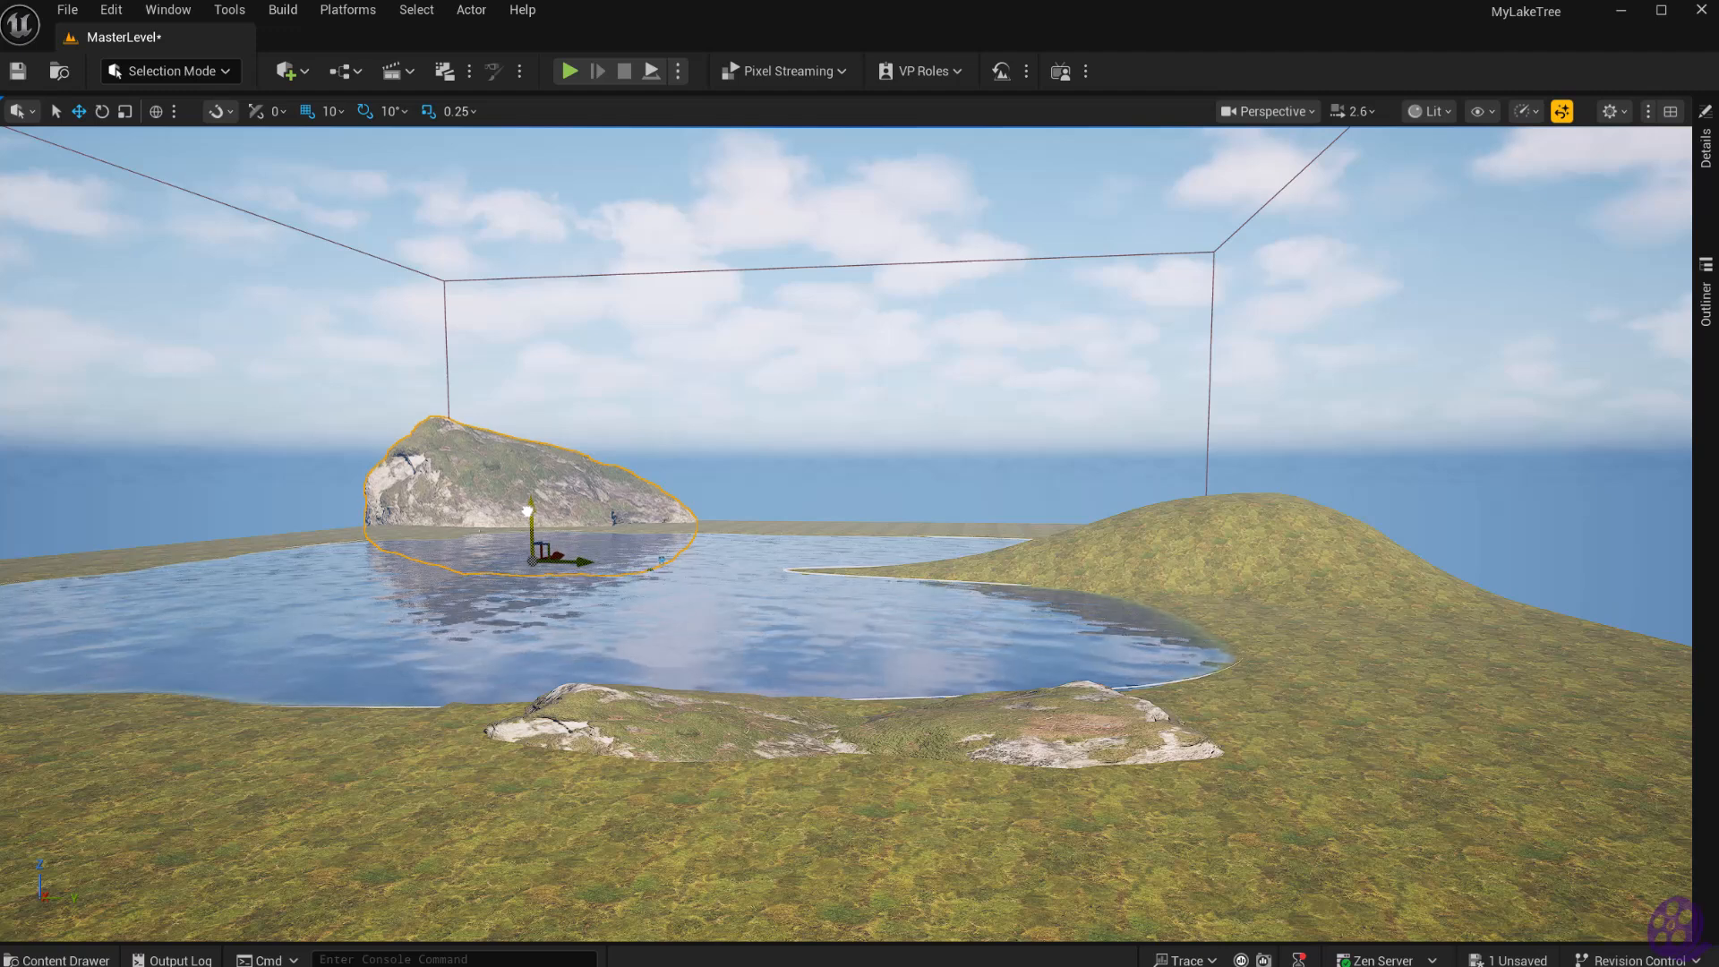
left_click_drag(587, 565, 561, 565)
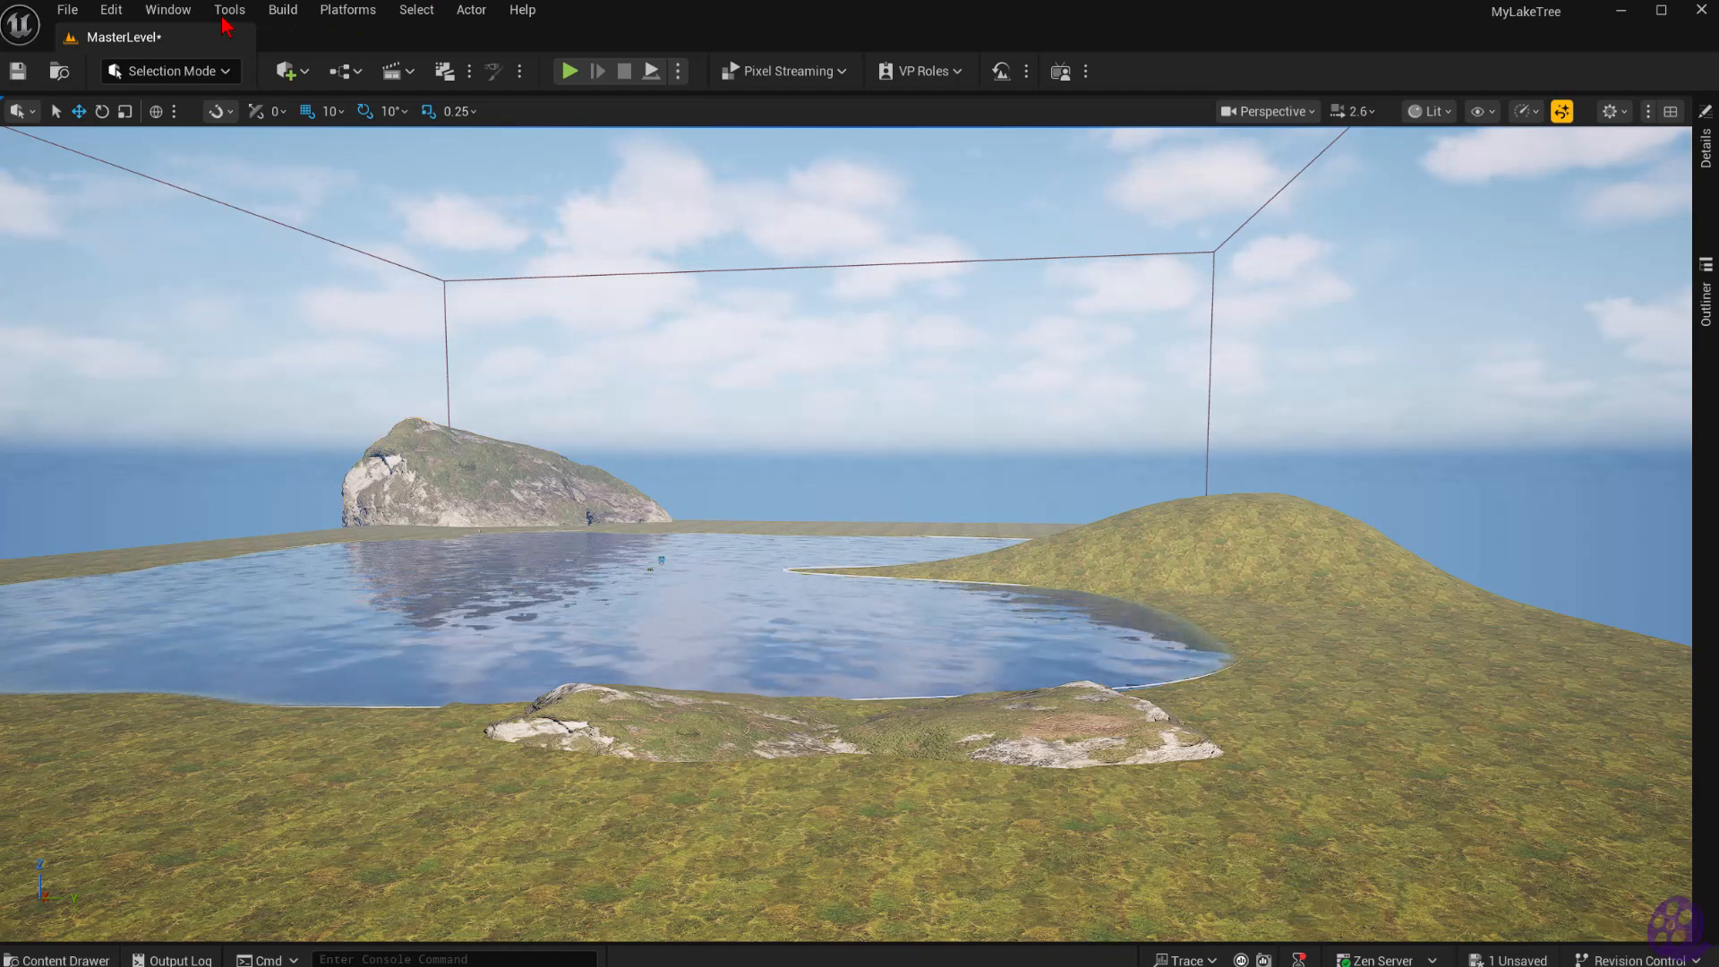
left_click(68, 11)
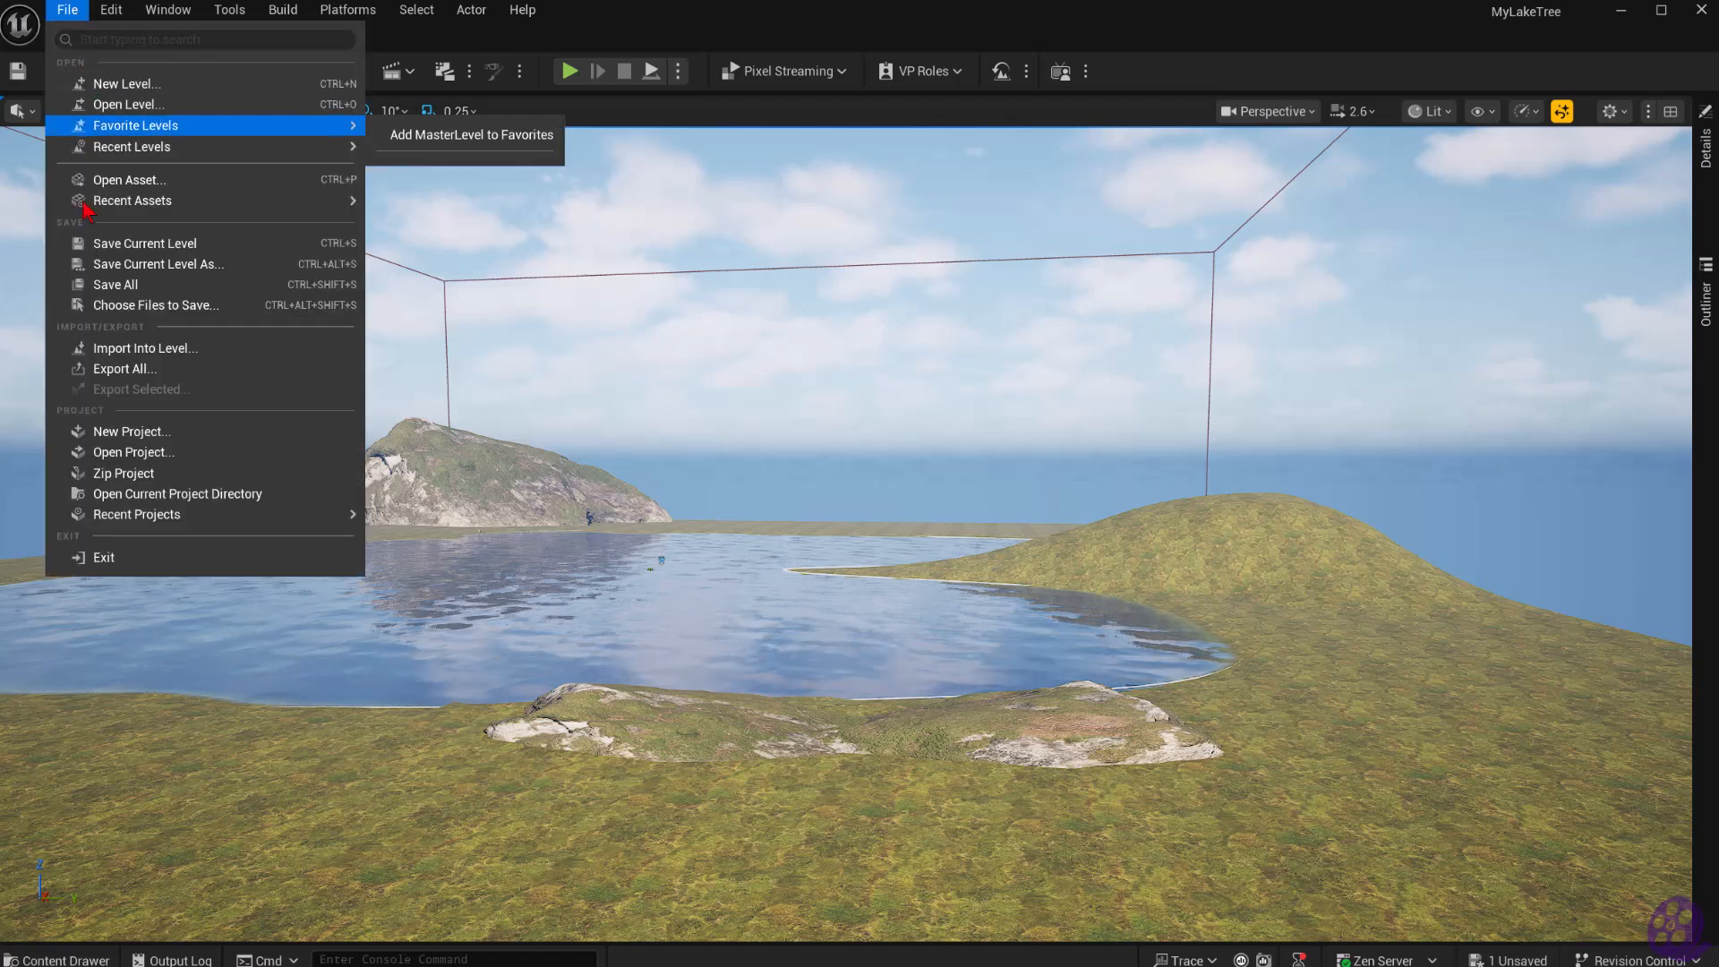
left_click(125, 283)
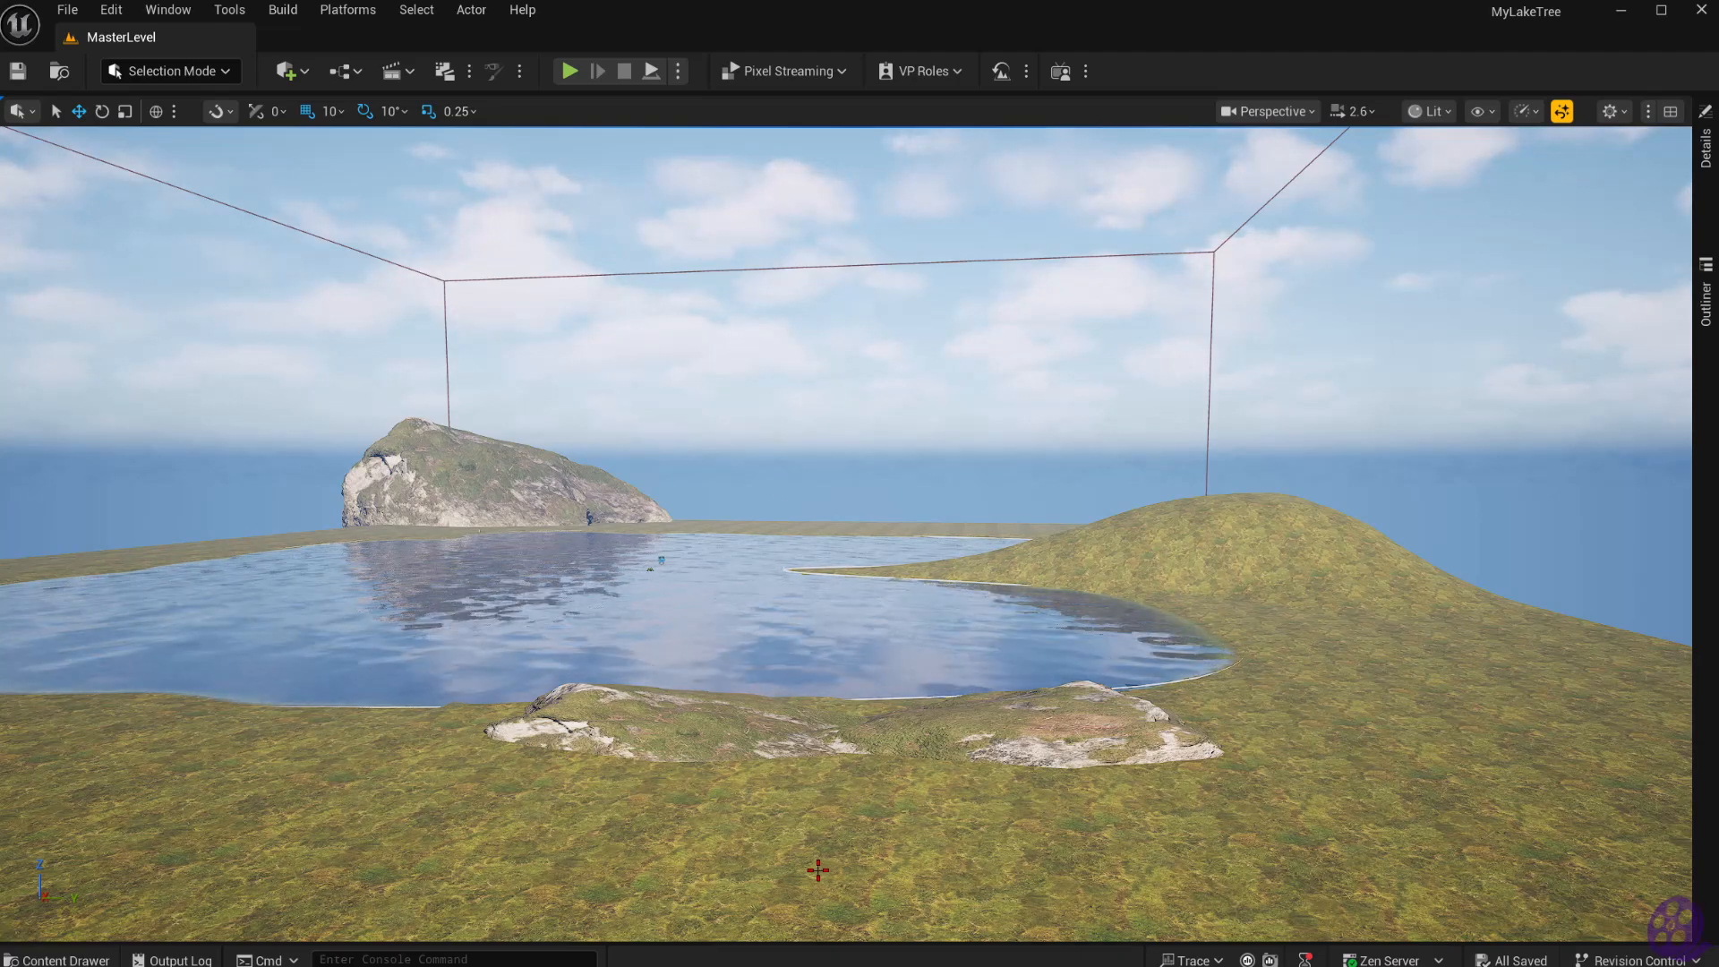
Frame a low, closer viewpoint behind the near-shore rocks that includes the lake, the distant rock and the hill.
right_click_drag(819, 870, 842, 629)
key("w")
key("w")
key("a")
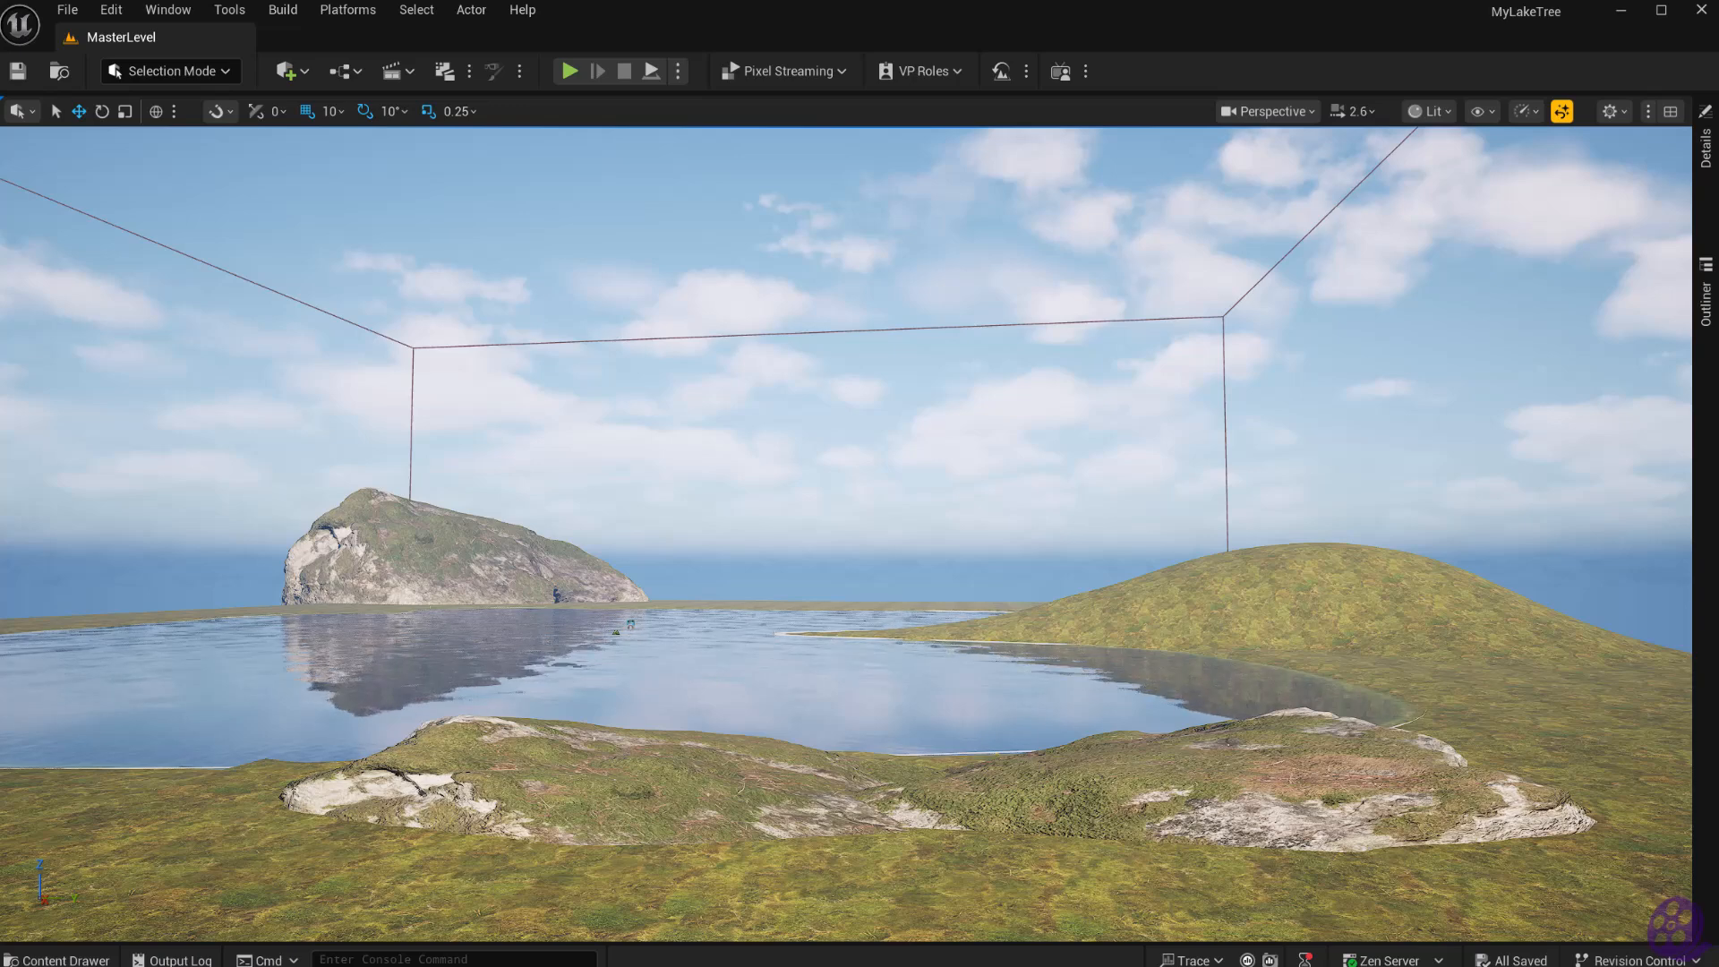
key("d")
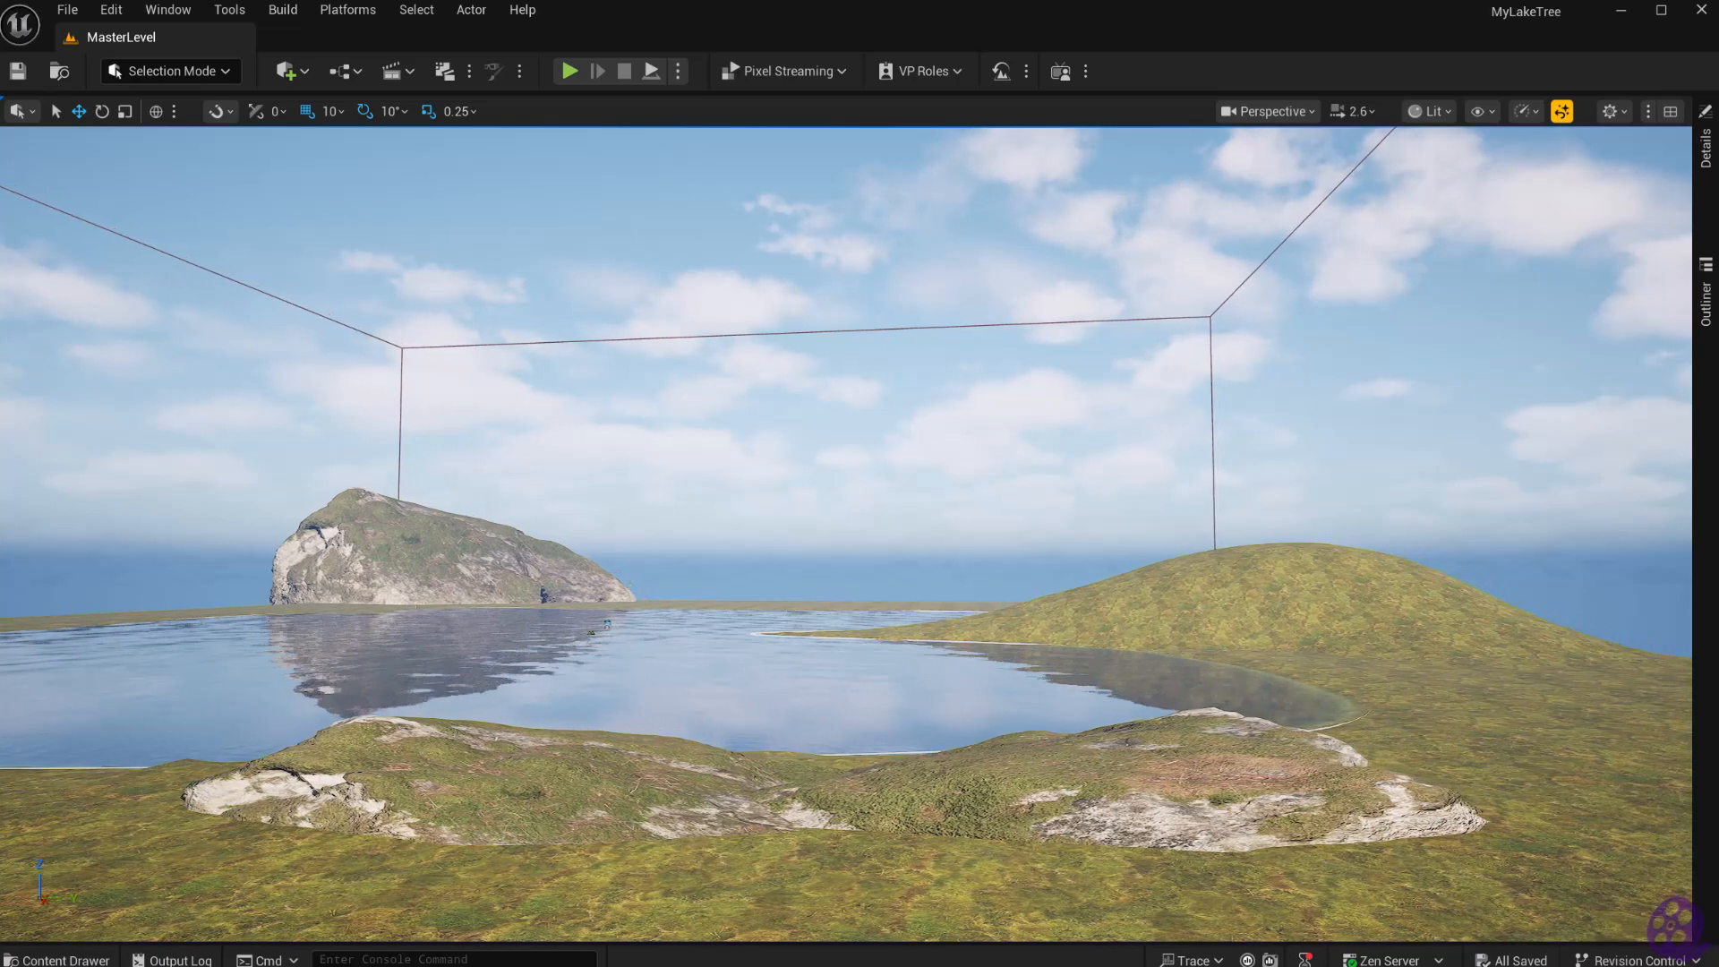
right_click_drag(842, 628, 798, 629)
key("a")
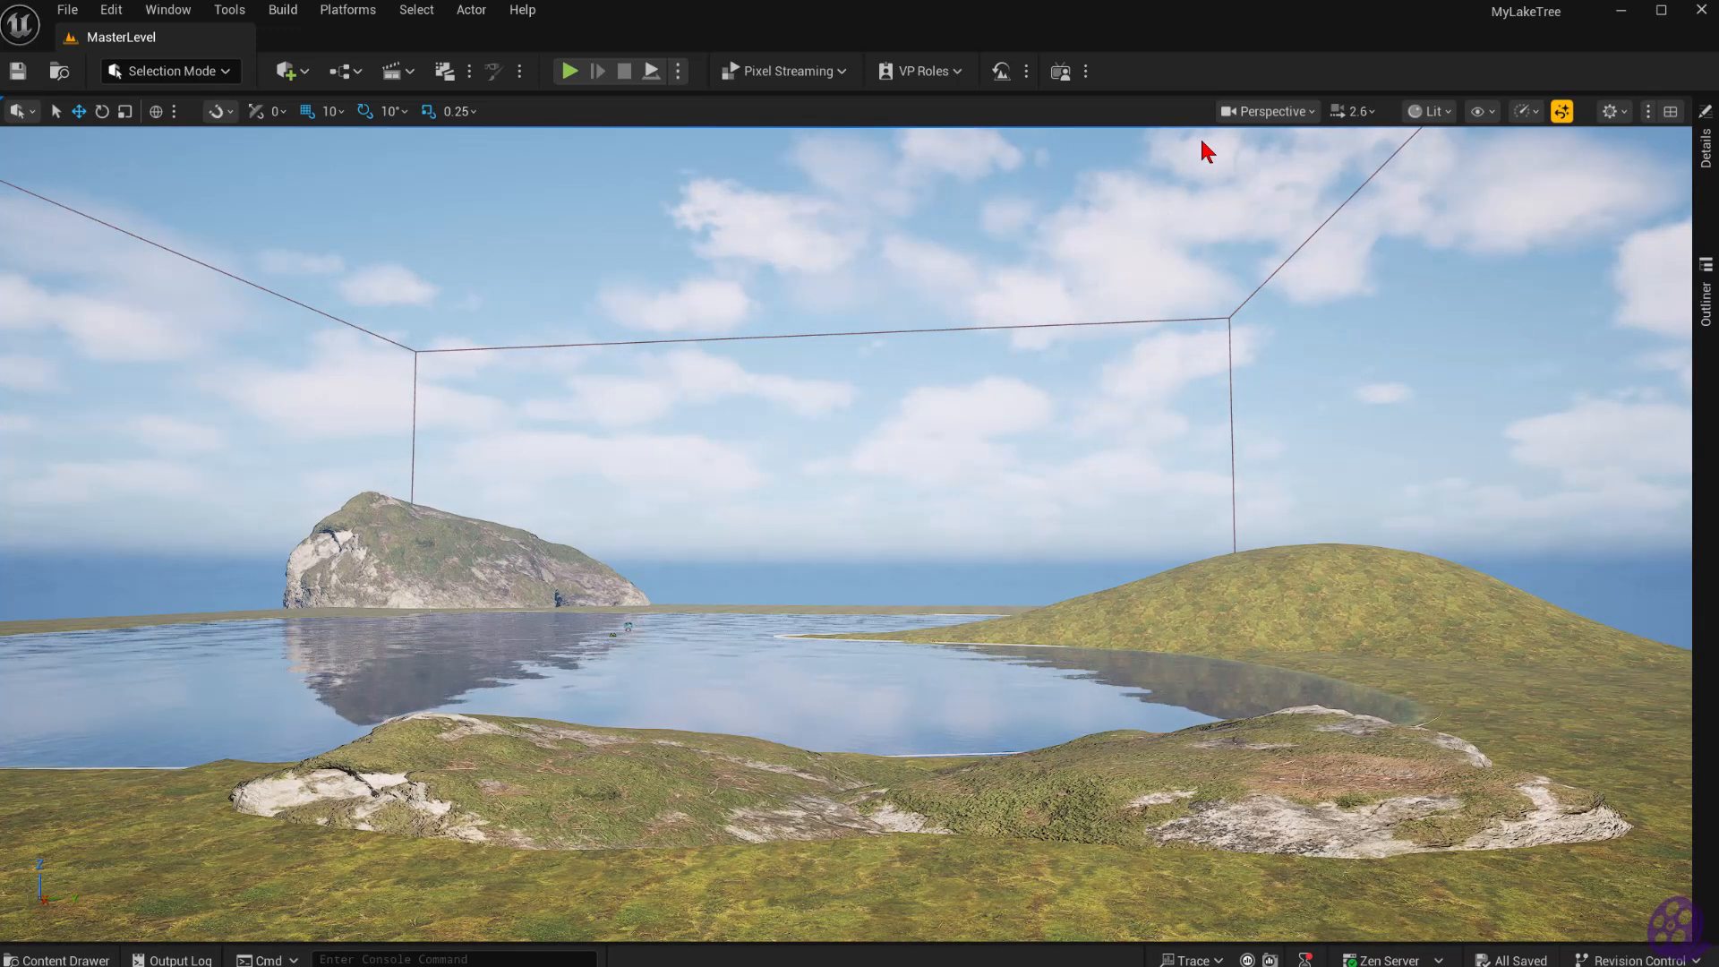
Store the current view as Bookmark 1 and save everything in the project.
left_click(1309, 114)
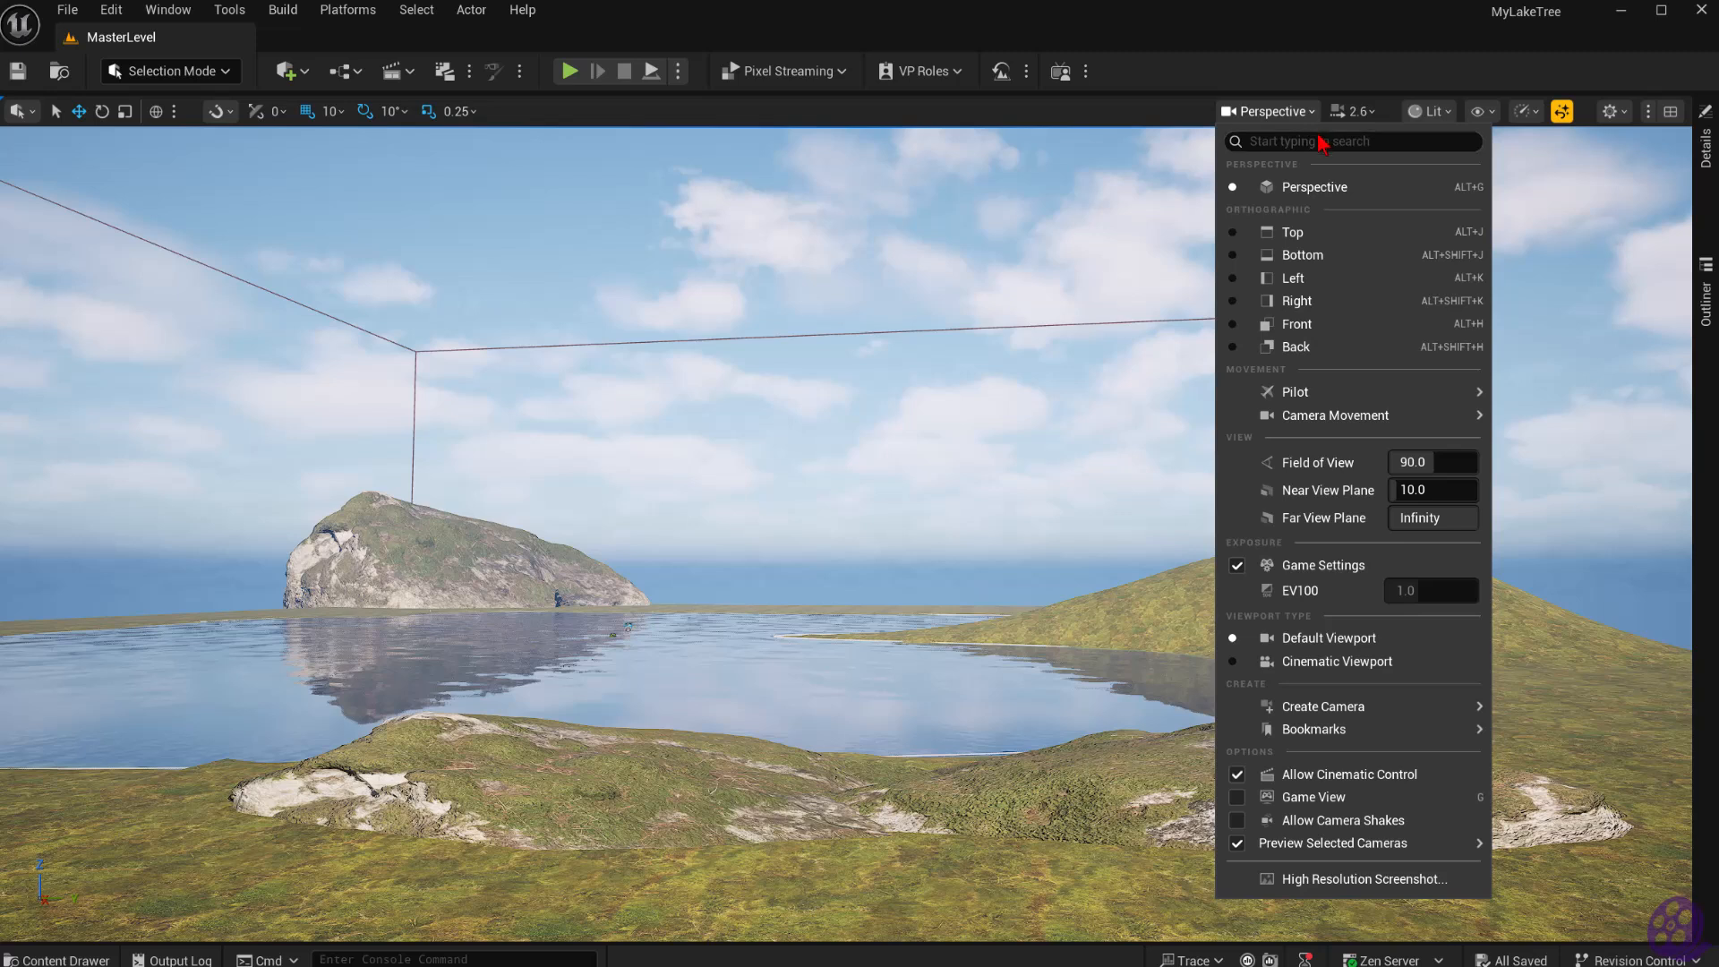
mouse_move(1460, 729)
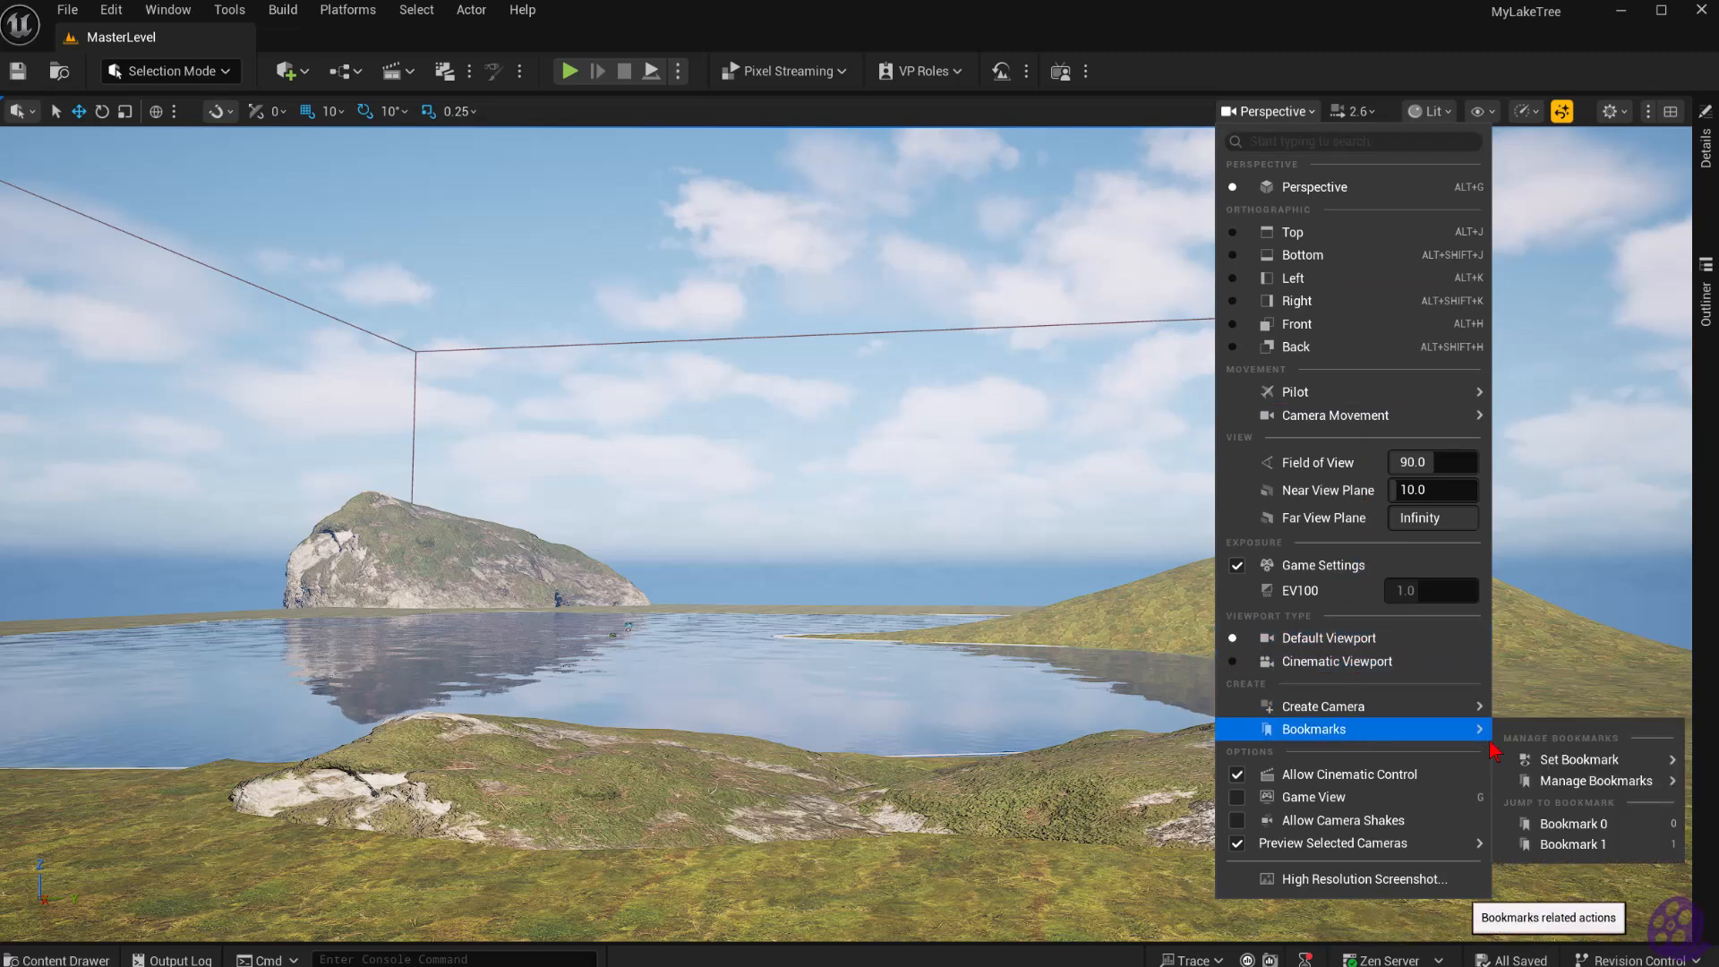
mouse_move(1582, 766)
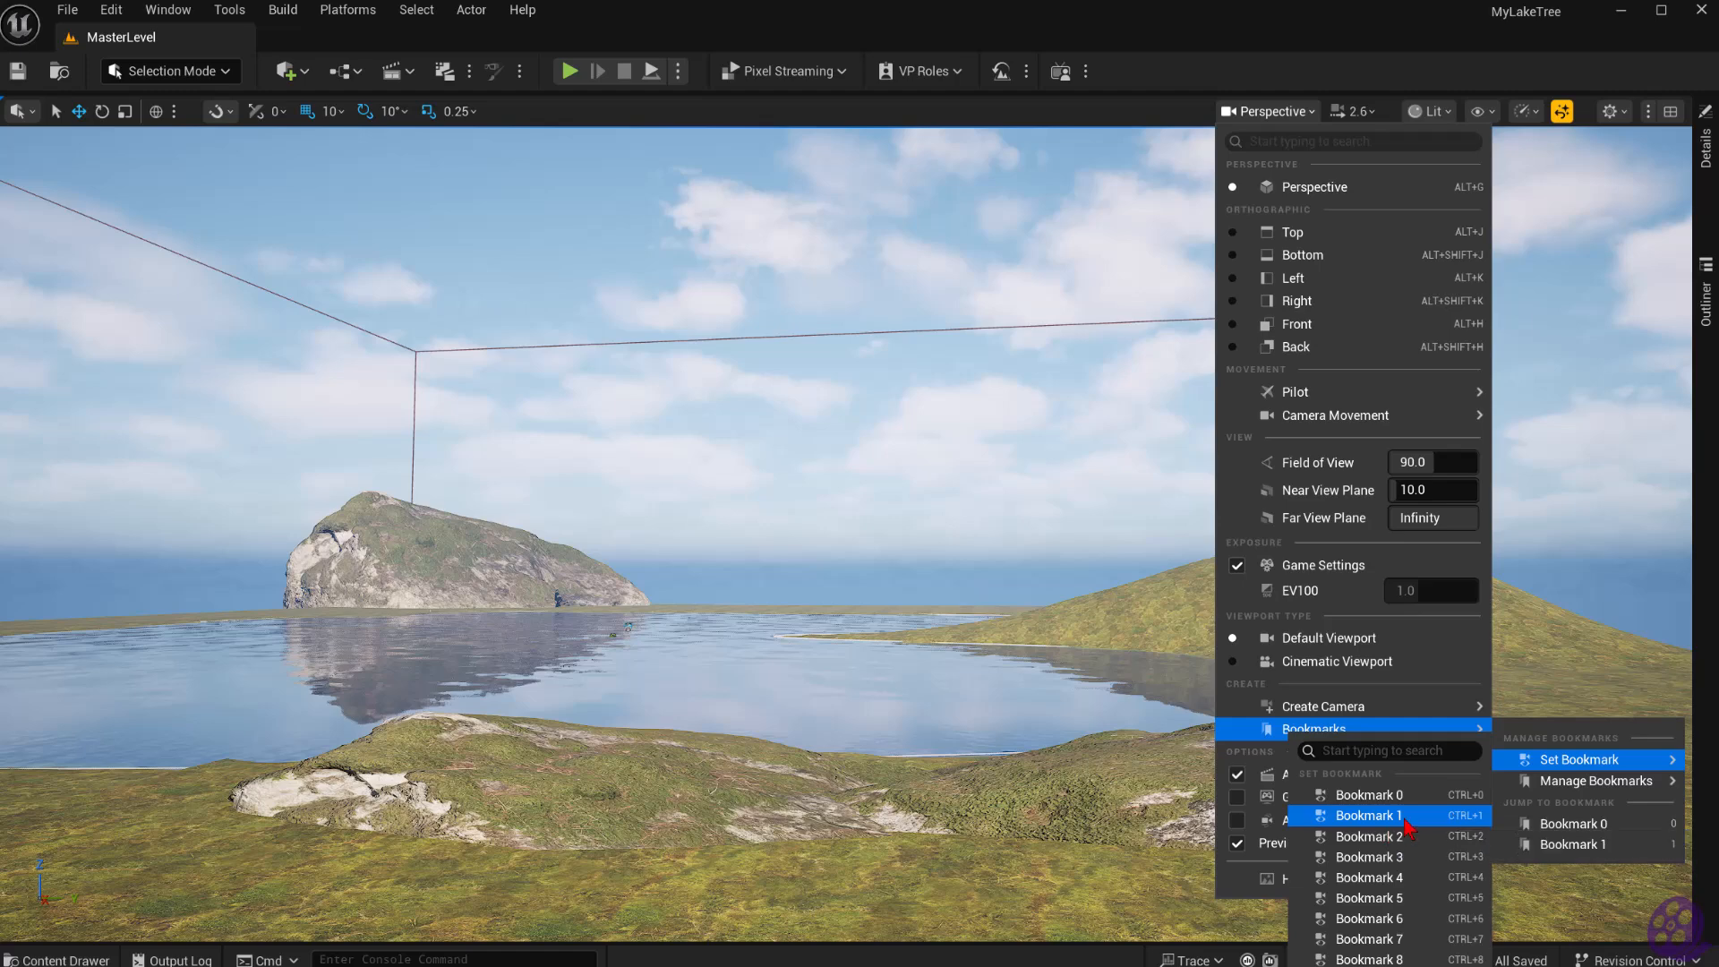
left_click(1368, 815)
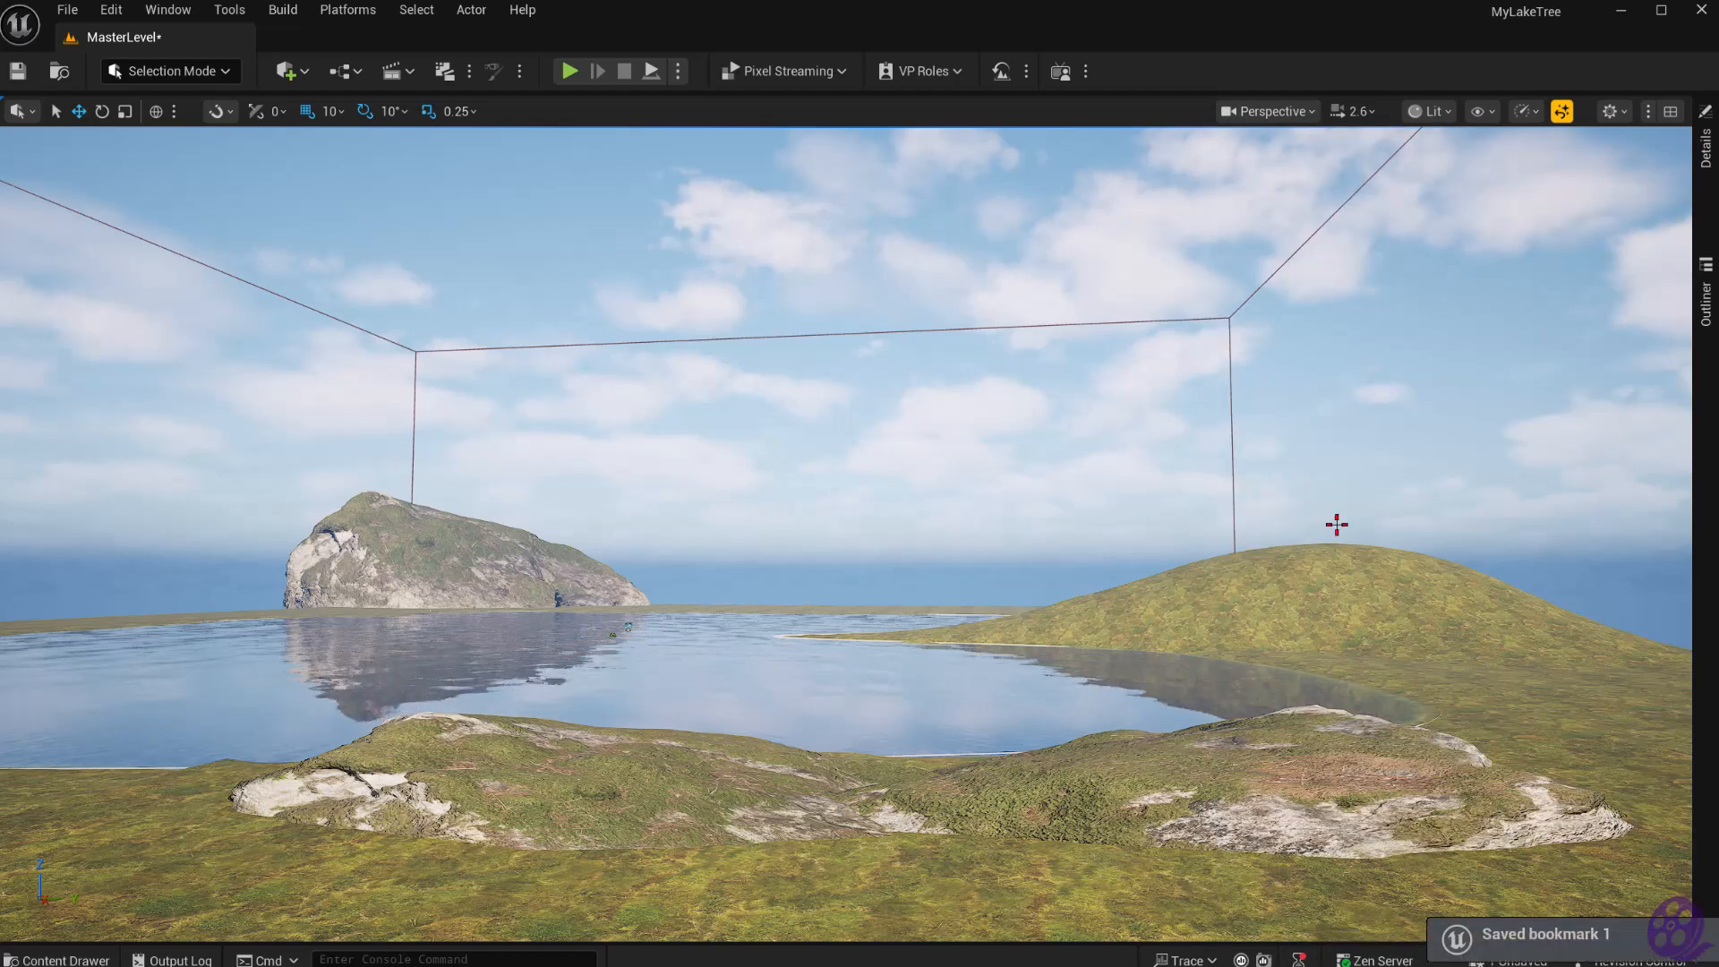
left_click(72, 10)
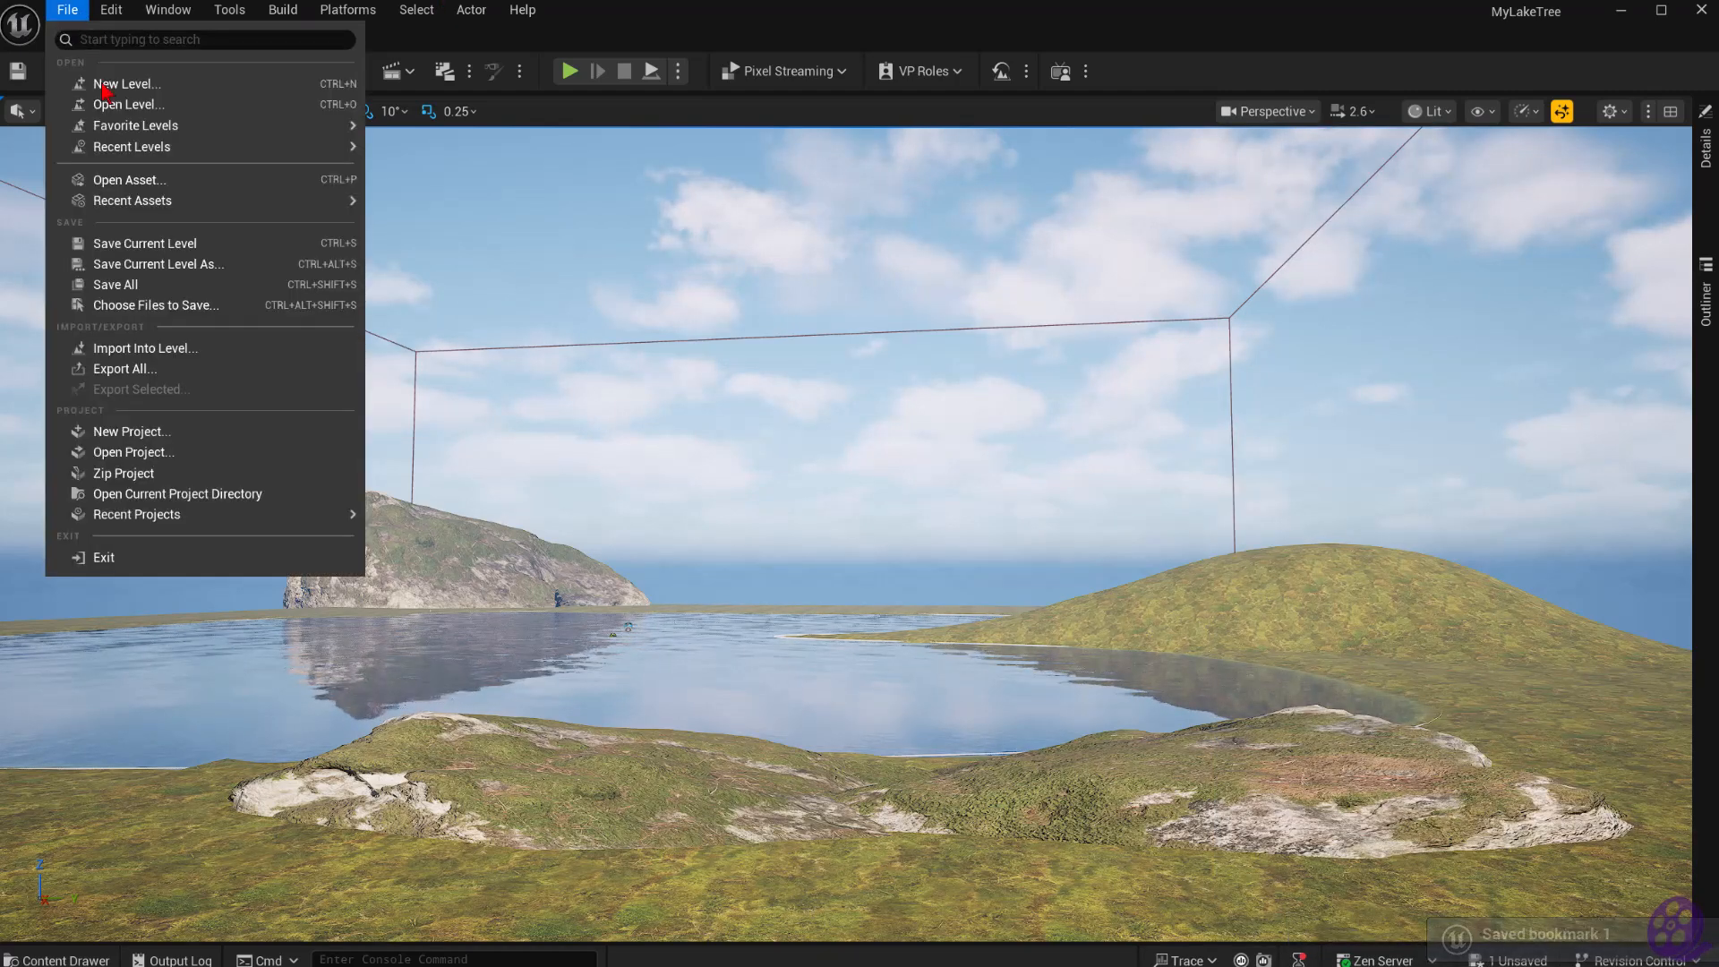
left_click(116, 285)
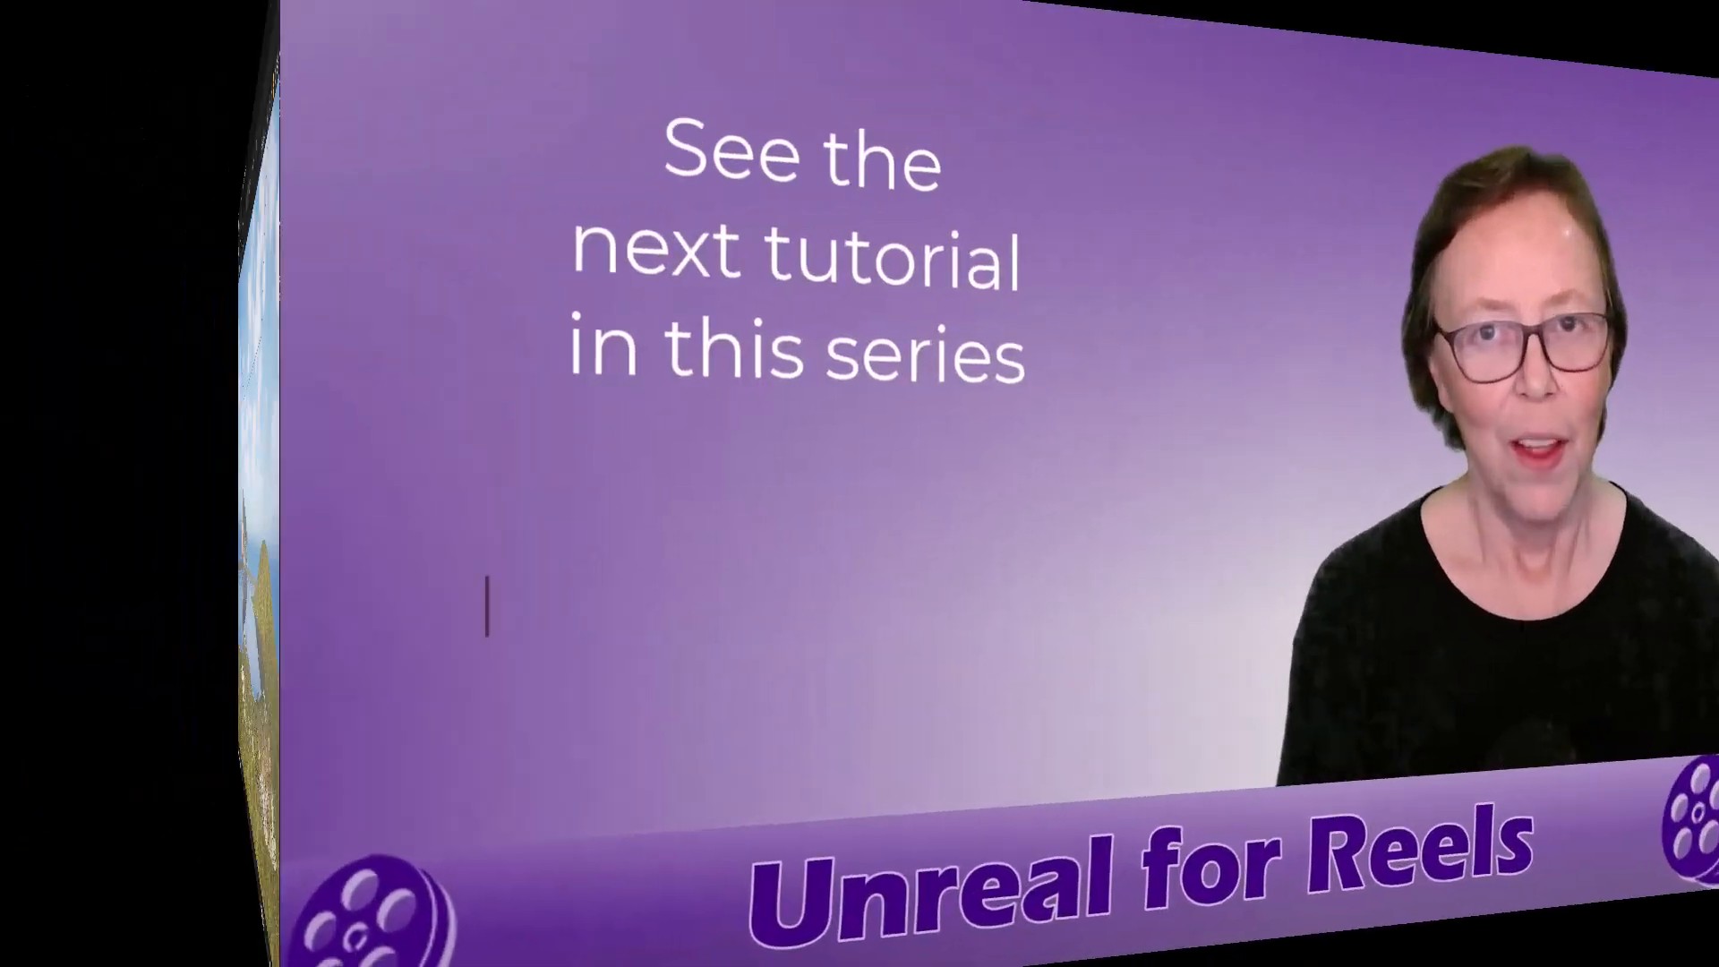